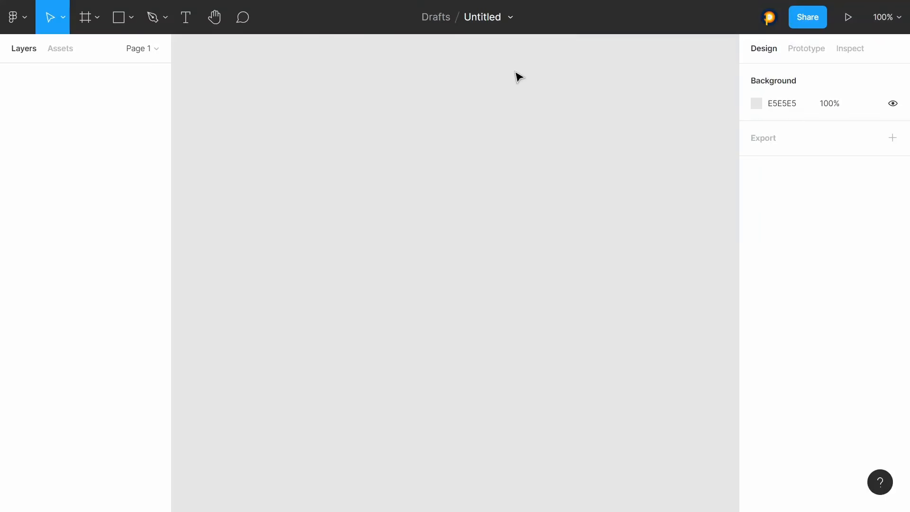
Step: Rename the untitled file as "Nike Shoes App - UI Design"
{"action": "left_click", "coordinate": [507, 18]}
{"action": "double_click", "coordinate": [480, 17]}
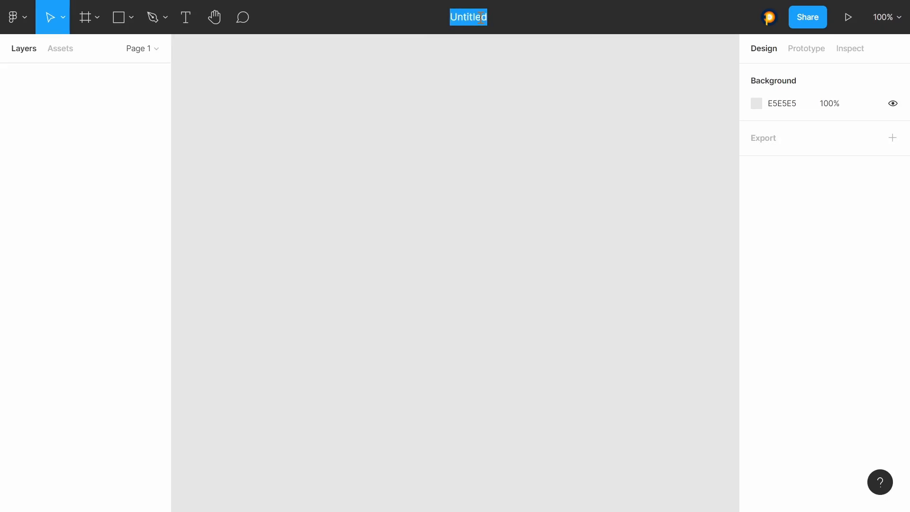
{"action": "type", "text": "Nike Shoes App - UI Design"}
{"action": "key", "text": "Return"}
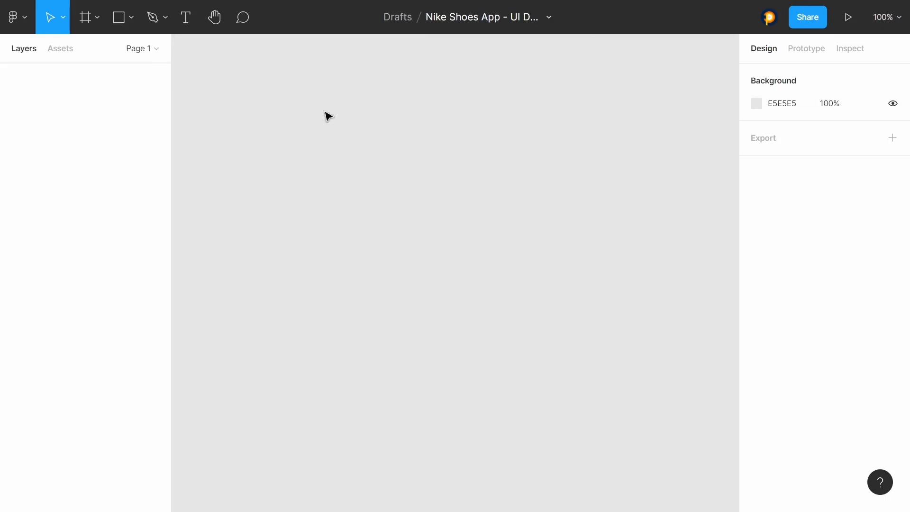
Step: Add an iPhone 13 Pro Max frame to the canvas and rename it "Nike | 01"
{"action": "left_click", "coordinate": [84, 20]}
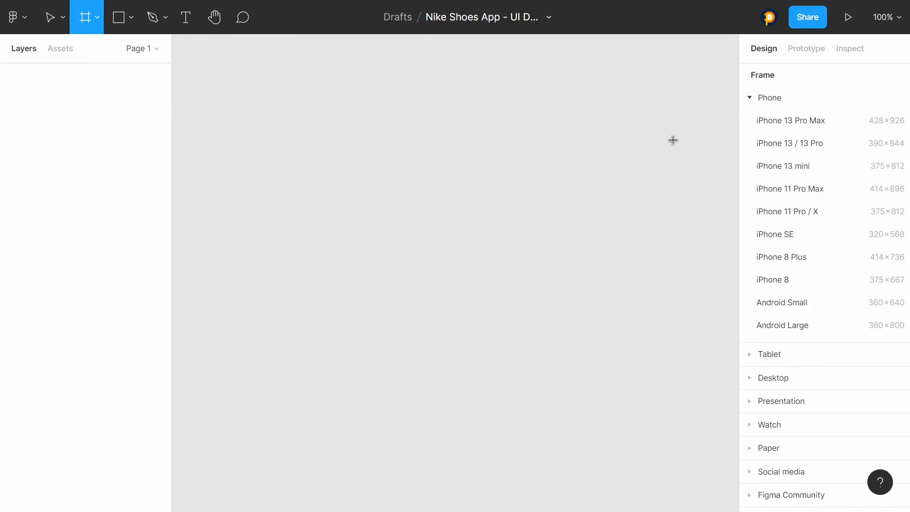
{"action": "left_click", "coordinate": [763, 124]}
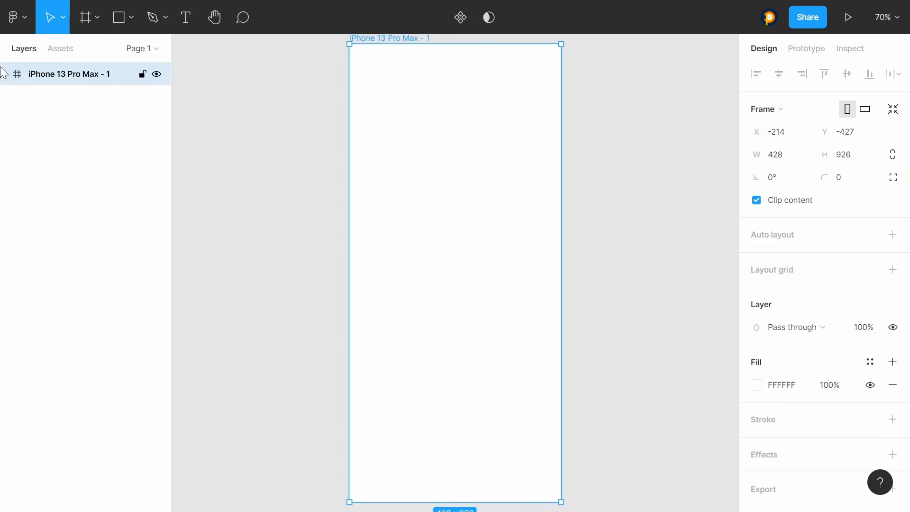
{"action": "double_click", "coordinate": [48, 75]}
{"action": "type", "text": "Nike"}
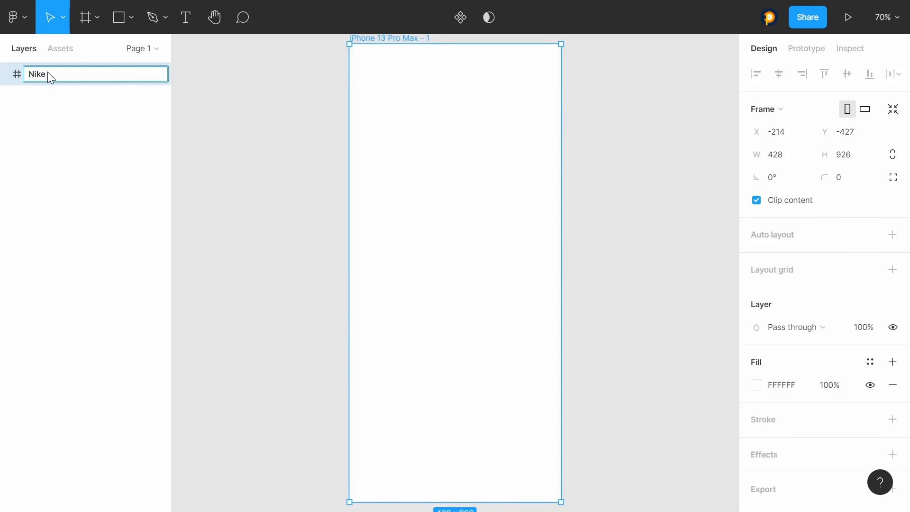
{"action": "type", "text": " | 01"}
{"action": "key", "text": "Return"}
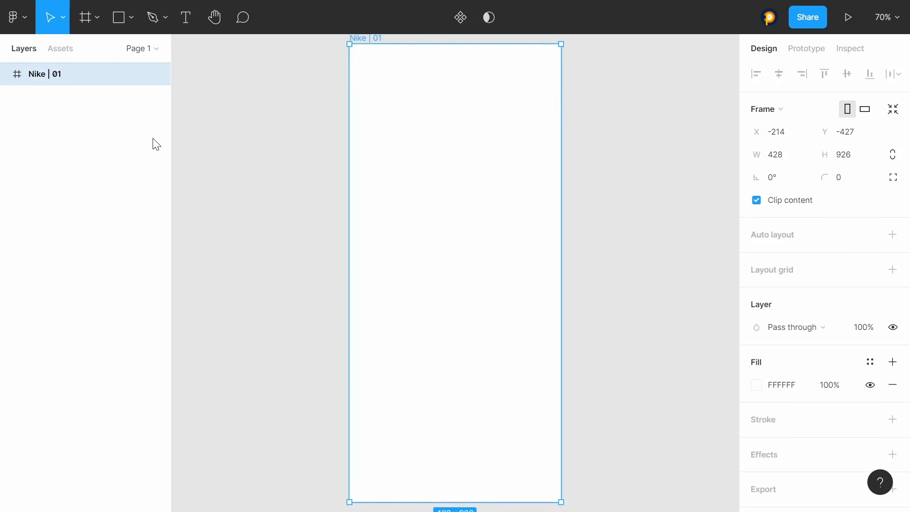
{"action": "left_click", "coordinate": [282, 137]}
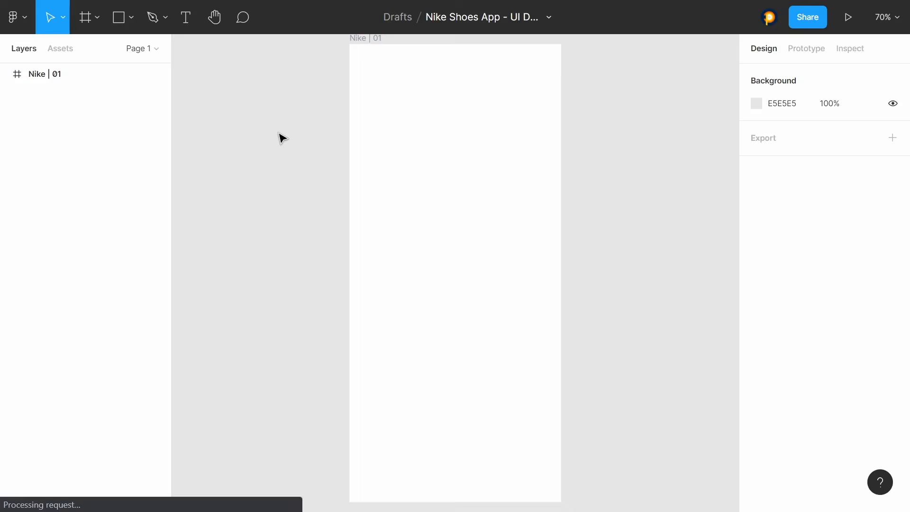
Step: Set the corner radius of the Nike | 01 frame to 30
{"action": "left_click", "coordinate": [433, 58]}
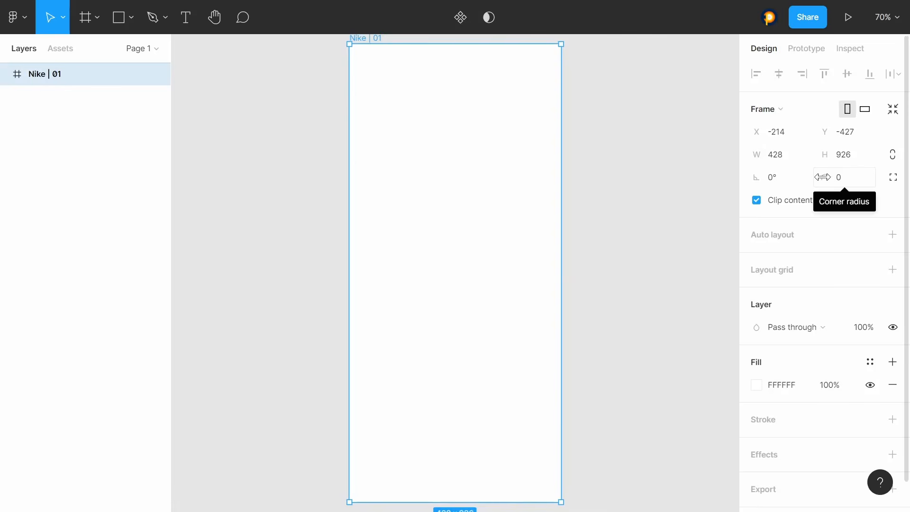
{"action": "left_click", "coordinate": [852, 184]}
{"action": "type", "text": "3"}
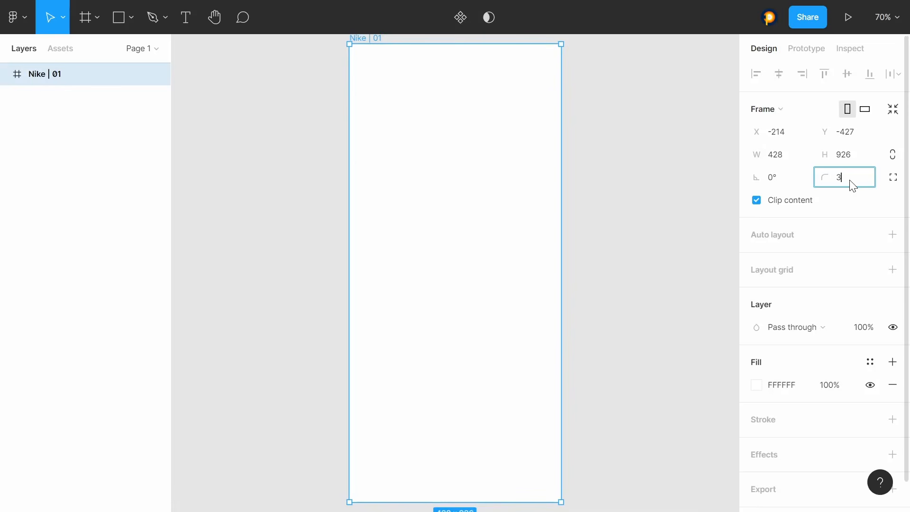
{"action": "type", "text": "0"}
{"action": "key", "text": "Return"}
{"action": "left_click", "coordinate": [593, 274]}
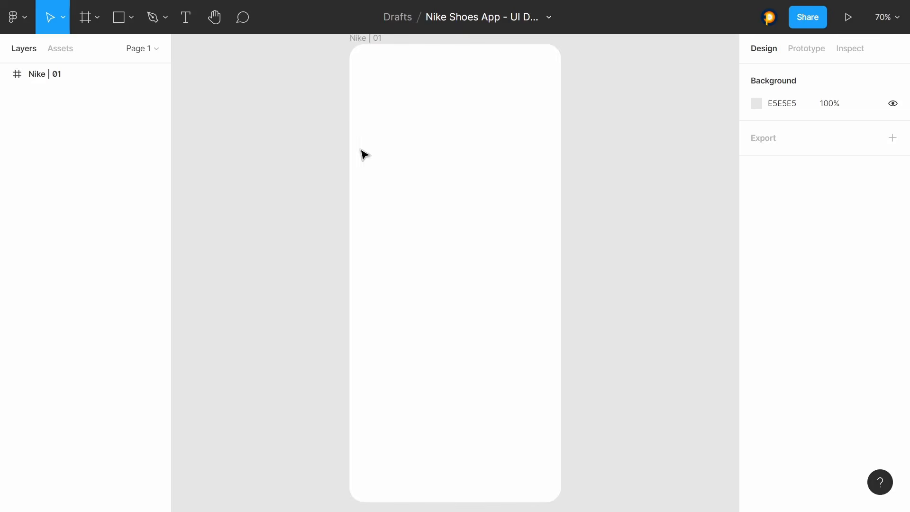
Step: Search for "nike" in the Brandfetch plugin and insert the black Nike swoosh logo
{"action": "right_click", "coordinate": [399, 179]}
{"action": "mouse_move", "coordinate": [455, 402]}
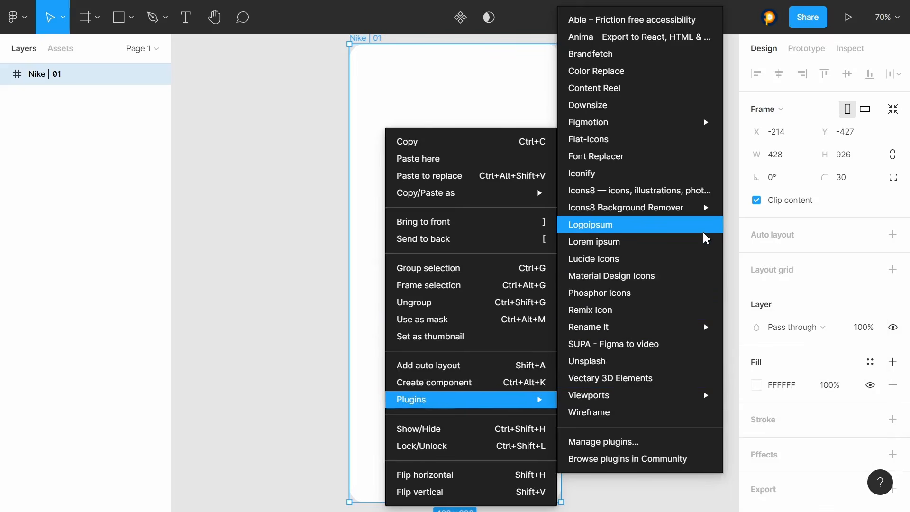
{"action": "left_click", "coordinate": [641, 55]}
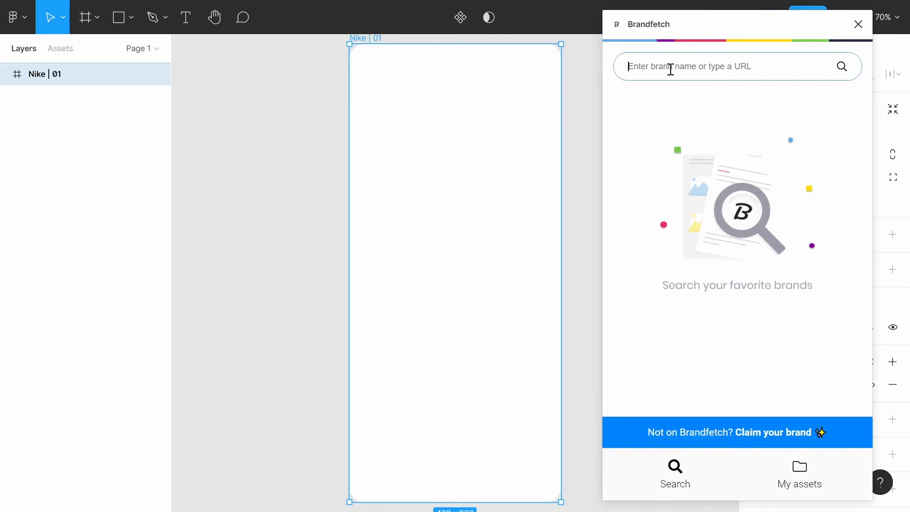
{"action": "type", "text": "nike"}
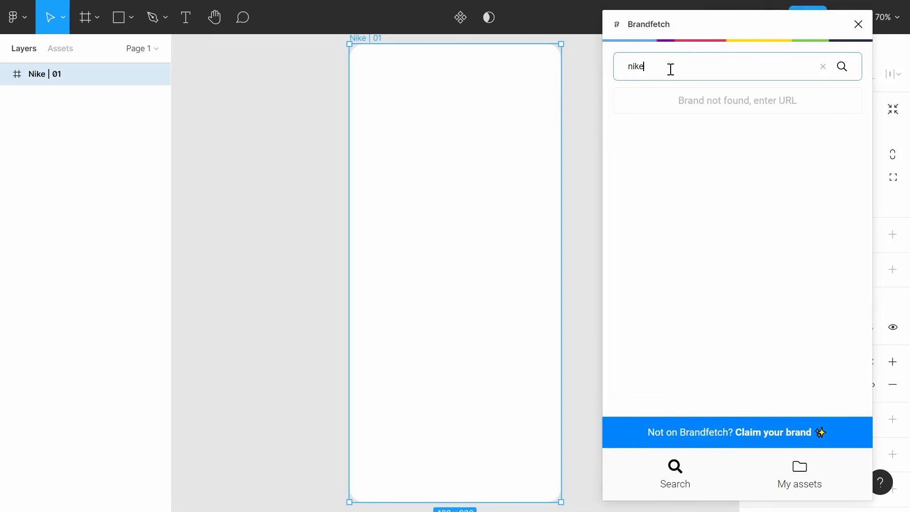
{"action": "left_click", "coordinate": [681, 102]}
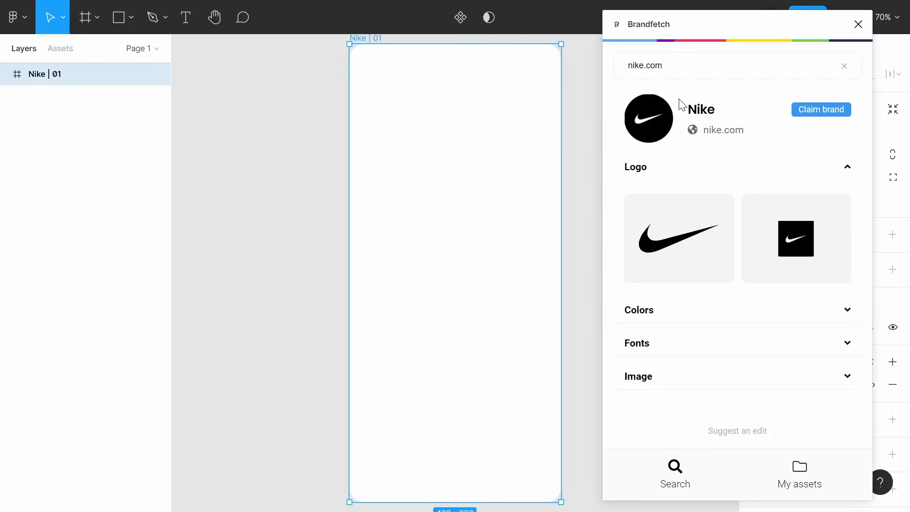
{"action": "left_click", "coordinate": [665, 244]}
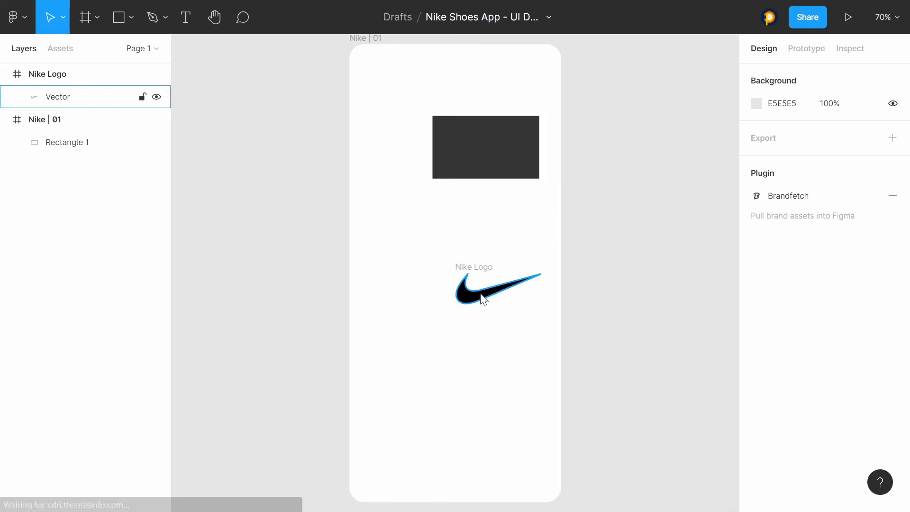
Step: Scale the whole Nike Logo frame down proportionally and place it near the upper edge of Nike | 01, around the middle
{"action": "left_click_drag", "start_coordinate": [482, 296], "coordinate": [446, 200]}
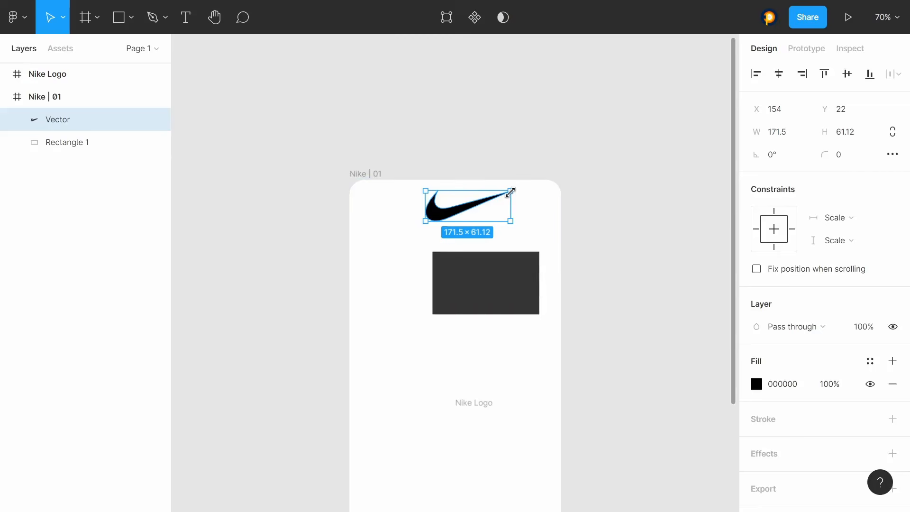
{"action": "key", "text": "k"}
{"action": "key", "text": "ctrl+z"}
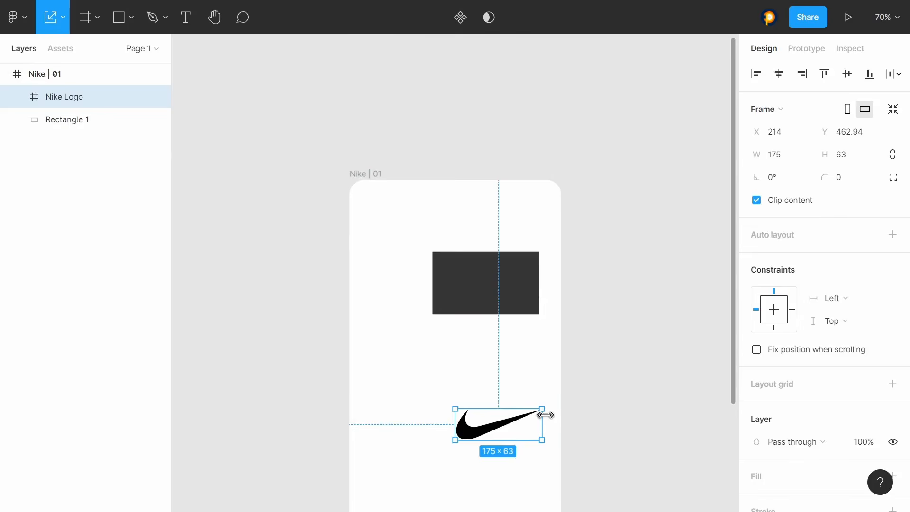
{"action": "left_click_drag", "start_coordinate": [545, 408], "coordinate": [510, 439]}
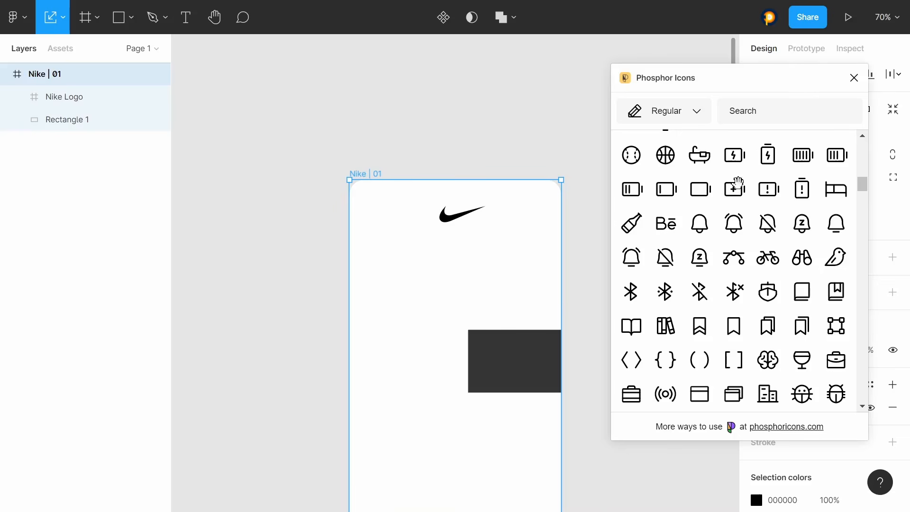
Step: Close Phosphor Icons and insert the outlined four-circle apps icon, ri-apps-2-line, with the Remix Icon plugin
{"action": "left_click", "coordinate": [854, 78]}
{"action": "left_click", "coordinate": [640, 250]}
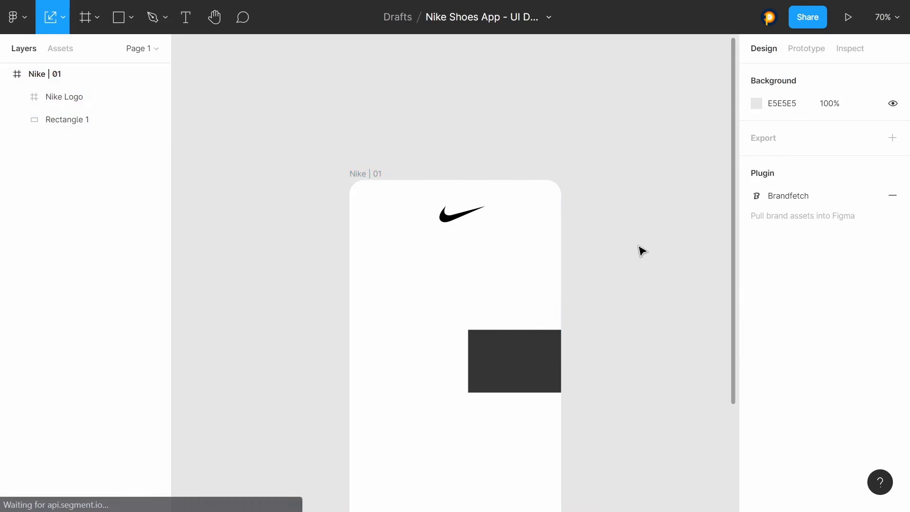
{"action": "right_click", "coordinate": [638, 244]}
{"action": "mouse_move", "coordinate": [665, 354]}
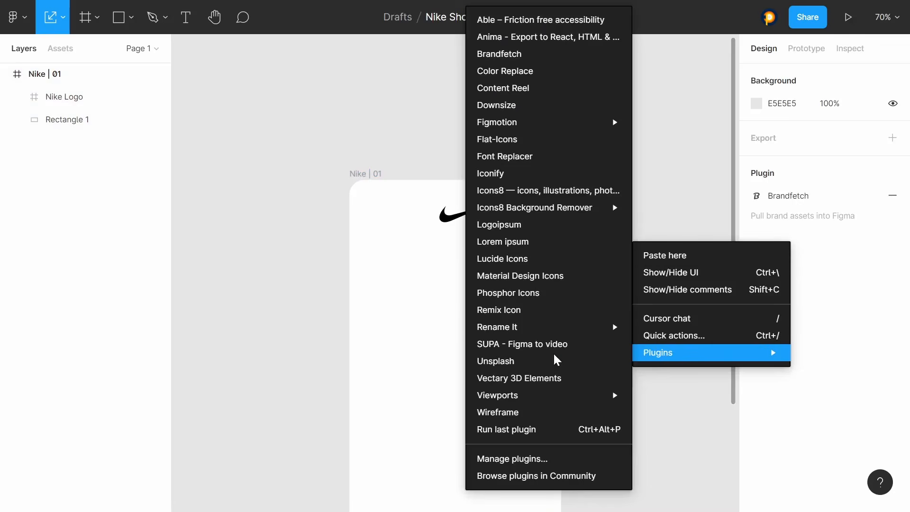
{"action": "left_click", "coordinate": [578, 317]}
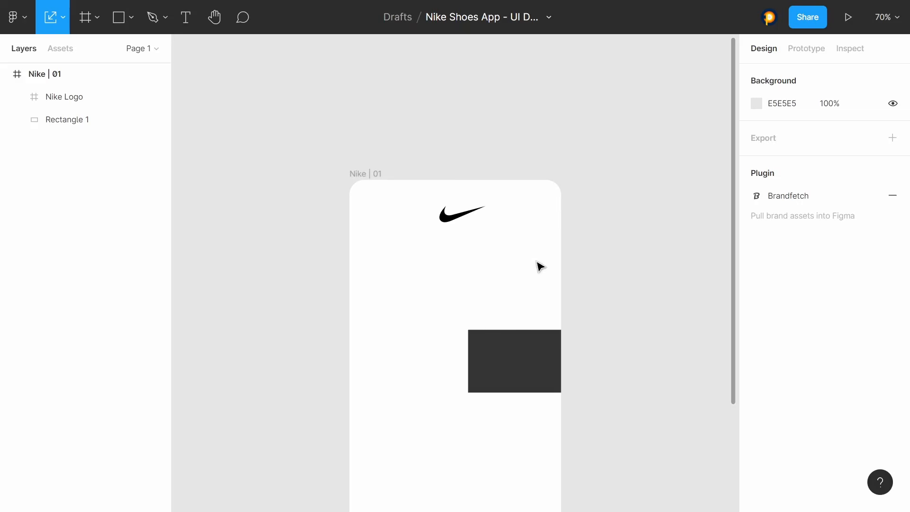
{"action": "scroll", "coordinate": [407, 284], "scroll_direction": "down", "scroll_amount": 5}
{"action": "scroll", "coordinate": [408, 286], "scroll_direction": "down", "scroll_amount": 4}
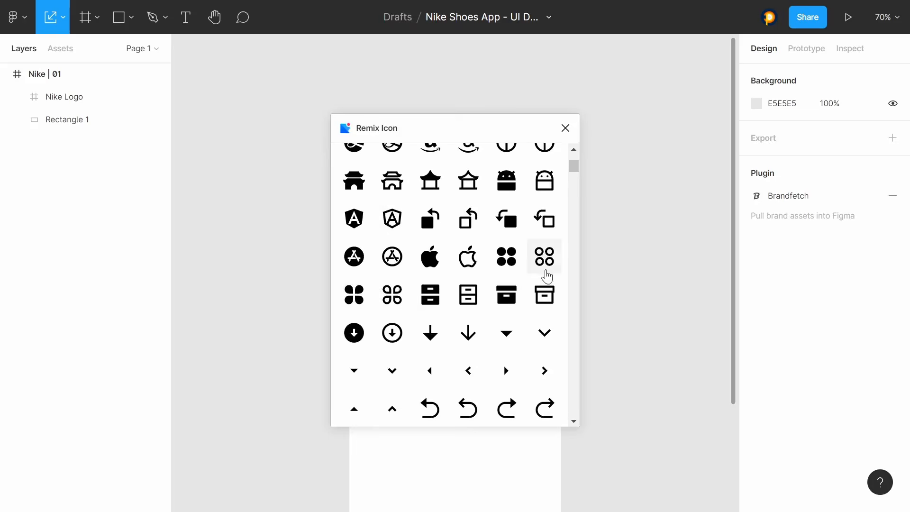
{"action": "left_click", "coordinate": [547, 268]}
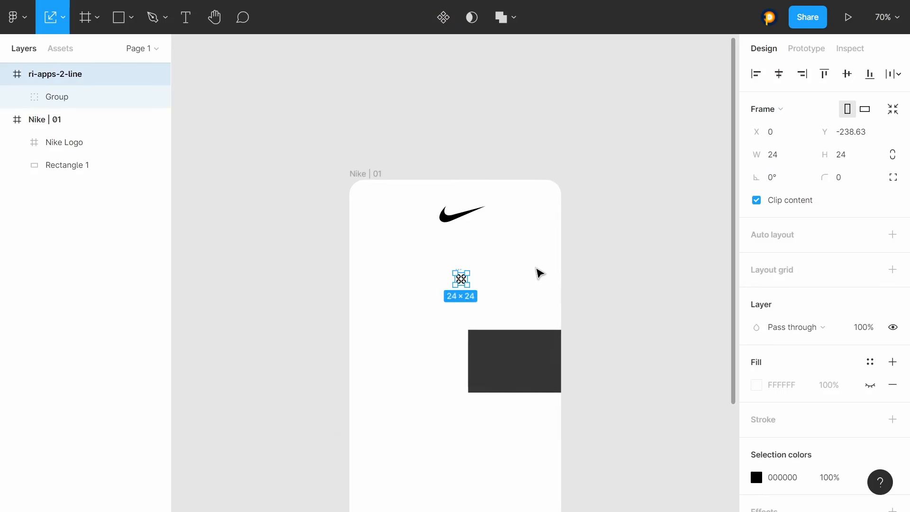
Step: Insert the outlined petal-shaped apps icon, ri-apps-line, from Remix Icon and get rid of the ri-apps-2-line icon
{"action": "key", "text": "alt"}
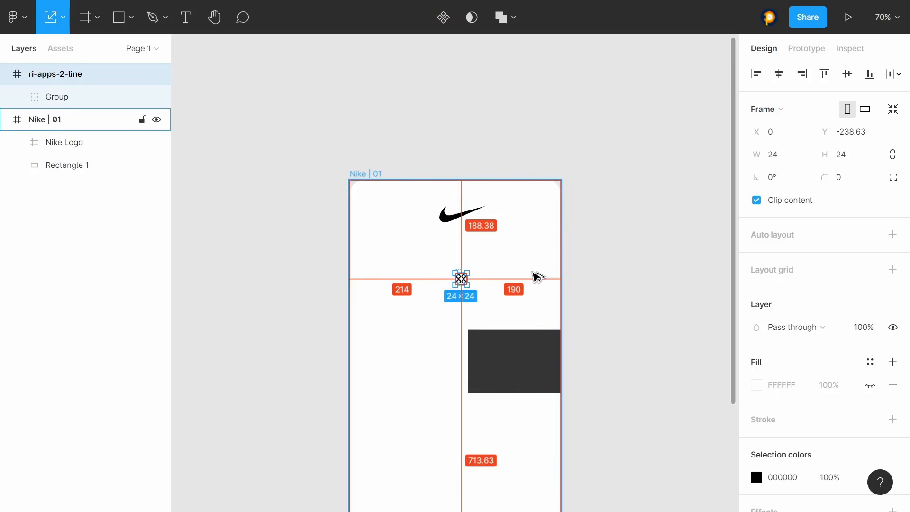
{"action": "key", "text": "ctrl+alt+p"}
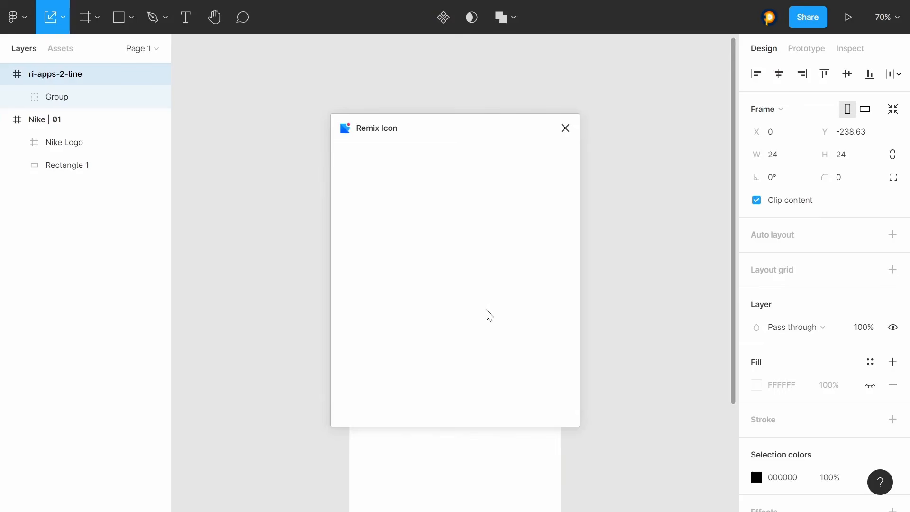
{"action": "scroll", "coordinate": [479, 327], "scroll_direction": "down", "scroll_amount": 8}
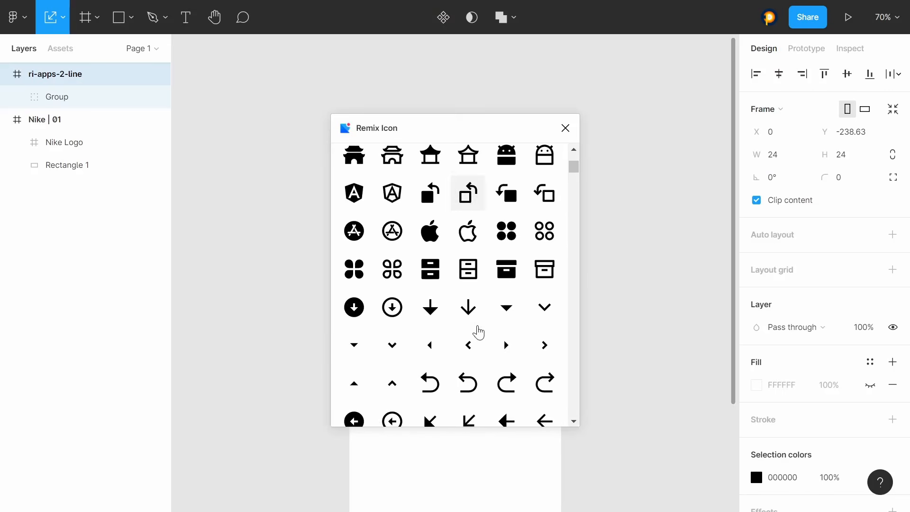
{"action": "scroll", "coordinate": [479, 332], "scroll_direction": "down", "scroll_amount": 1}
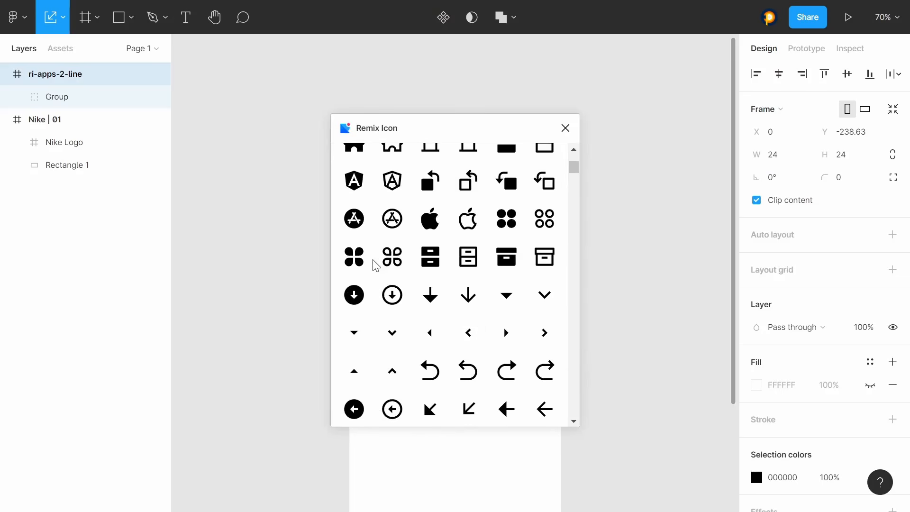
{"action": "left_click", "coordinate": [392, 257]}
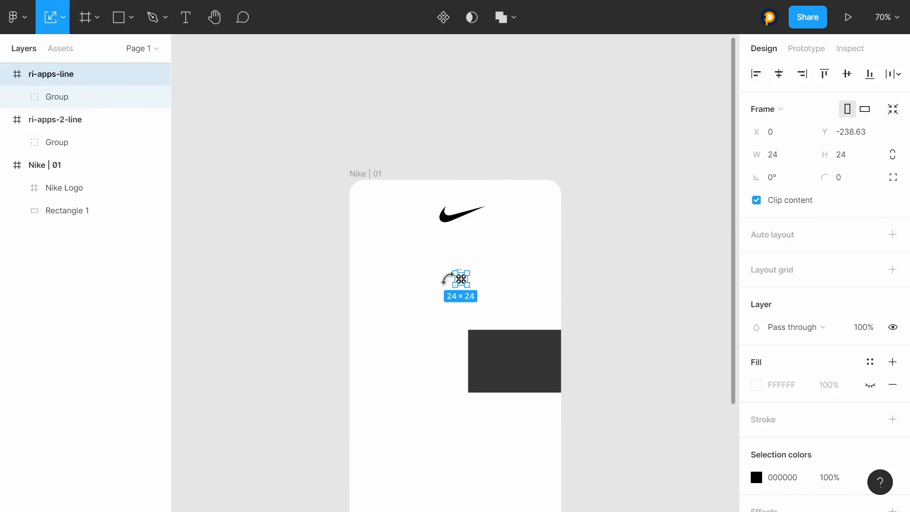
{"action": "left_click", "coordinate": [408, 317]}
{"action": "key", "text": "ctrl+z"}
Step: Resize the ri-apps-line icon to 30 × 30 and place it left of the Nike logo near the frame's upper-left corner
{"action": "left_click", "coordinate": [775, 161]}
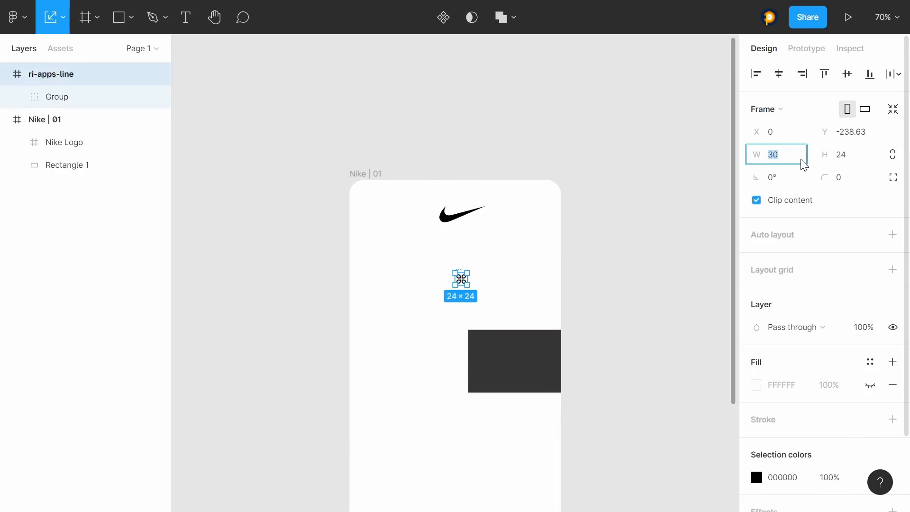
{"action": "left_click", "coordinate": [853, 160]}
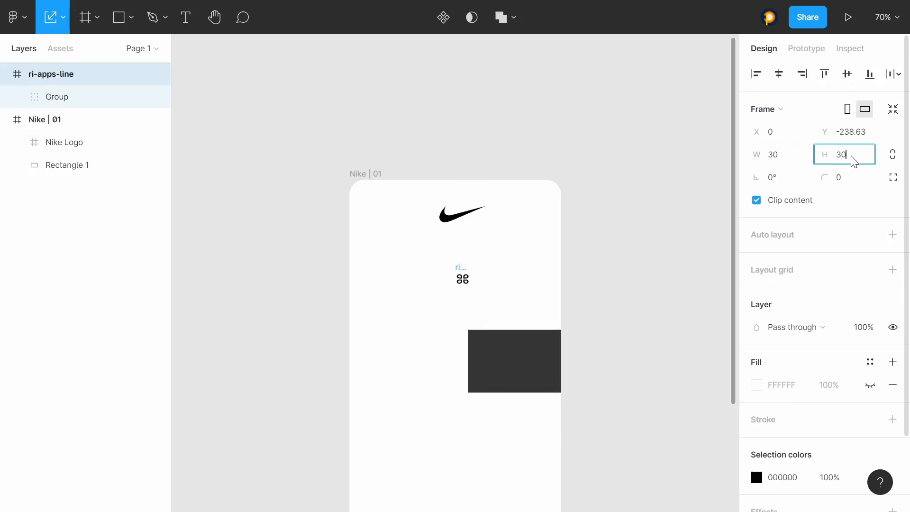
{"action": "type", "text": "30"}
{"action": "key", "text": "Return"}
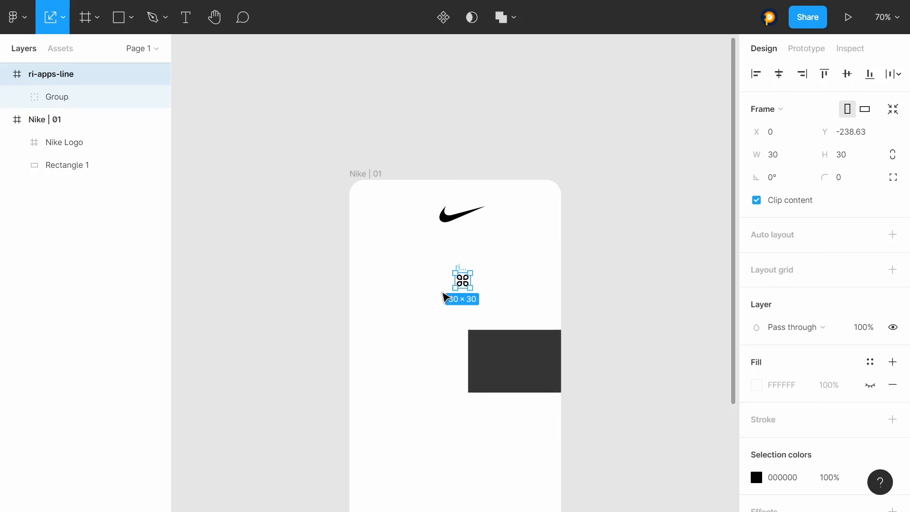
{"action": "left_click_drag", "start_coordinate": [464, 287], "coordinate": [382, 224]}
{"action": "left_click", "coordinate": [436, 255]}
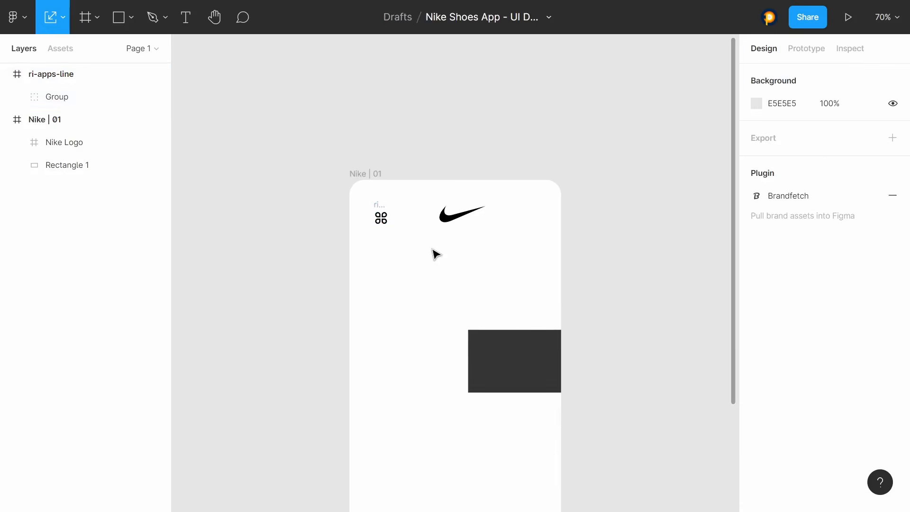
{"action": "right_click", "coordinate": [434, 254]}
{"action": "mouse_move", "coordinate": [454, 398]}
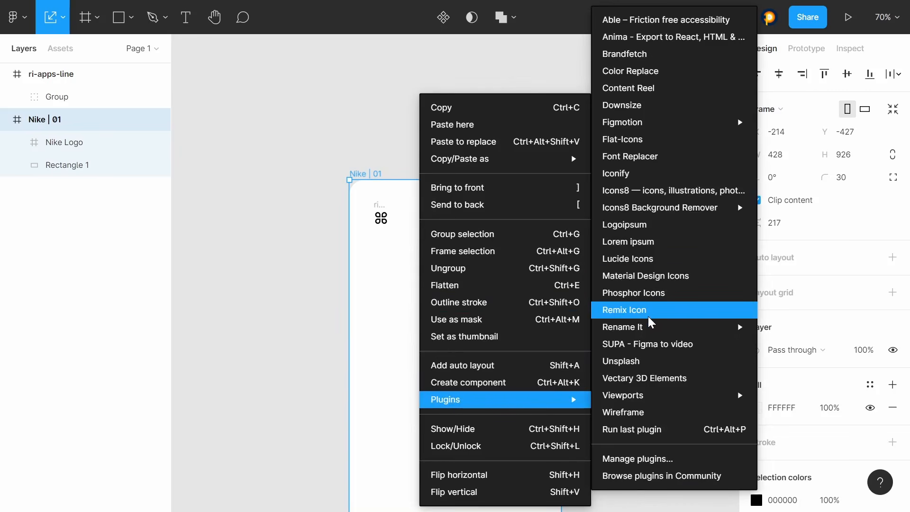
{"action": "key", "text": "Escape"}
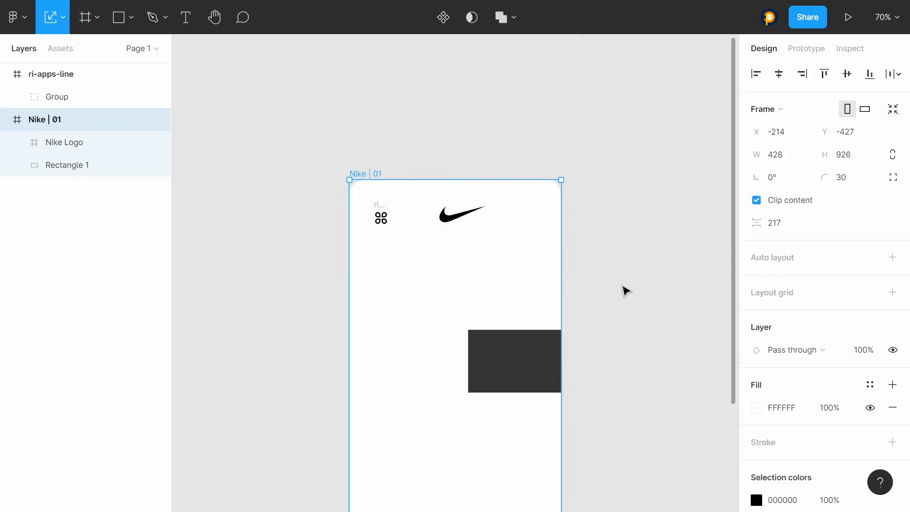
{"action": "right_click", "coordinate": [549, 245]}
{"action": "mouse_move", "coordinate": [553, 405]}
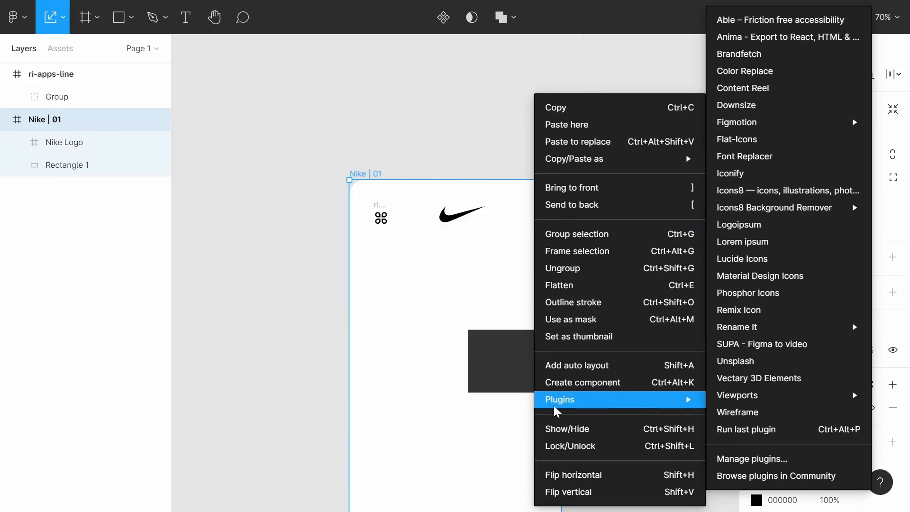
{"action": "left_click", "coordinate": [800, 298]}
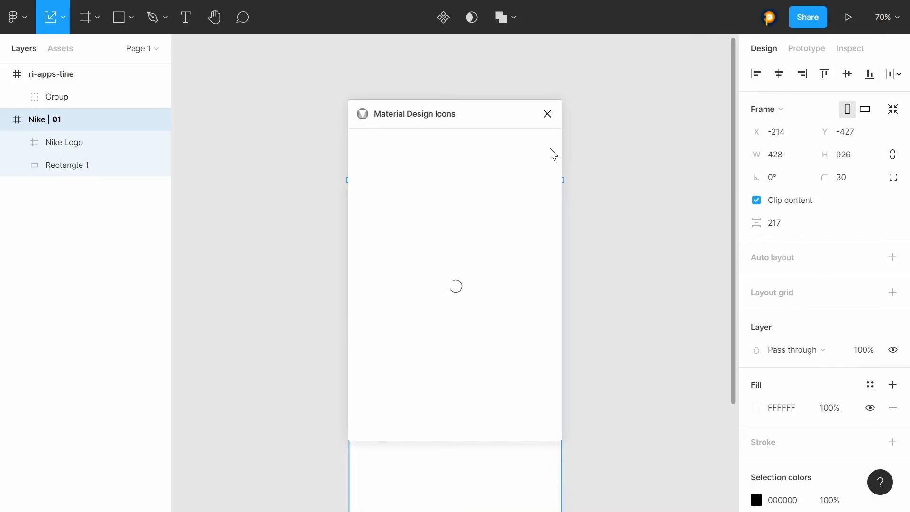
{"action": "left_click", "coordinate": [547, 114]}
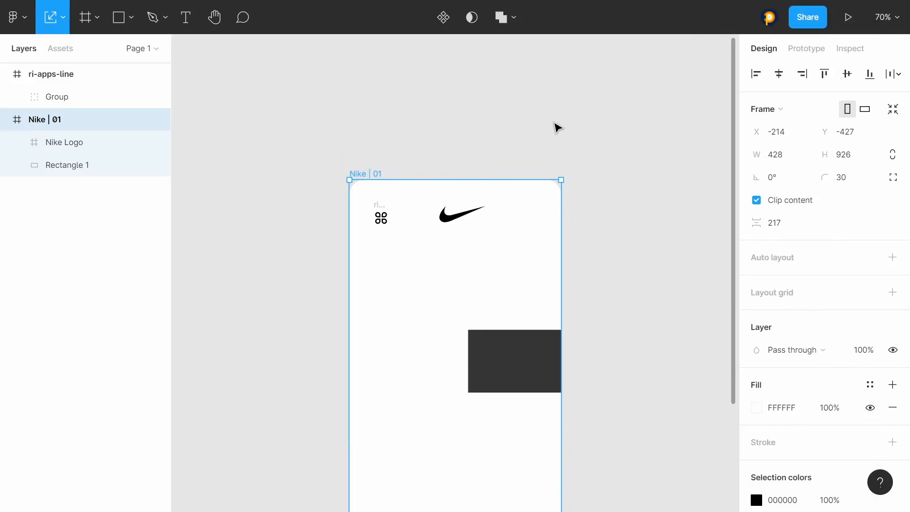
Step: Search Phosphor Icons for "cart" and insert the Regular ShoppingCart icon into Nike | 01
{"action": "right_click", "coordinate": [556, 124]}
{"action": "mouse_move", "coordinate": [592, 233]}
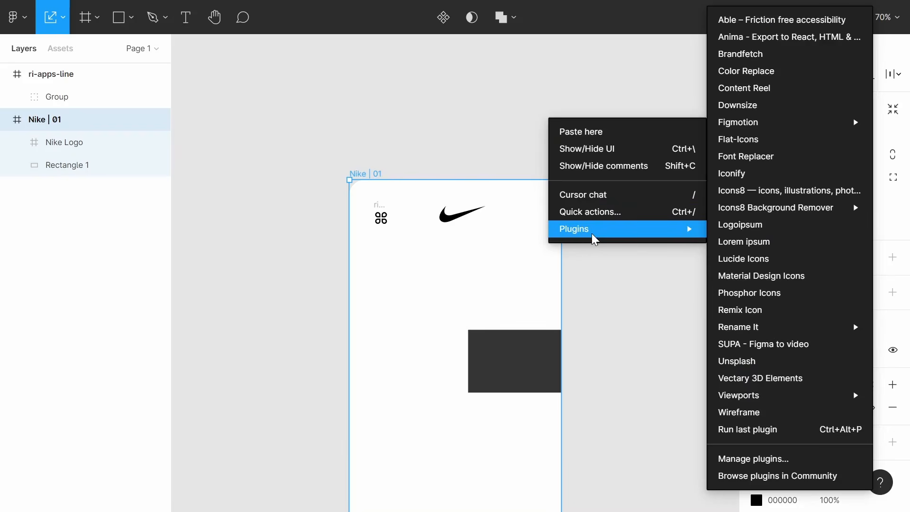
{"action": "left_click", "coordinate": [759, 292]}
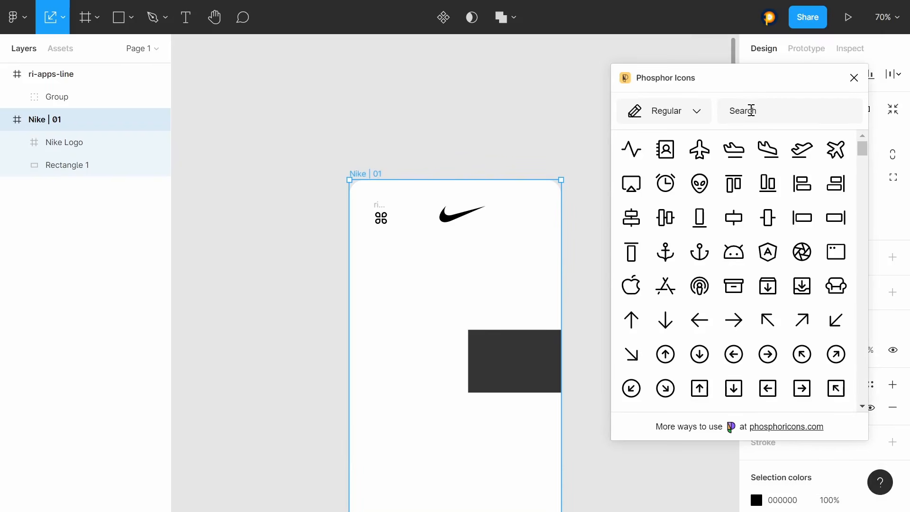
{"action": "left_click", "coordinate": [752, 110]}
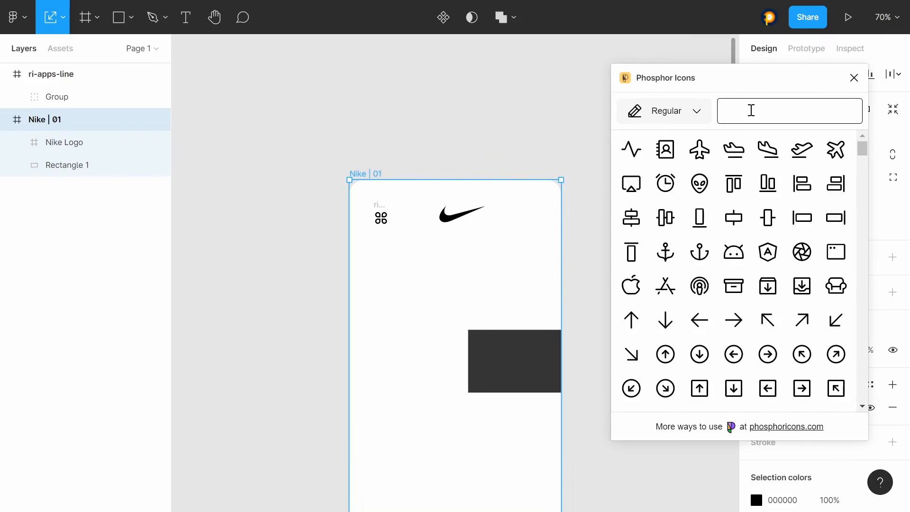
{"action": "type", "text": "cart"}
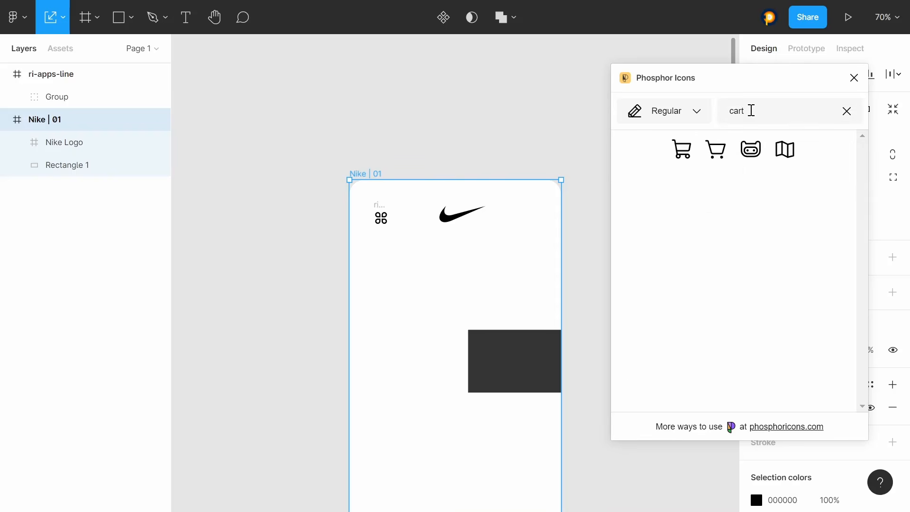
{"action": "left_click", "coordinate": [681, 154]}
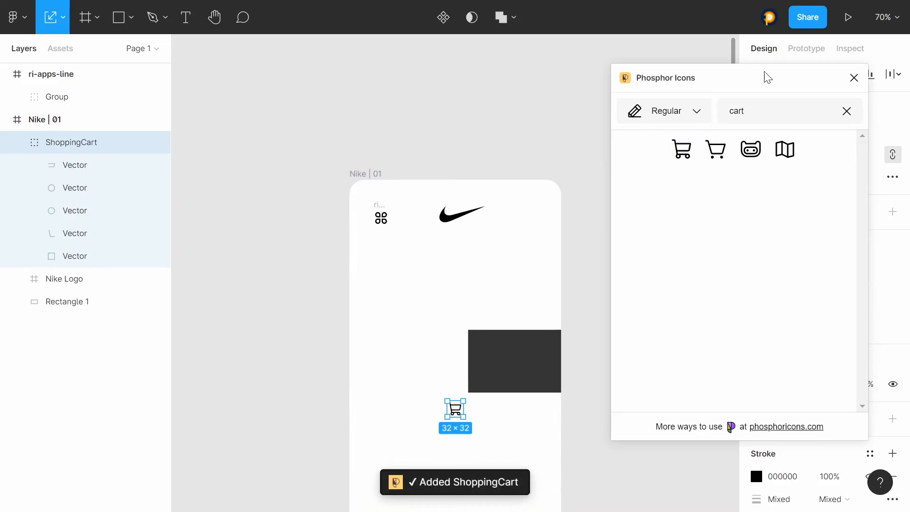
Step: Close Phosphor Icons, resize the ShoppingCart icon to 30 × 30 and place it near the frame's upper-right corner at about X 368, Y 52
{"action": "left_click", "coordinate": [854, 78]}
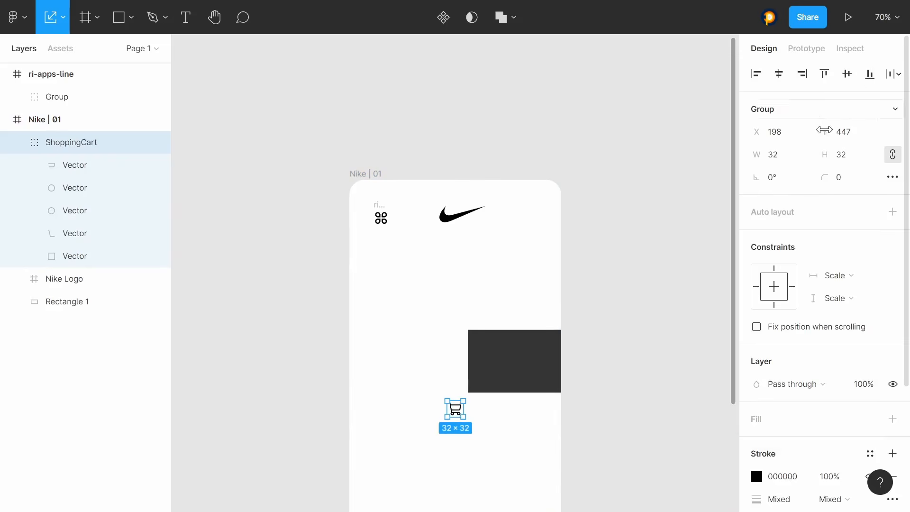
{"action": "left_click", "coordinate": [801, 156]}
{"action": "key", "text": "Return"}
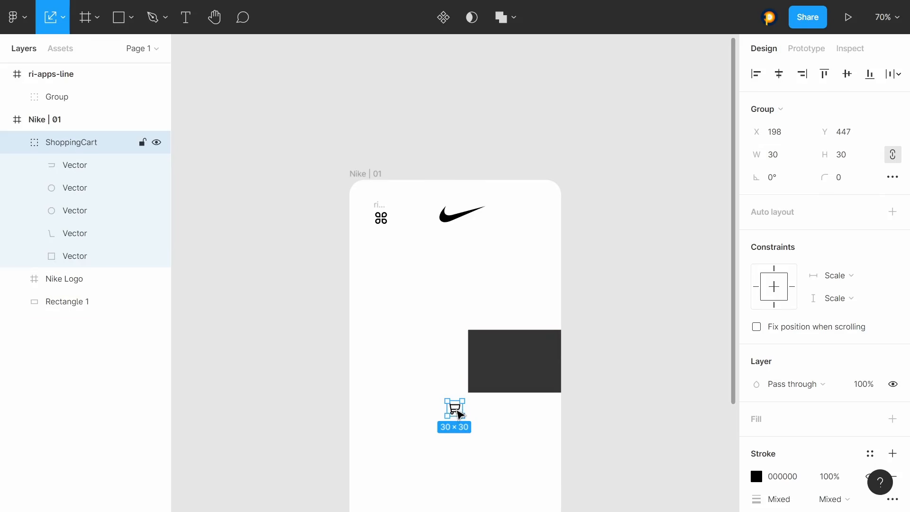
{"action": "left_click_drag", "start_coordinate": [459, 415], "coordinate": [542, 216]}
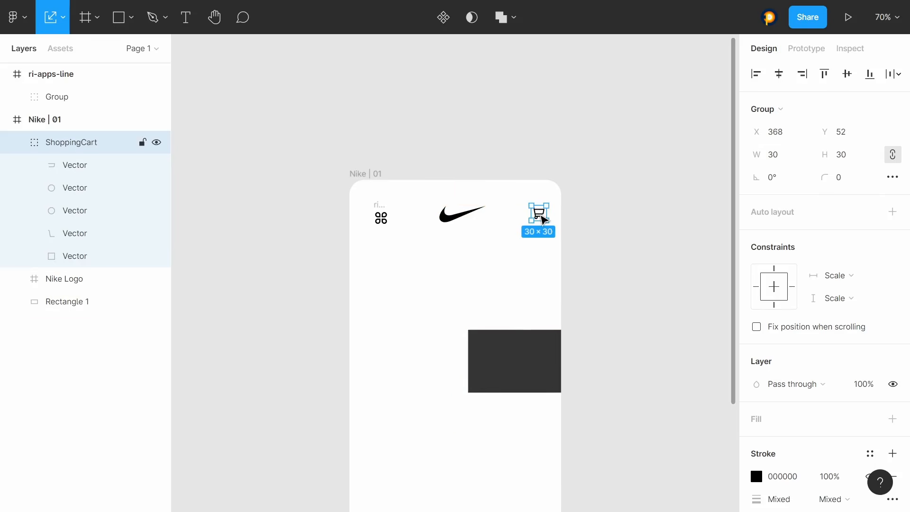
Step: Enlarge the Nike Logo frame slightly and combine it with ri-apps-line and ShoppingCart in one horizontal auto layout
{"action": "left_click", "coordinate": [458, 223]}
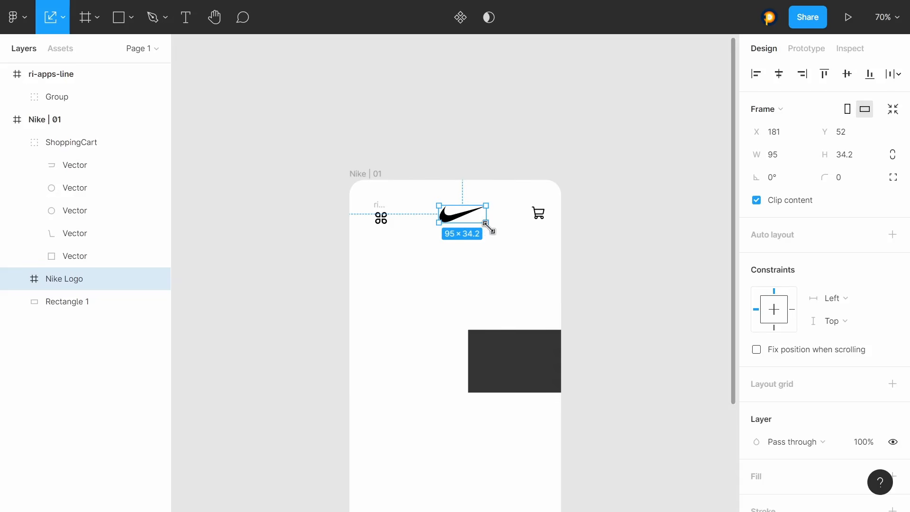
{"action": "mouse_move", "coordinate": [488, 226]}
{"action": "left_mouse_down"}
{"action": "mouse_move", "coordinate": [503, 229]}
{"action": "mouse_move", "coordinate": [487, 224]}
{"action": "left_mouse_up"}
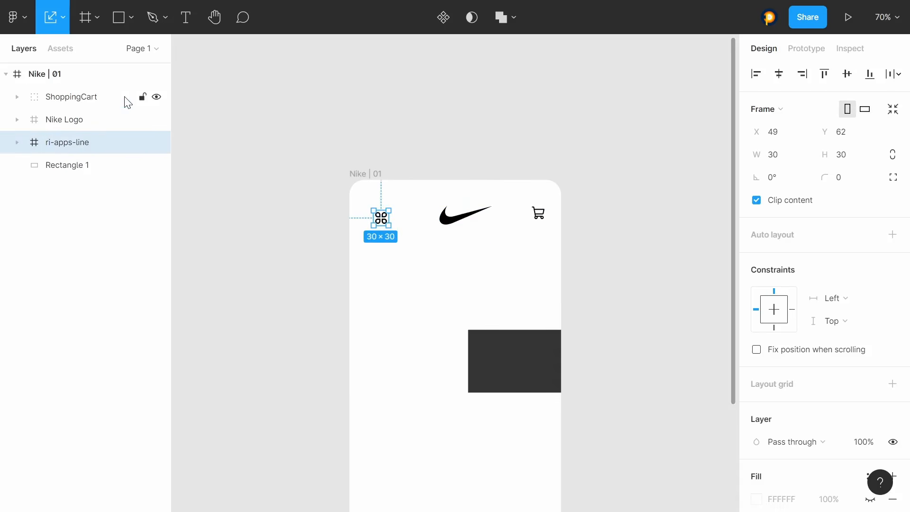
{"action": "left_click", "coordinate": [126, 99], "text": "shift"}
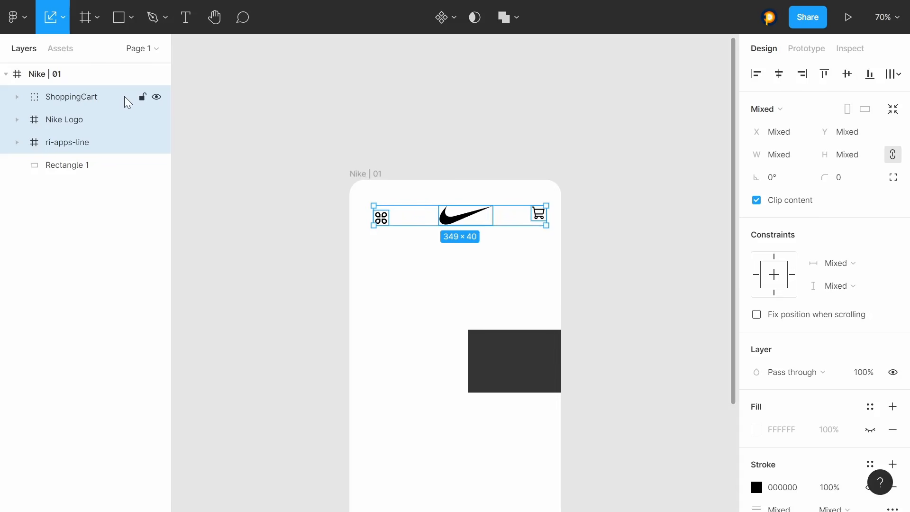
{"action": "key", "text": "shift+a"}
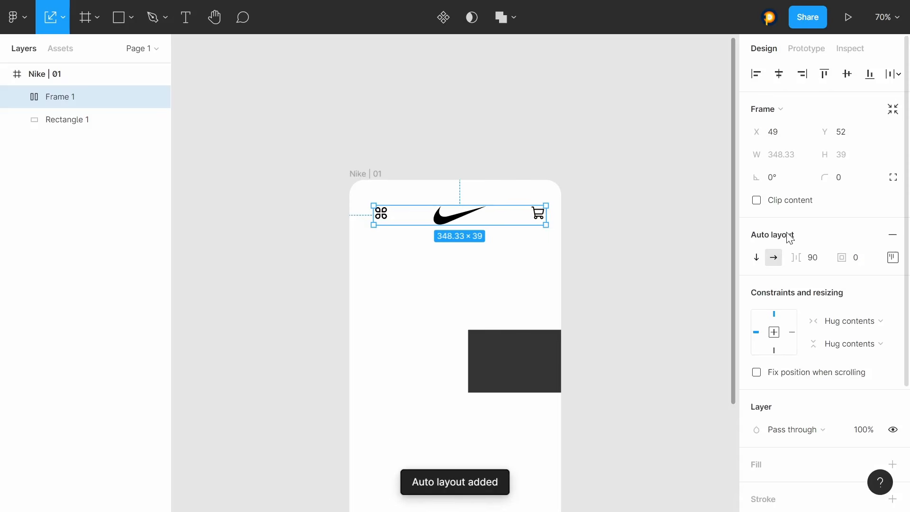
Step: Centre-align the items inside the header's auto layout and centre the header row horizontally in Nike | 01
{"action": "left_click", "coordinate": [893, 258]}
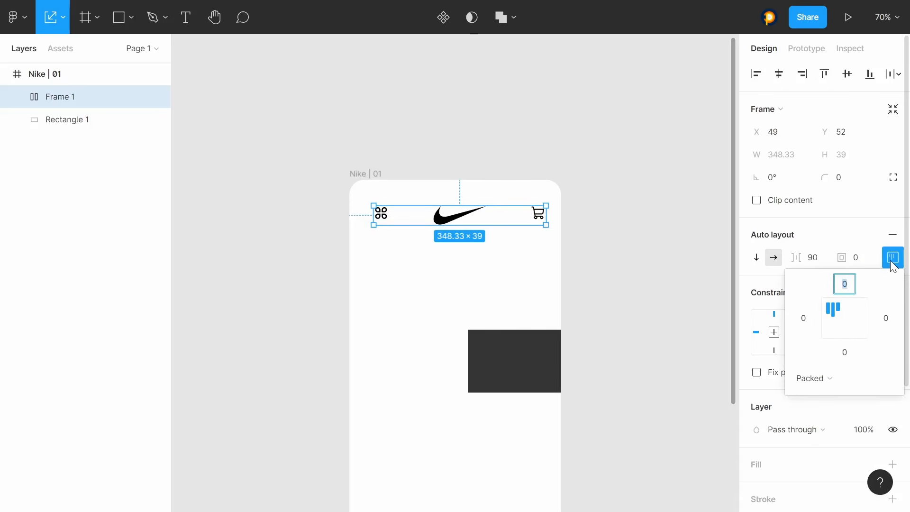
{"action": "left_click", "coordinate": [847, 327]}
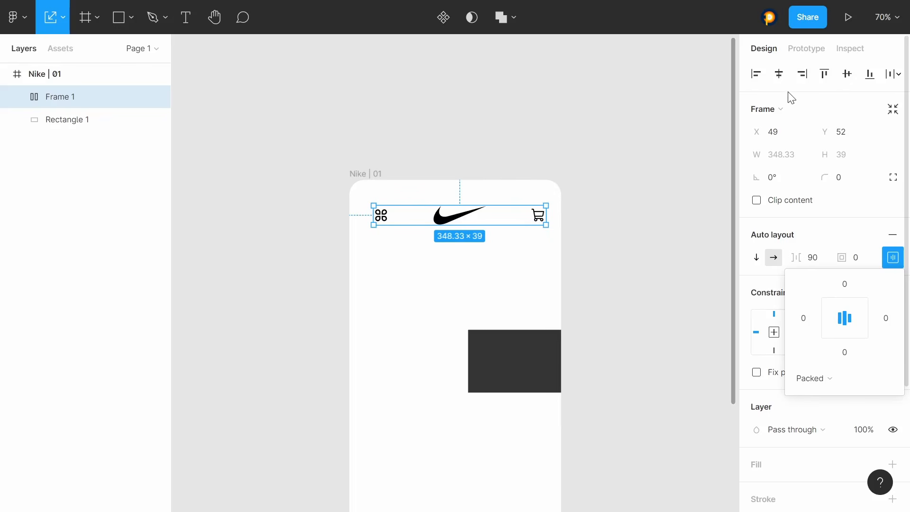
{"action": "left_click", "coordinate": [778, 74]}
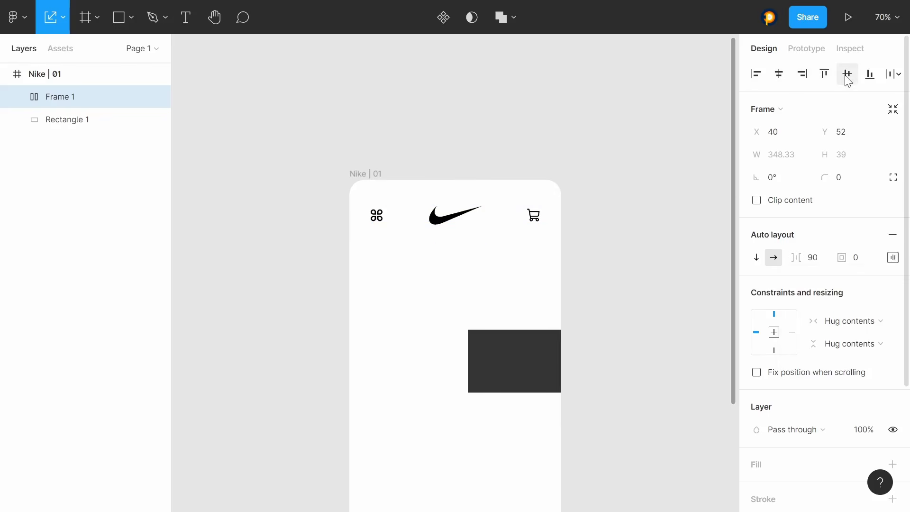
{"action": "left_click", "coordinate": [665, 162]}
Step: Move the dark rectangle down and inward so it sits horizontally centred within Nike | 01, away from the header
{"action": "scroll", "coordinate": [467, 307], "scroll_direction": "down", "scroll_amount": 4}
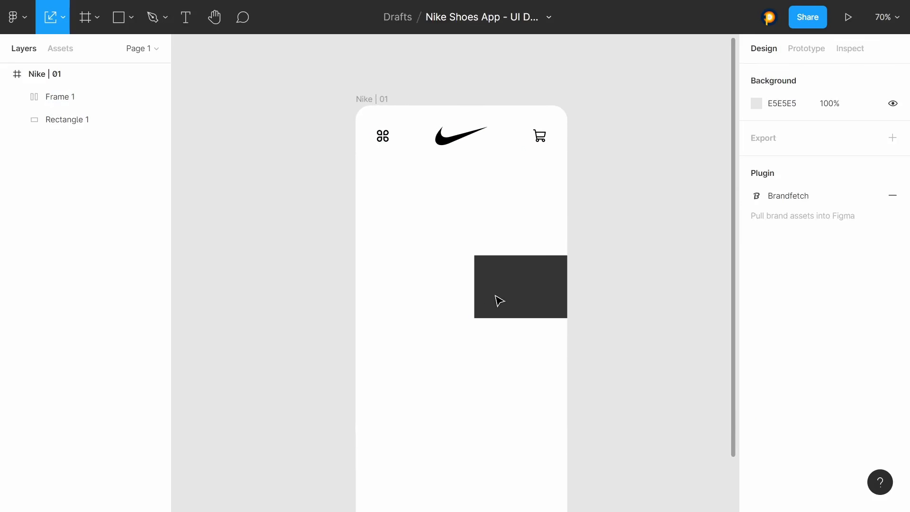
{"action": "left_click_drag", "start_coordinate": [514, 297], "coordinate": [451, 368]}
{"action": "left_click", "coordinate": [518, 275]}
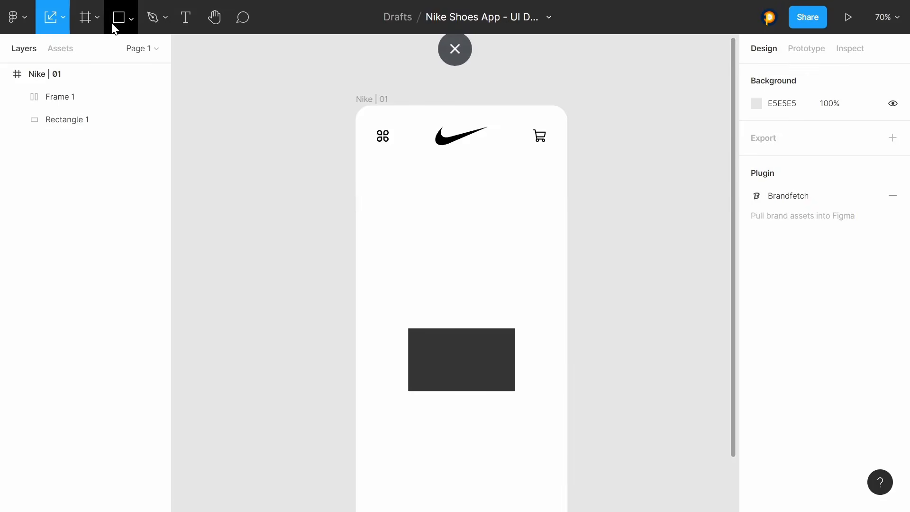
Step: Draw a wide, shallow frame for the search bar below the header row, spanning most of Nike | 01's width
{"action": "left_click", "coordinate": [85, 17]}
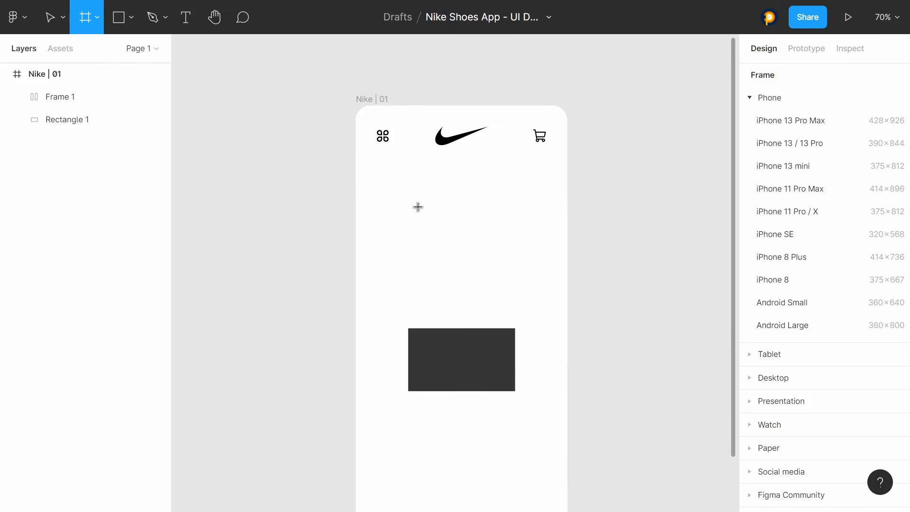
{"action": "left_click_drag", "start_coordinate": [373, 183], "coordinate": [555, 209]}
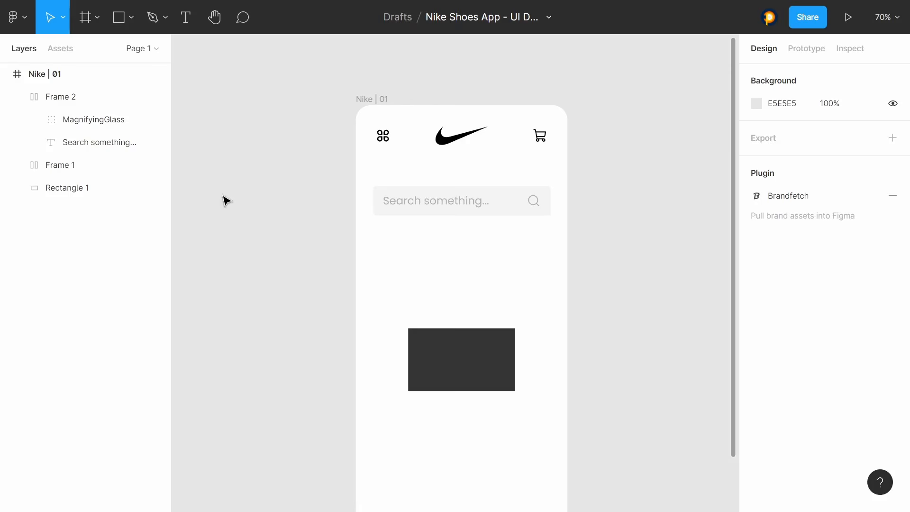
Step: Add the heading "Newly Arrived" in Poppins SemiBold 30 just below the search bar, aligned with the bar's left edge
{"action": "left_click", "coordinate": [186, 17]}
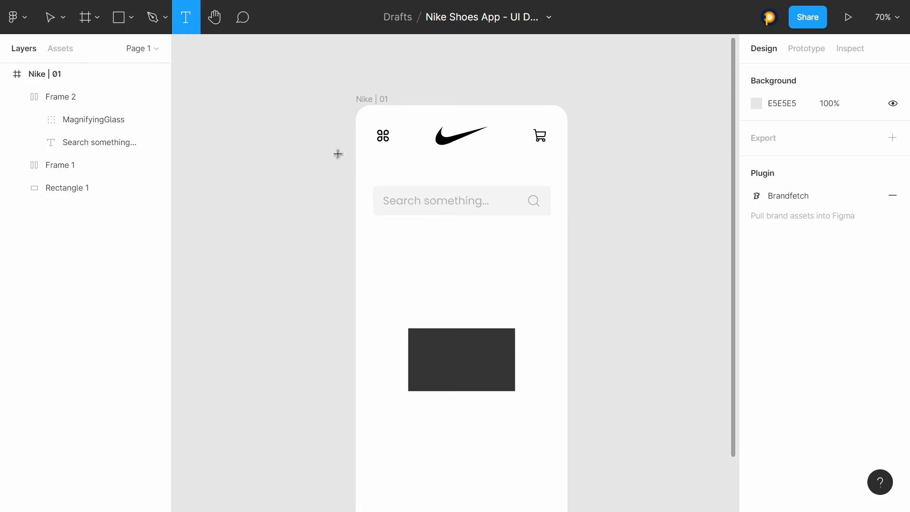
{"action": "left_click", "coordinate": [397, 247]}
{"action": "key", "text": "Escape"}
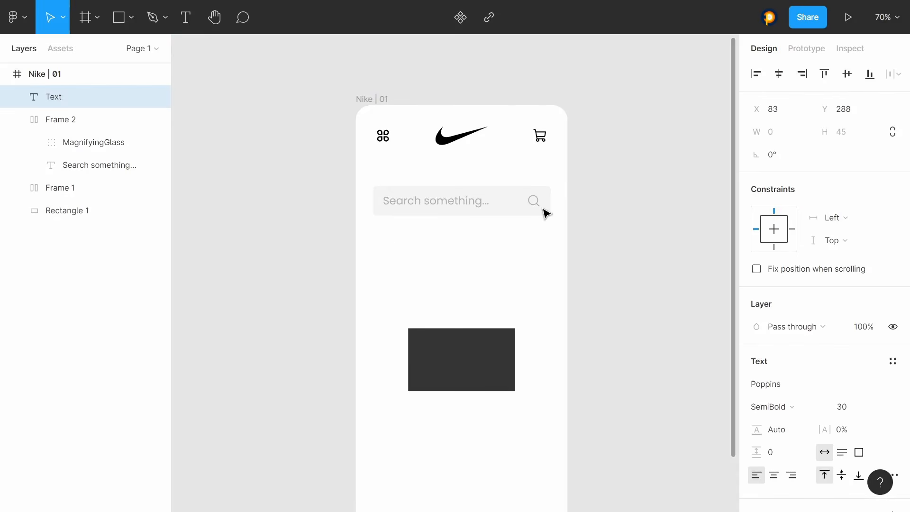
{"action": "type", "text": "New"}
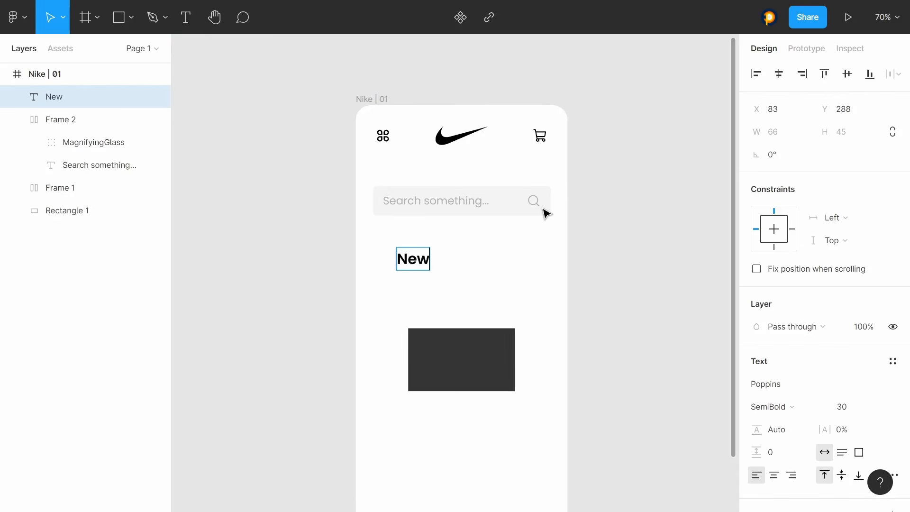
{"action": "type", "text": "ly Arrived"}
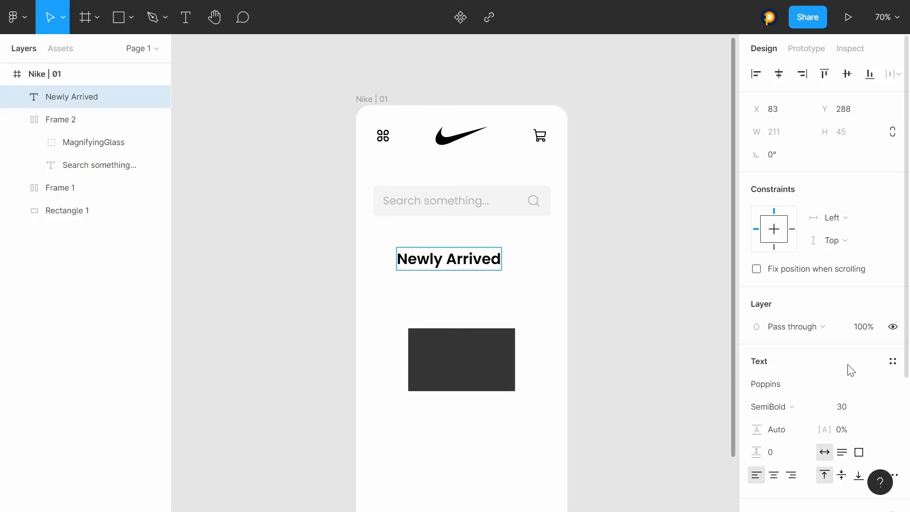
{"action": "left_click", "coordinate": [843, 412]}
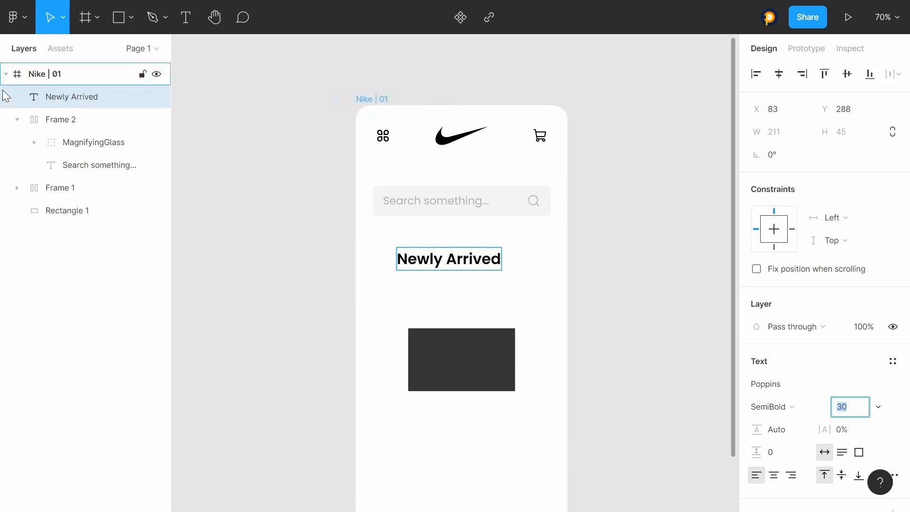
{"action": "left_click_drag", "start_coordinate": [497, 259], "coordinate": [471, 246]}
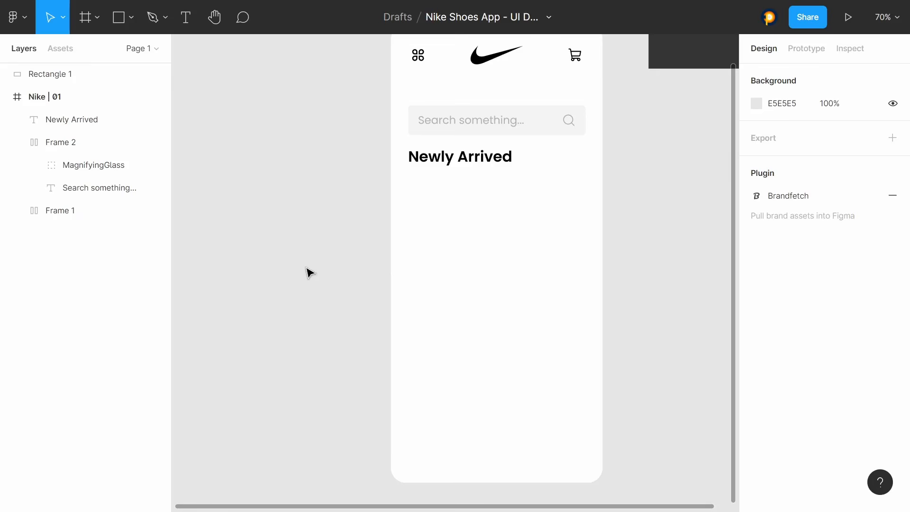
Step: Draw a rectangle about 342 × 182 below the "Newly Arrived" heading
{"action": "left_click", "coordinate": [119, 22]}
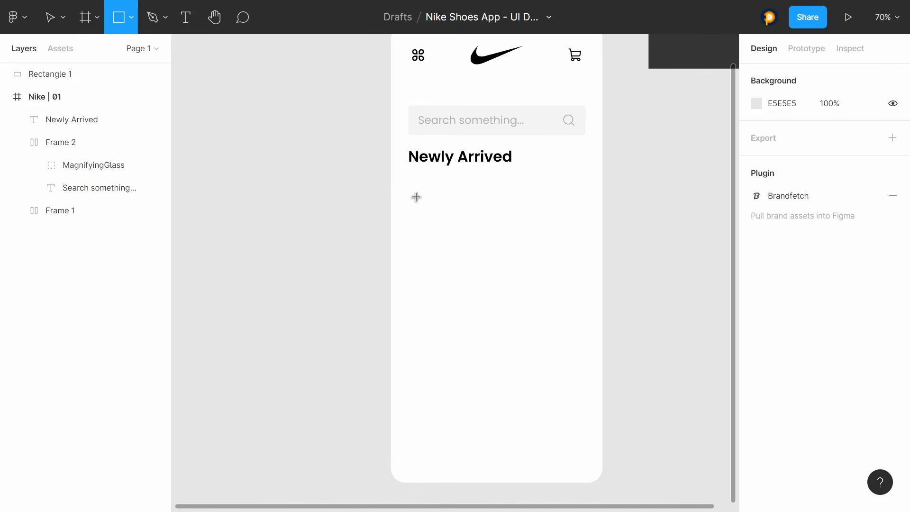
{"action": "left_click_drag", "start_coordinate": [416, 197], "coordinate": [589, 291]}
{"action": "right_click", "coordinate": [481, 239]}
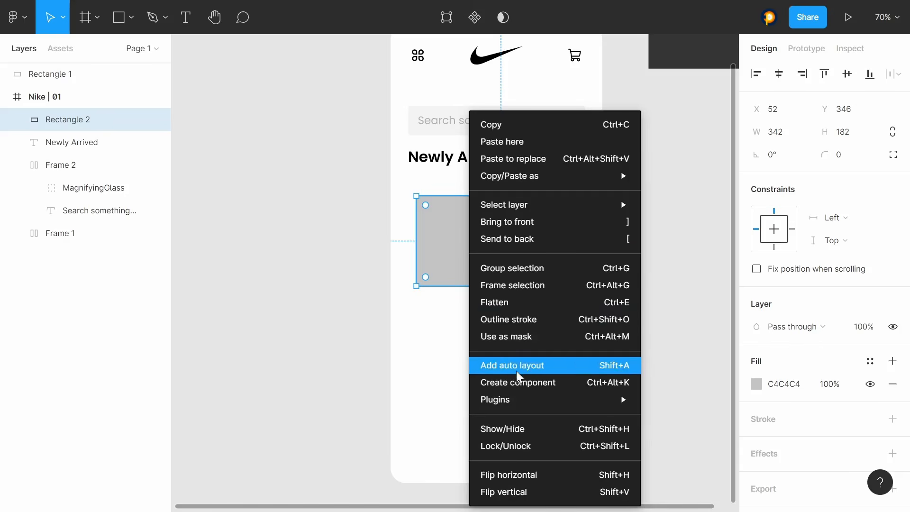
{"action": "mouse_move", "coordinate": [521, 399]}
{"action": "left_click", "coordinate": [728, 361]}
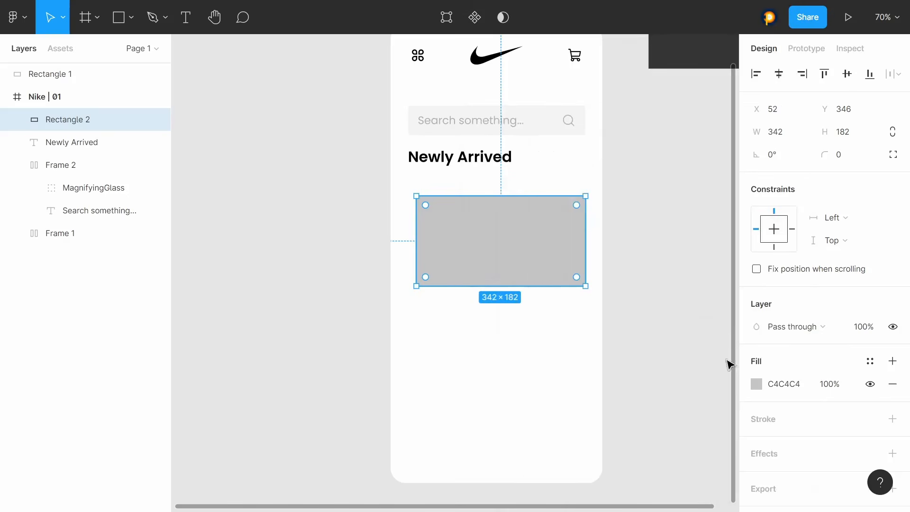
Step: Fill the rectangle below "Newly Arrived" with the lime-green Nike shoe photo from an Unsplash plugin search for "shoes"
{"action": "right_click", "coordinate": [500, 207]}
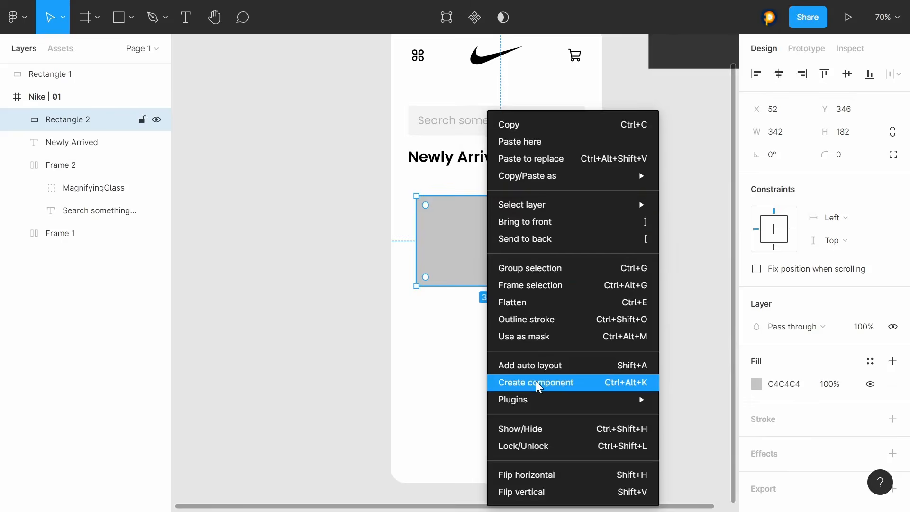
{"action": "mouse_move", "coordinate": [540, 404]}
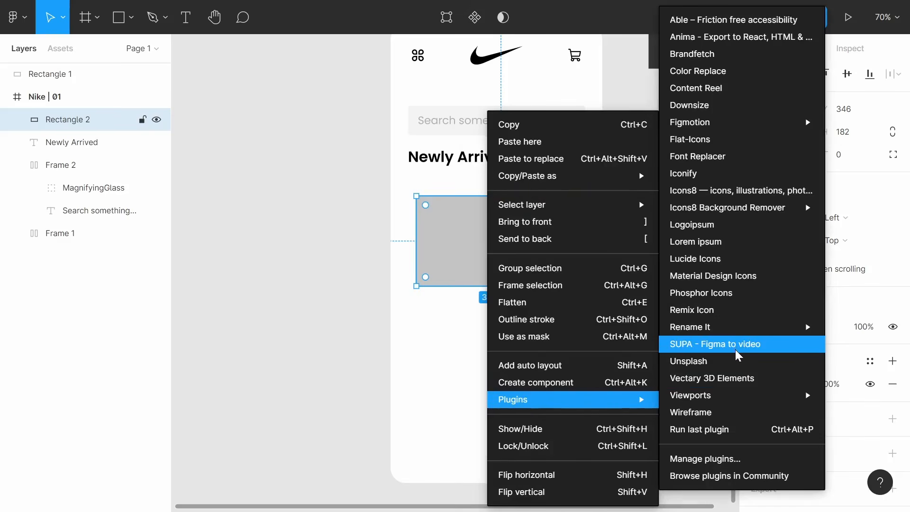
{"action": "left_click", "coordinate": [738, 362]}
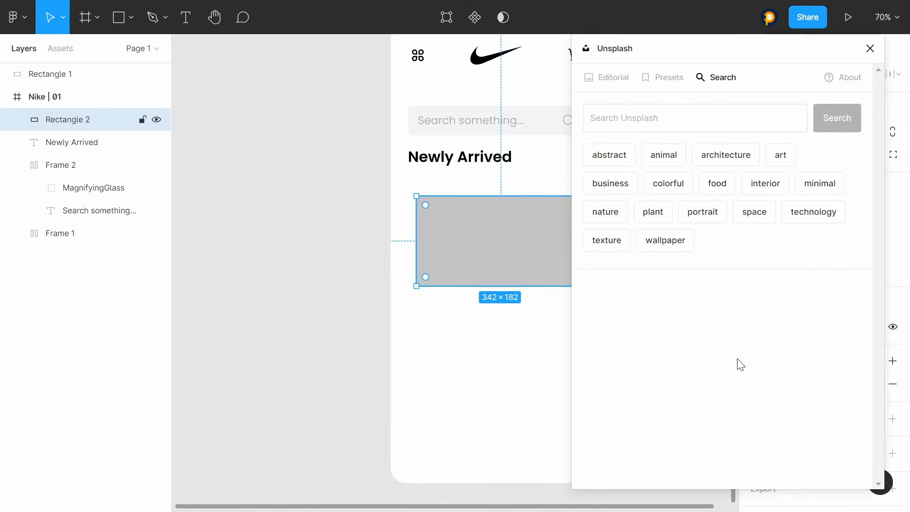
{"action": "left_click", "coordinate": [758, 117]}
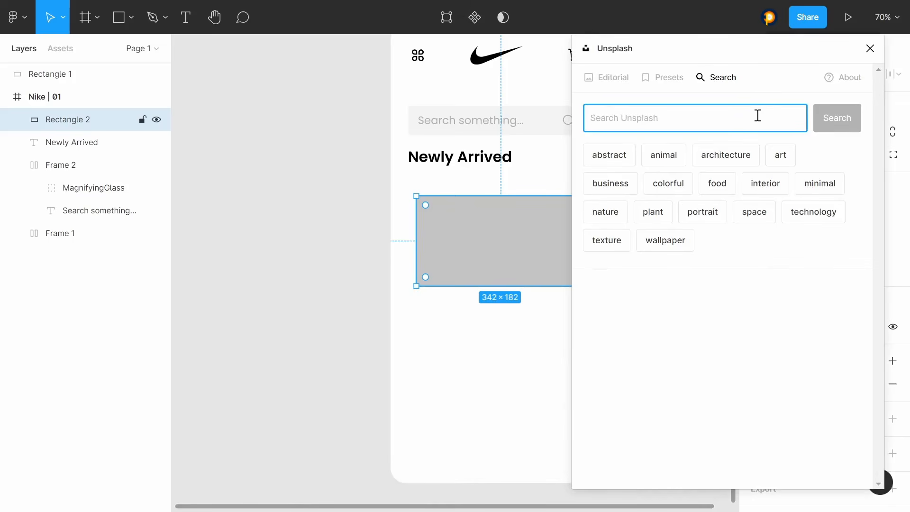
{"action": "type", "text": "shoes"}
{"action": "key", "text": "Return"}
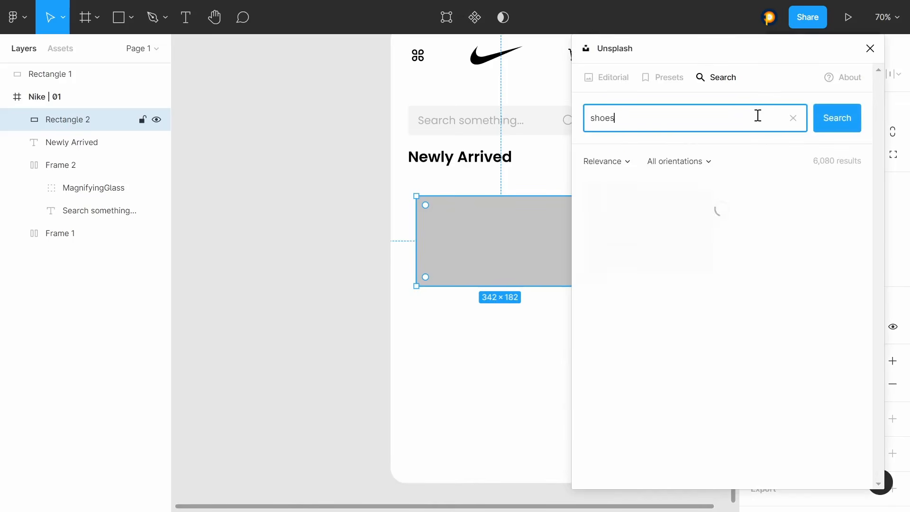
{"action": "scroll", "coordinate": [702, 285], "scroll_direction": "down", "scroll_amount": 10}
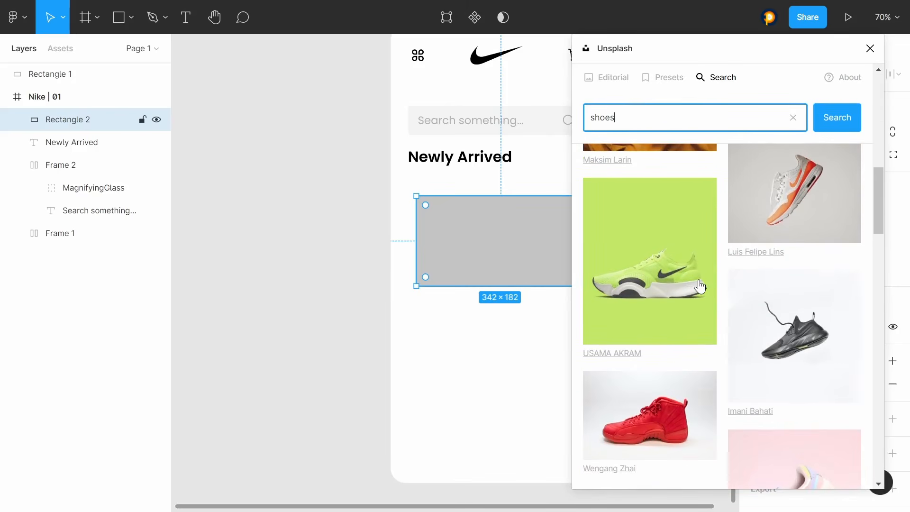
{"action": "left_click", "coordinate": [668, 247]}
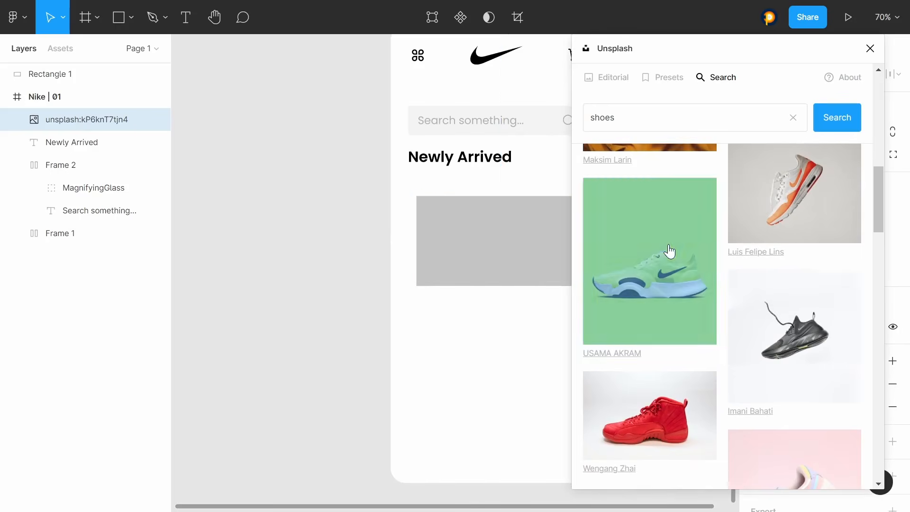
{"action": "left_click", "coordinate": [871, 49]}
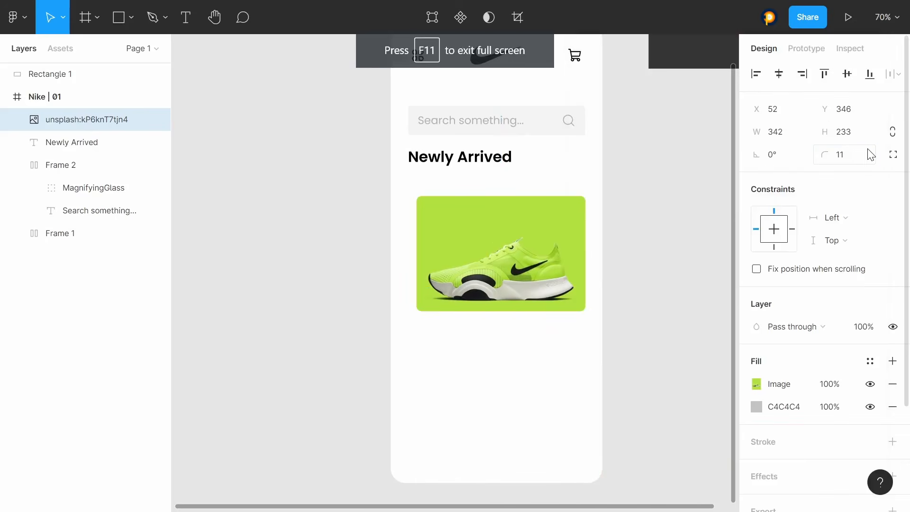
Step: Set the corner radius of the green shoe image to 25
{"action": "left_click", "coordinate": [851, 156]}
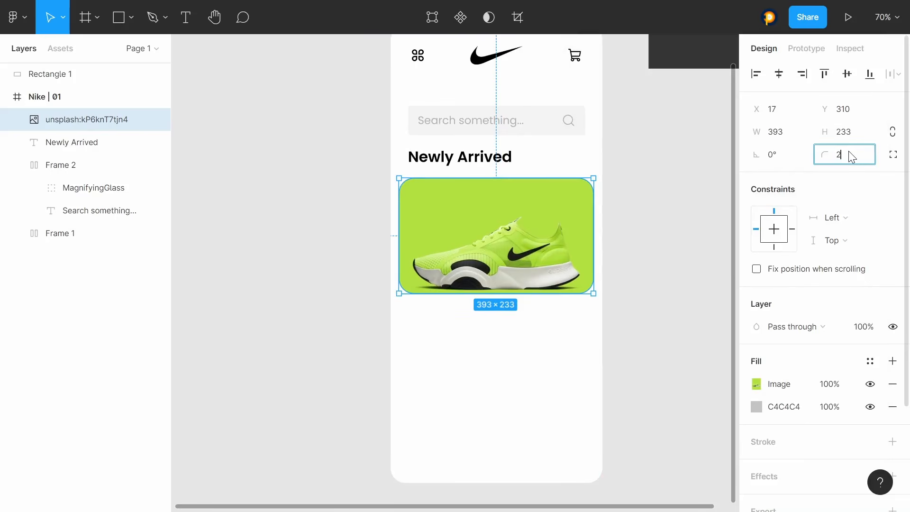
{"action": "key", "text": "Return"}
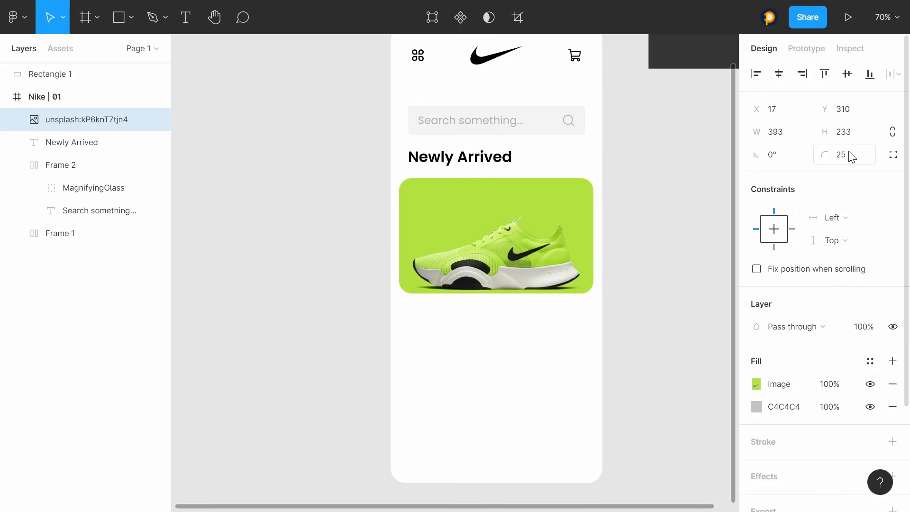
{"action": "left_click", "coordinate": [682, 197]}
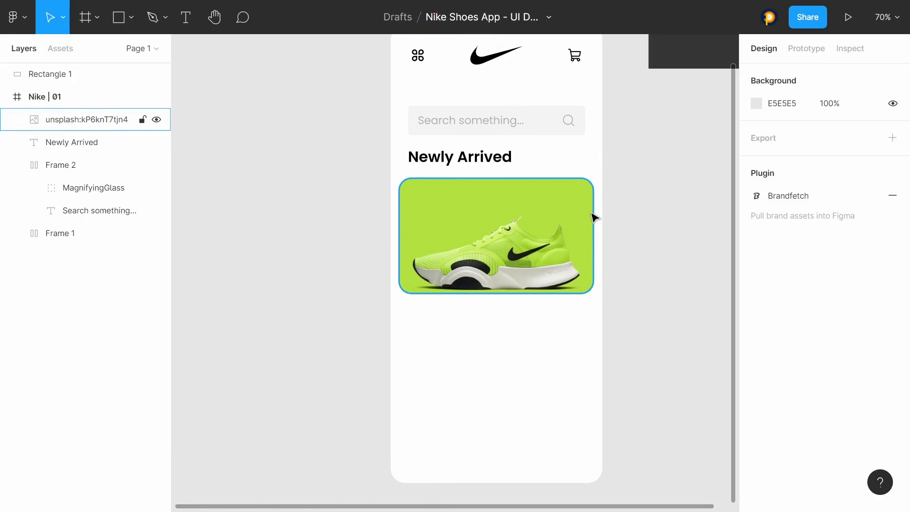
Step: Set the corner radius of the green shoe image to 20
{"action": "left_click", "coordinate": [573, 239]}
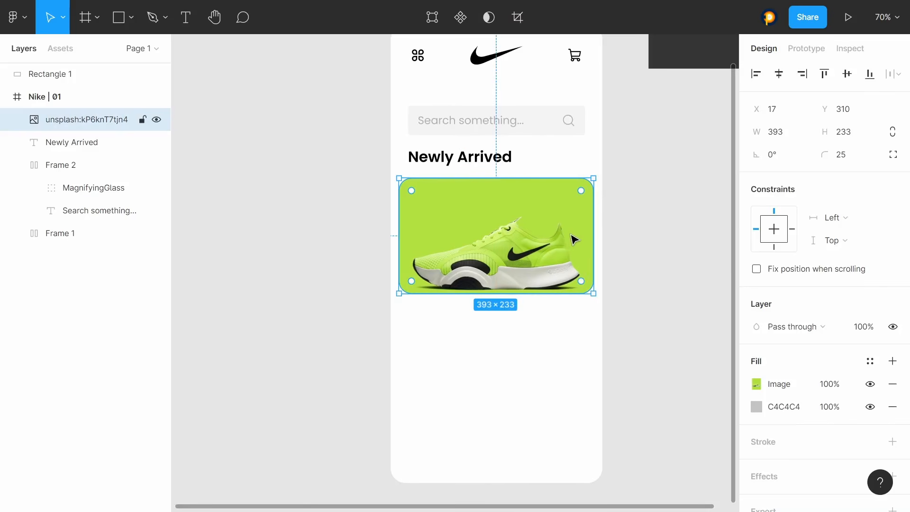
{"action": "left_click", "coordinate": [858, 159]}
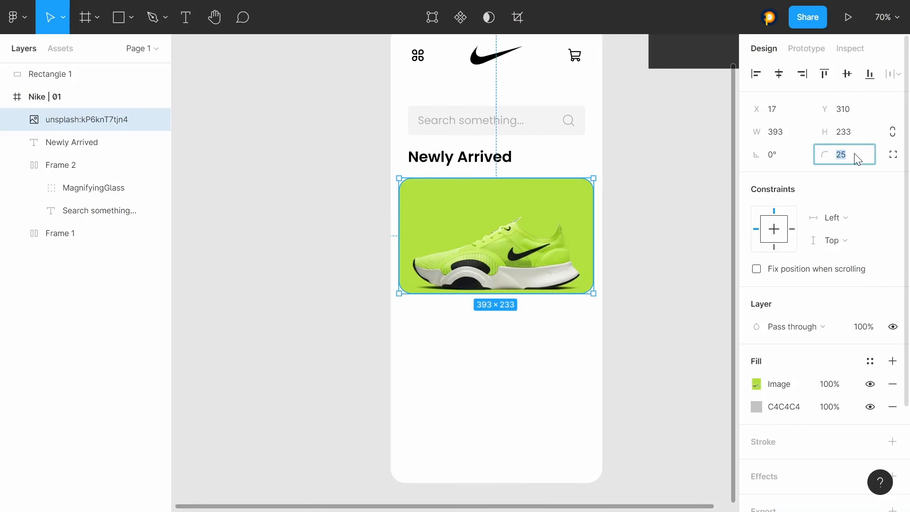
{"action": "type", "text": "20"}
{"action": "key", "text": "Return"}
{"action": "left_click", "coordinate": [648, 198]}
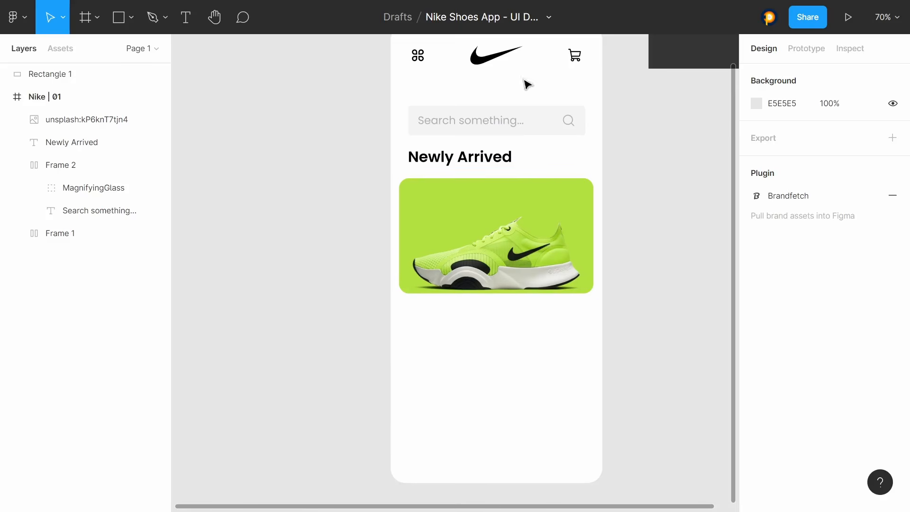
Step: Add white Poppins text "Air Force 1" with "$249" on a second, bolder line over the shoe image's upper-left area
{"action": "left_click", "coordinate": [193, 15]}
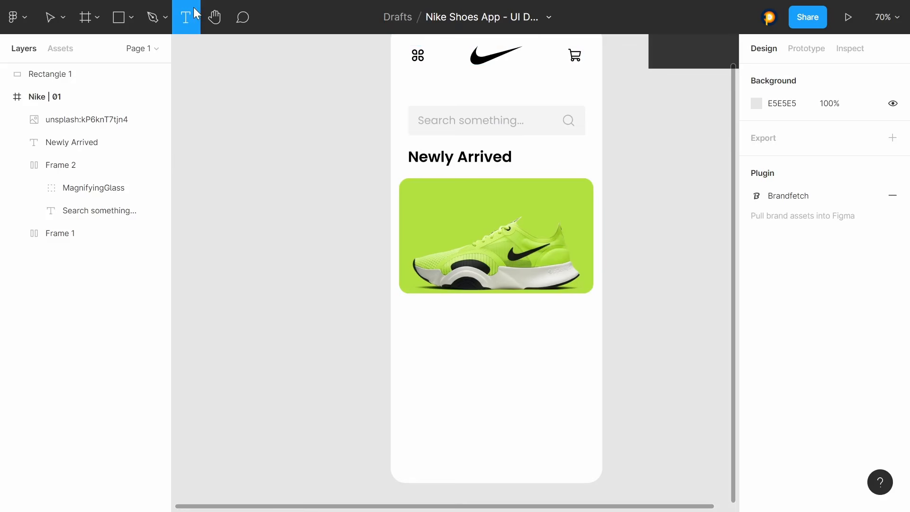
{"action": "left_click", "coordinate": [429, 193]}
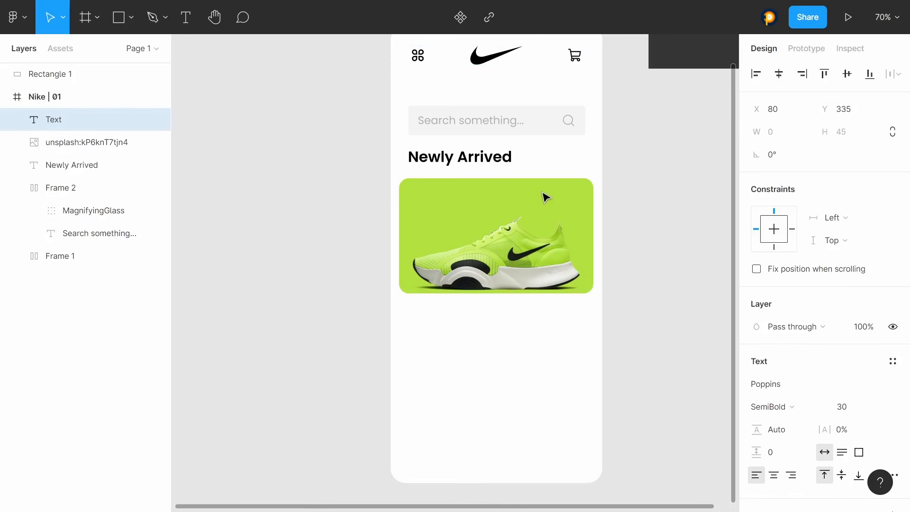
{"action": "type", "text": "Air Force 1"}
{"action": "key", "text": "Return"}
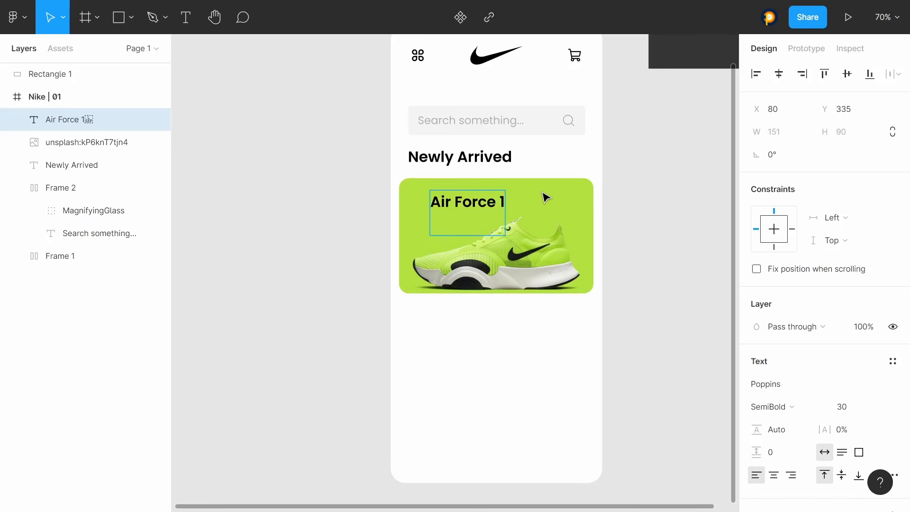
{"action": "type", "text": "$249"}
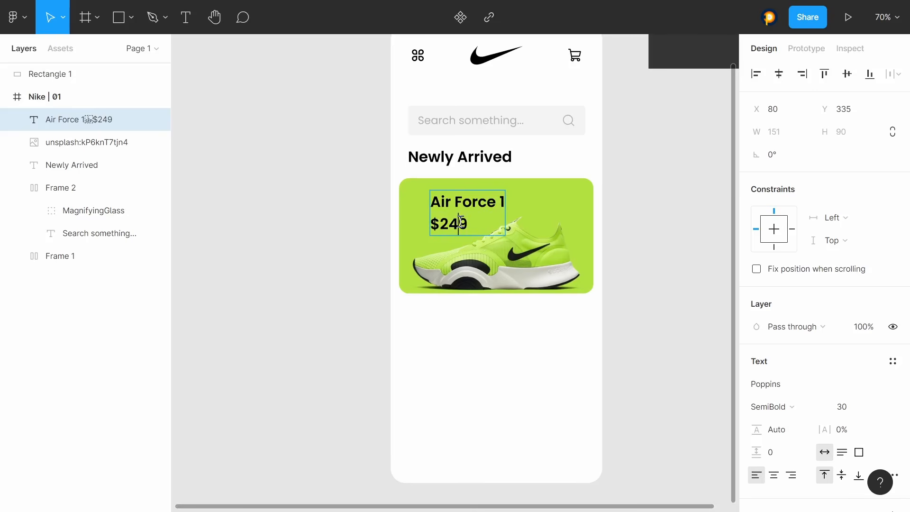
{"action": "left_click_drag", "start_coordinate": [468, 223], "coordinate": [428, 227]}
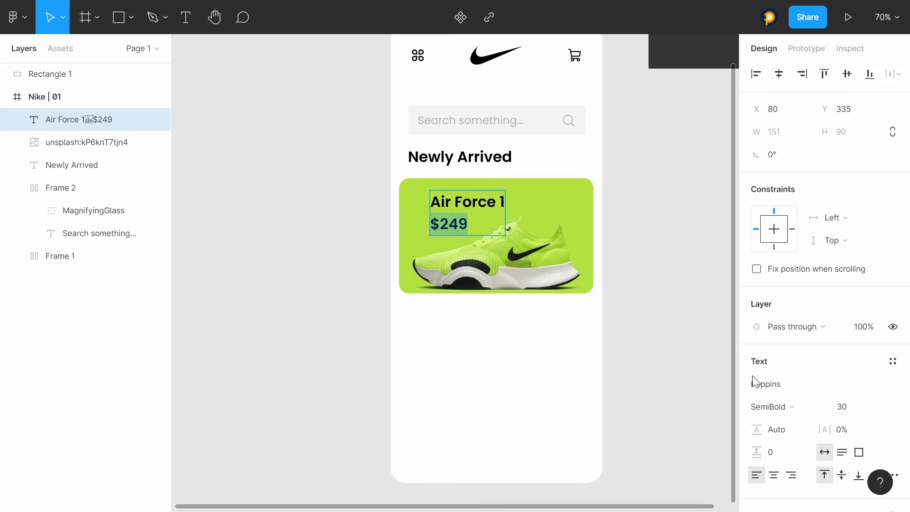
{"action": "left_click", "coordinate": [769, 412]}
Step: Insert the Regular plus icon from the Phosphor Icons plugin and place it near the shoe image's upper-right corner
{"action": "right_click", "coordinate": [635, 191]}
{"action": "mouse_move", "coordinate": [673, 299]}
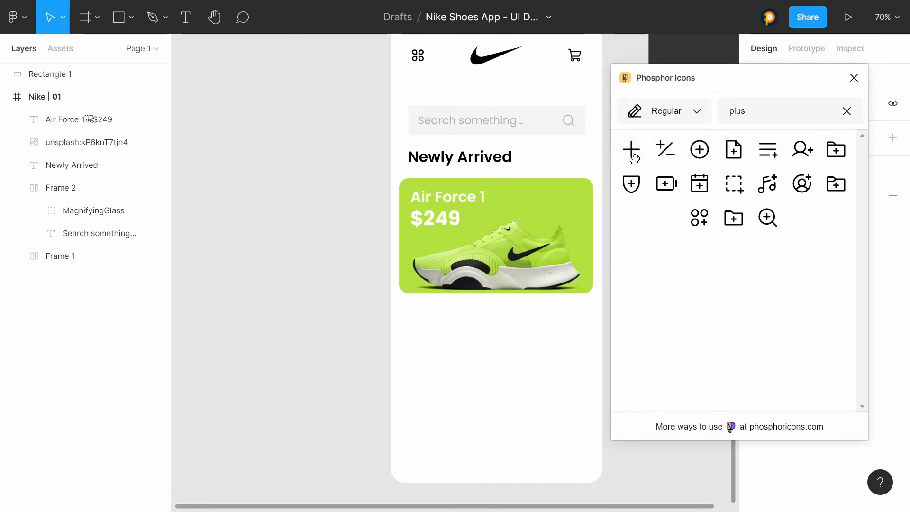
{"action": "left_click", "coordinate": [632, 152]}
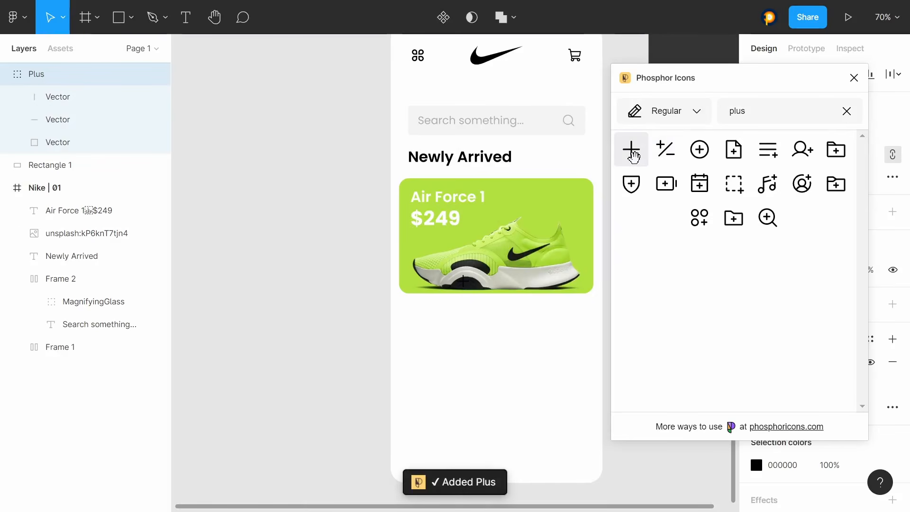
{"action": "left_click", "coordinate": [854, 77]}
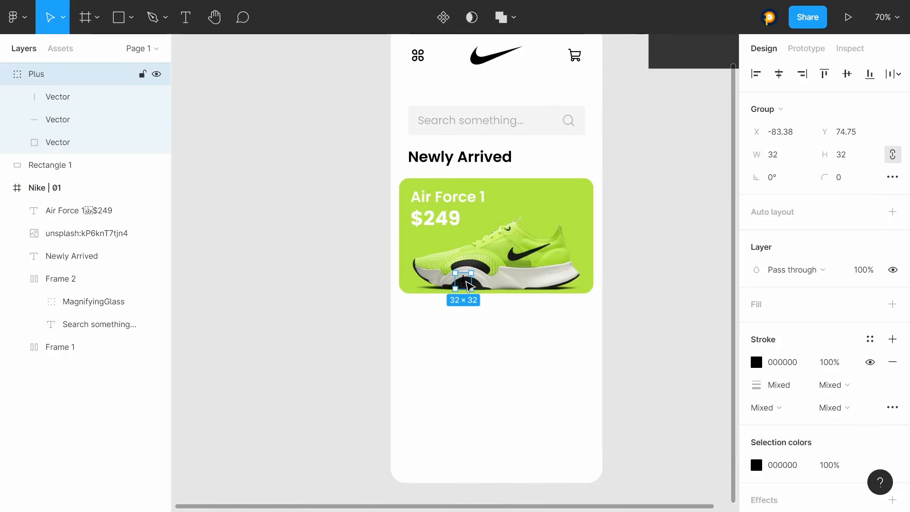
{"action": "mouse_move", "coordinate": [472, 281]}
{"action": "left_mouse_down"}
{"action": "mouse_move", "coordinate": [582, 195]}
{"action": "mouse_move", "coordinate": [577, 212]}
{"action": "left_mouse_up"}
Step: Draw a 44 × 44 square behind the plus icon and centre the two on each other horizontally and vertically
{"action": "key", "text": "r"}
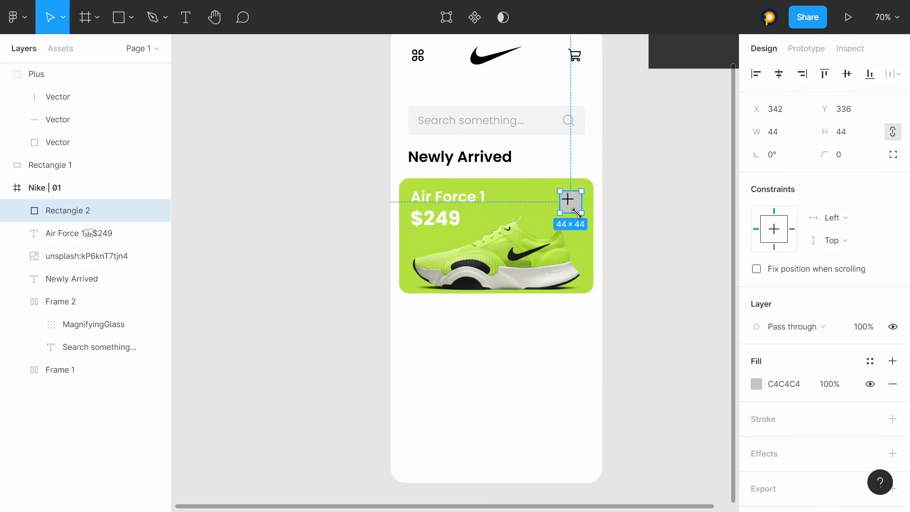
{"action": "left_click", "coordinate": [570, 202], "text": "shift"}
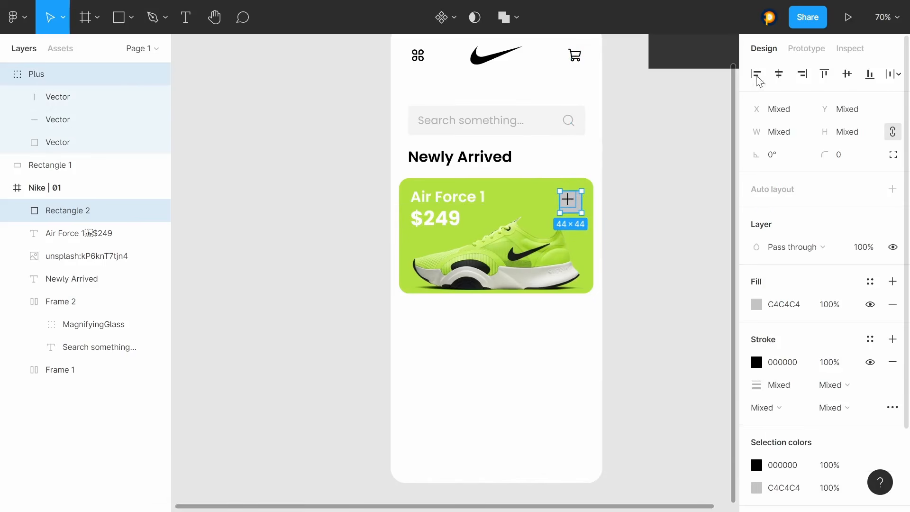
{"action": "left_click", "coordinate": [779, 74]}
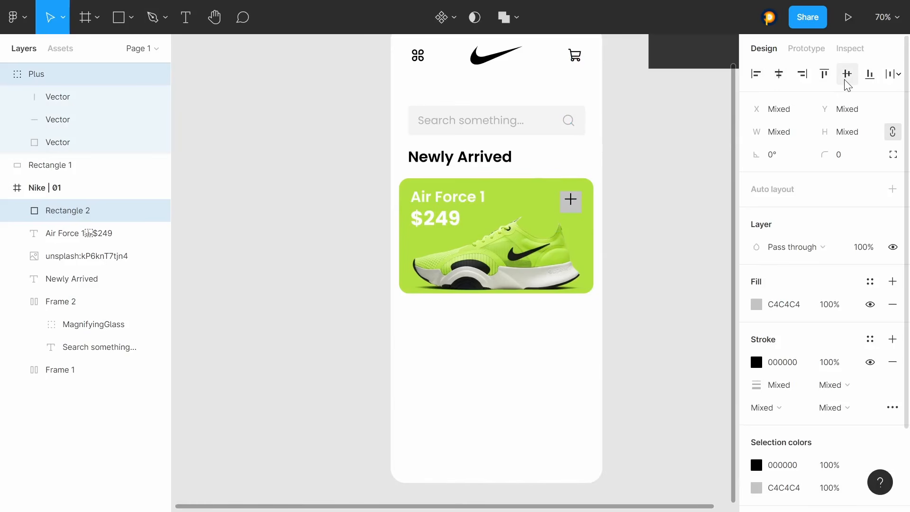
{"action": "left_click", "coordinate": [648, 190]}
Step: Change the fill of the square behind the plus icon to white, FFFFFF, by sampling the colour with the eyedropper
{"action": "left_click", "coordinate": [579, 212]}
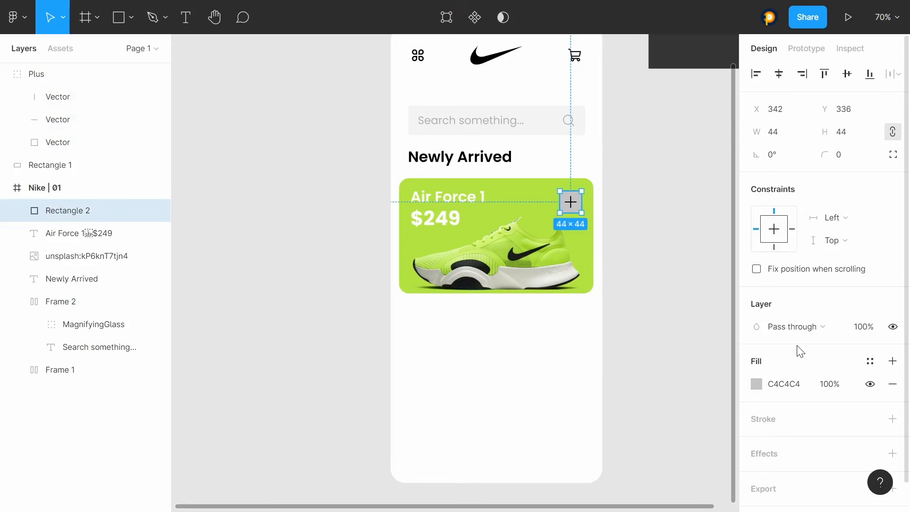
{"action": "scroll", "coordinate": [792, 450], "scroll_direction": "down", "scroll_amount": 1}
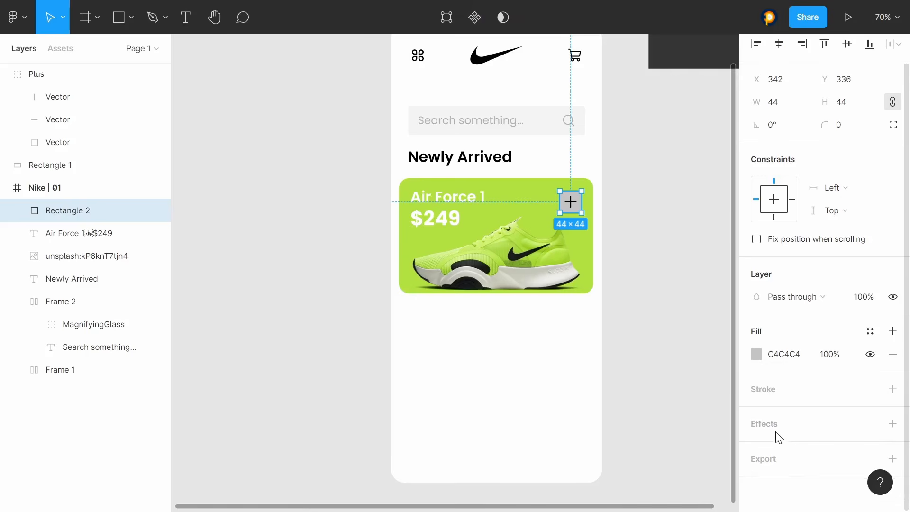
{"action": "left_click", "coordinate": [759, 347]}
{"action": "left_click", "coordinate": [758, 353]}
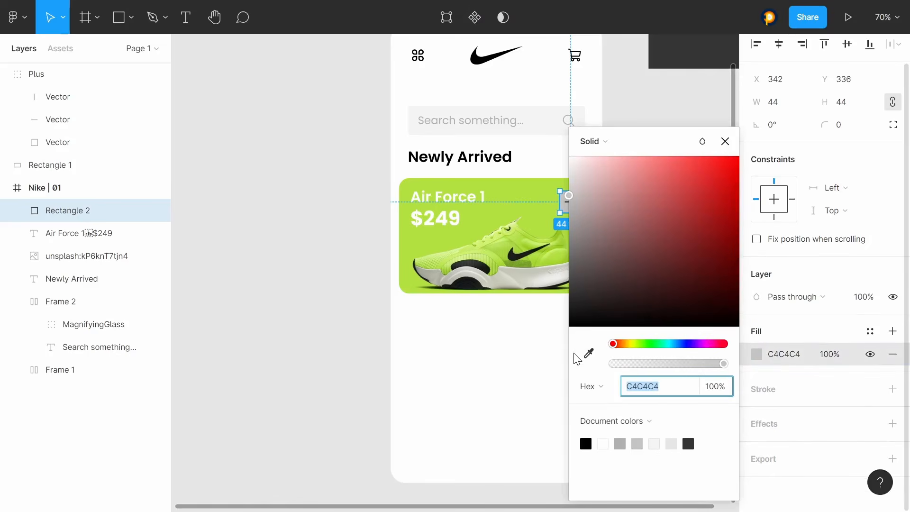
{"action": "left_click", "coordinate": [588, 353]}
{"action": "left_click", "coordinate": [568, 163]}
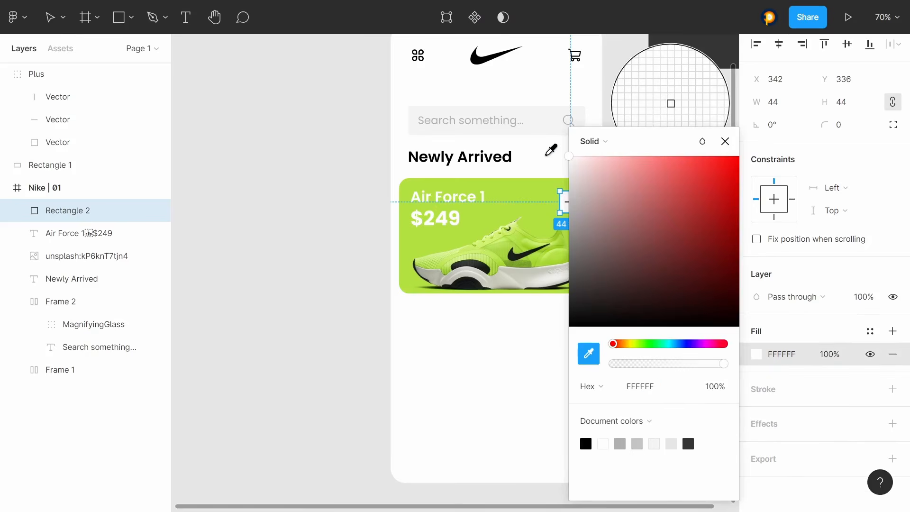
{"action": "left_click", "coordinate": [730, 141]}
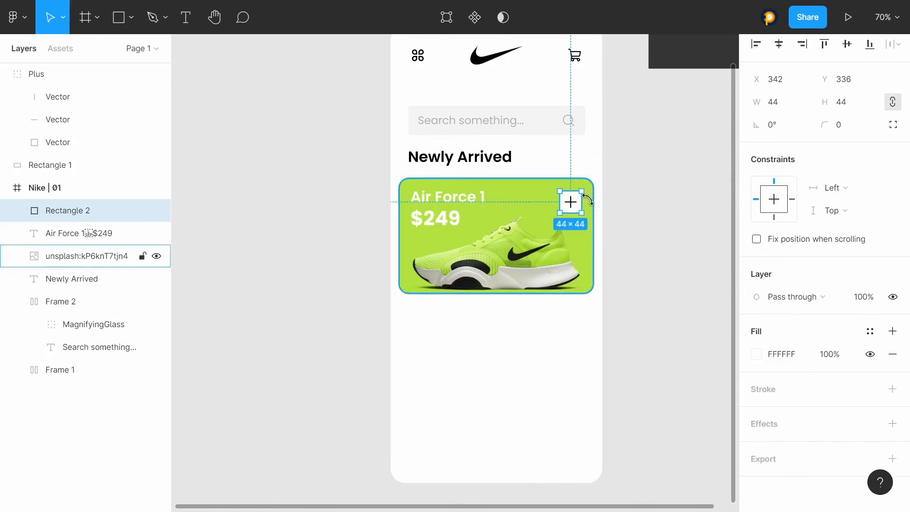
Step: Recolour the plus icon's stroke to the shoe image's lime green, B3E140, by sampling it with the eyedropper
{"action": "left_click", "coordinate": [574, 208]}
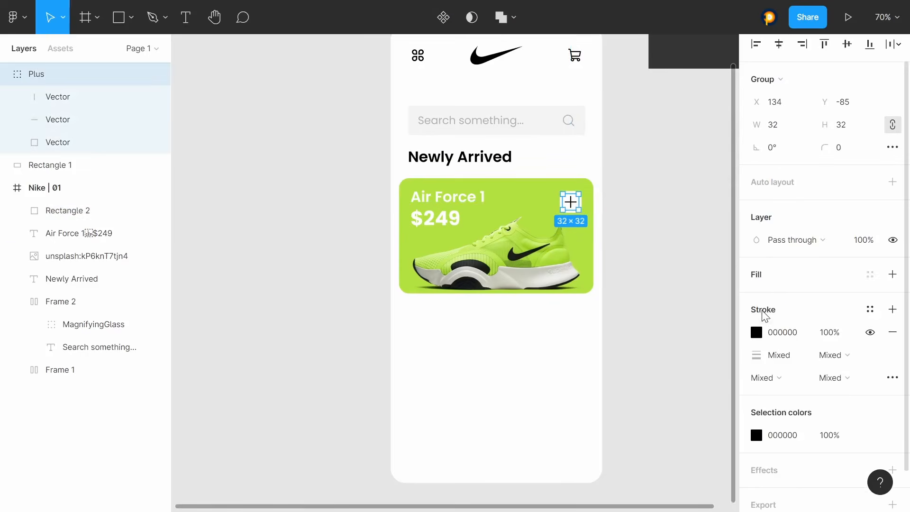
{"action": "left_click", "coordinate": [757, 333]}
{"action": "left_click", "coordinate": [589, 353]}
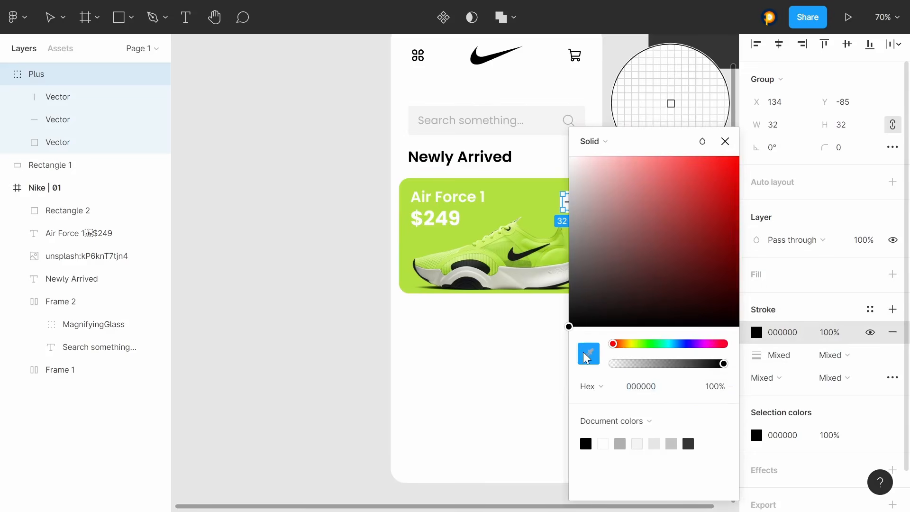
{"action": "left_click", "coordinate": [519, 203]}
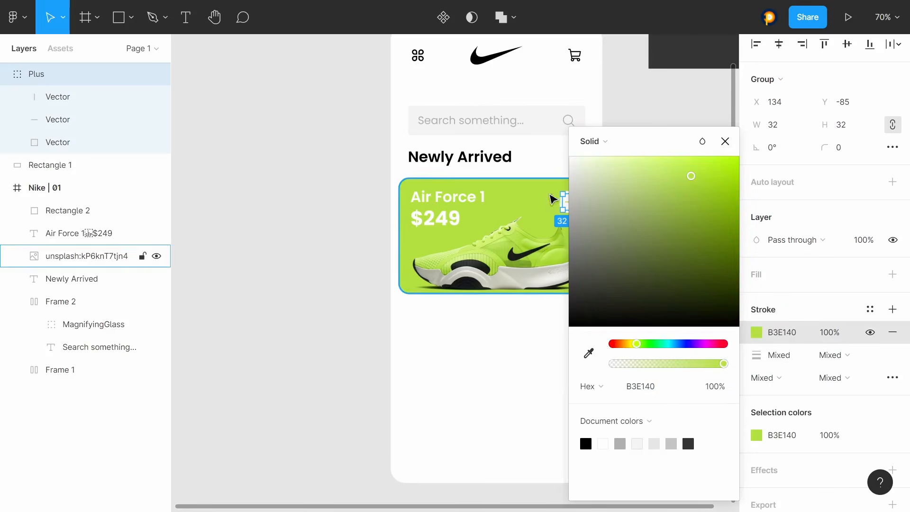
{"action": "left_click", "coordinate": [725, 141]}
{"action": "left_click", "coordinate": [726, 154]}
Step: Set the corner radius of the white square behind the plus icon to 10
{"action": "left_click", "coordinate": [580, 209]}
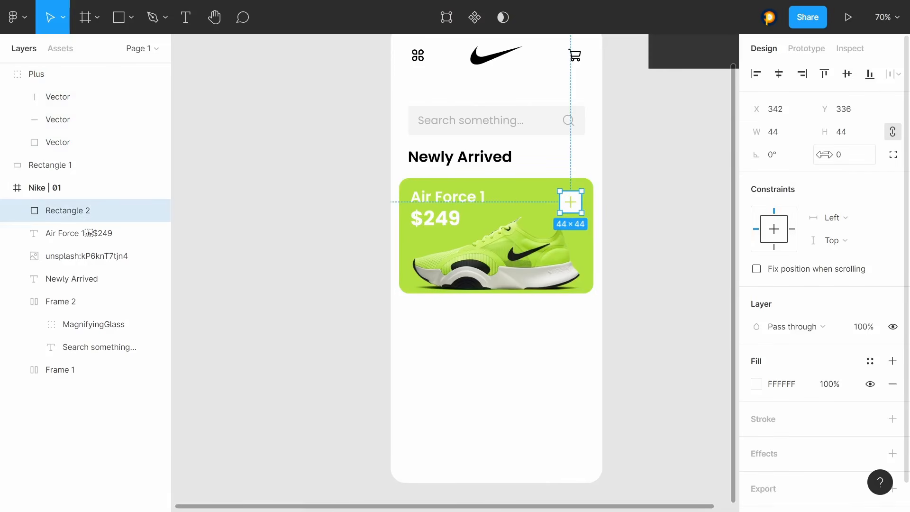
{"action": "left_click_drag", "start_coordinate": [826, 154], "coordinate": [62, 147]}
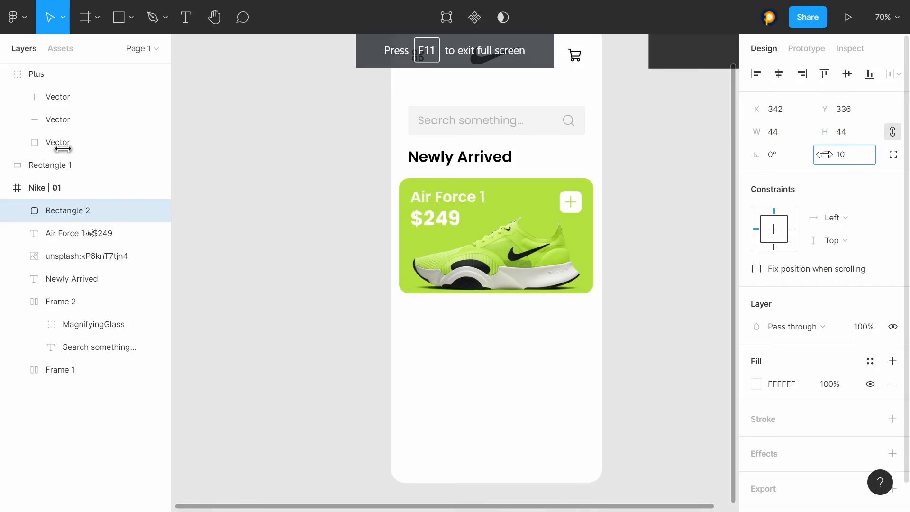
Step: Group the plus icon with its white rounded square and rename the group addItem
{"action": "left_click", "coordinate": [659, 260]}
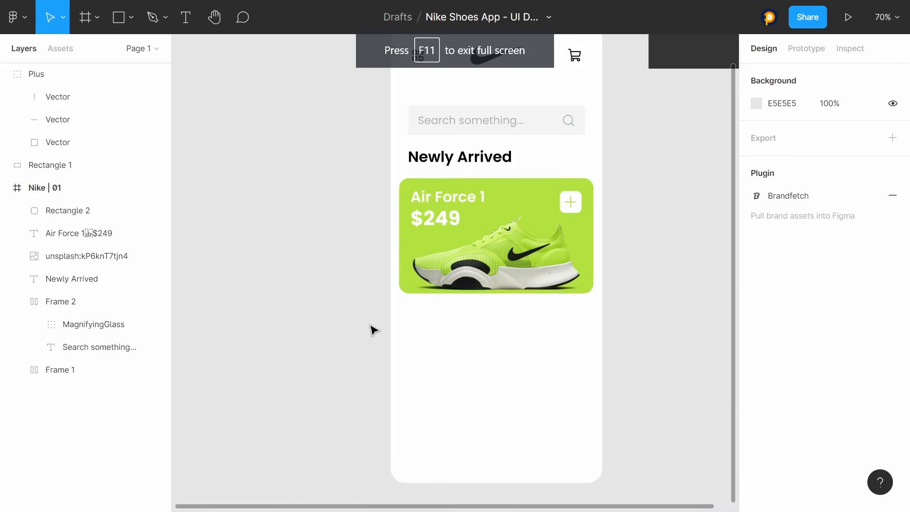
{"action": "left_click", "coordinate": [568, 203]}
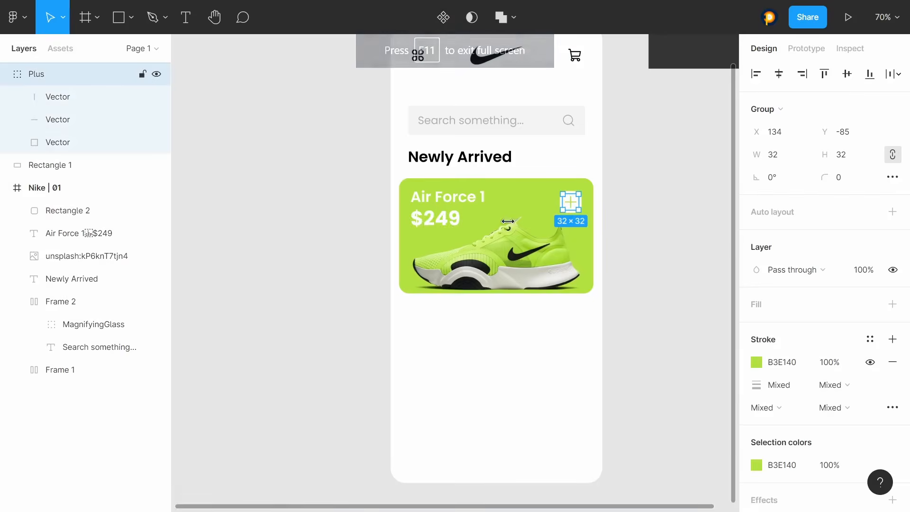
{"action": "left_click", "coordinate": [6, 74]}
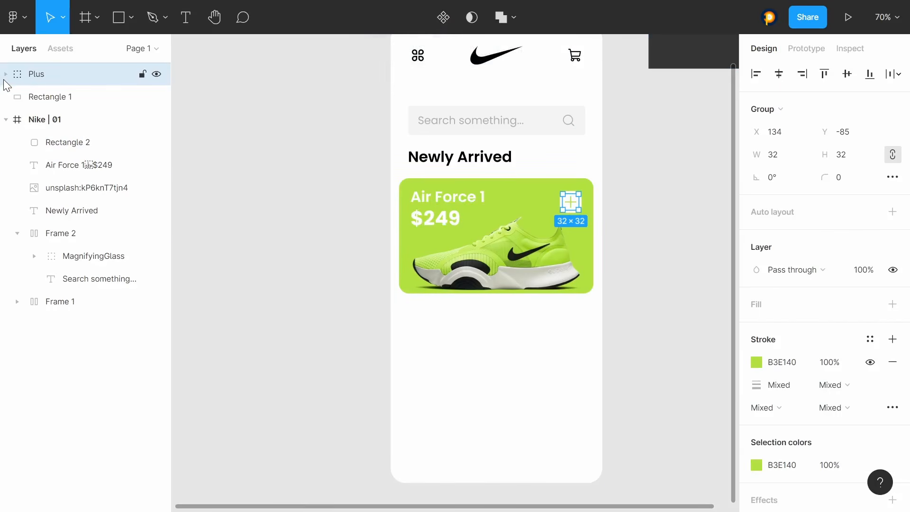
{"action": "left_click", "coordinate": [76, 99], "text": "shift"}
{"action": "key", "text": "ctrl+g"}
{"action": "double_click", "coordinate": [49, 118]}
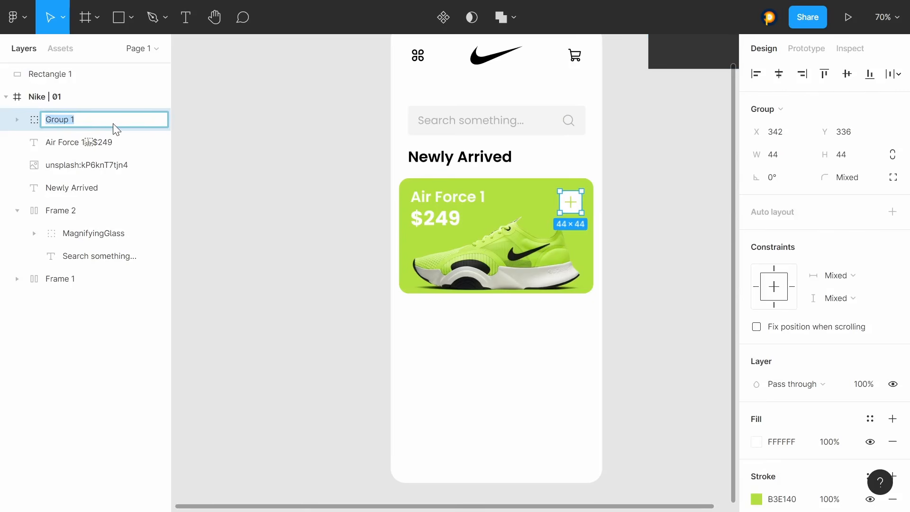
{"action": "type", "text": "addItem"}
{"action": "key", "text": "Return"}
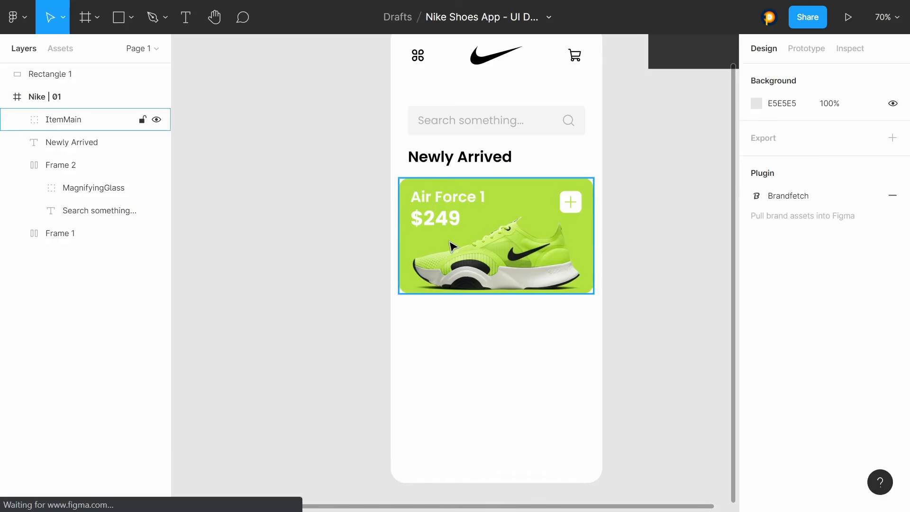
Step: Duplicate the ItemMain product card twice below the original with a gap of 13, and select all three cards
{"action": "left_click", "coordinate": [450, 242]}
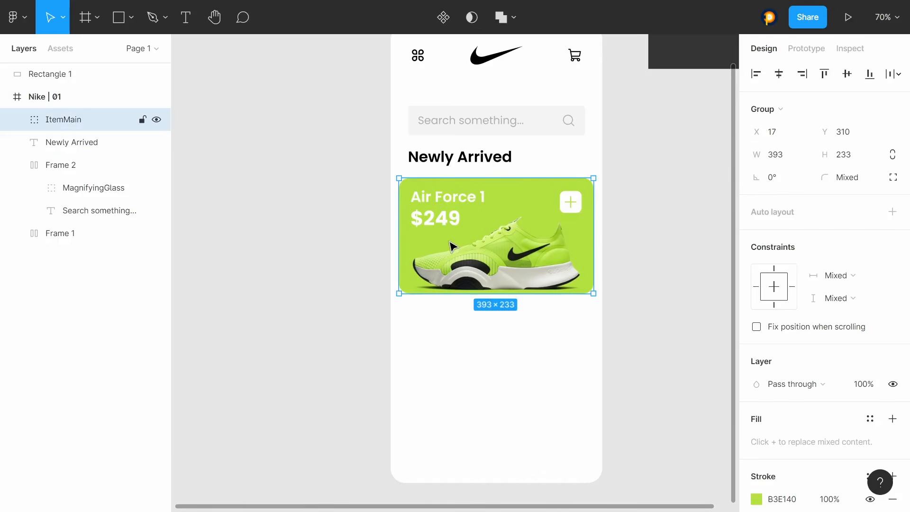
{"action": "left_click_drag", "start_coordinate": [455, 284], "coordinate": [471, 488]}
{"action": "left_click", "coordinate": [531, 370], "text": "shift"}
{"action": "left_click", "coordinate": [569, 265], "text": "shift"}
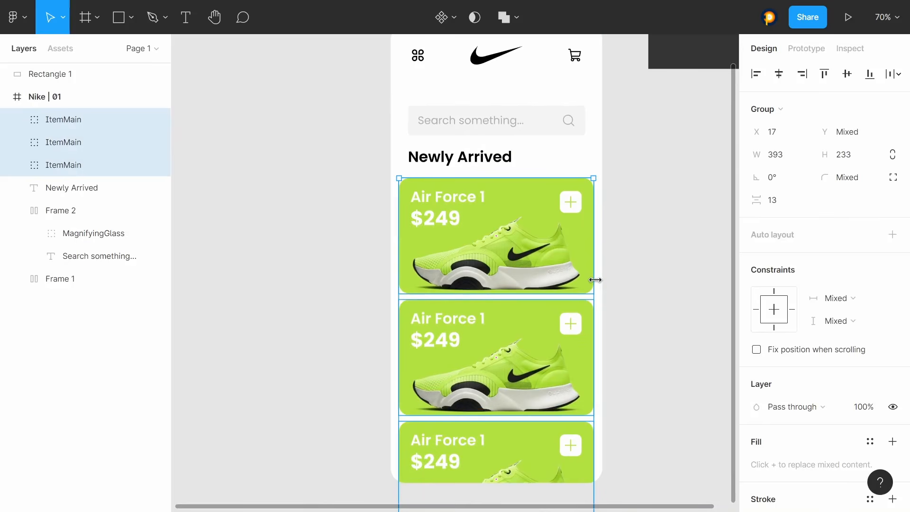
Step: Scale the three product cards proportionally to 363 wide and move them to X 35, just below the Newly Arrived heading
{"action": "key", "text": "k"}
{"action": "left_click_drag", "start_coordinate": [594, 182], "coordinate": [579, 206]}
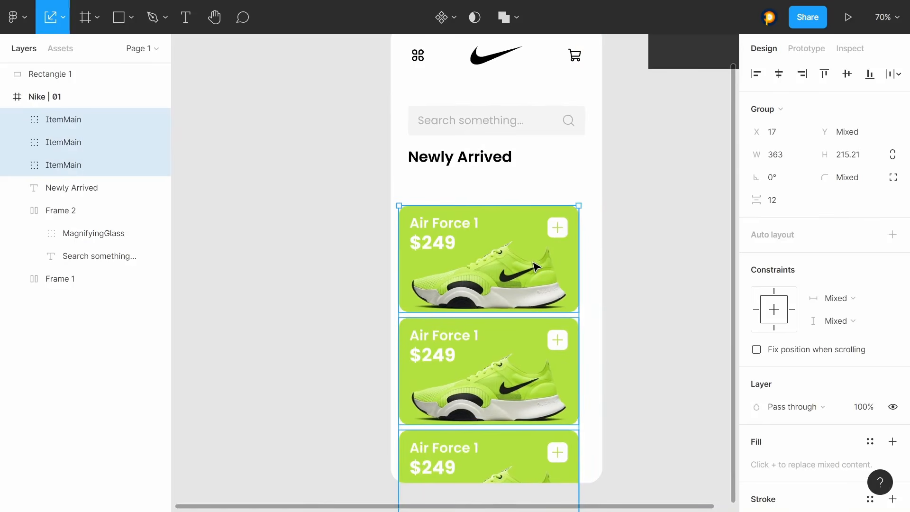
{"action": "left_click_drag", "start_coordinate": [535, 267], "coordinate": [542, 236]}
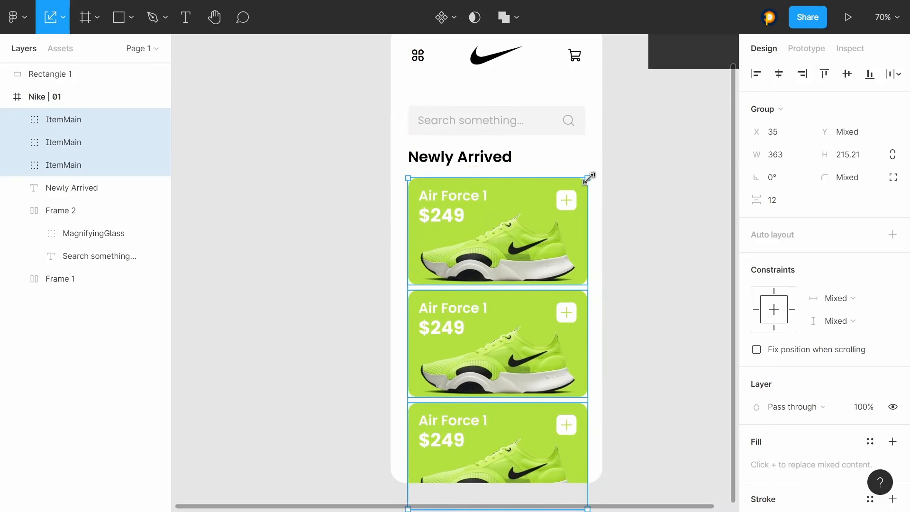
{"action": "left_click", "coordinate": [657, 180]}
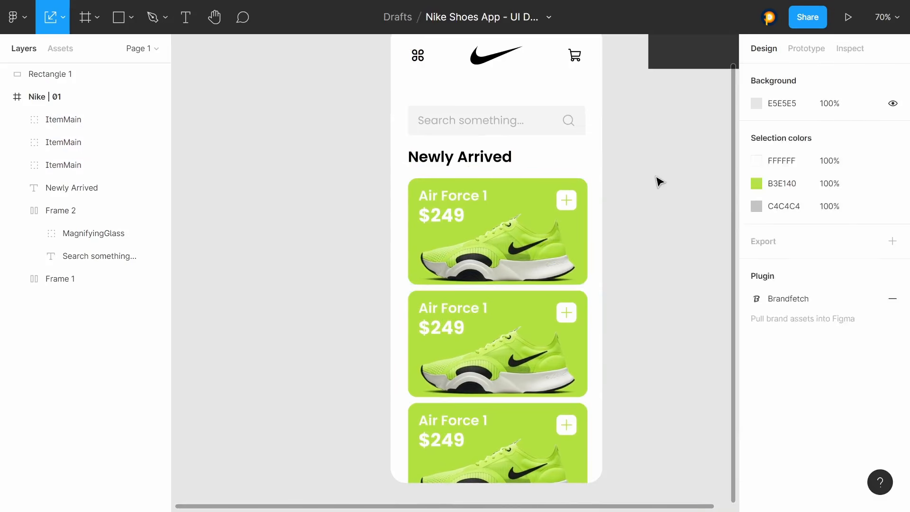
Step: Wrap the three product cards in a vertical auto layout frame and rename it shoeList
{"action": "key", "text": "ctrl+z"}
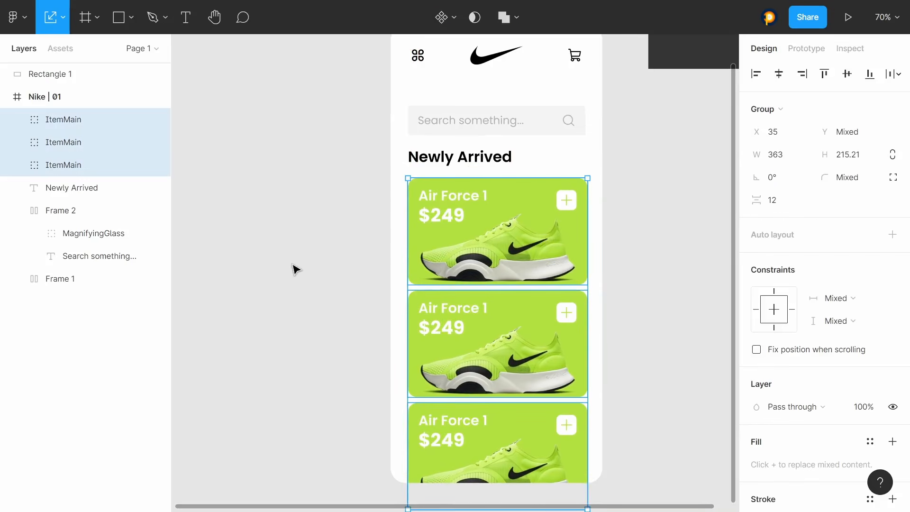
{"action": "key", "text": "shift+a"}
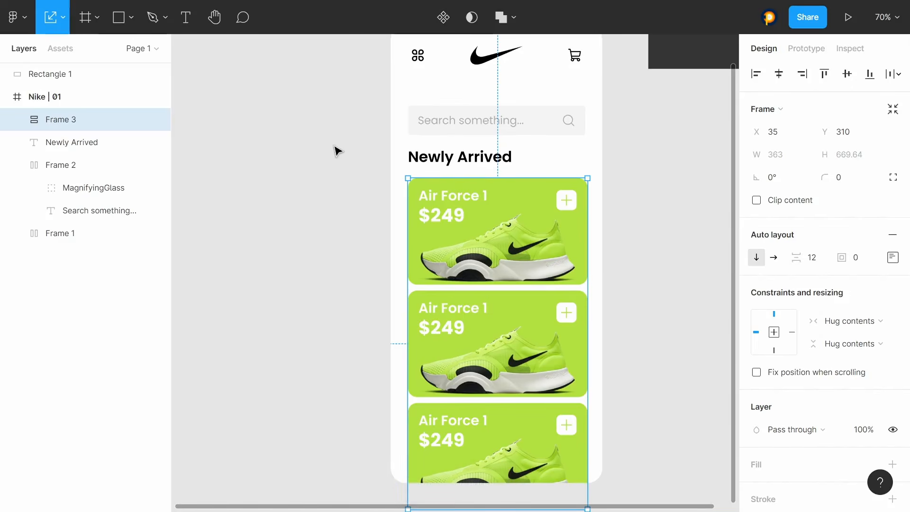
{"action": "double_click", "coordinate": [66, 119]}
{"action": "type", "text": "shoeL"}
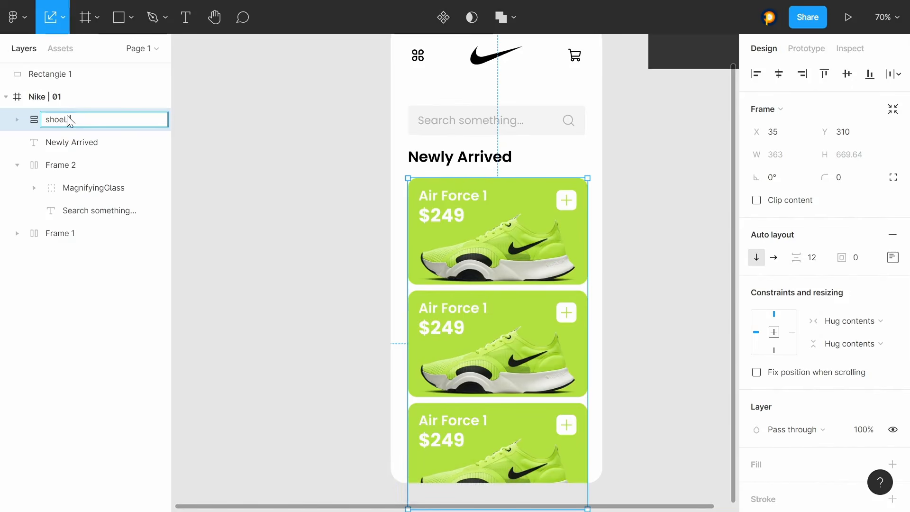
{"action": "type", "text": "ist"}
{"action": "key", "text": "Return"}
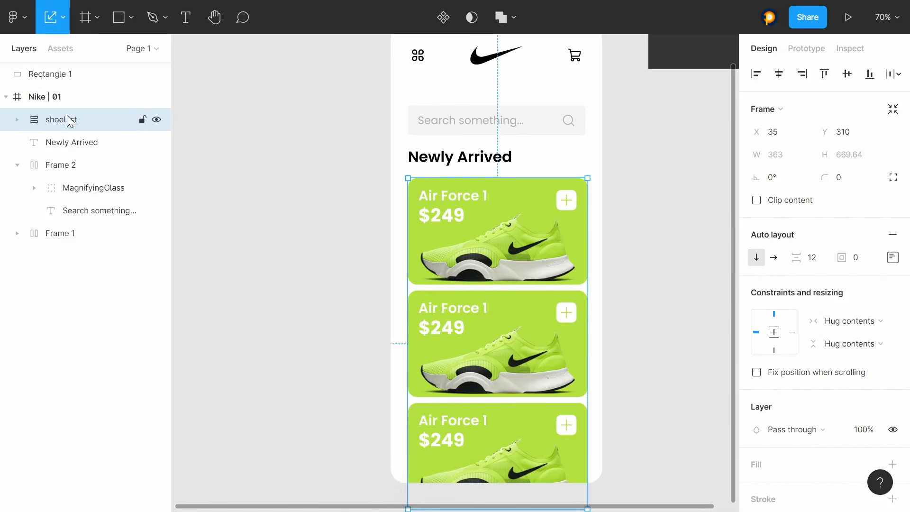
Step: Using Unsplash, replace the second card's image with the black shoe on pink and the third card's with the blue Nike shoe
{"action": "left_click", "coordinate": [17, 120]}
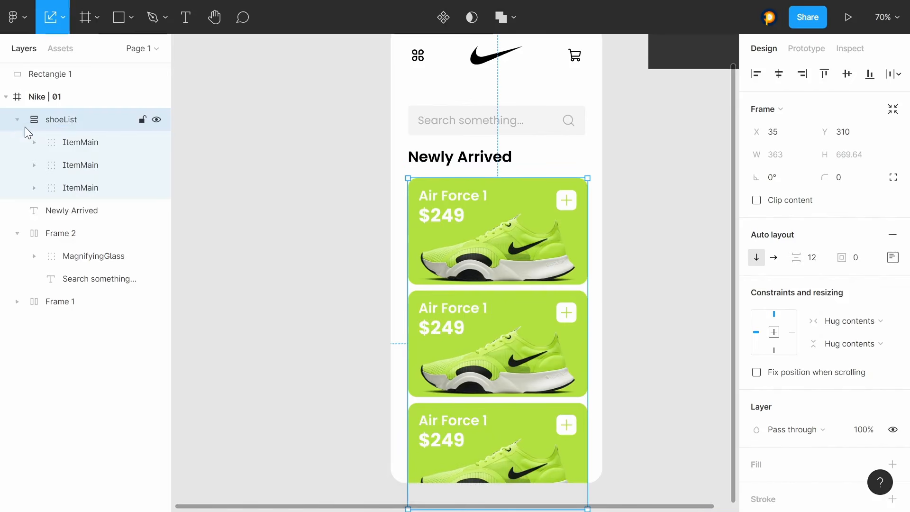
{"action": "left_click", "coordinate": [65, 144]}
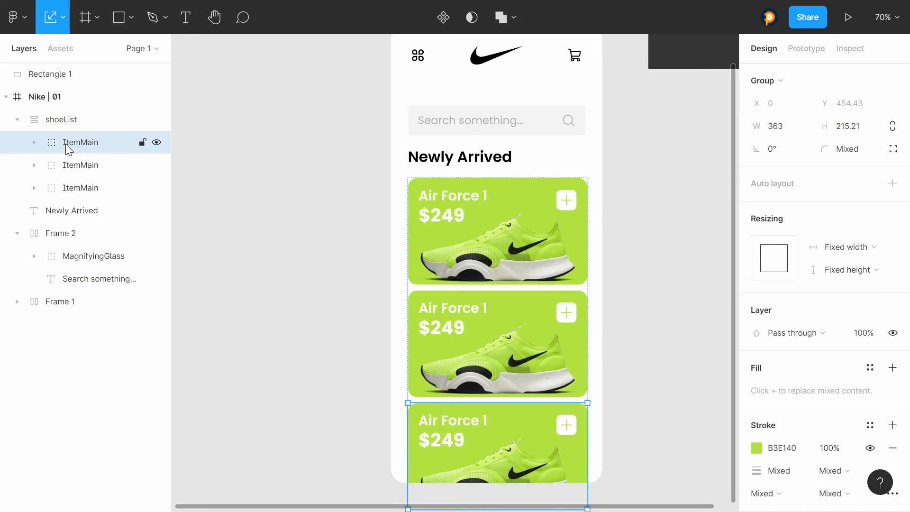
{"action": "left_click", "coordinate": [482, 325]}
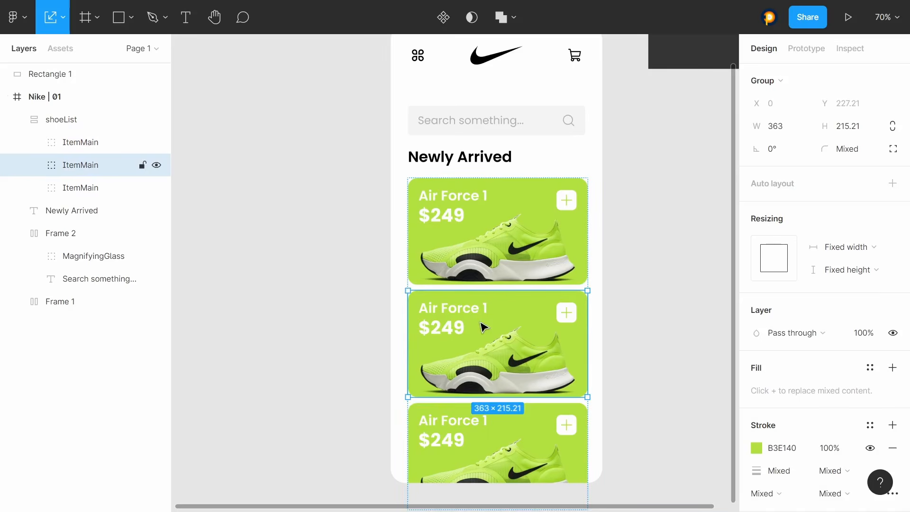
{"action": "left_click", "coordinate": [32, 167]}
{"action": "left_click", "coordinate": [84, 190]}
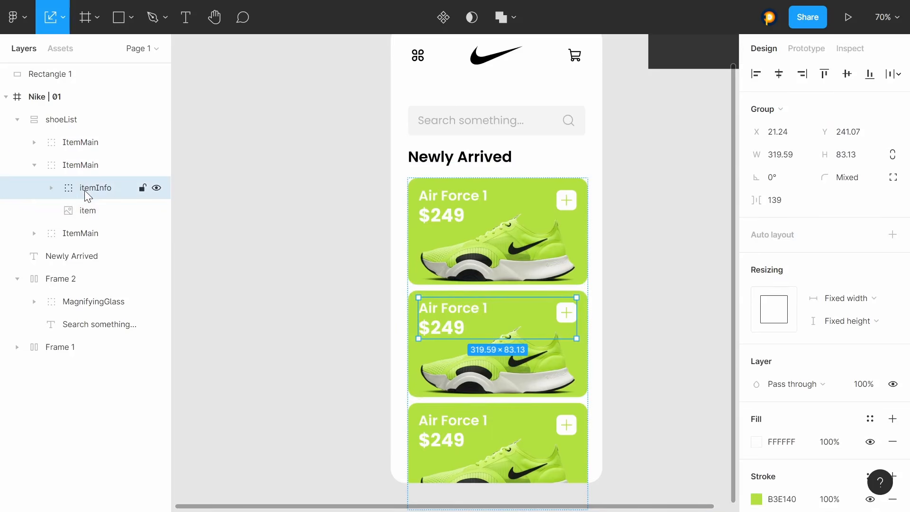
{"action": "left_click", "coordinate": [84, 211]}
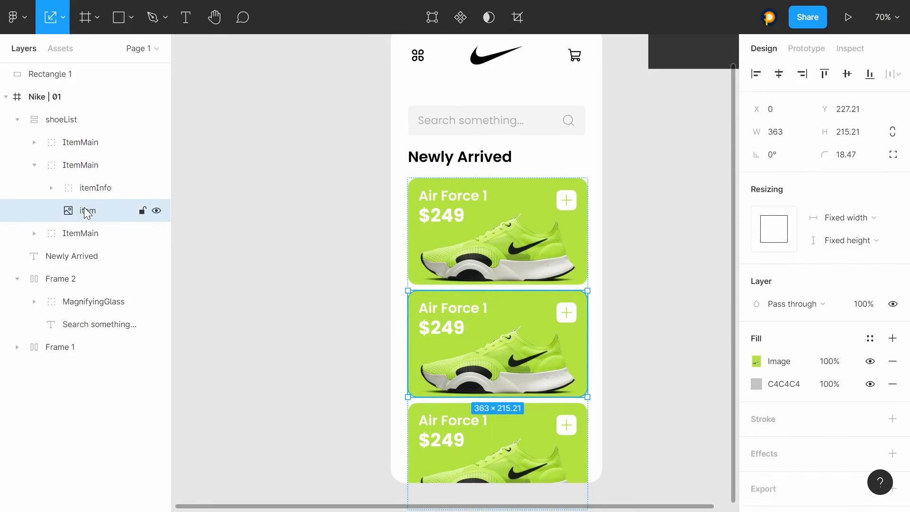
{"action": "right_click", "coordinate": [85, 211]}
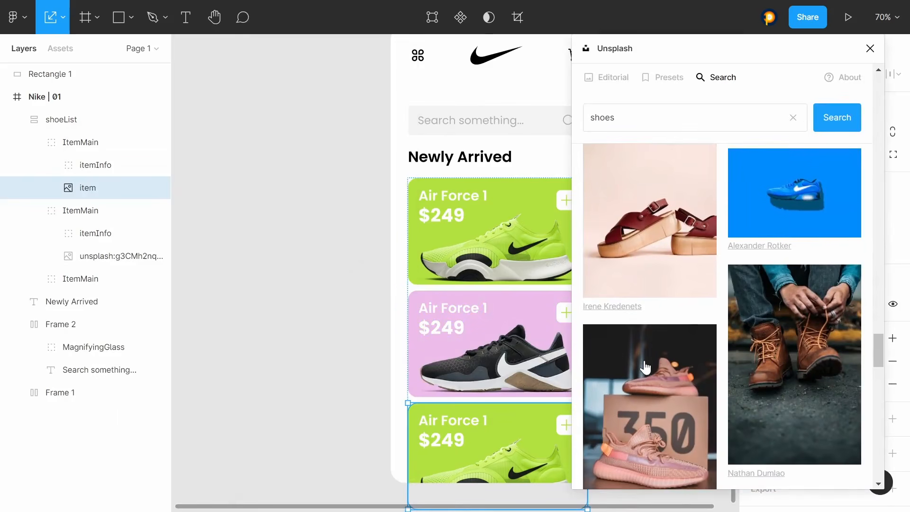
{"action": "left_click", "coordinate": [792, 224]}
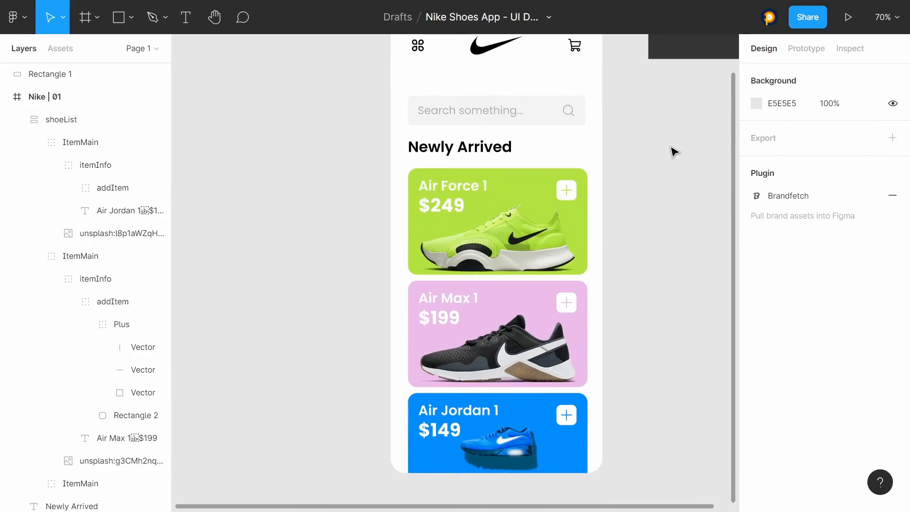
Step: Change the Newly Arrived heading's fill to dark grey, 343434, by sampling the dark rectangle beside the frame with the eyedropper
{"action": "scroll", "coordinate": [673, 150], "scroll_direction": "up", "scroll_amount": 2}
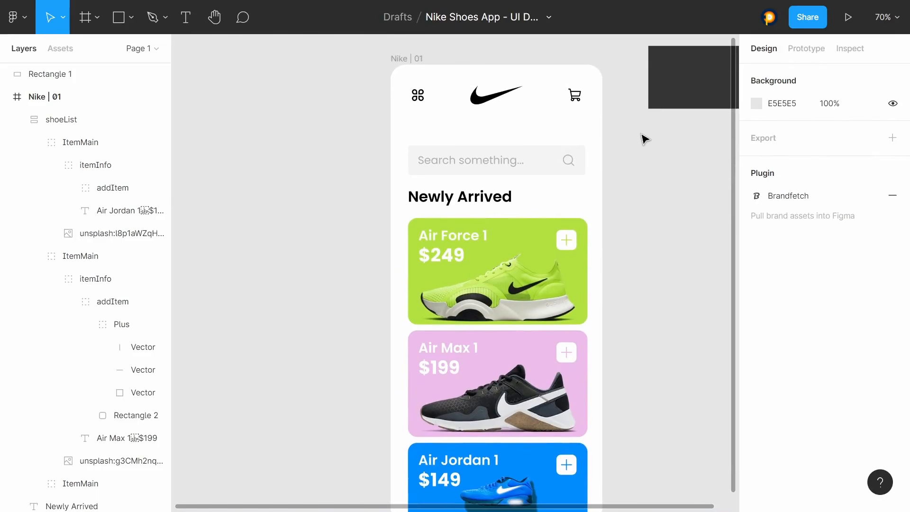
{"action": "left_click", "coordinate": [500, 198]}
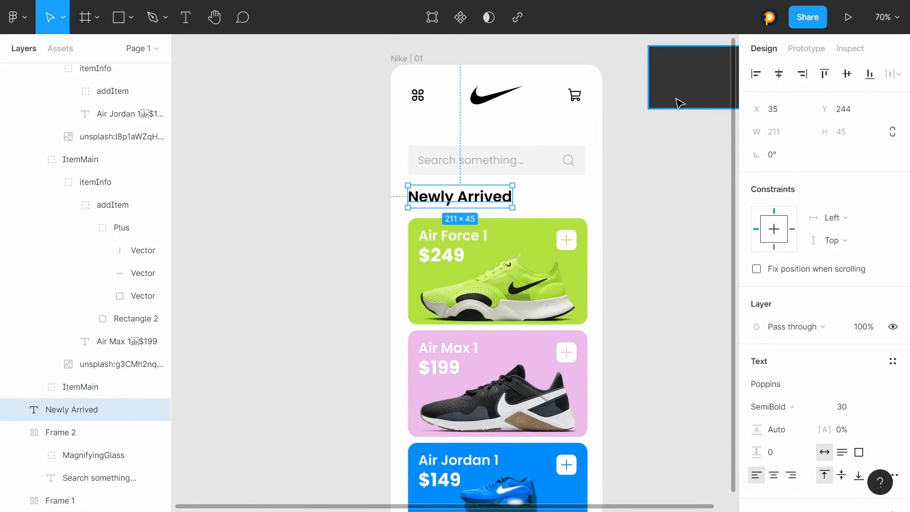
{"action": "scroll", "coordinate": [803, 400], "scroll_direction": "down", "scroll_amount": 4}
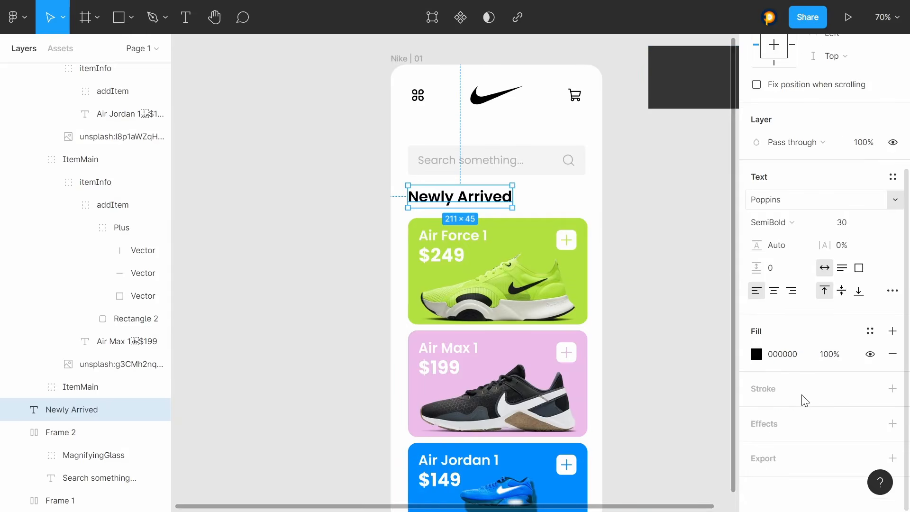
{"action": "left_click", "coordinate": [757, 354]}
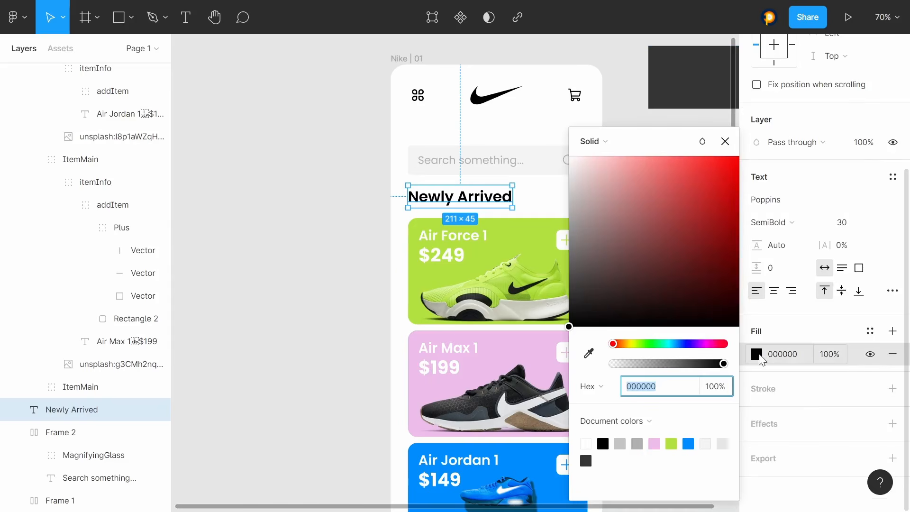
{"action": "left_click", "coordinate": [589, 354]}
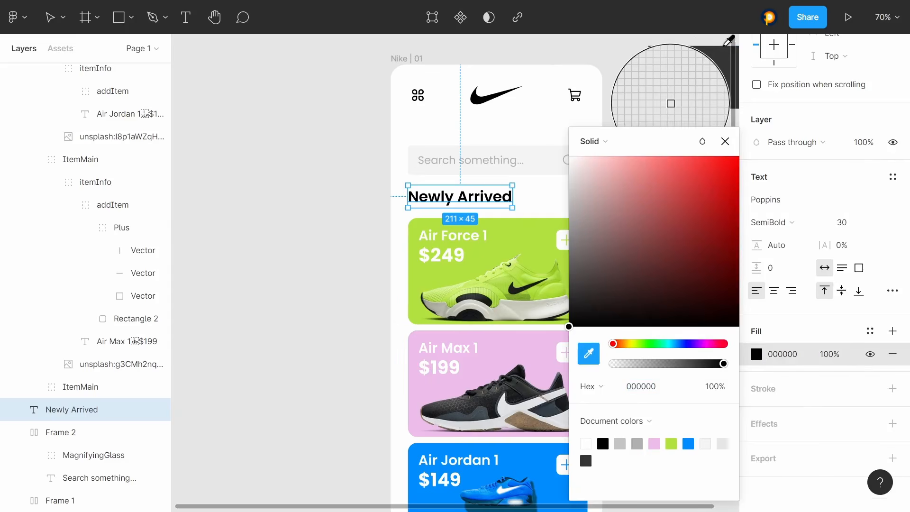
{"action": "left_click", "coordinate": [671, 104]}
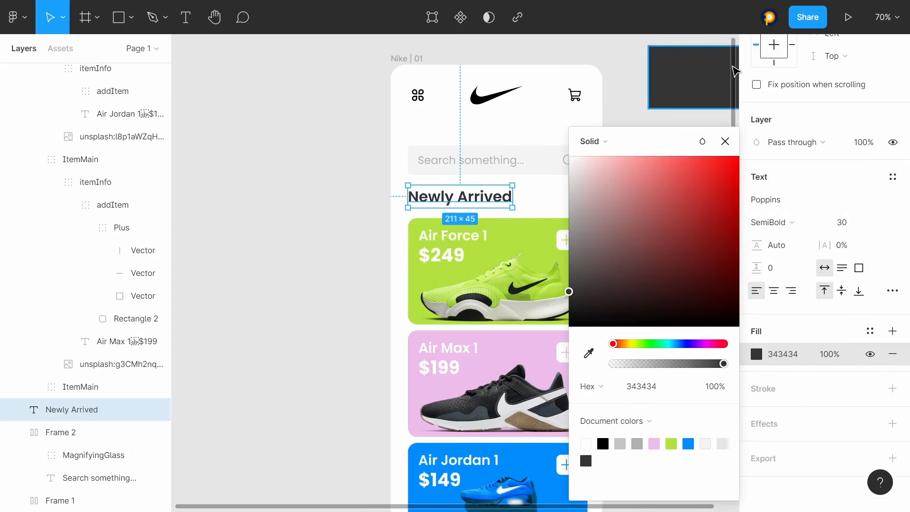
{"action": "left_click", "coordinate": [726, 141]}
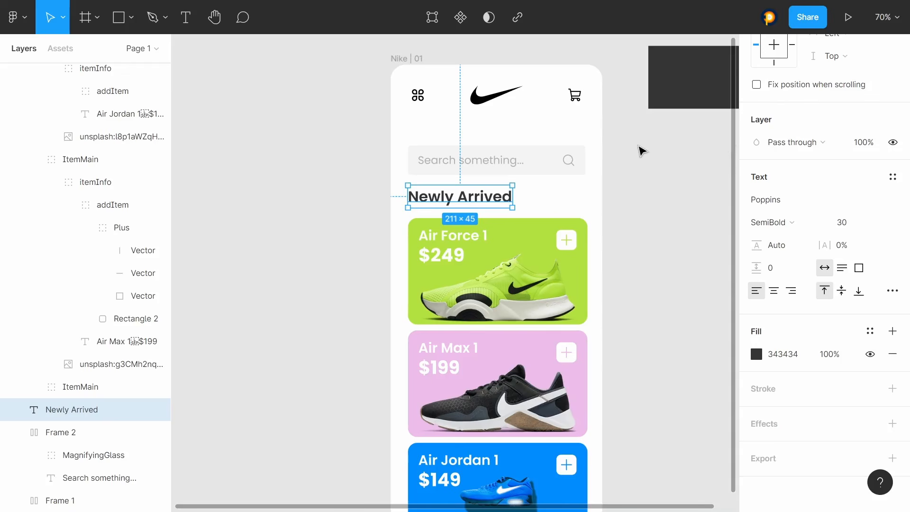
Step: Recolour the header's menu icon, Nike logo and cart icon to 343434 by sampling the dark rectangle with the eyedropper
{"action": "left_click", "coordinate": [490, 100]}
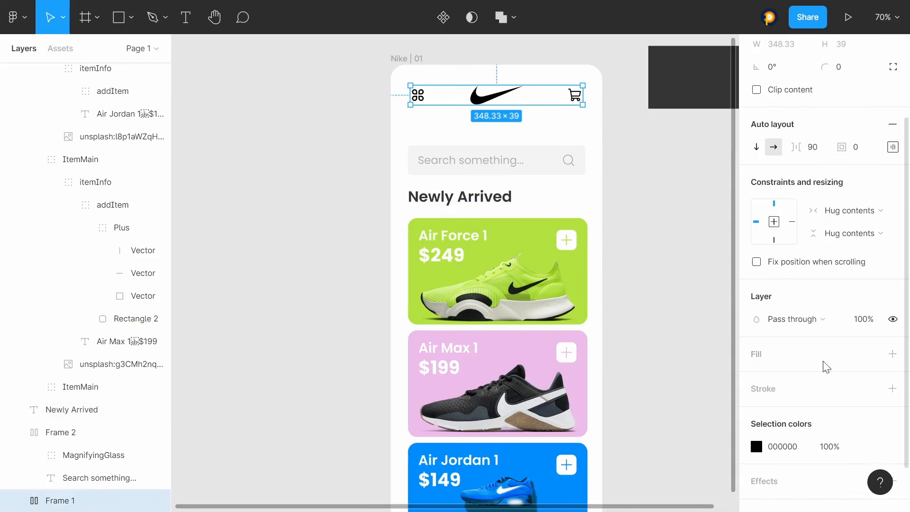
{"action": "left_click", "coordinate": [757, 446]}
{"action": "left_click", "coordinate": [589, 353]}
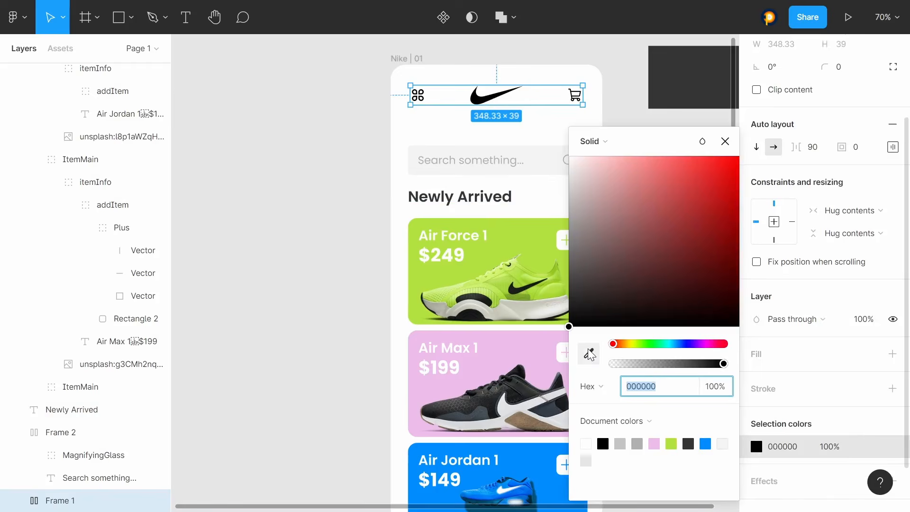
{"action": "left_click", "coordinate": [671, 103]}
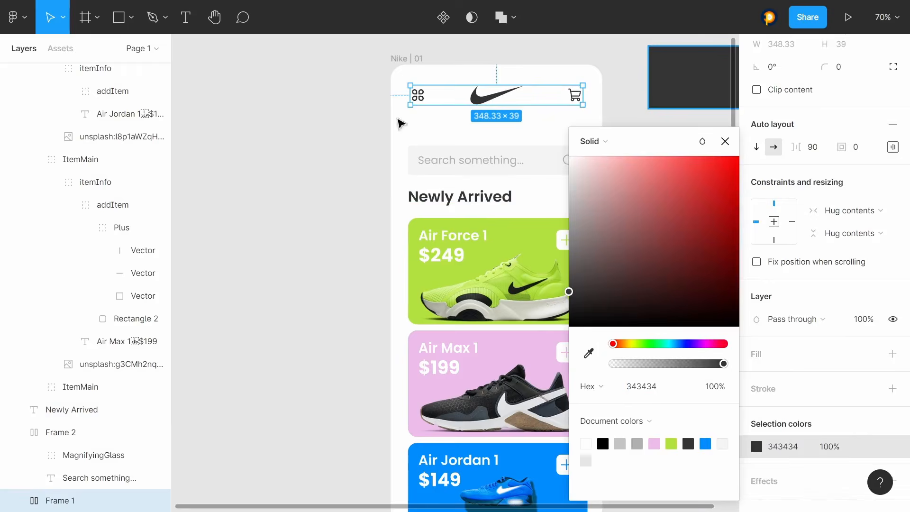
{"action": "left_click", "coordinate": [330, 142]}
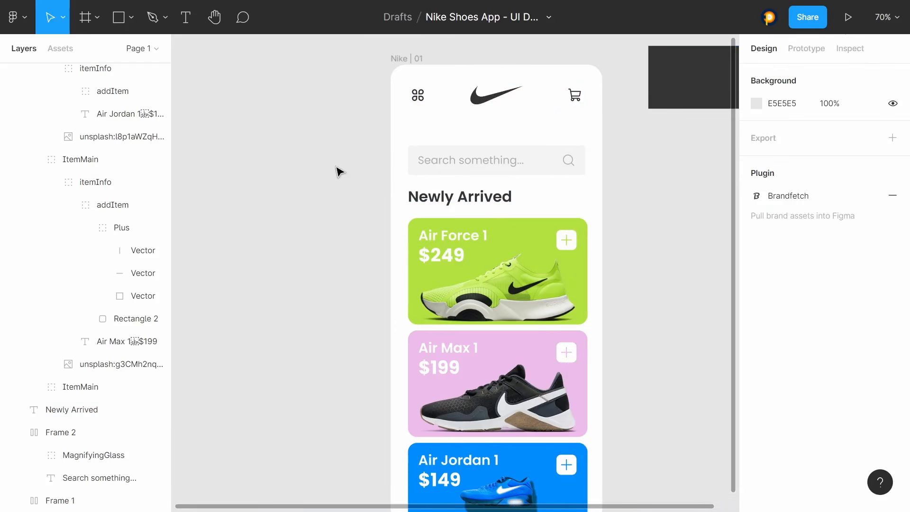
Step: Move the search bar, heading and shoe cards up closer to the header, and collapse the shoeList layer
{"action": "scroll", "coordinate": [337, 170], "scroll_direction": "down", "scroll_amount": 2}
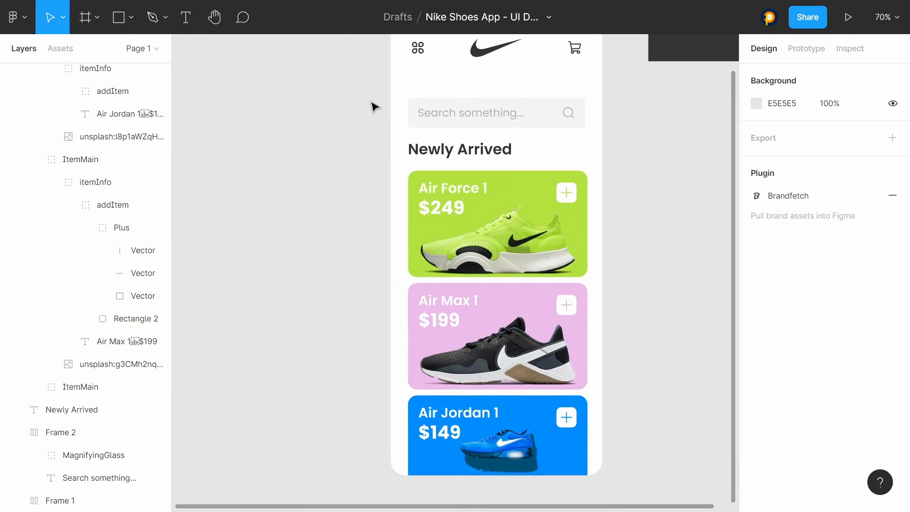
{"action": "left_click_drag", "start_coordinate": [369, 101], "coordinate": [597, 456]}
{"action": "scroll", "coordinate": [643, 239], "scroll_direction": "up", "scroll_amount": 5}
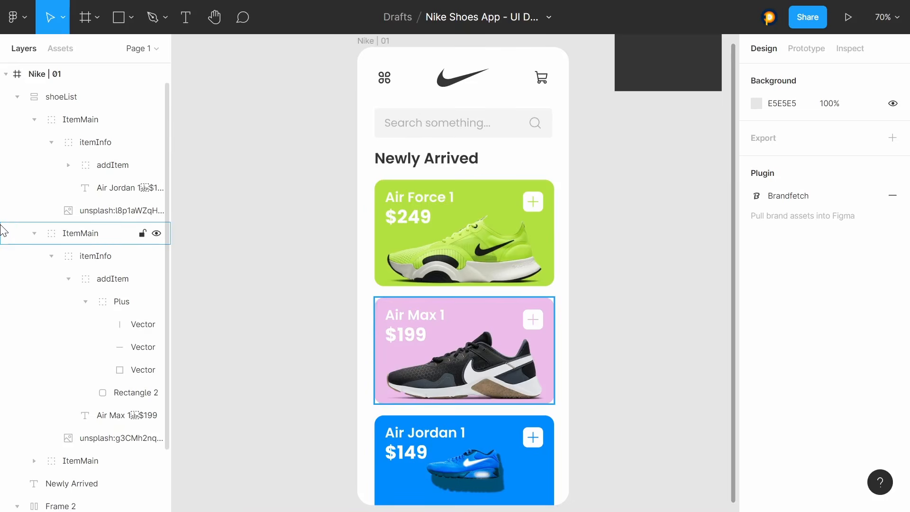
{"action": "left_click", "coordinate": [19, 98]}
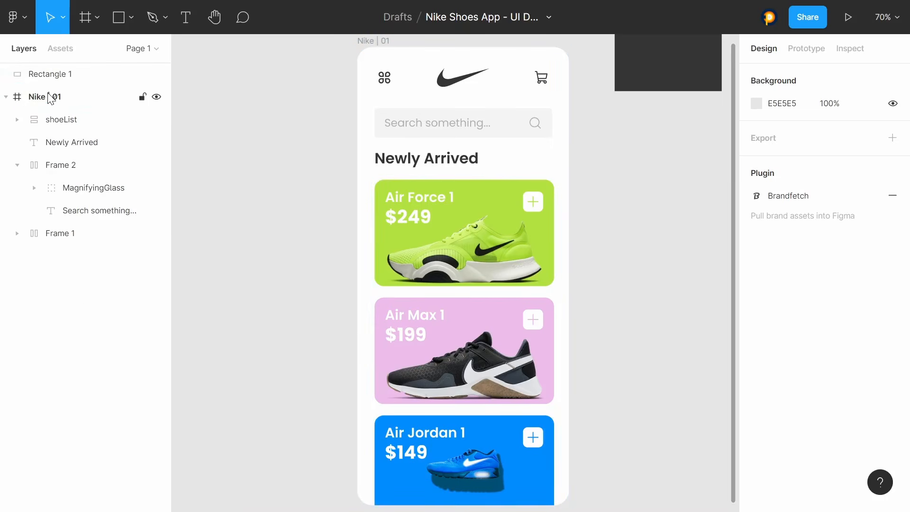
Step: Group the Newly Arrived heading with the shoeList layer as shoeListMain, and rename the search and header frames to Search and topNav
{"action": "left_click", "coordinate": [42, 145]}
{"action": "left_click", "coordinate": [72, 121], "text": "shift"}
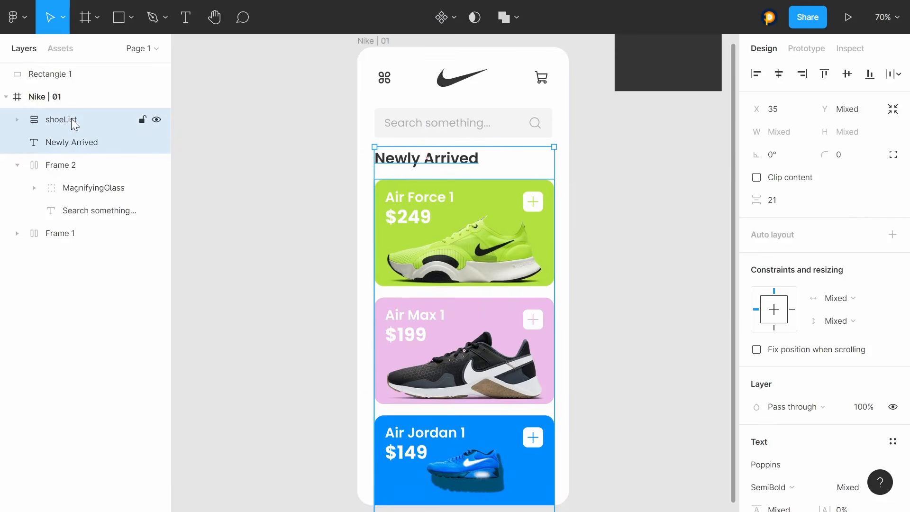
{"action": "key", "text": "ctrl+g"}
{"action": "double_click", "coordinate": [65, 121]}
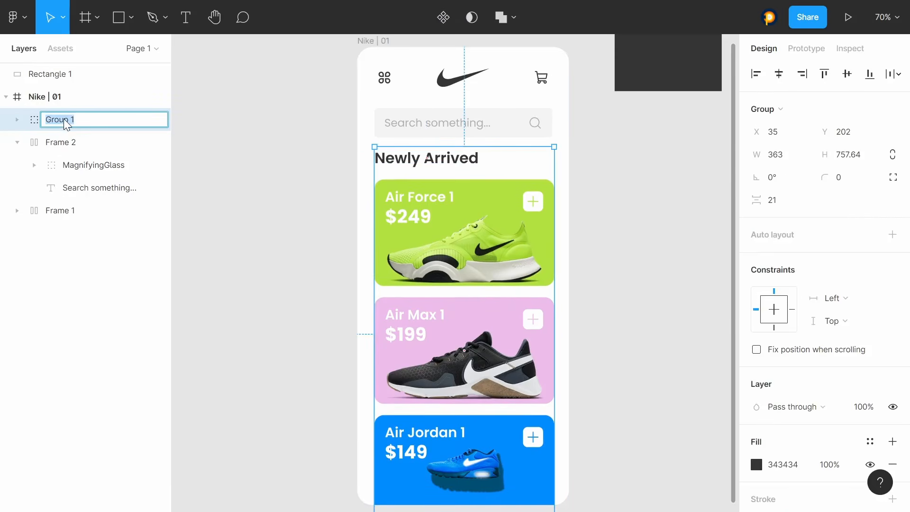
{"action": "type", "text": "shoeListMain"}
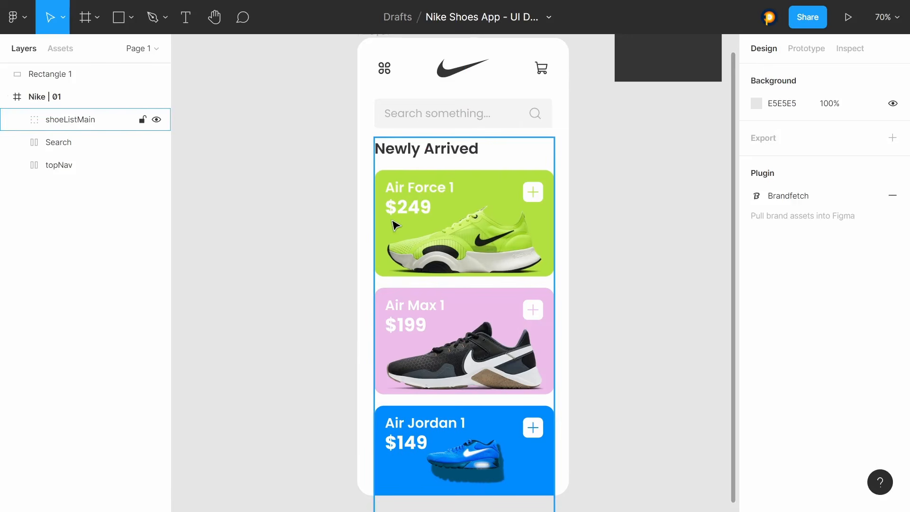
Step: With the Phosphor Icons plugin set to the Fill style, search for home and add the House icon
{"action": "right_click", "coordinate": [254, 238]}
{"action": "mouse_move", "coordinate": [300, 352]}
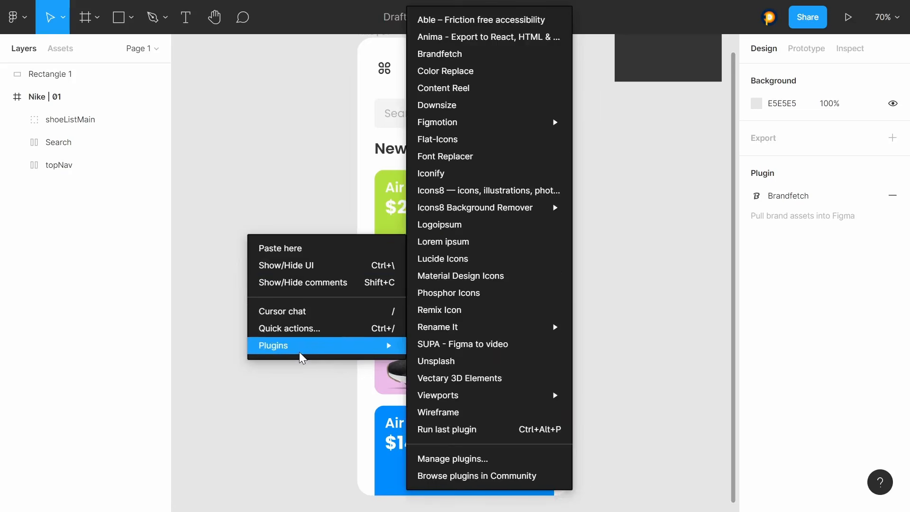
{"action": "left_click", "coordinate": [463, 300]}
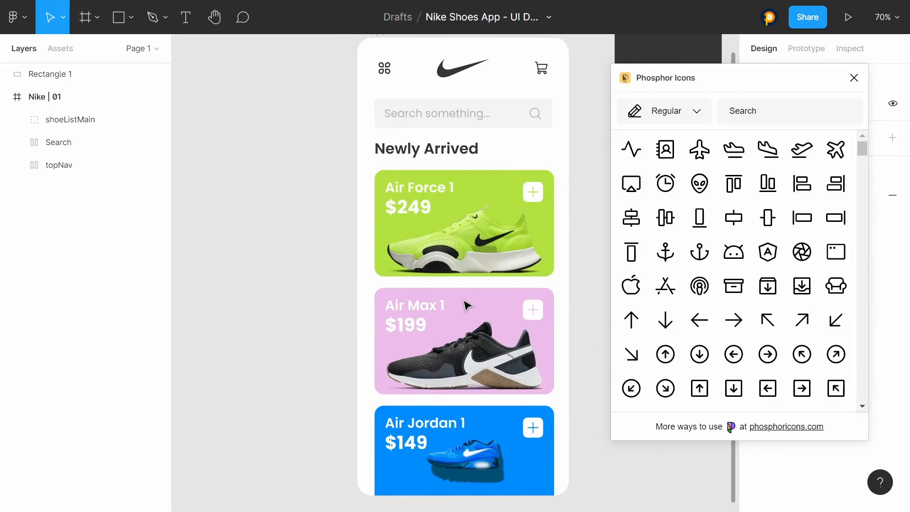
{"action": "left_click", "coordinate": [696, 115]}
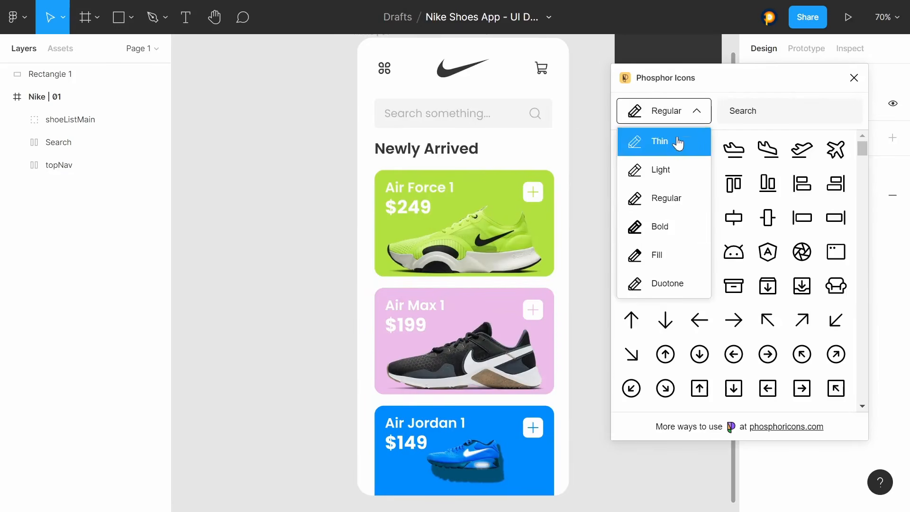
{"action": "left_click", "coordinate": [697, 117]}
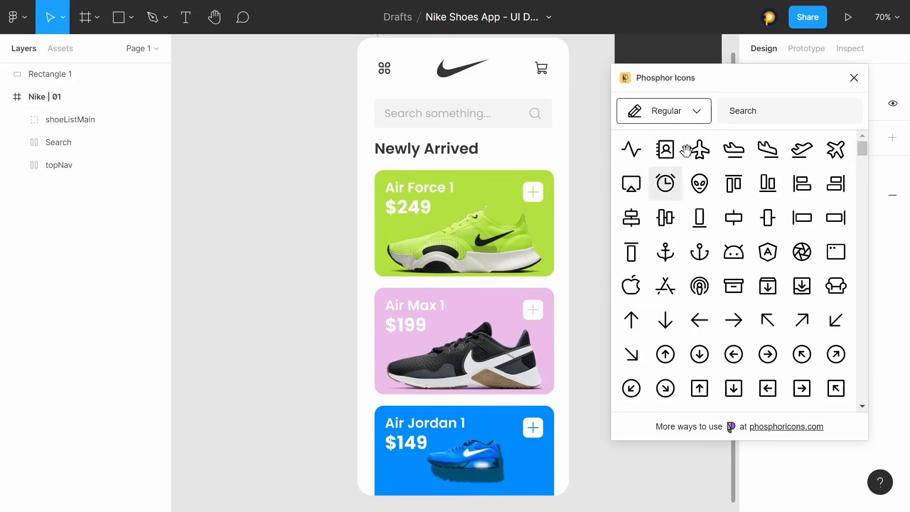
{"action": "left_click", "coordinate": [698, 118]}
{"action": "left_click", "coordinate": [700, 118]}
{"action": "left_click", "coordinate": [701, 119]}
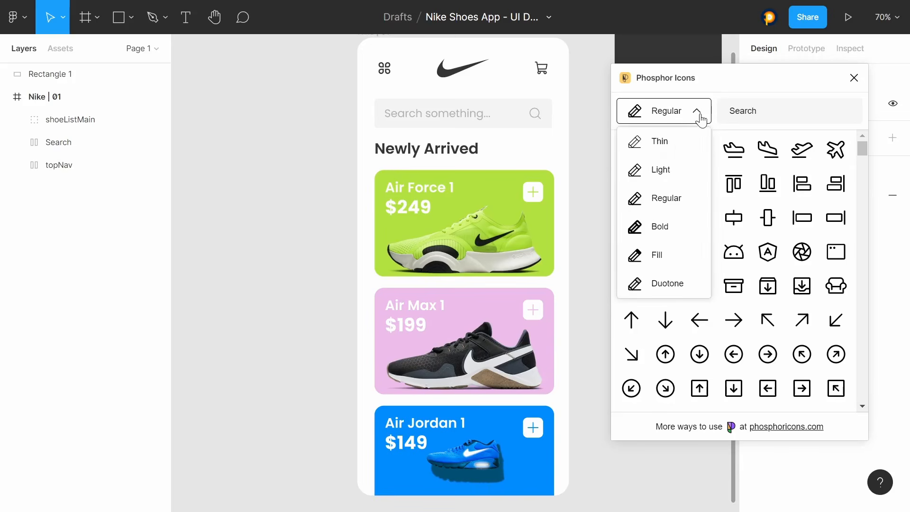
{"action": "left_click", "coordinate": [656, 256]}
{"action": "left_click", "coordinate": [764, 111]}
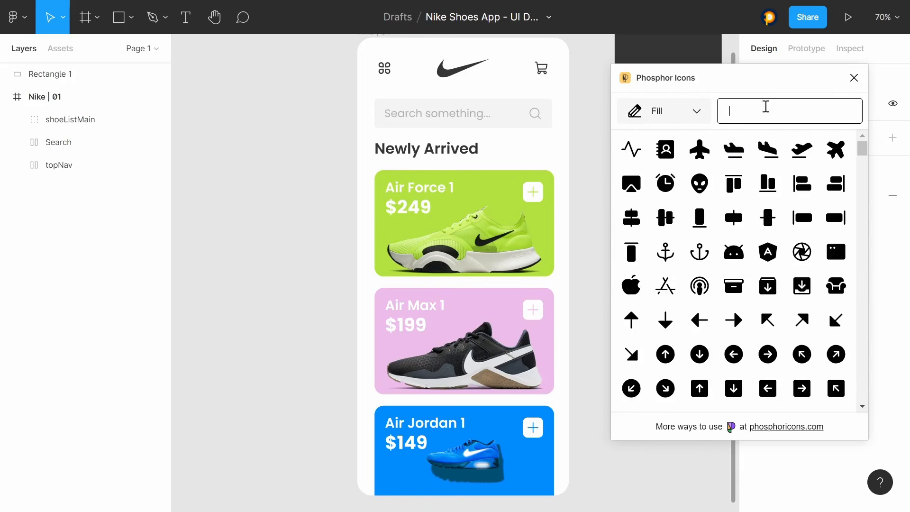
{"action": "type", "text": "home"}
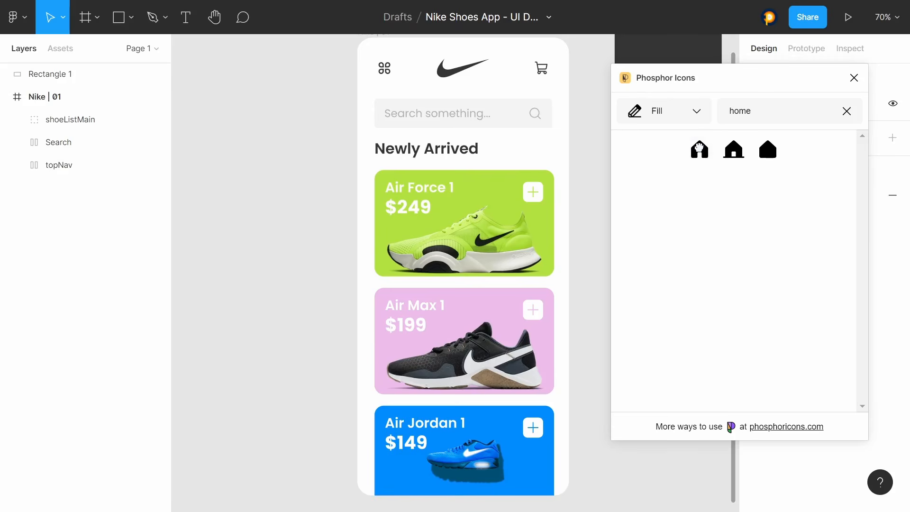
{"action": "left_click", "coordinate": [700, 149]}
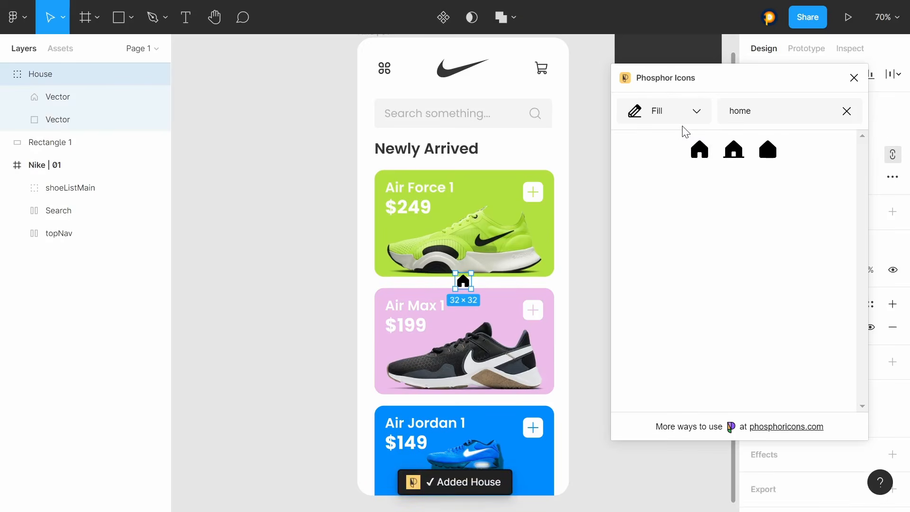
Step: Switch the icon style to Regular, search for search and add the MagnifyingGlass icon
{"action": "left_click", "coordinate": [691, 123]}
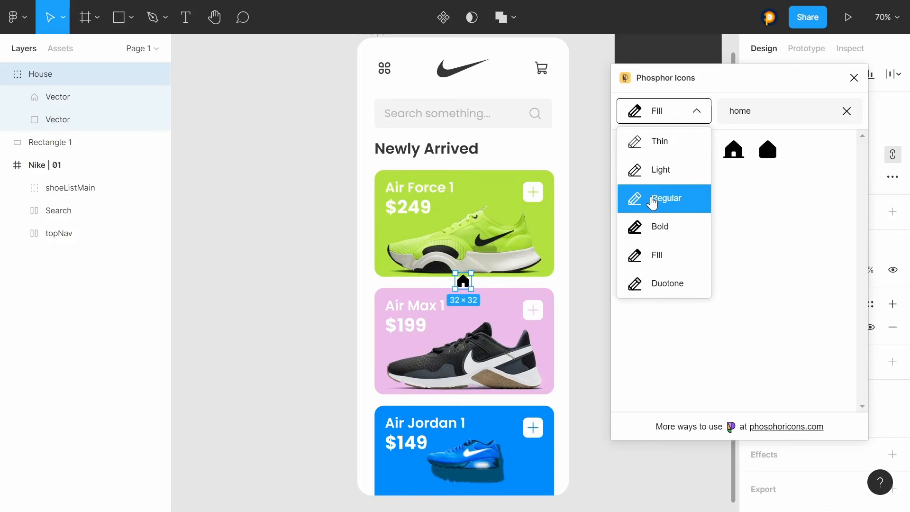
{"action": "left_click", "coordinate": [653, 198]}
{"action": "double_click", "coordinate": [767, 110]}
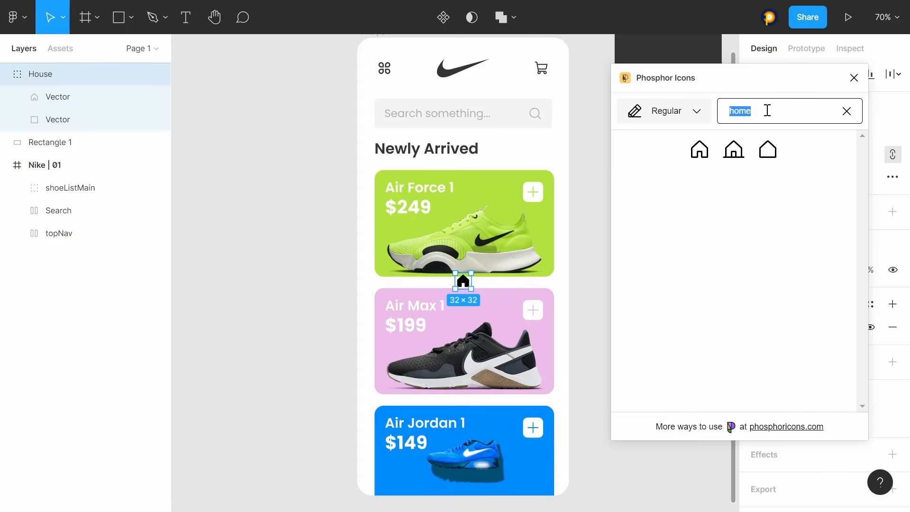
{"action": "type", "text": "search"}
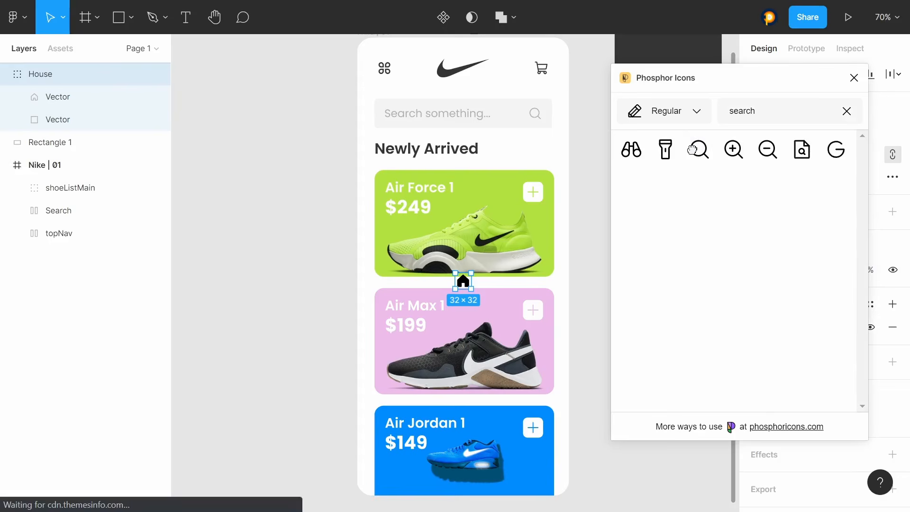
{"action": "left_click", "coordinate": [692, 150]}
{"action": "left_click", "coordinate": [766, 118]}
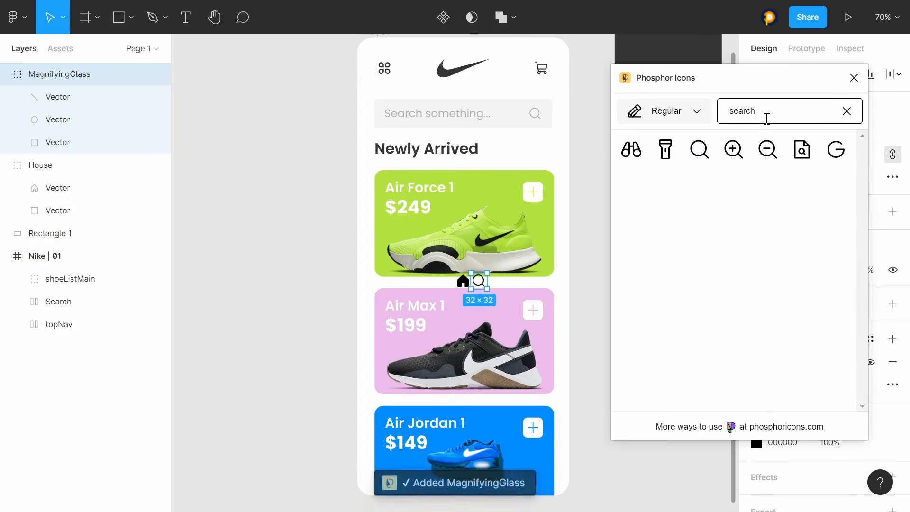
{"action": "key", "text": "ctrl+a"}
{"action": "type", "text": "wishli"}
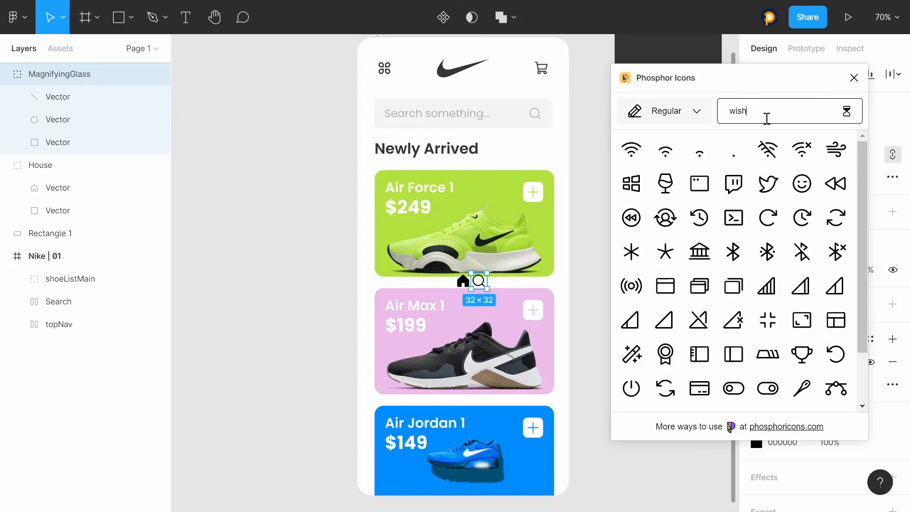
{"action": "key", "text": "BackSpace"}
{"action": "key", "text": "BackSpace"}
{"action": "key", "text": "BackSpace"}
{"action": "key", "text": "BackSpace"}
{"action": "key", "text": "BackSpace"}
{"action": "key", "text": "BackSpace"}
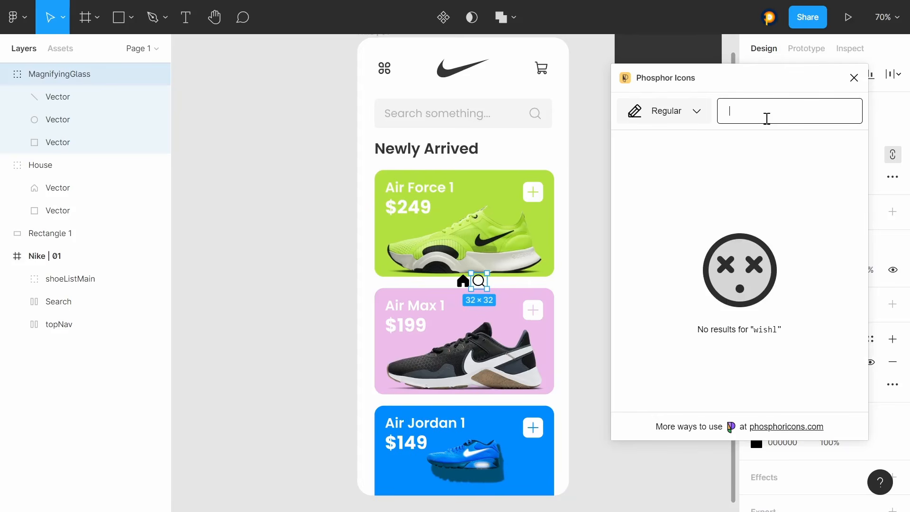
Step: Search for heart and profile to add the Regular Heart and UserCircle icons, and close the icon plugin
{"action": "type", "text": "heart"}
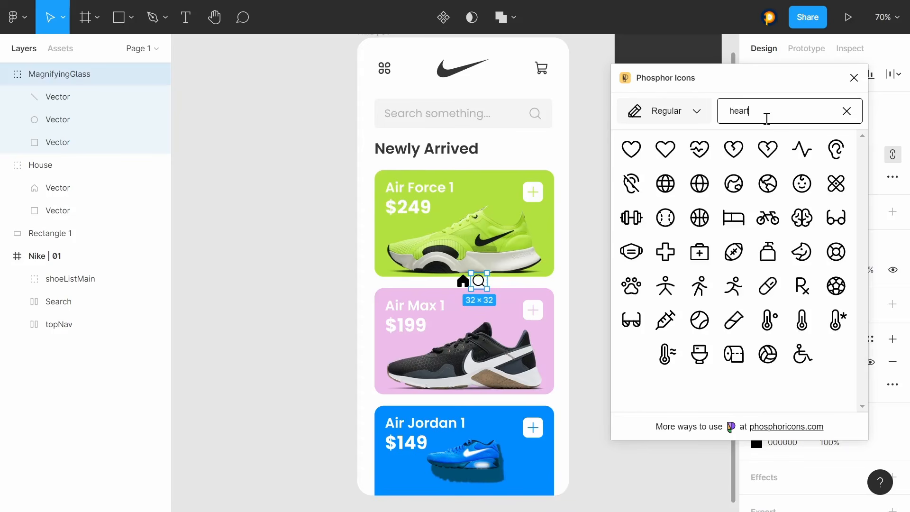
{"action": "left_click", "coordinate": [632, 144]}
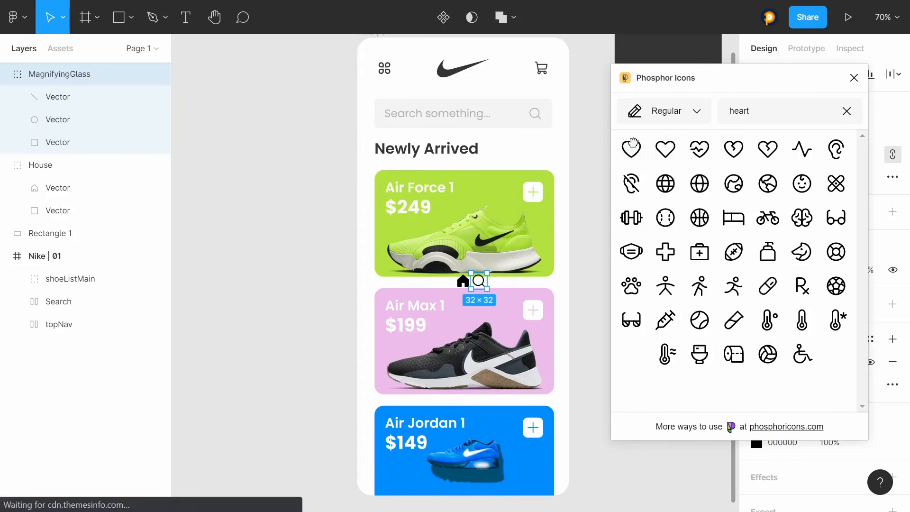
{"action": "double_click", "coordinate": [762, 112]}
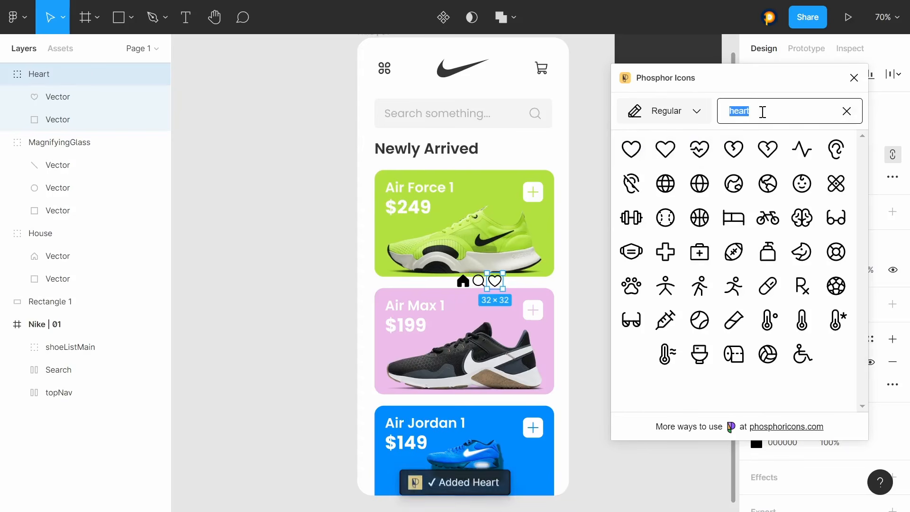
{"action": "type", "text": "profile"}
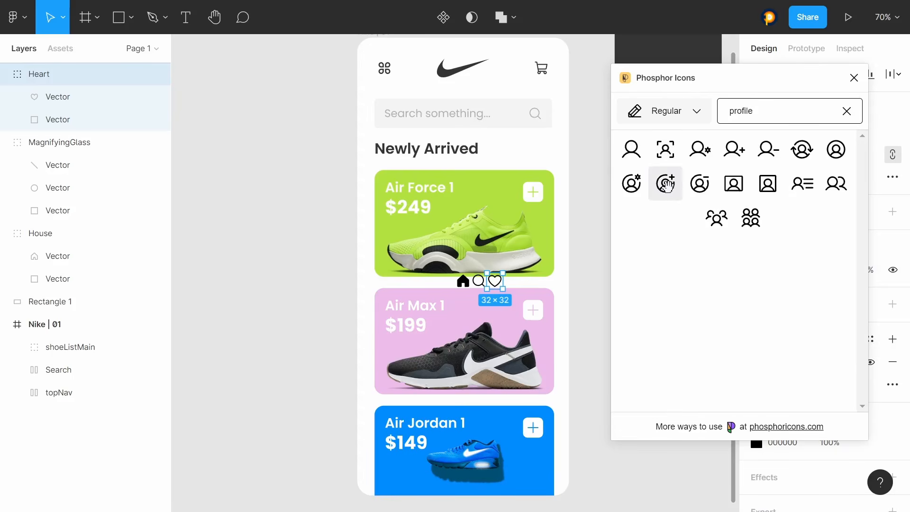
{"action": "left_click", "coordinate": [843, 150]}
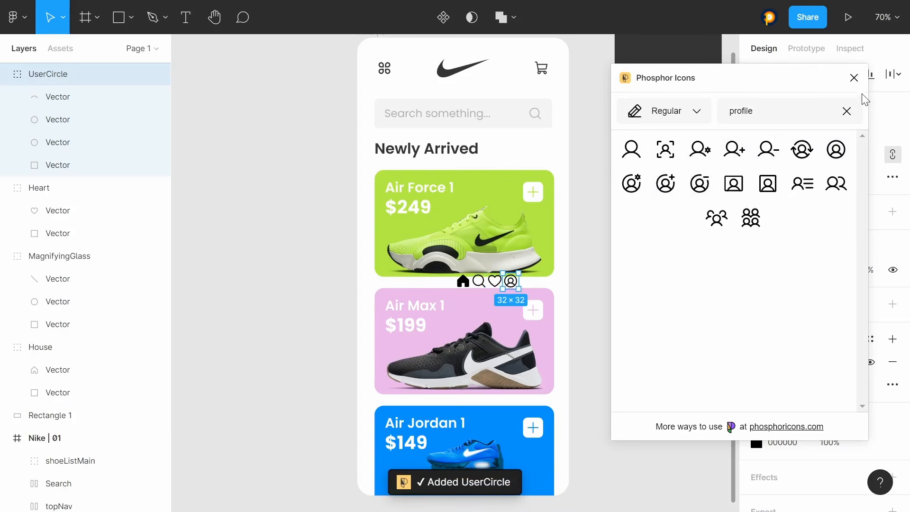
{"action": "left_click", "coordinate": [854, 78]}
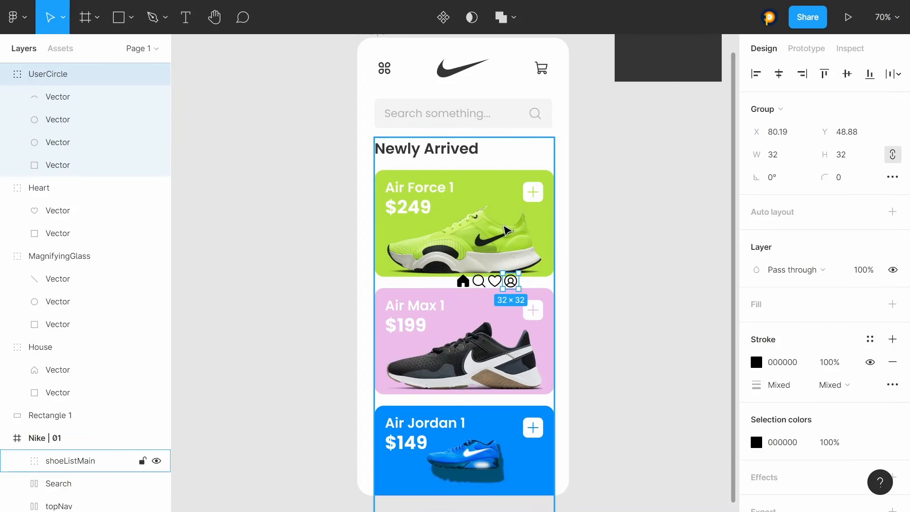
{"action": "left_click", "coordinate": [465, 281], "text": "shift"}
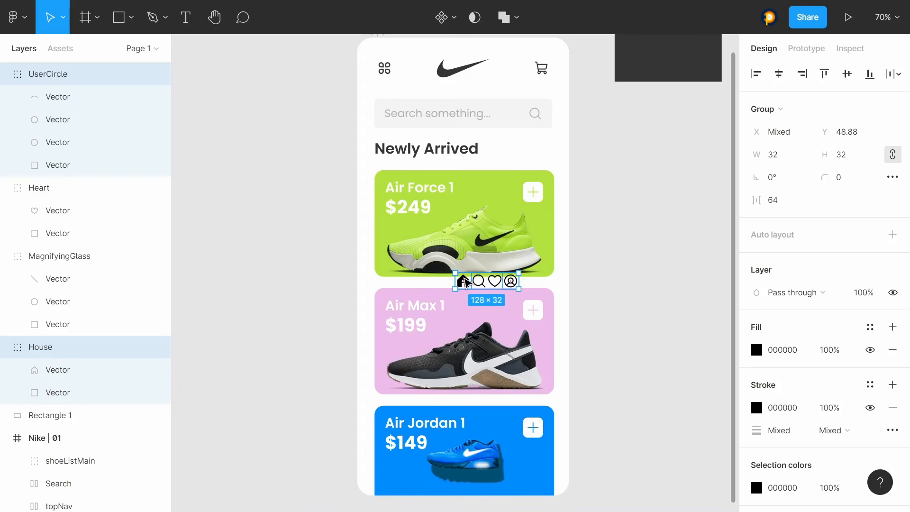
{"action": "key", "text": "shift+a"}
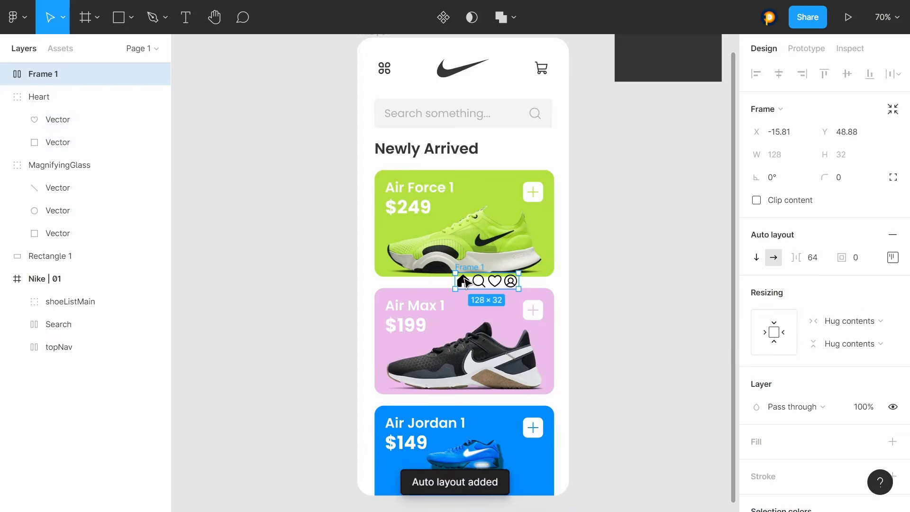
{"action": "scroll", "coordinate": [825, 373], "scroll_direction": "down", "scroll_amount": 2}
{"action": "left_click", "coordinate": [821, 372]}
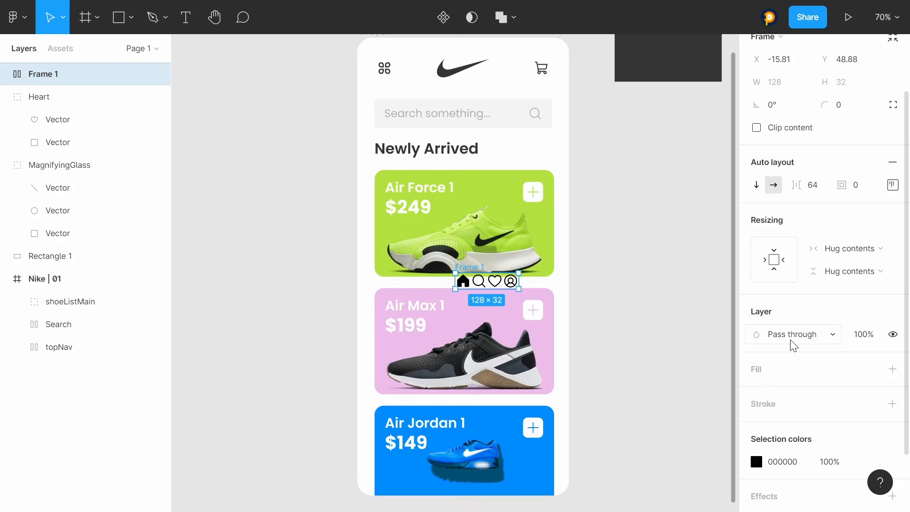
{"action": "key", "text": "ctrl+shift+g"}
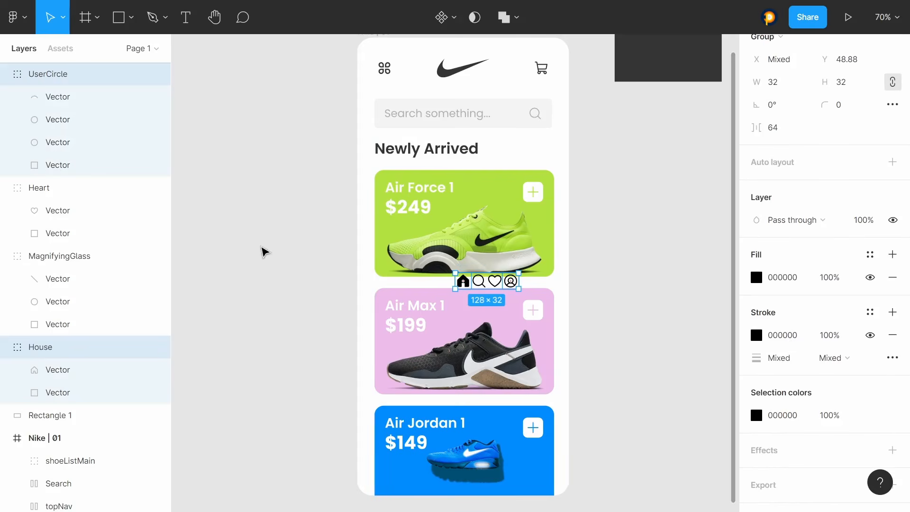
Step: Combine the House, MagnifyingGlass, Heart and UserCircle icons in a horizontal auto layout frame with a white FFFFFF fill
{"action": "left_click", "coordinate": [87, 347]}
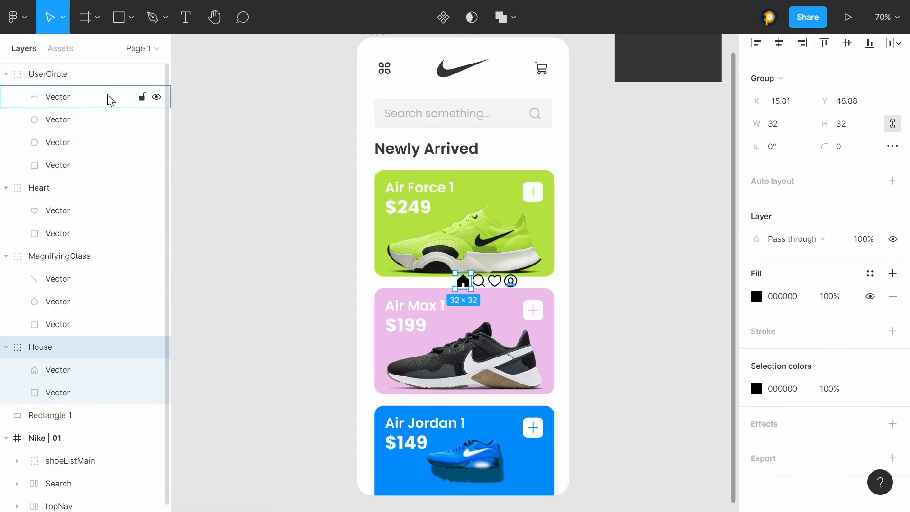
{"action": "left_click", "coordinate": [115, 75], "text": "shift"}
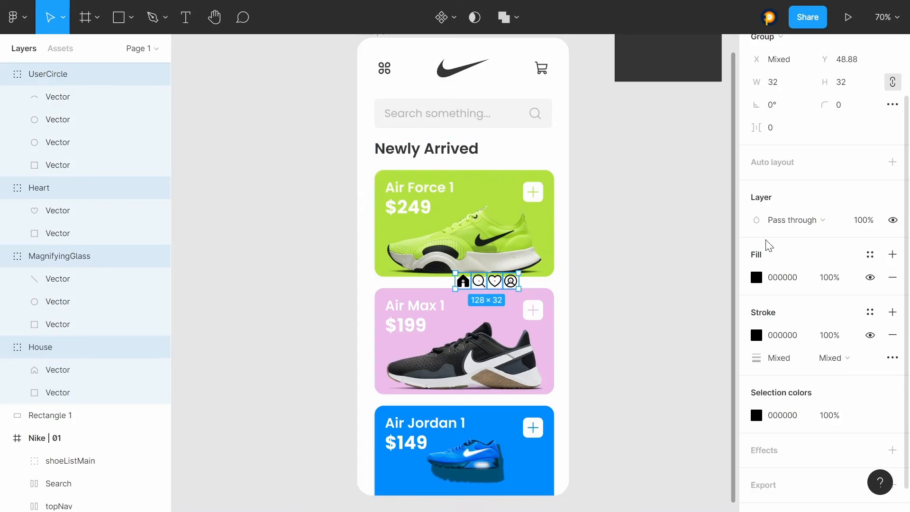
{"action": "key", "text": "shift+a"}
{"action": "scroll", "coordinate": [812, 308], "scroll_direction": "down", "scroll_amount": 1}
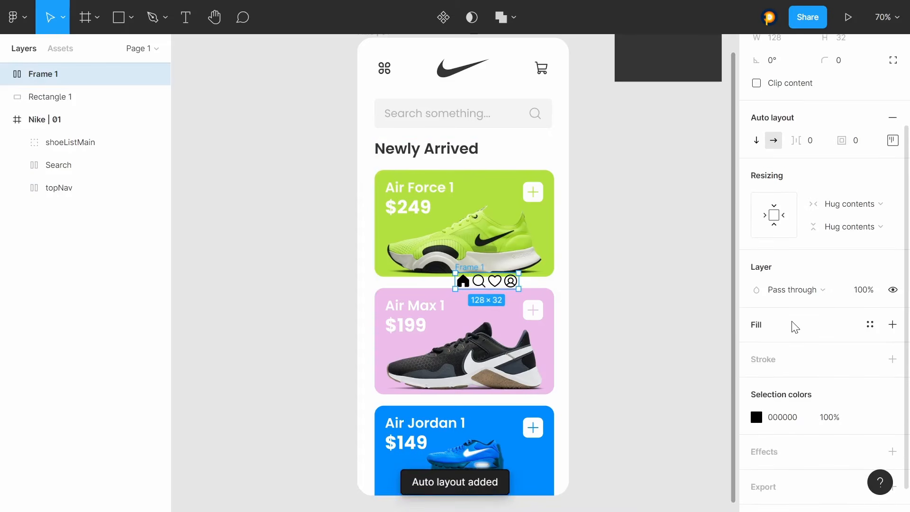
{"action": "scroll", "coordinate": [796, 355], "scroll_direction": "up", "scroll_amount": 2}
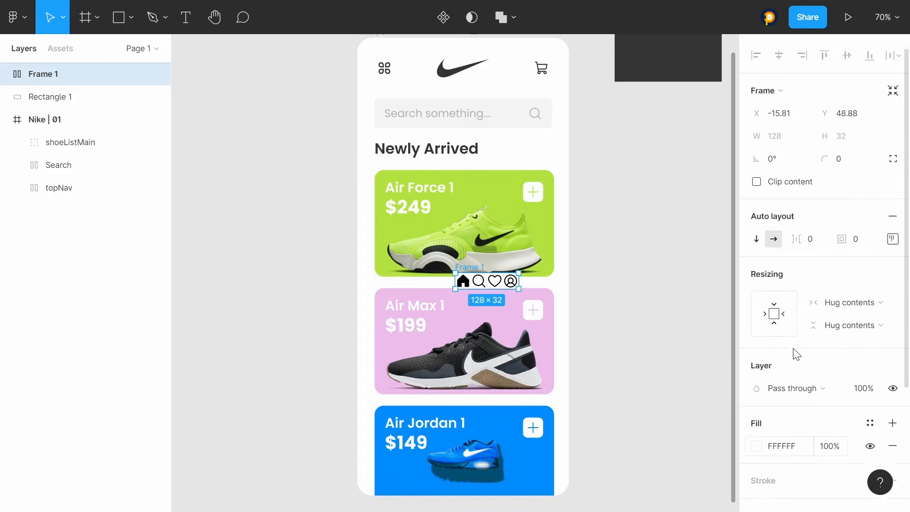
{"action": "scroll", "coordinate": [796, 355], "scroll_direction": "up", "scroll_amount": 1}
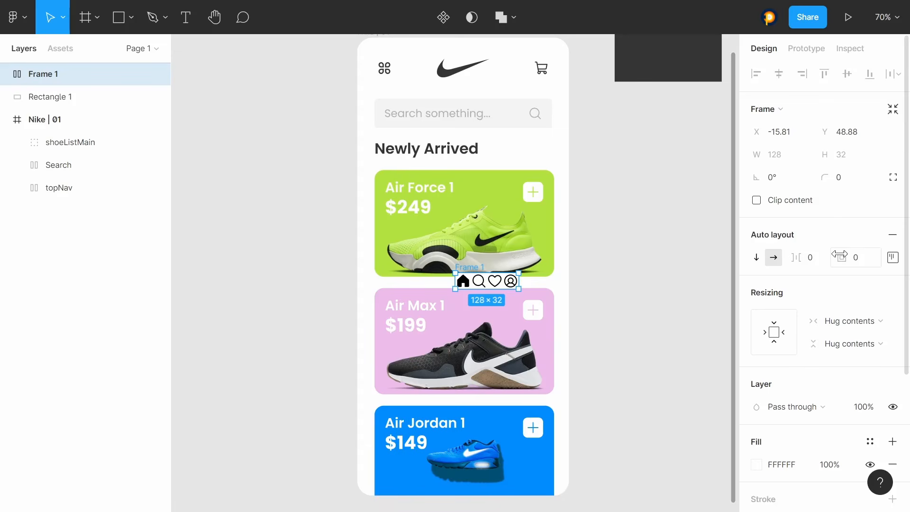
Step: Give the icon bar a padding of 21, an item spacing of 67 and a corner radius of 30
{"action": "left_click_drag", "start_coordinate": [839, 256], "coordinate": [865, 256]}
{"action": "left_click_drag", "start_coordinate": [795, 257], "coordinate": [895, 259]}
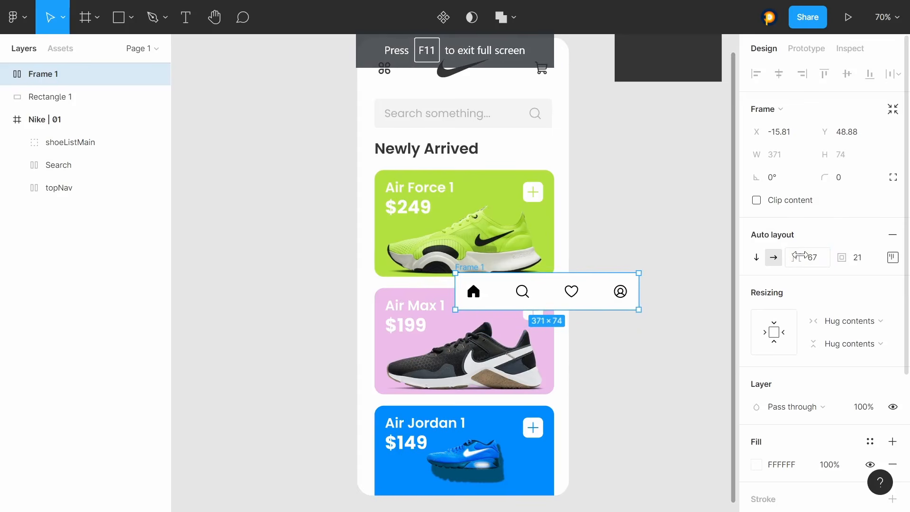
{"action": "left_click", "coordinate": [858, 185]}
{"action": "type", "text": "30"}
{"action": "key", "text": "Return"}
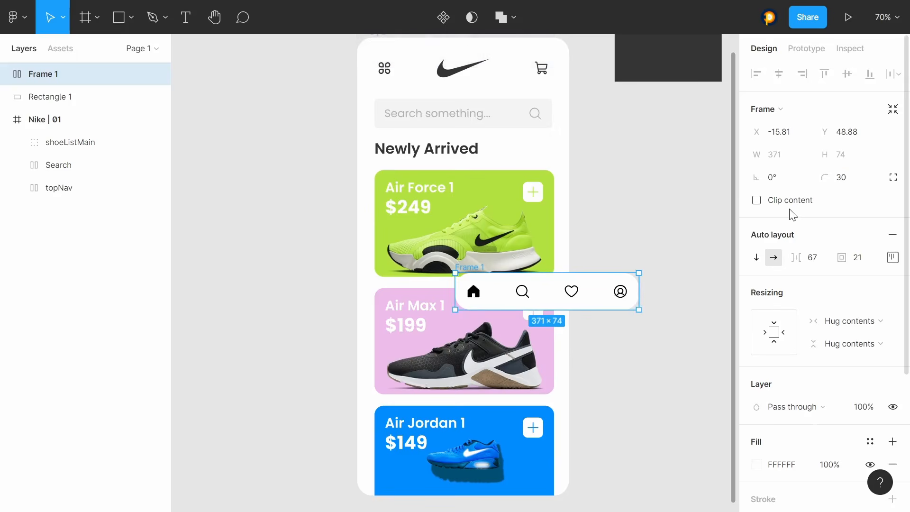
Step: Set the icon bar's item spacing to 57 and its top and bottom padding to 15, and align its icons to the centre
{"action": "left_click_drag", "start_coordinate": [800, 257], "coordinate": [829, 256]}
{"action": "left_click", "coordinate": [886, 260]}
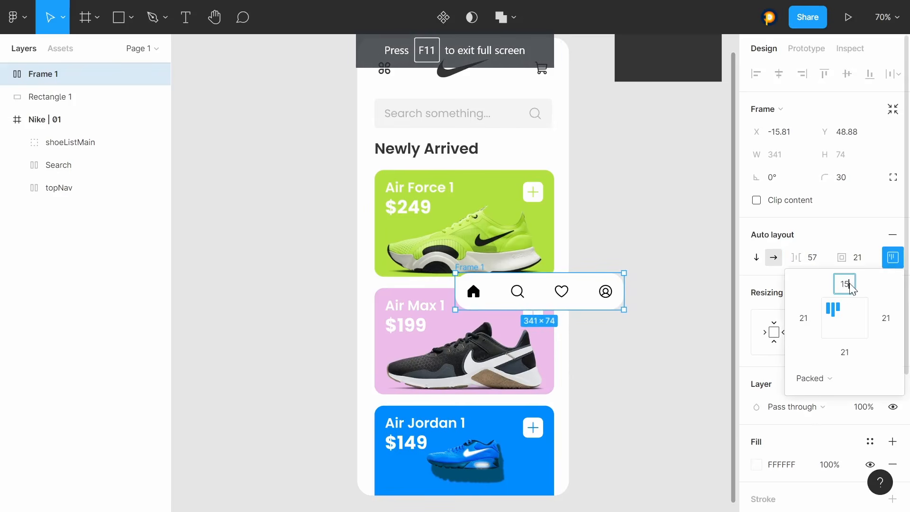
{"action": "type", "text": "15"}
{"action": "key", "text": "Return"}
{"action": "left_click", "coordinate": [846, 353]}
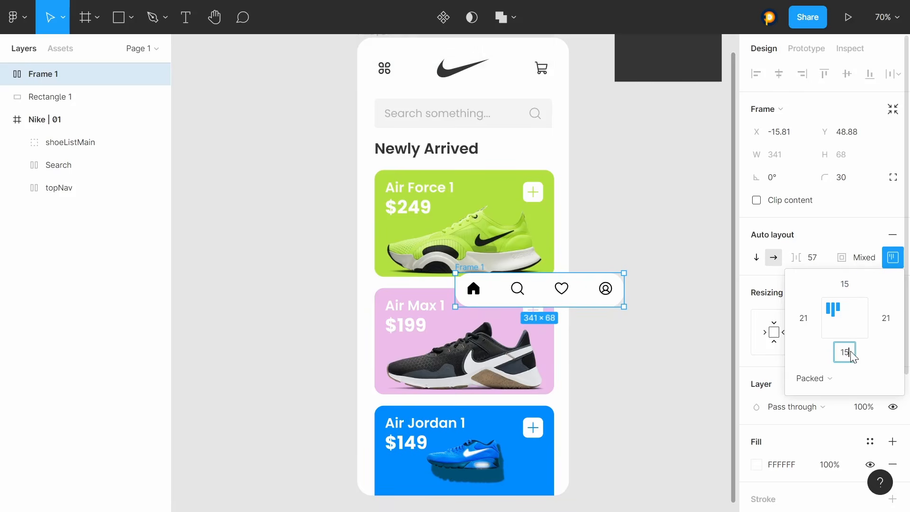
{"action": "type", "text": "15"}
{"action": "left_click", "coordinate": [851, 321]}
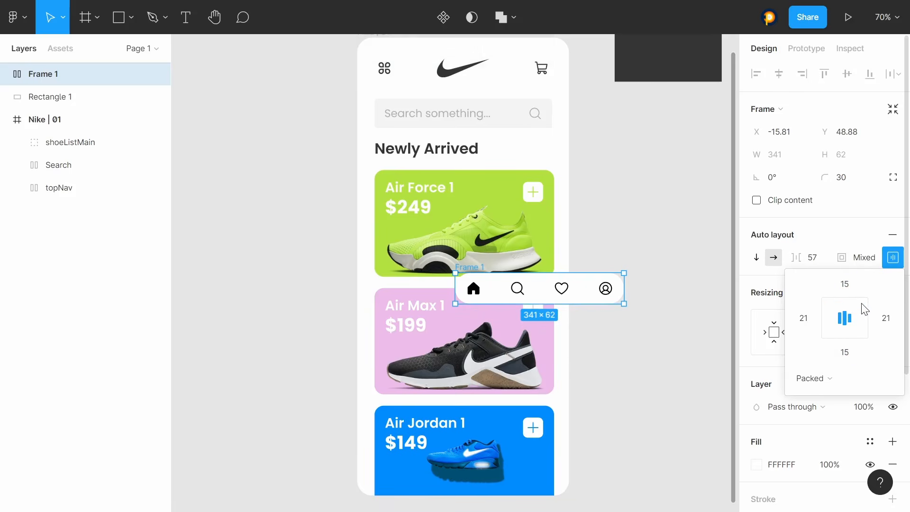
{"action": "left_click", "coordinate": [701, 260]}
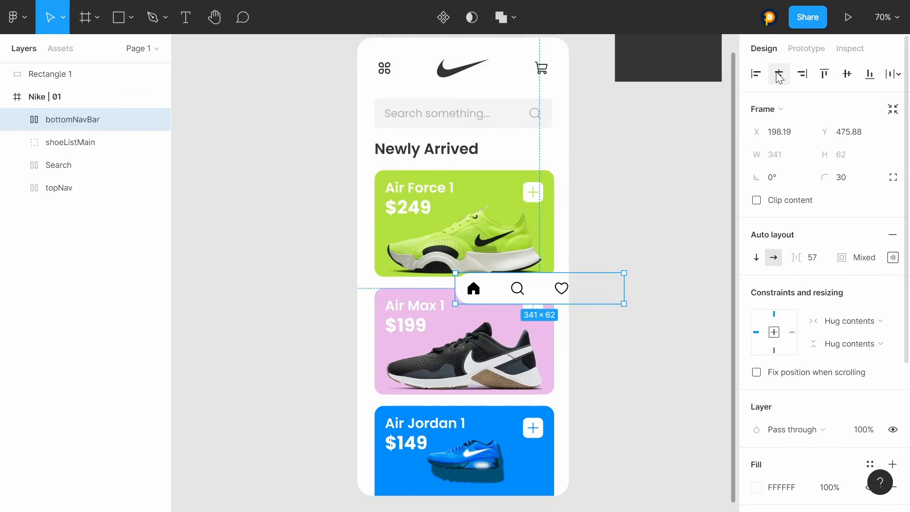
Step: Centre bottomNavBar horizontally in the Nike | 01 frame and place it near the frame's bottom edge at Y 845
{"action": "left_click", "coordinate": [779, 75]}
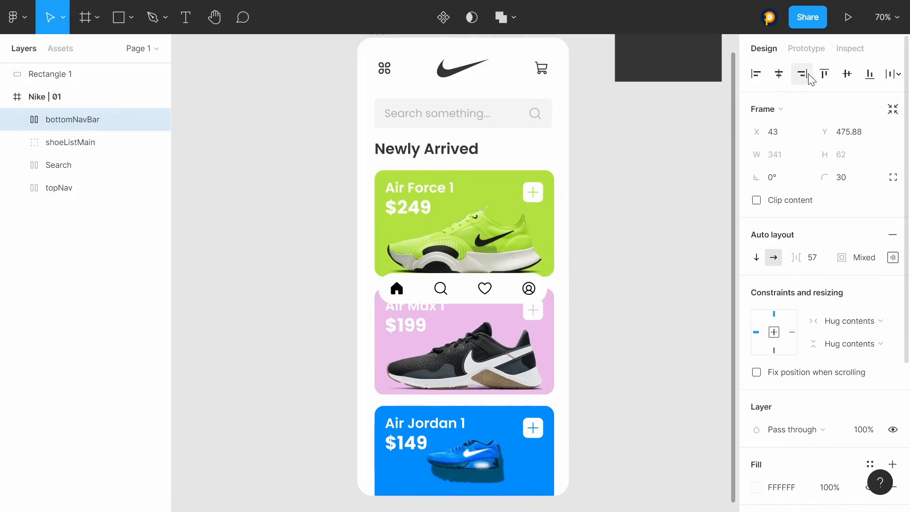
{"action": "left_click", "coordinate": [882, 76]}
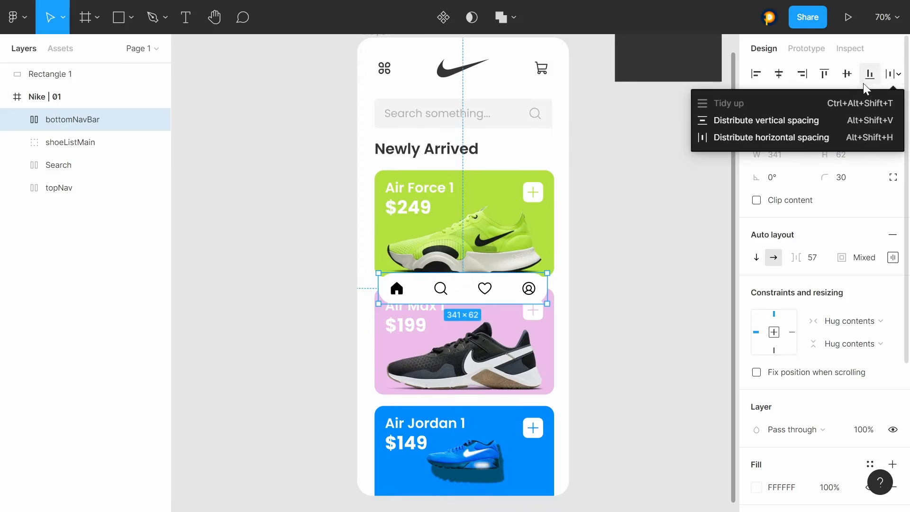
{"action": "left_click", "coordinate": [870, 74]}
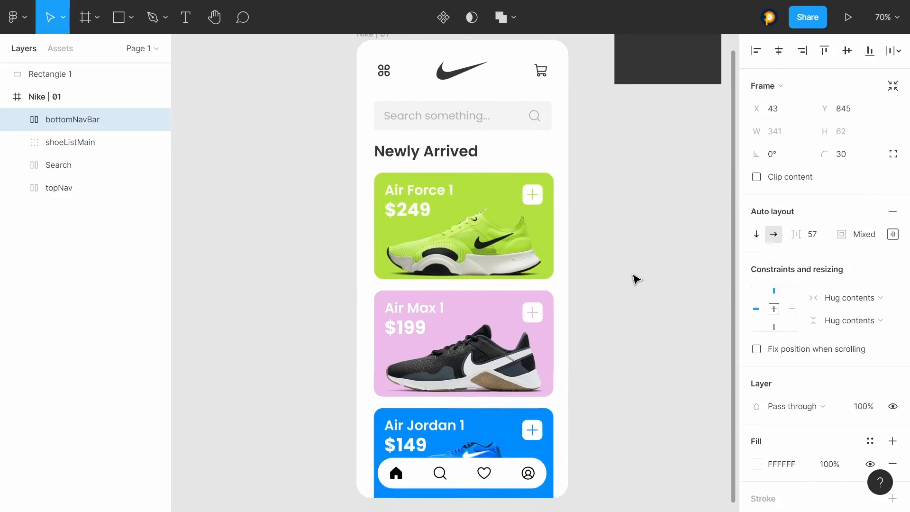
{"action": "left_click", "coordinate": [652, 388]}
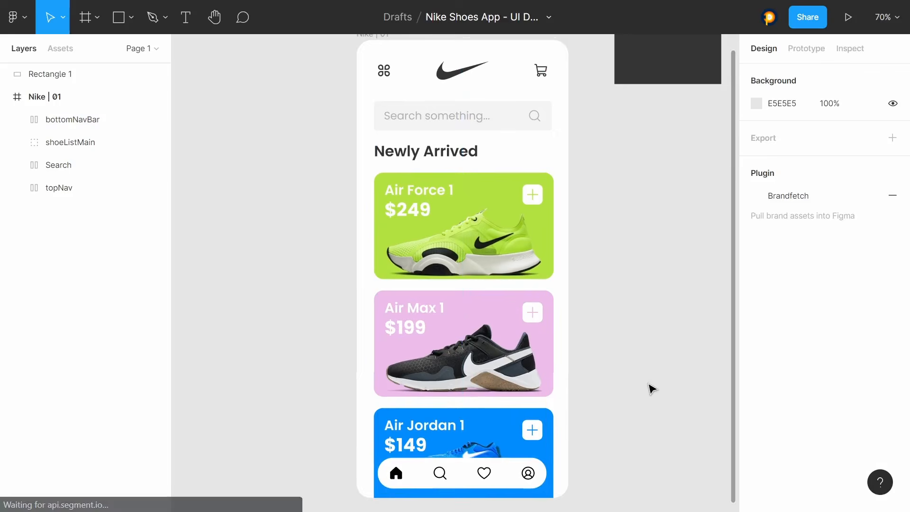
Step: Add a drop shadow effect to bottomNavBar and open the shadow's settings
{"action": "left_click", "coordinate": [517, 482]}
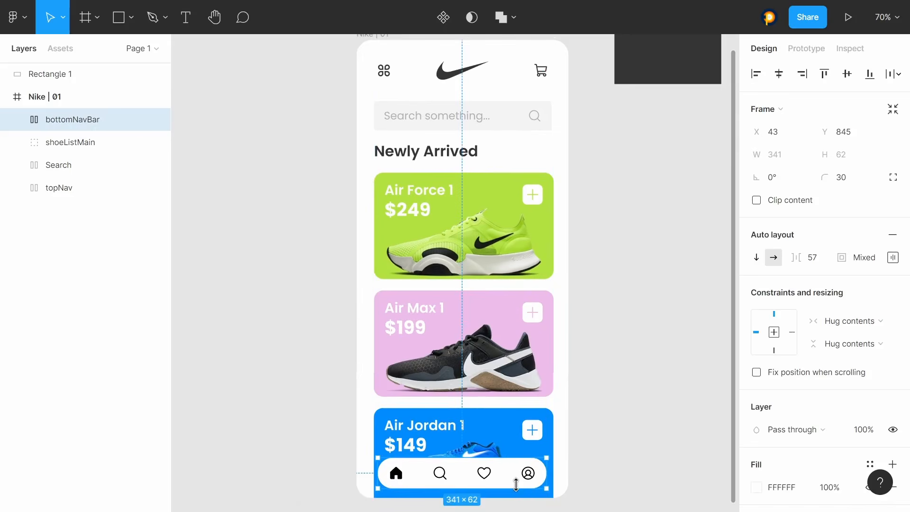
{"action": "scroll", "coordinate": [782, 367], "scroll_direction": "down", "scroll_amount": 5}
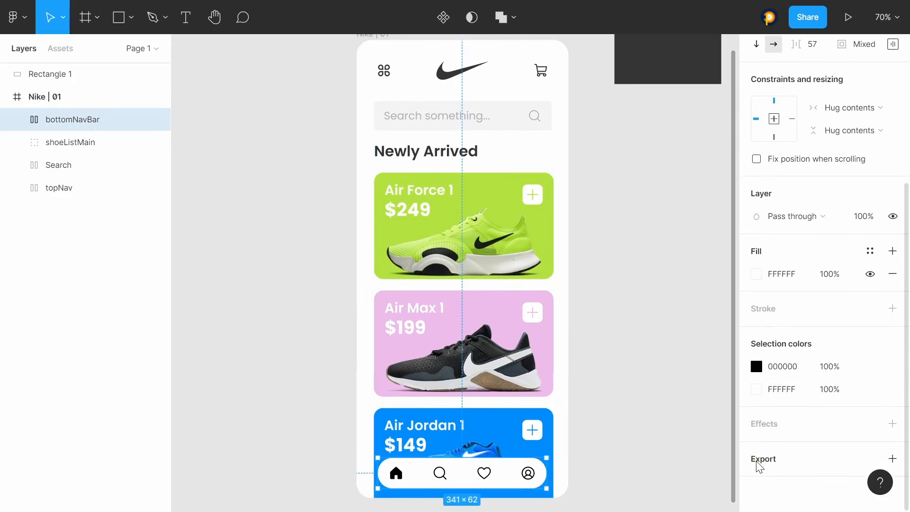
{"action": "left_click", "coordinate": [765, 446]}
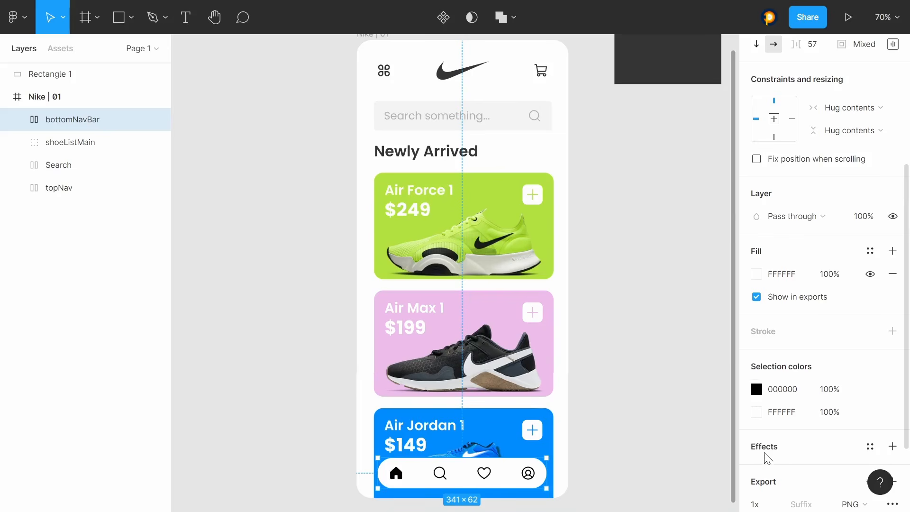
{"action": "scroll", "coordinate": [766, 458], "scroll_direction": "down", "scroll_amount": 3}
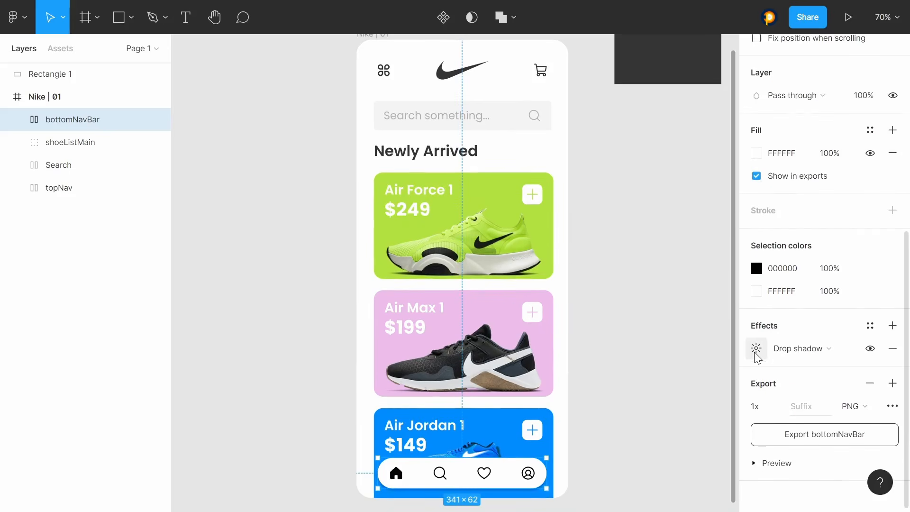
{"action": "left_click", "coordinate": [756, 350]}
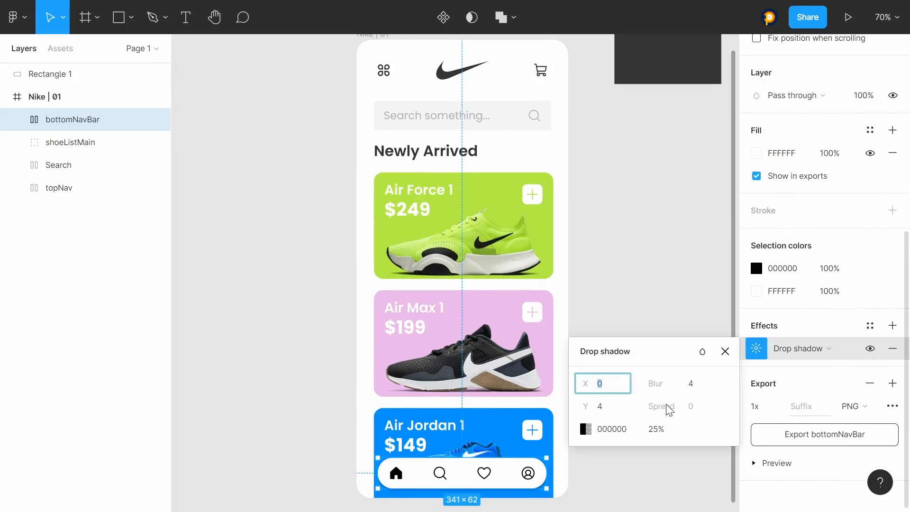
Step: Turn on Clip content for bottomNavBar, set its drop shadow's spread to 32 and increase the shadow's blur
{"action": "scroll", "coordinate": [806, 199], "scroll_direction": "up", "scroll_amount": 5}
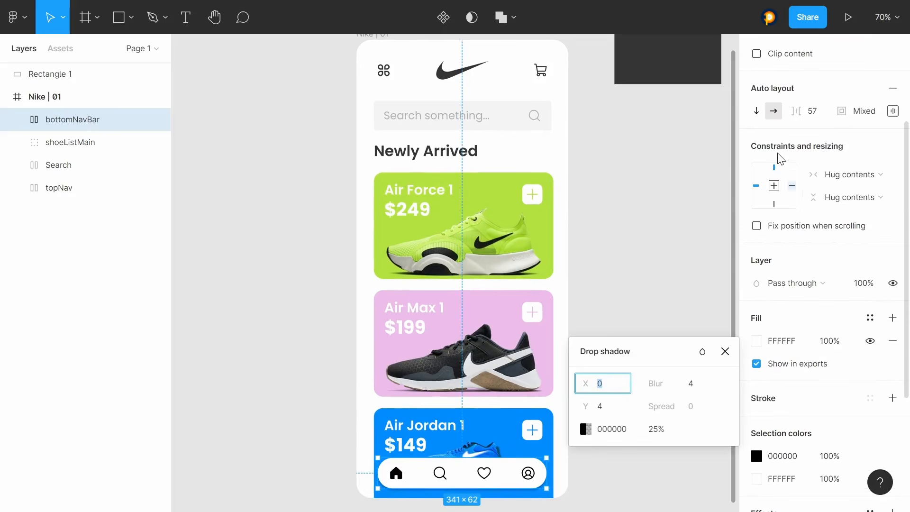
{"action": "scroll", "coordinate": [767, 105], "scroll_direction": "up", "scroll_amount": 1}
{"action": "left_click", "coordinate": [755, 106]}
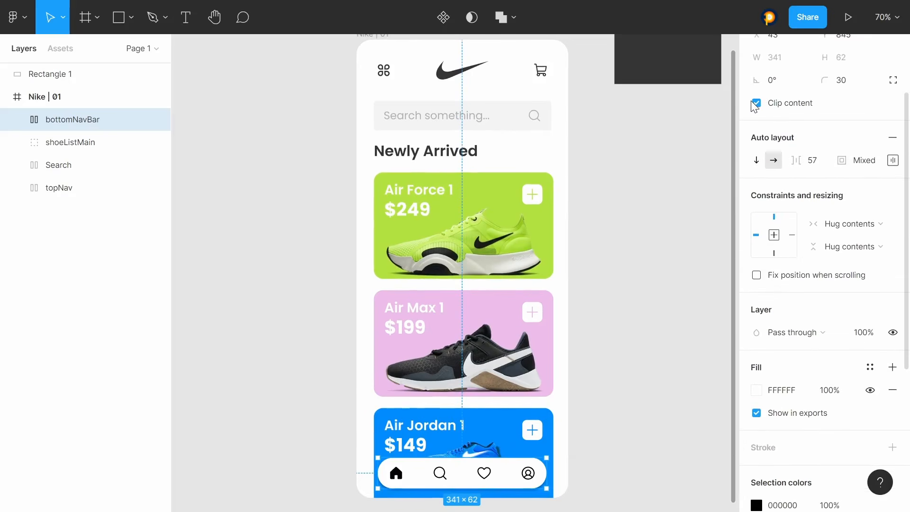
{"action": "scroll", "coordinate": [787, 237], "scroll_direction": "down", "scroll_amount": 5}
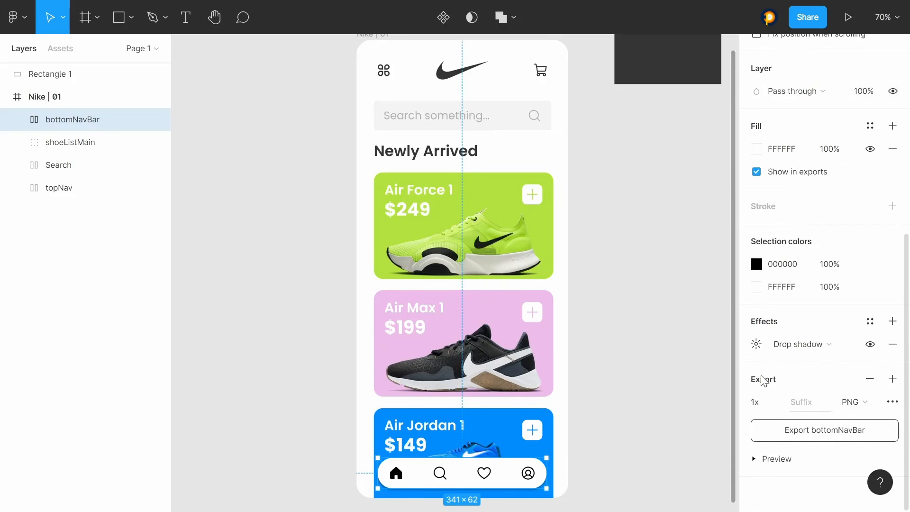
{"action": "left_click", "coordinate": [757, 345]}
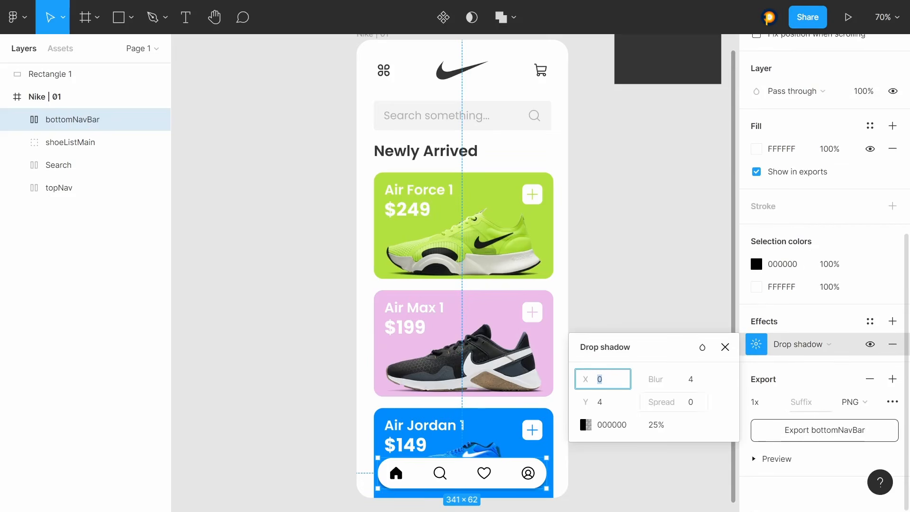
{"action": "left_click_drag", "start_coordinate": [659, 402], "coordinate": [765, 378]}
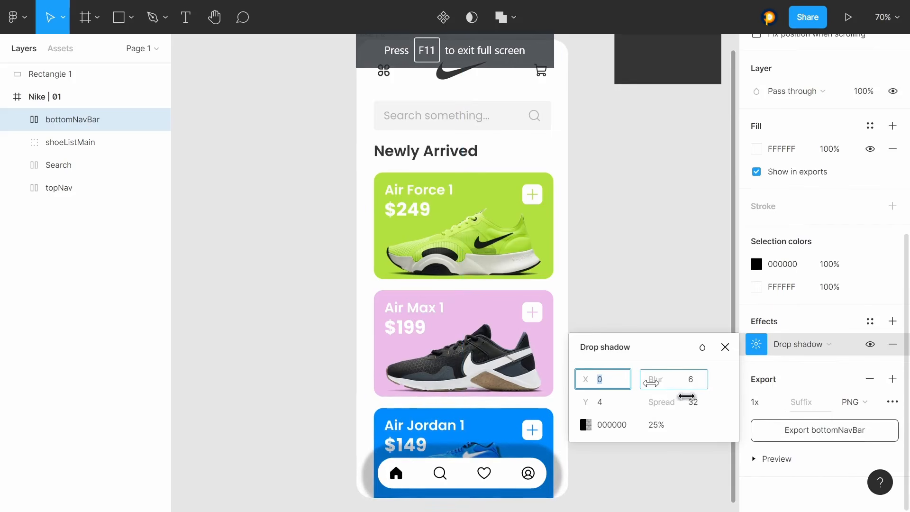
{"action": "left_click", "coordinate": [678, 365]}
{"action": "scroll", "coordinate": [678, 365], "scroll_direction": "up", "scroll_amount": 1}
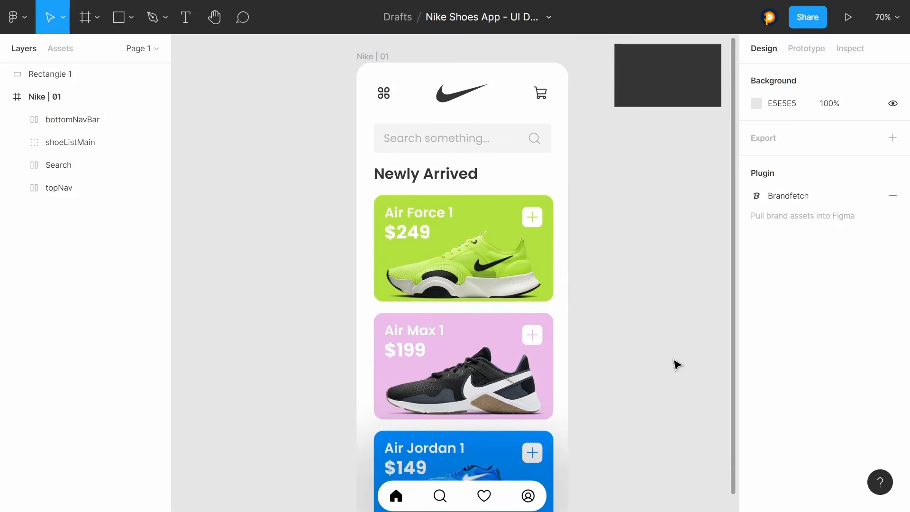
{"action": "scroll", "coordinate": [677, 365], "scroll_direction": "down", "scroll_amount": 2}
{"action": "scroll", "coordinate": [678, 365], "scroll_direction": "up", "scroll_amount": 1}
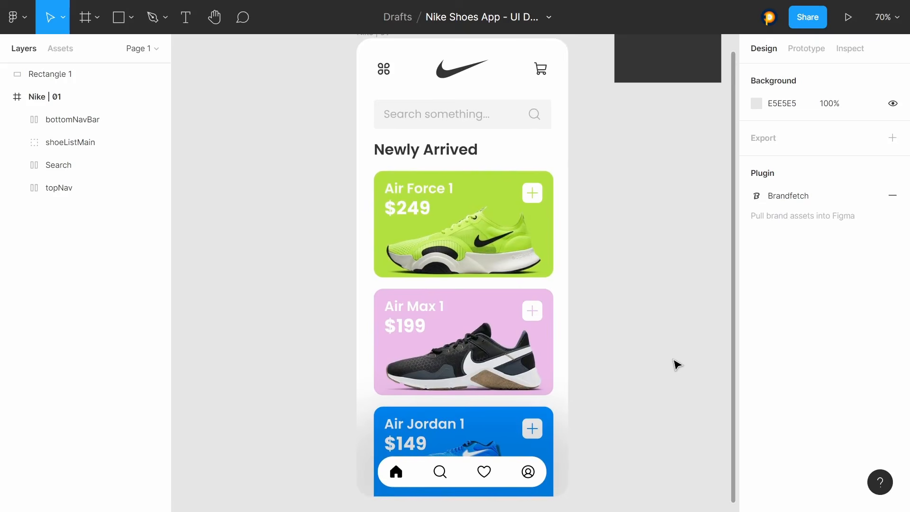
{"action": "scroll", "coordinate": [678, 365], "scroll_direction": "up", "scroll_amount": 1}
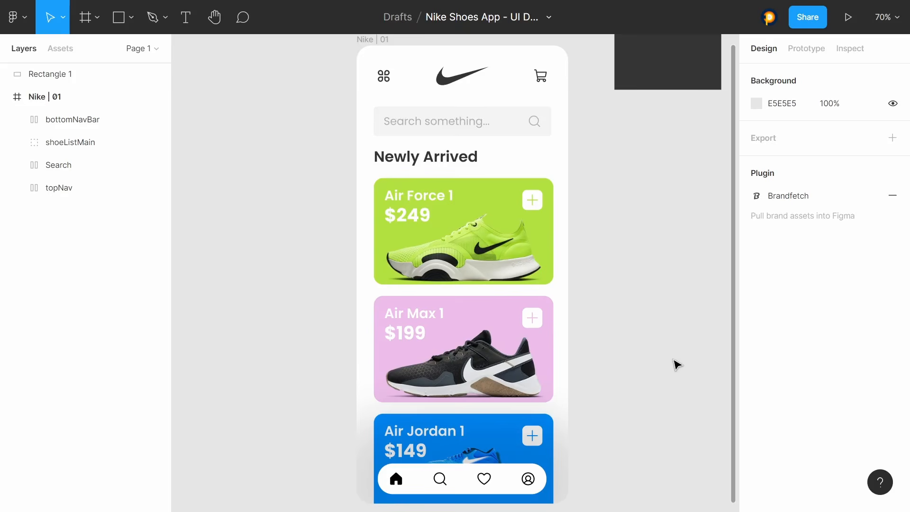
Step: Paste the green shoe image into a new Nike | 02 frame beside Nike | 01 and enlarge it to 509 × 302
{"action": "scroll", "coordinate": [678, 365], "scroll_direction": "right", "scroll_amount": 8}
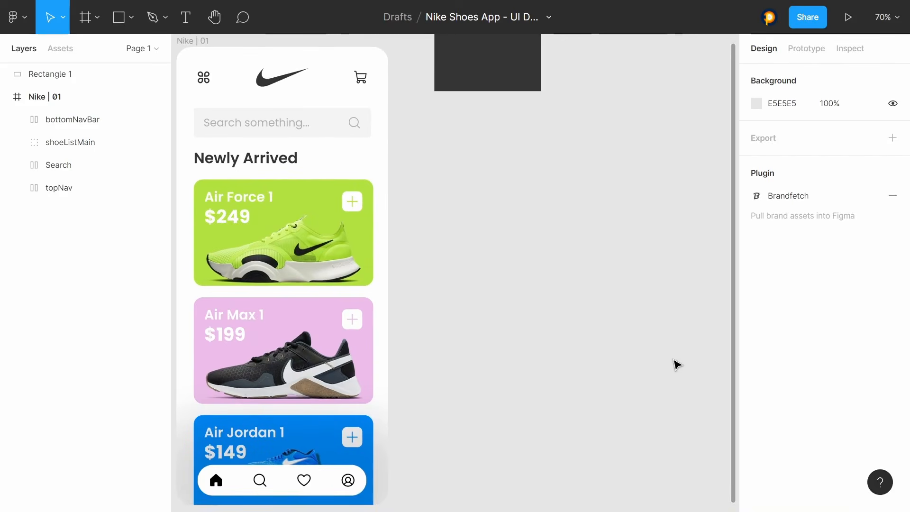
{"action": "scroll", "coordinate": [678, 365], "scroll_direction": "left", "scroll_amount": 4}
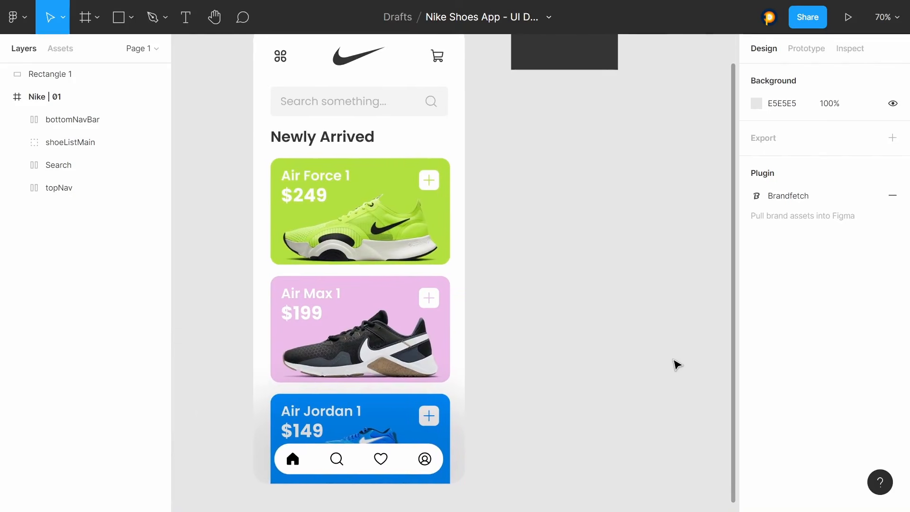
{"action": "key", "text": "ctrl+v"}
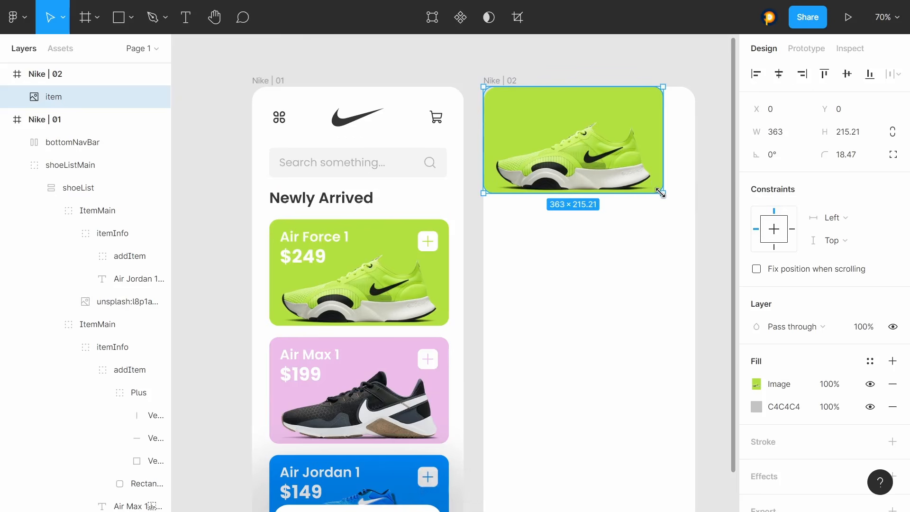
{"action": "left_click_drag", "start_coordinate": [660, 193], "coordinate": [735, 235]}
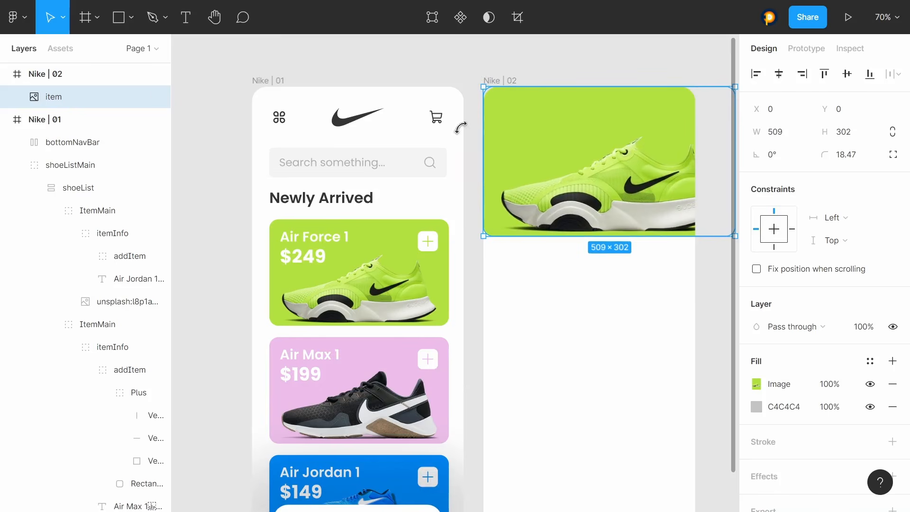
Step: Rotate the green shoe image to about 27° and extend its upper and lower edges to a height of about 937
{"action": "left_click_drag", "start_coordinate": [460, 126], "coordinate": [458, 152]}
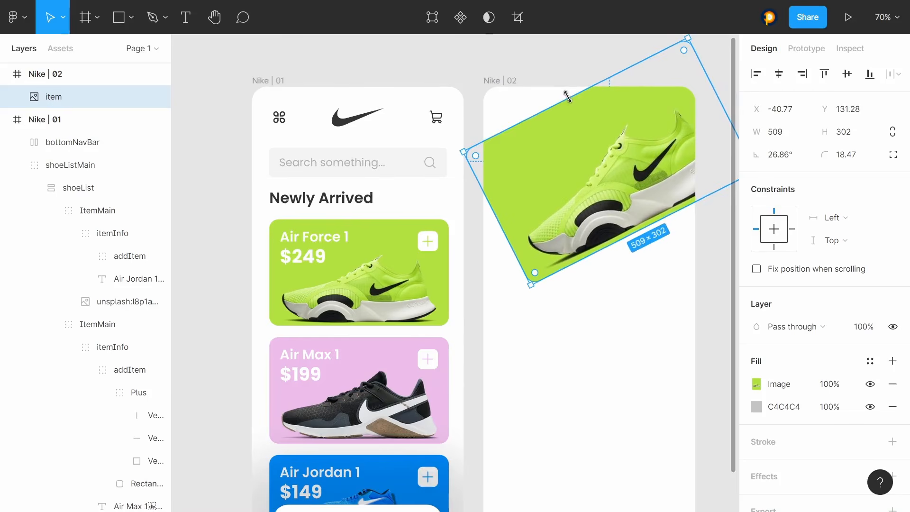
{"action": "left_click_drag", "start_coordinate": [567, 96], "coordinate": [562, 152]}
{"action": "scroll", "coordinate": [595, 274], "scroll_direction": "down", "scroll_amount": 3}
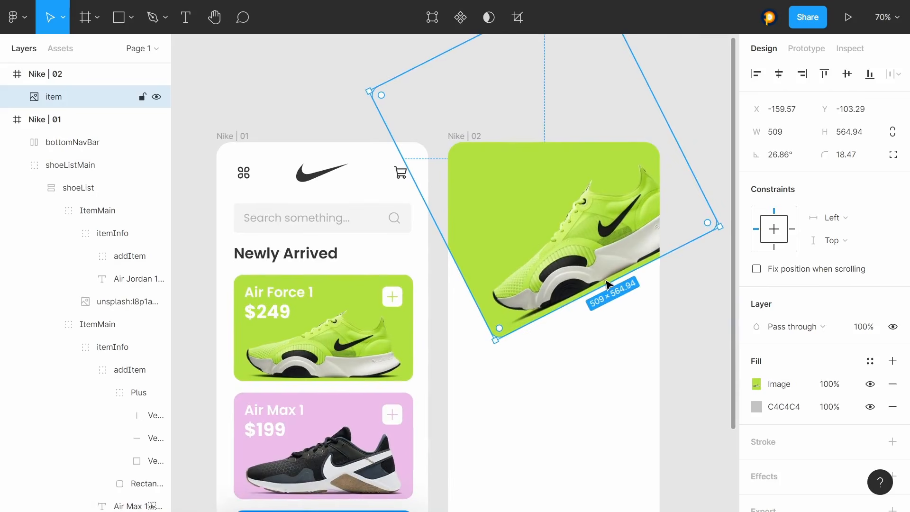
{"action": "left_click_drag", "start_coordinate": [609, 282], "coordinate": [638, 427]}
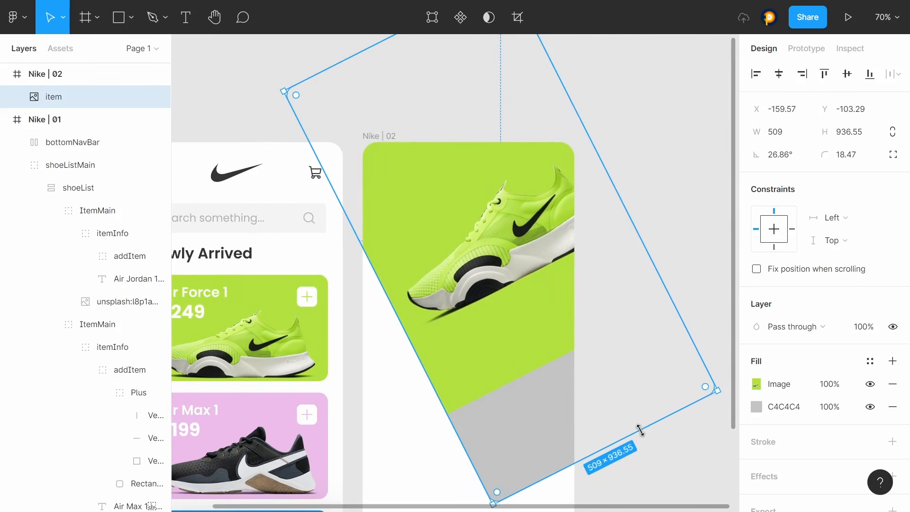
Step: Replace the shoe image's grey base fill with the green B3E140 sampled from the image background
{"action": "left_click", "coordinate": [757, 407]}
{"action": "left_click", "coordinate": [581, 364]}
{"action": "left_click", "coordinate": [524, 335]}
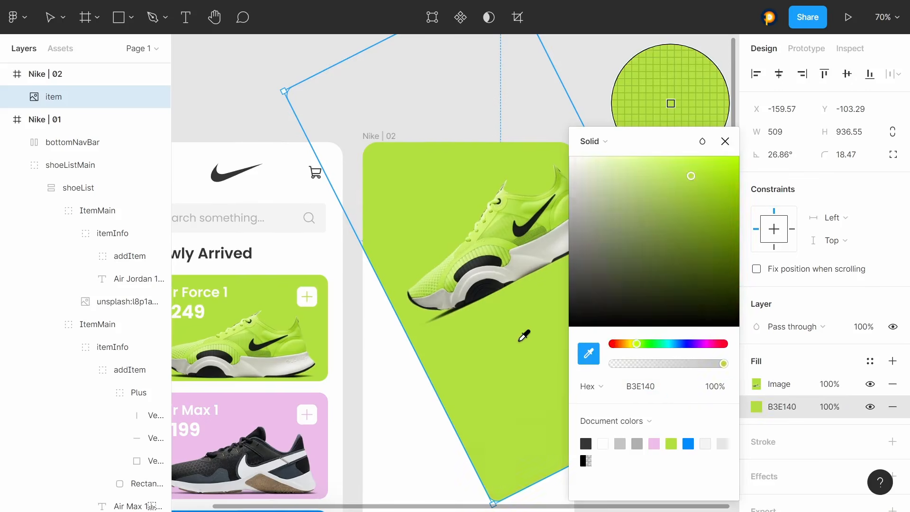
{"action": "left_click", "coordinate": [725, 141]}
{"action": "left_click", "coordinate": [687, 154]}
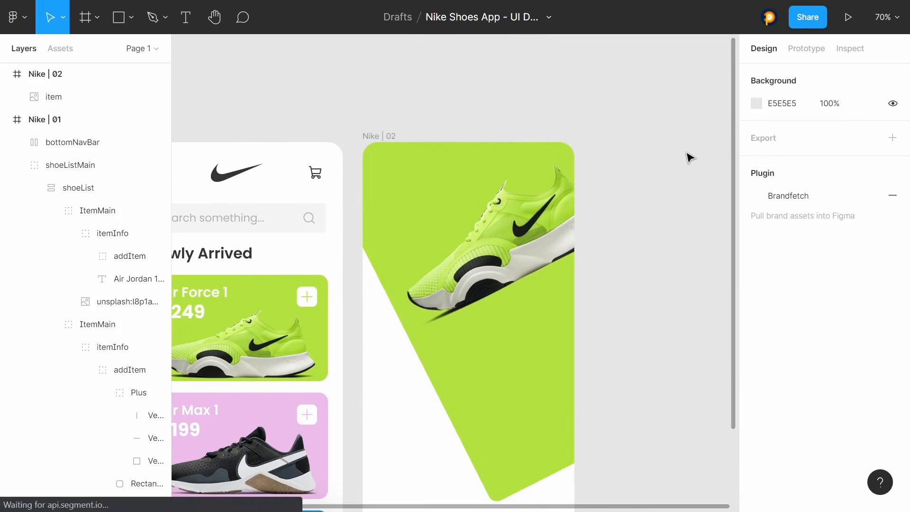
Step: Extend the rotated shoe image's left edge to a width of about 928 so the green covers the side of Nike | 02
{"action": "left_click", "coordinate": [516, 343]}
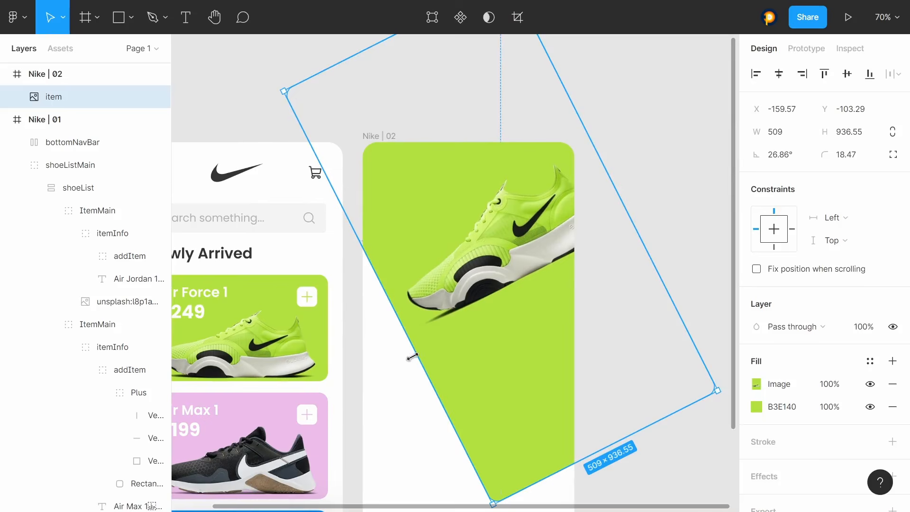
{"action": "left_click_drag", "start_coordinate": [412, 357], "coordinate": [317, 442]}
{"action": "left_click", "coordinate": [599, 309]}
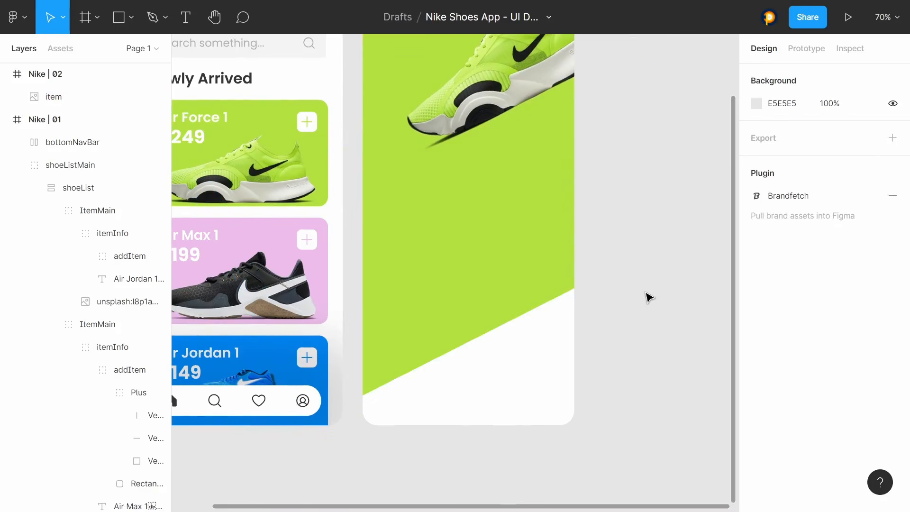
Step: Shift the shoe image left to X -613.03 so the whole shoe fits inside the Nike | 02 frame
{"action": "scroll", "coordinate": [648, 297], "scroll_direction": "up", "scroll_amount": 3}
{"action": "scroll", "coordinate": [646, 296], "scroll_direction": "down", "scroll_amount": 1}
{"action": "left_click", "coordinate": [500, 215]}
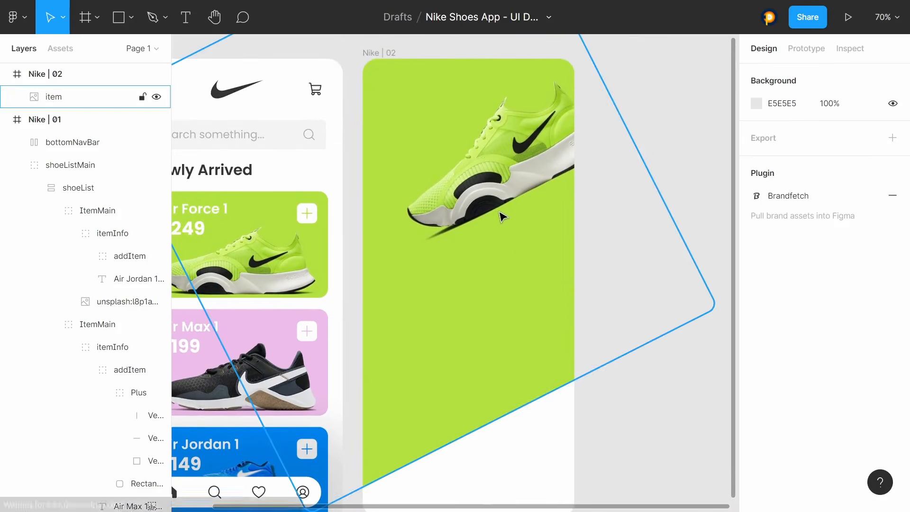
{"action": "key", "text": "shift+Left"}
{"action": "key", "text": "shift+Left"}
{"action": "key", "text": "shift+Left"}
{"action": "key", "text": "shift+Left"}
{"action": "key", "text": "shift+Left"}
{"action": "key", "text": "shift+Left"}
{"action": "key", "text": "shift+Left"}
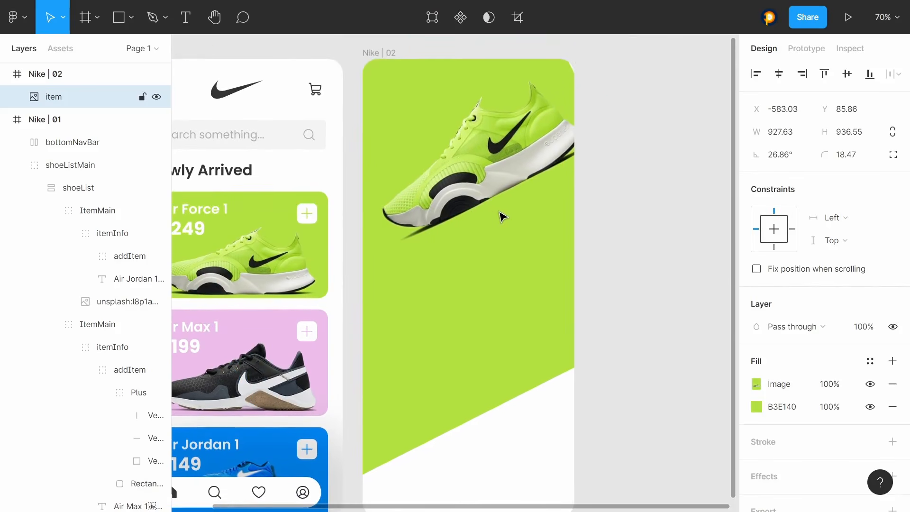
{"action": "key", "text": "shift+Left"}
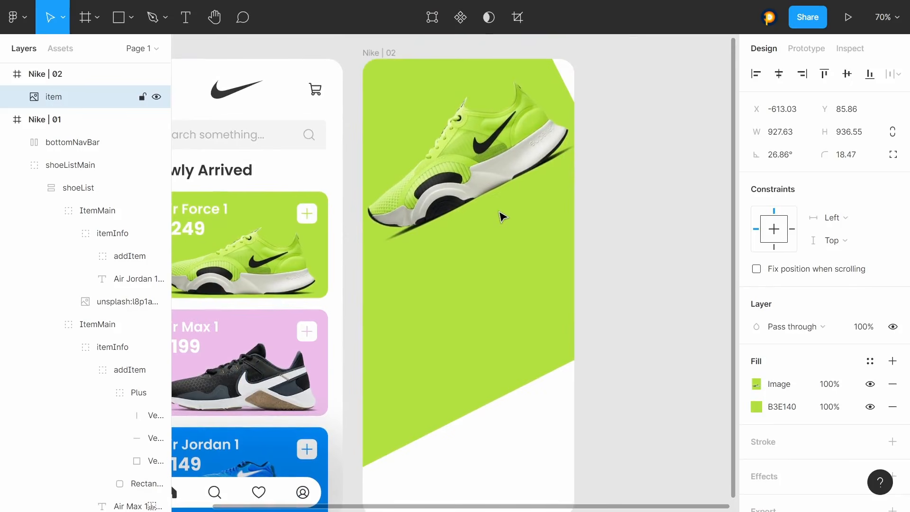
Step: Nudge the shoe image right to X -604.03 within the Nike | 02 frame
{"action": "key", "text": "shift+Right"}
{"action": "key", "text": "Left"}
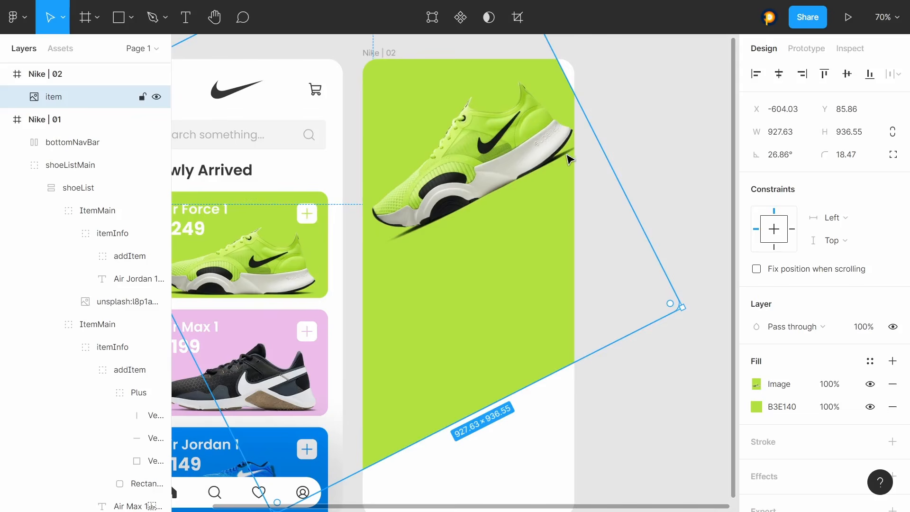
{"action": "left_click_drag", "start_coordinate": [589, 118], "coordinate": [640, 91]}
{"action": "key", "text": "ctrl+z"}
{"action": "left_click", "coordinate": [689, 126]}
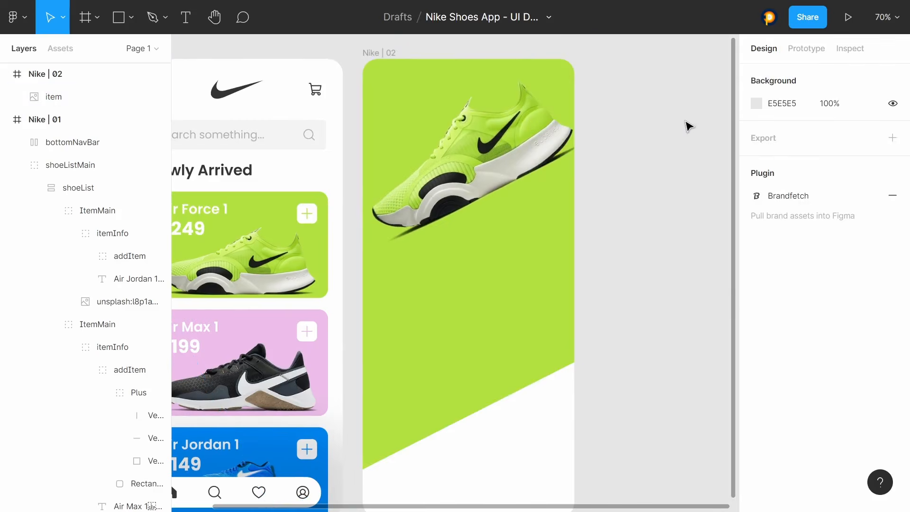
Step: Draw a full-width 428 × 518 frame over the lower part of Nike | 02, starting at Y 408
{"action": "scroll", "coordinate": [688, 126], "scroll_direction": "down", "scroll_amount": 2}
{"action": "scroll", "coordinate": [689, 126], "scroll_direction": "left", "scroll_amount": 1}
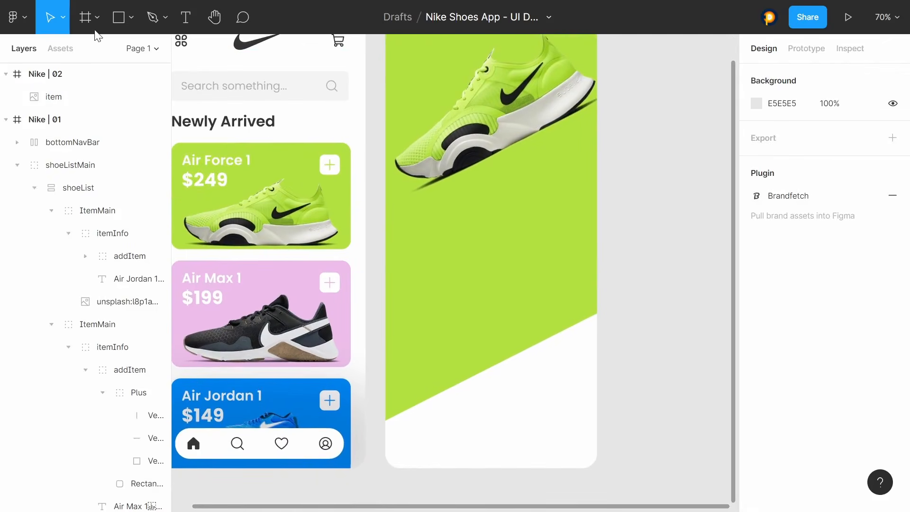
{"action": "left_click", "coordinate": [85, 19]}
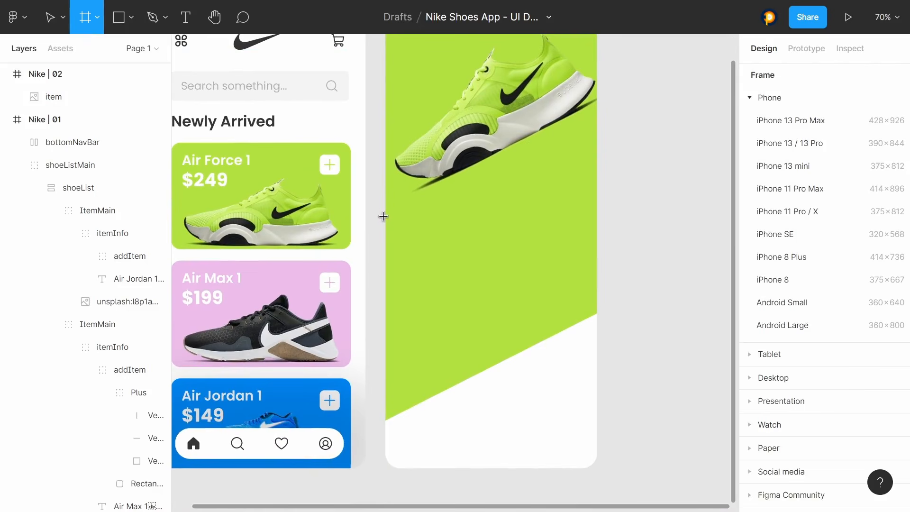
{"action": "left_click_drag", "start_coordinate": [384, 213], "coordinate": [597, 469]}
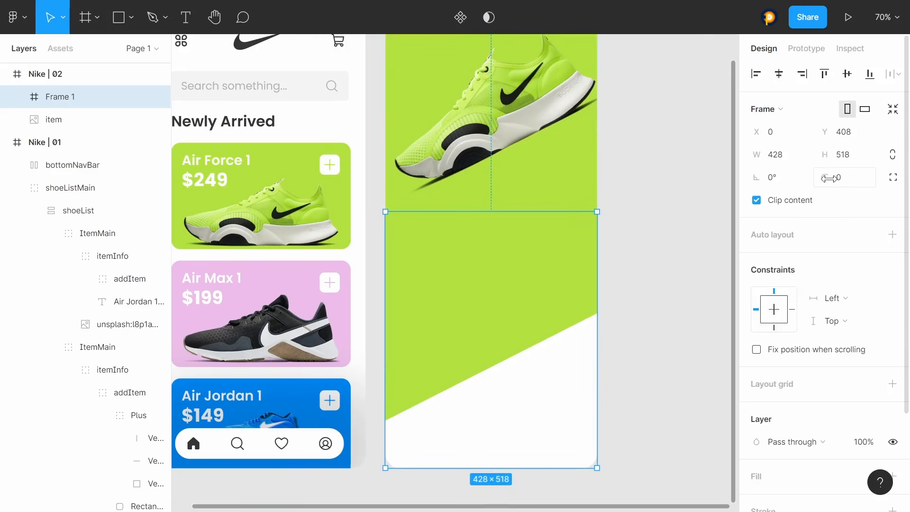
Step: Give the new lower frame a corner radius of 30 and a white FFFFFF fill
{"action": "left_click", "coordinate": [848, 179]}
{"action": "key", "text": "Return"}
{"action": "scroll", "coordinate": [828, 270], "scroll_direction": "down", "scroll_amount": 3}
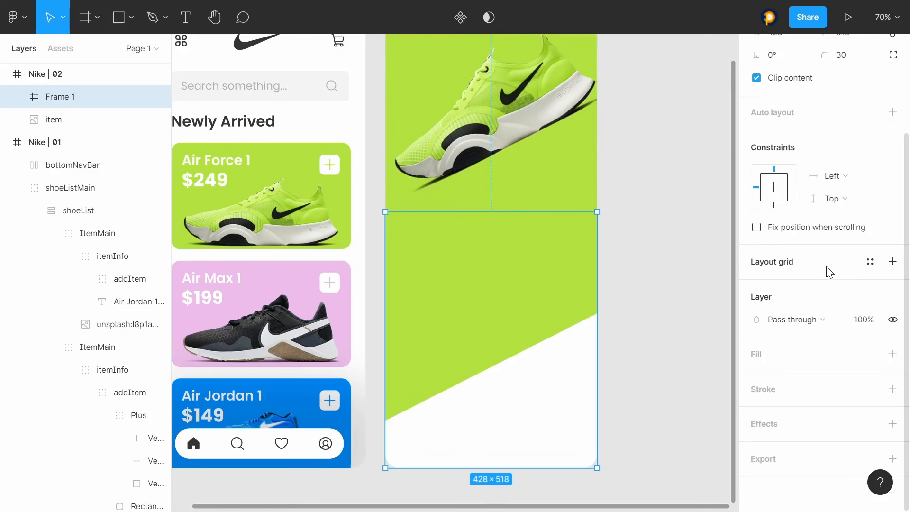
{"action": "left_click", "coordinate": [767, 360]}
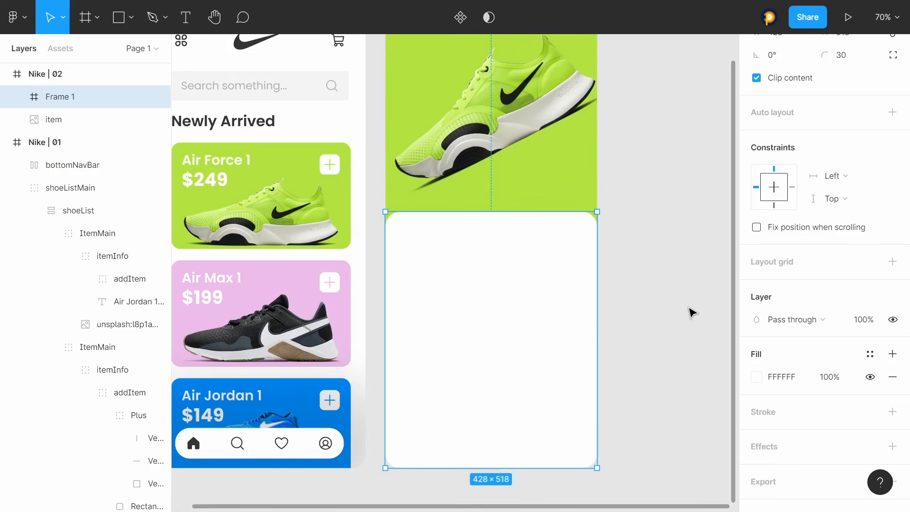
Step: Increase the white lower frame's corner radius to 50
{"action": "scroll", "coordinate": [805, 219], "scroll_direction": "up", "scroll_amount": 3}
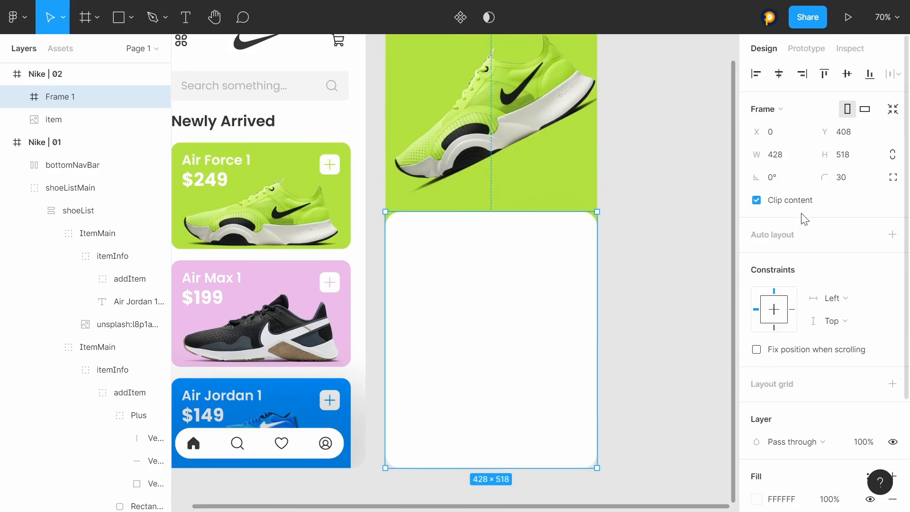
{"action": "left_click_drag", "start_coordinate": [823, 179], "coordinate": [212, 178]}
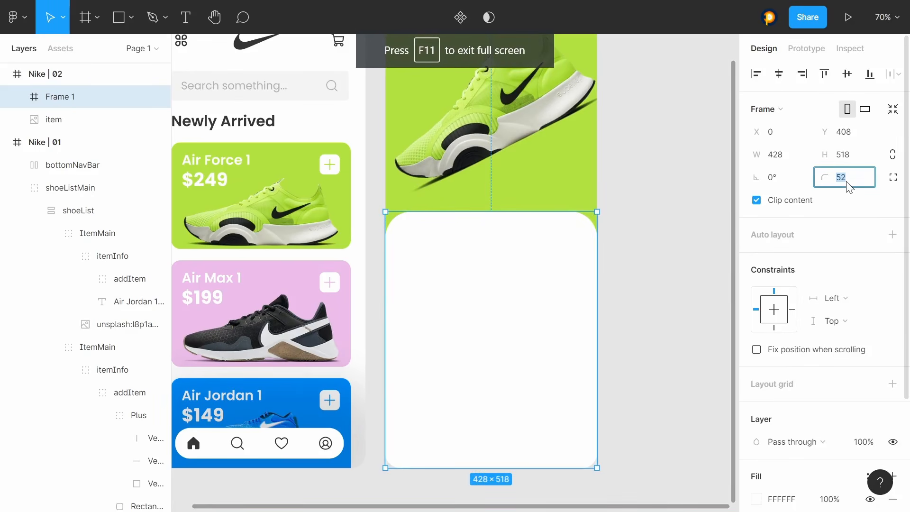
{"action": "type", "text": "50"}
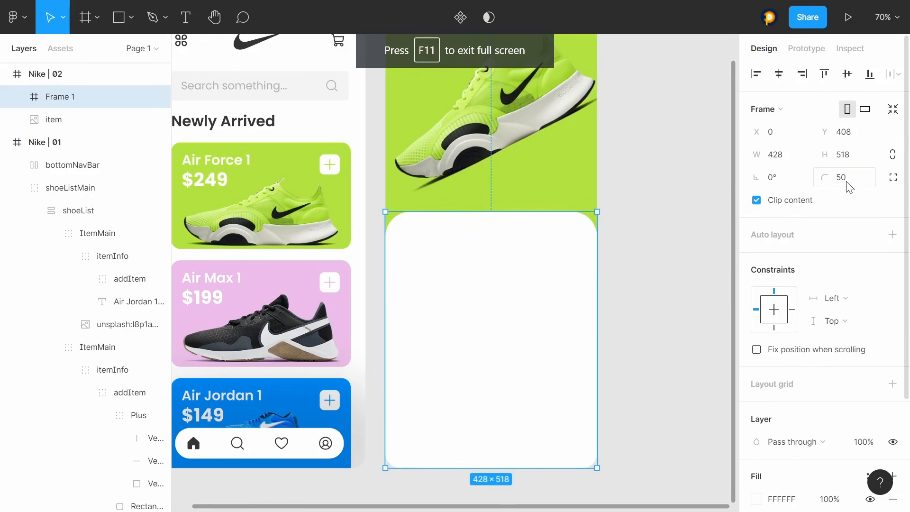
{"action": "left_click", "coordinate": [690, 221]}
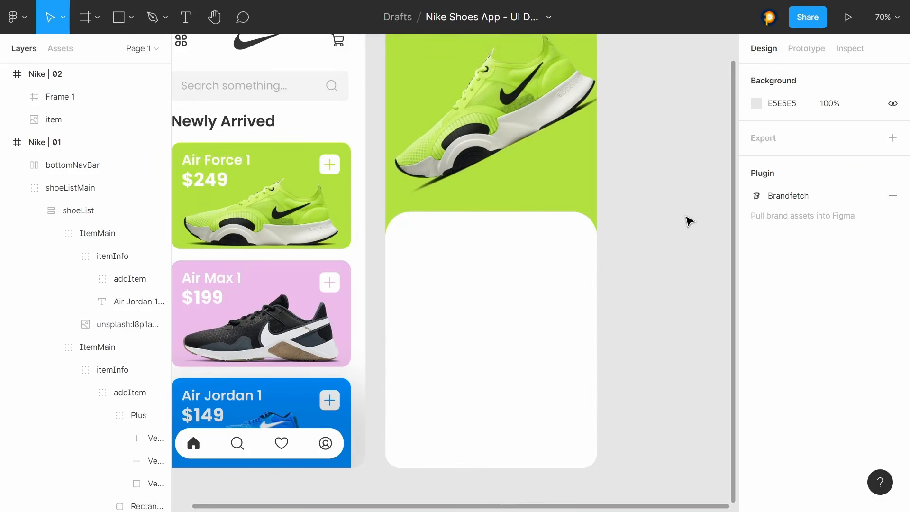
Step: Add a model + pricing text block reading Air Force 1 and $249 near the white frame's upper-left corner
{"action": "scroll", "coordinate": [690, 222], "scroll_direction": "up", "scroll_amount": 3}
{"action": "scroll", "coordinate": [690, 222], "scroll_direction": "down", "scroll_amount": 2}
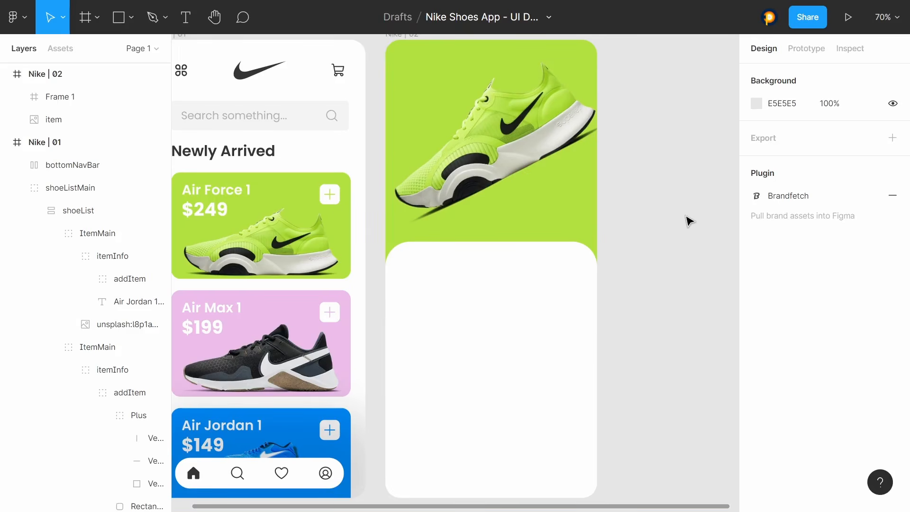
{"action": "left_click", "coordinate": [186, 17]}
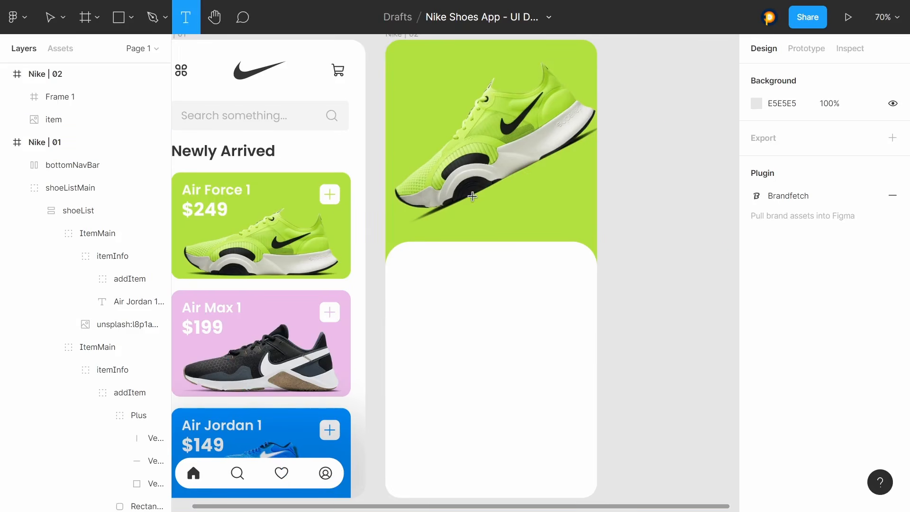
{"action": "left_click", "coordinate": [430, 258]}
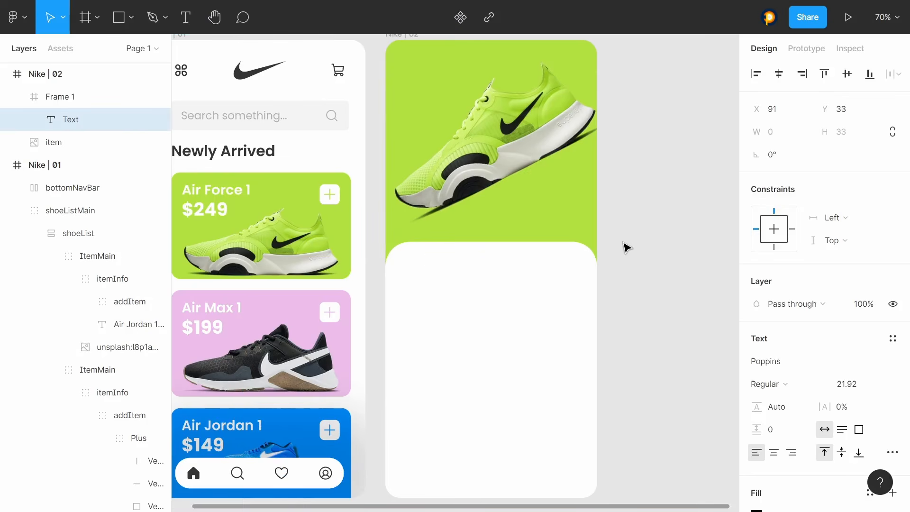
{"action": "key", "text": "ctrl+v"}
Step: Run the Phosphor Icons plugin, search for heart icons and open the choice of icon weights
{"action": "right_click", "coordinate": [542, 295]}
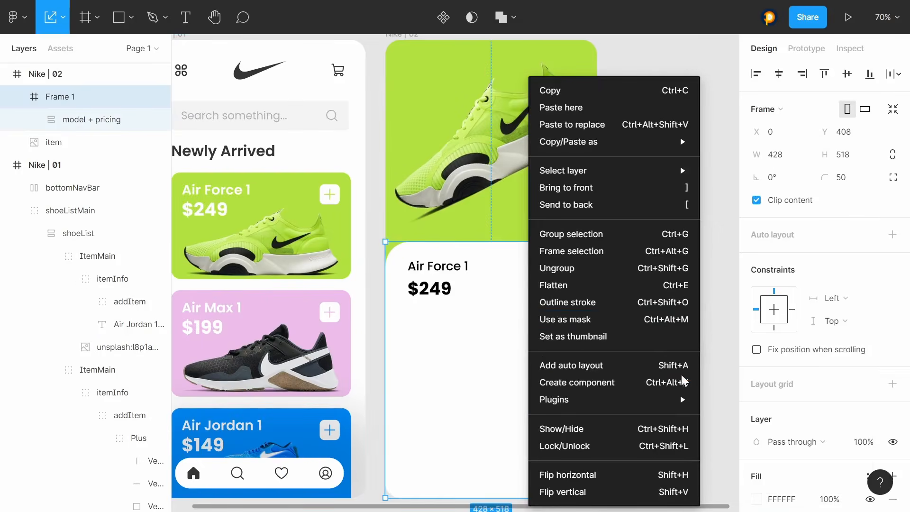
{"action": "mouse_move", "coordinate": [663, 403]}
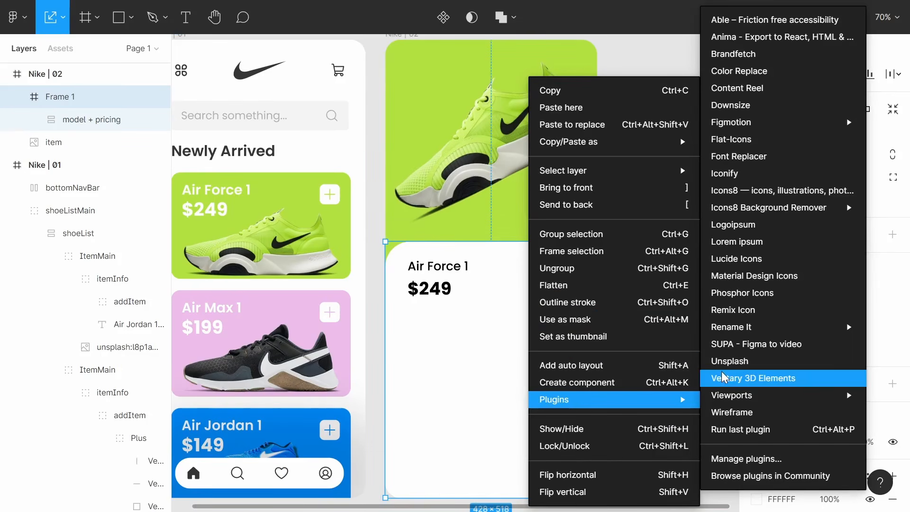
{"action": "mouse_move", "coordinate": [760, 327]}
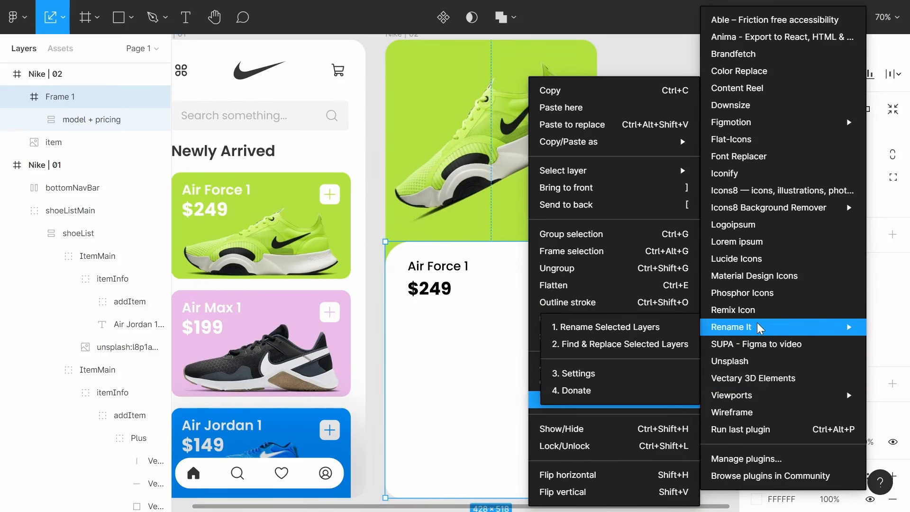
{"action": "left_click", "coordinate": [773, 300]}
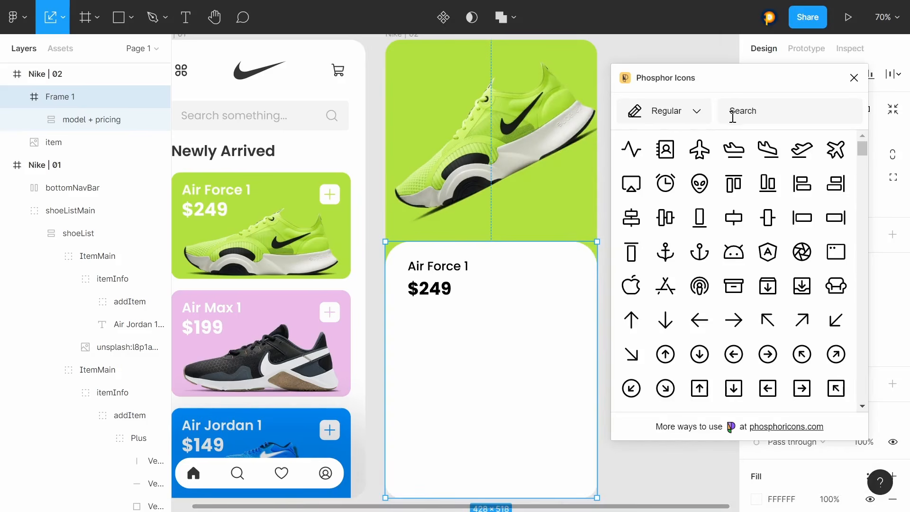
{"action": "left_click", "coordinate": [744, 111]}
{"action": "type", "text": "heart"}
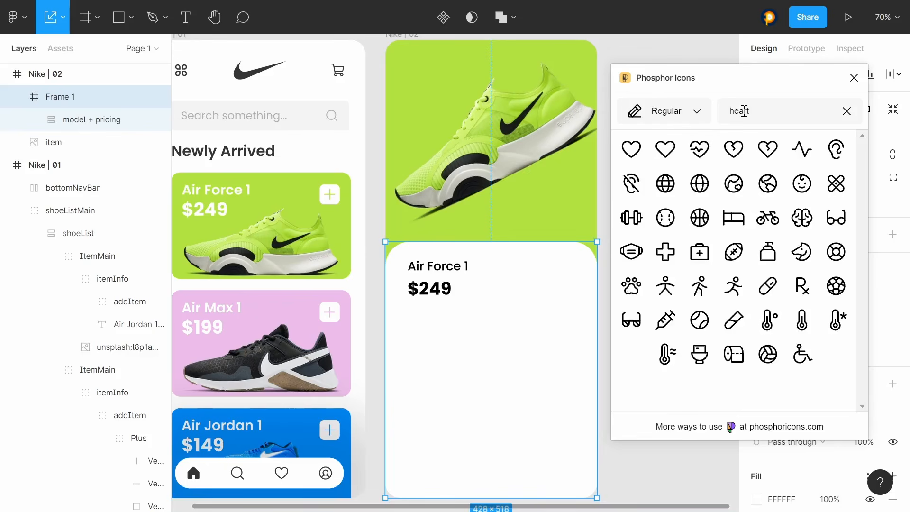
{"action": "left_click", "coordinate": [697, 111]}
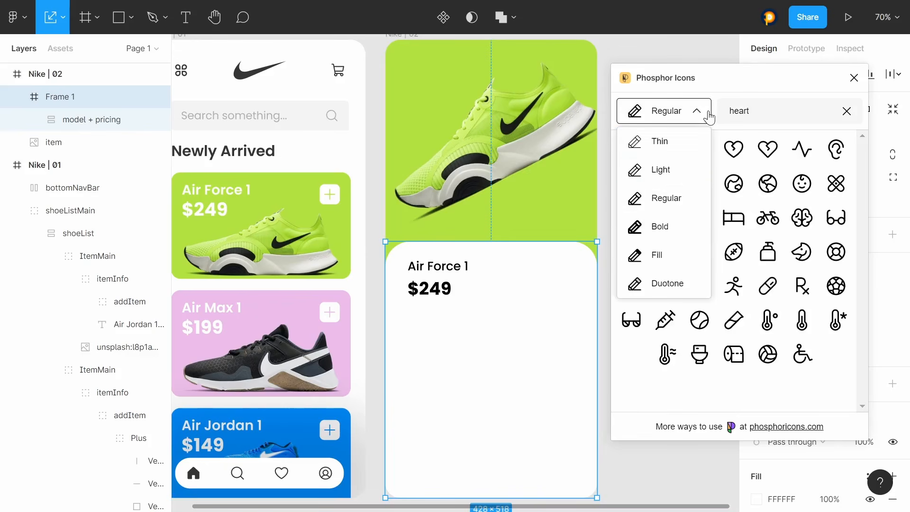
Step: Insert the Fill-style heart icon from Phosphor Icons and place it beside the shoe's name and price on the white card
{"action": "left_click", "coordinate": [662, 224]}
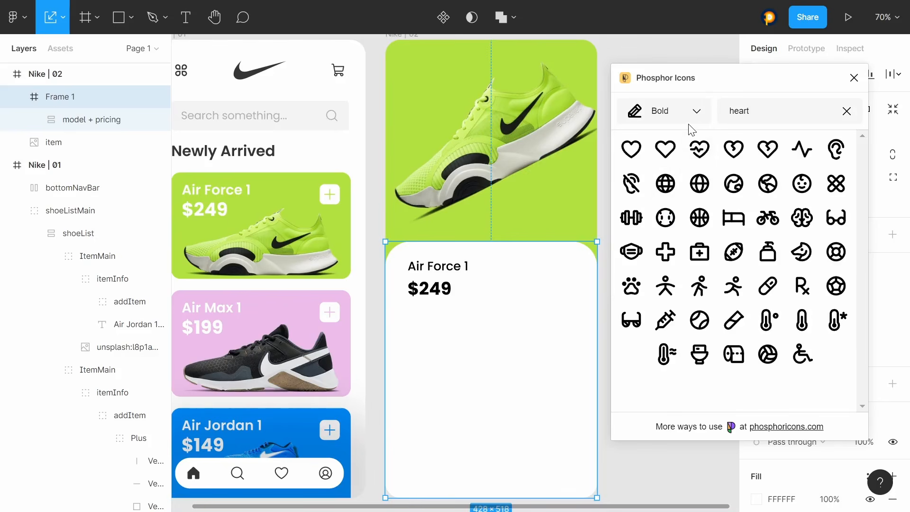
{"action": "left_click", "coordinate": [700, 111]}
{"action": "left_click", "coordinate": [660, 262]}
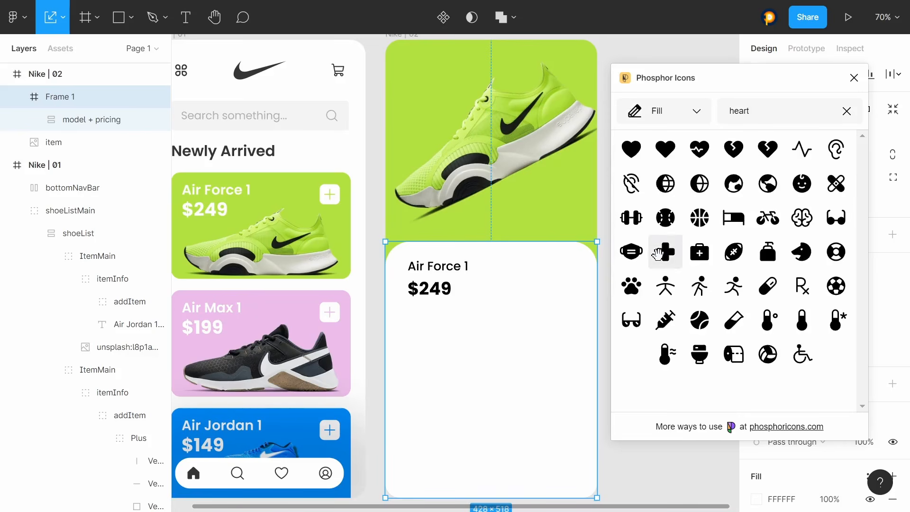
{"action": "left_click", "coordinate": [659, 151]}
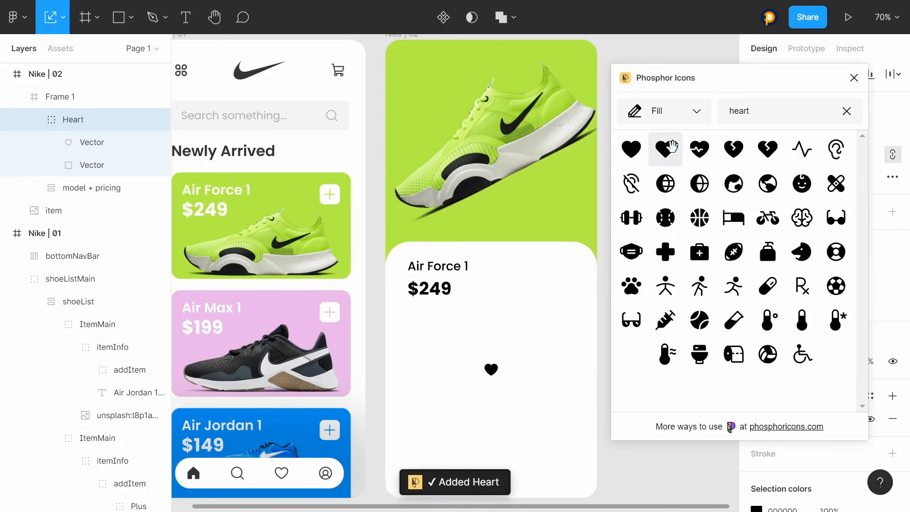
{"action": "left_click", "coordinate": [854, 77]}
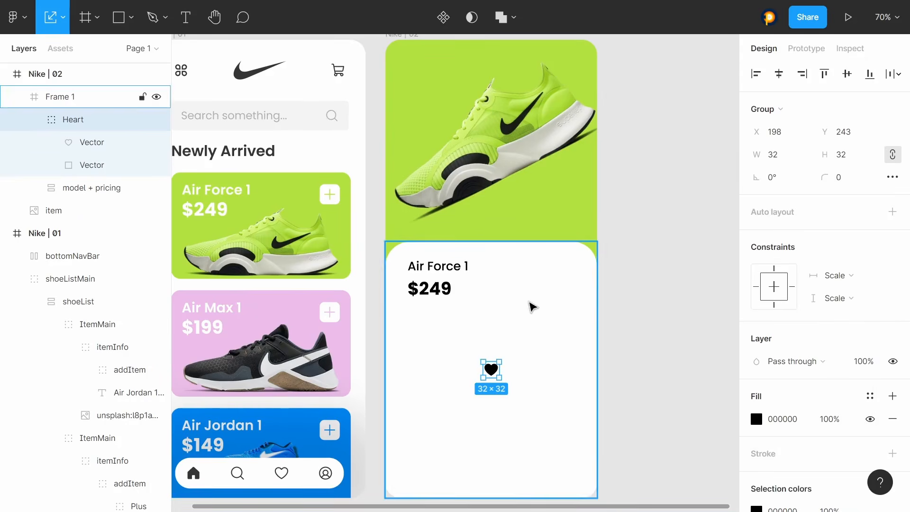
{"action": "left_click_drag", "start_coordinate": [494, 372], "coordinate": [543, 281]}
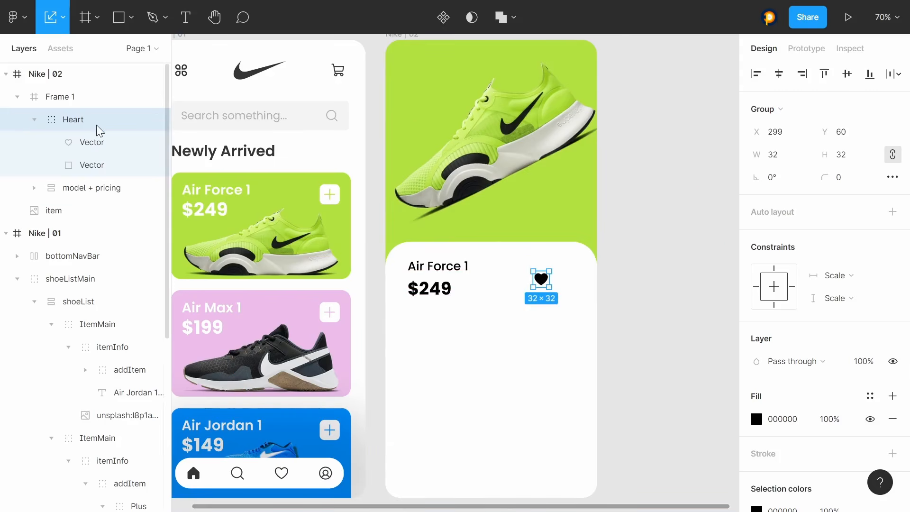
Step: Strip the Heart group of its empty bounding rectangle and apply auto layout so the frame wraps only the heart shape
{"action": "left_click", "coordinate": [34, 120]}
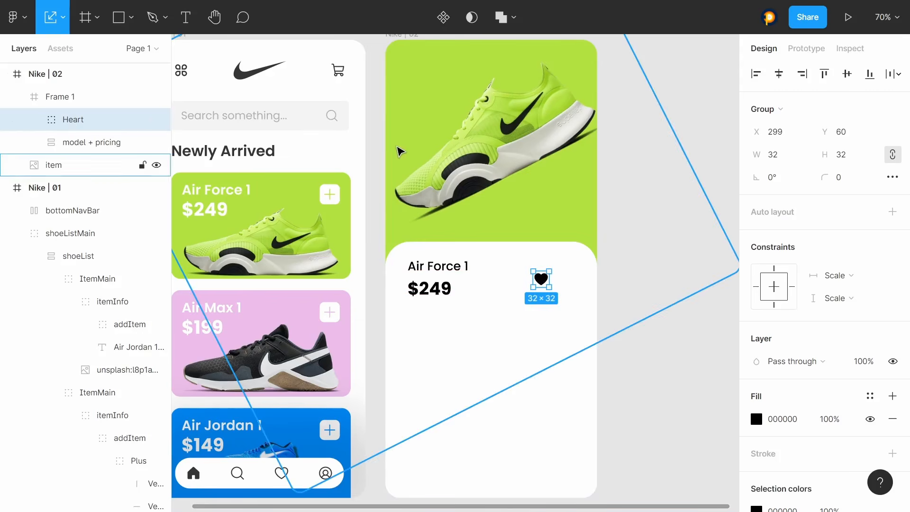
{"action": "key", "text": "shift+a"}
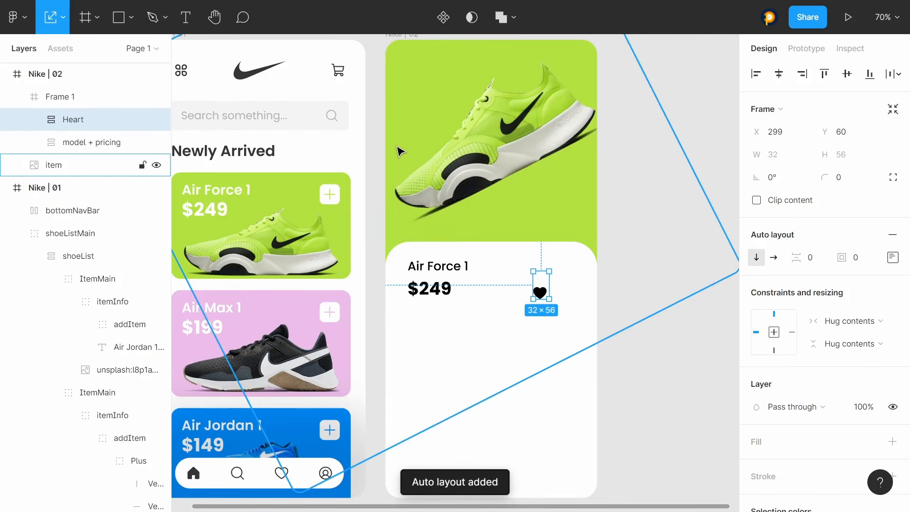
{"action": "key", "text": "ctrl+z"}
{"action": "key", "text": "shift+a"}
{"action": "key", "text": "ctrl+z"}
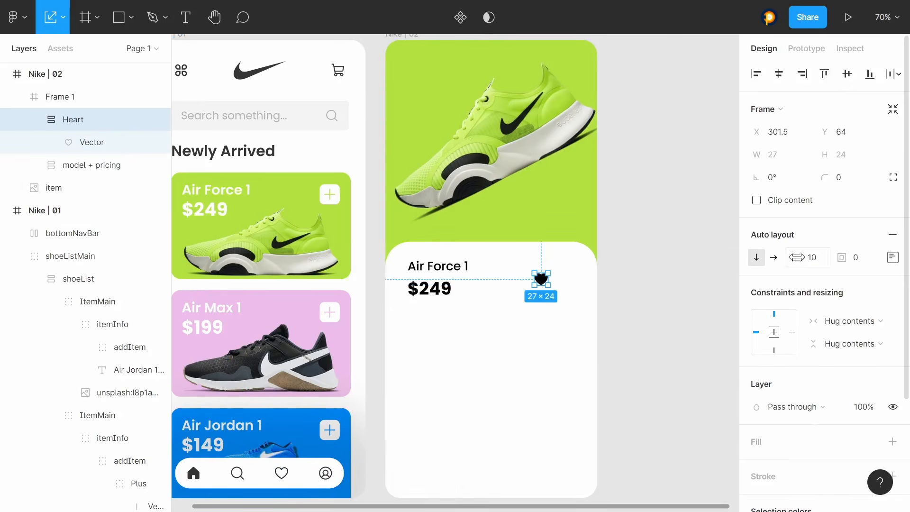
Step: Add a black 000000 inside stroke of thickness 1 to the Heart frame, leaving it without a fill
{"action": "scroll", "coordinate": [801, 333], "scroll_direction": "down", "scroll_amount": 4}
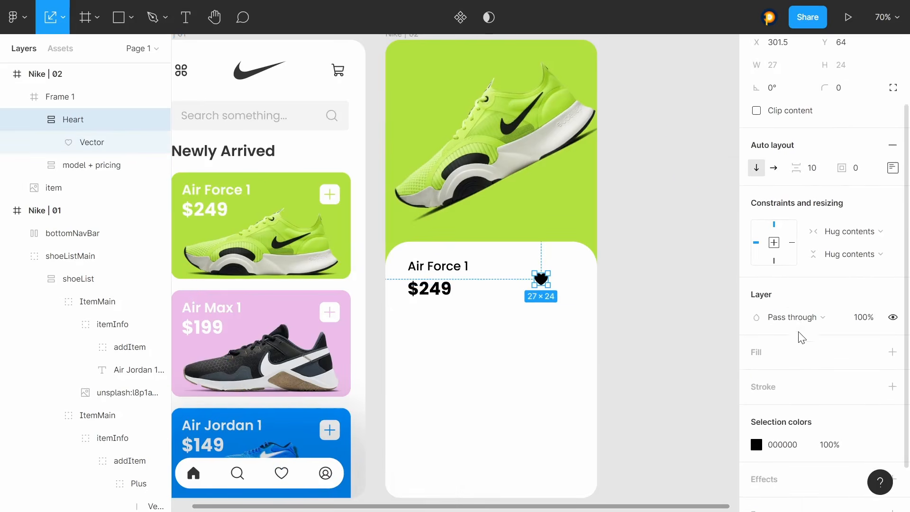
{"action": "left_click", "coordinate": [791, 356]}
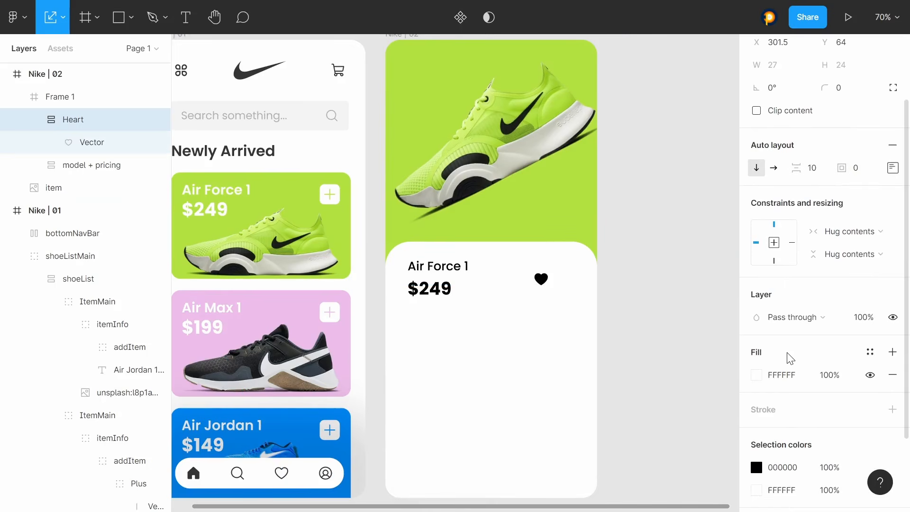
{"action": "left_click", "coordinate": [892, 375]}
{"action": "left_click", "coordinate": [809, 388]}
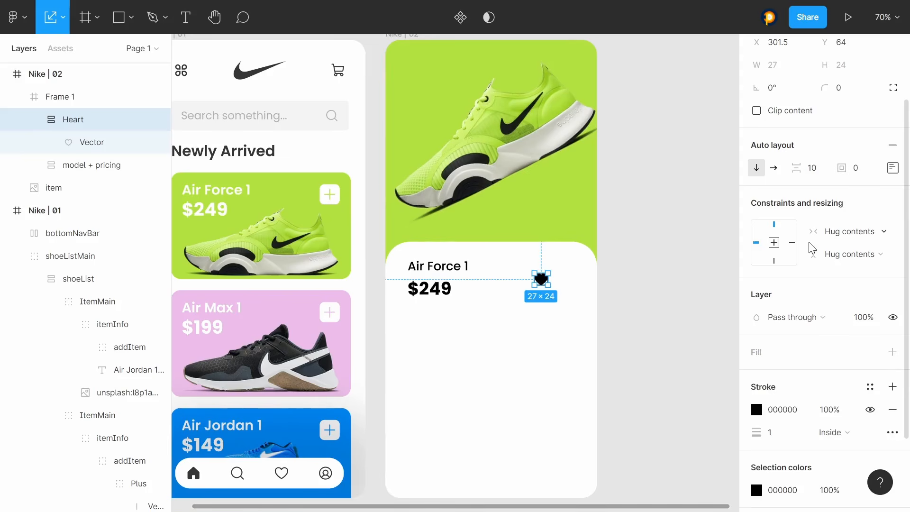
Step: Turn the Heart frame into a round badge with corner radius 41 and auto layout padding 13
{"action": "scroll", "coordinate": [812, 247], "scroll_direction": "up", "scroll_amount": 1}
{"action": "left_click_drag", "start_coordinate": [825, 118], "coordinate": [835, 119]}
{"action": "mouse_move", "coordinate": [845, 200]}
{"action": "left_mouse_down"}
{"action": "mouse_move", "coordinate": [886, 198]}
{"action": "mouse_move", "coordinate": [856, 200]}
{"action": "left_mouse_up"}
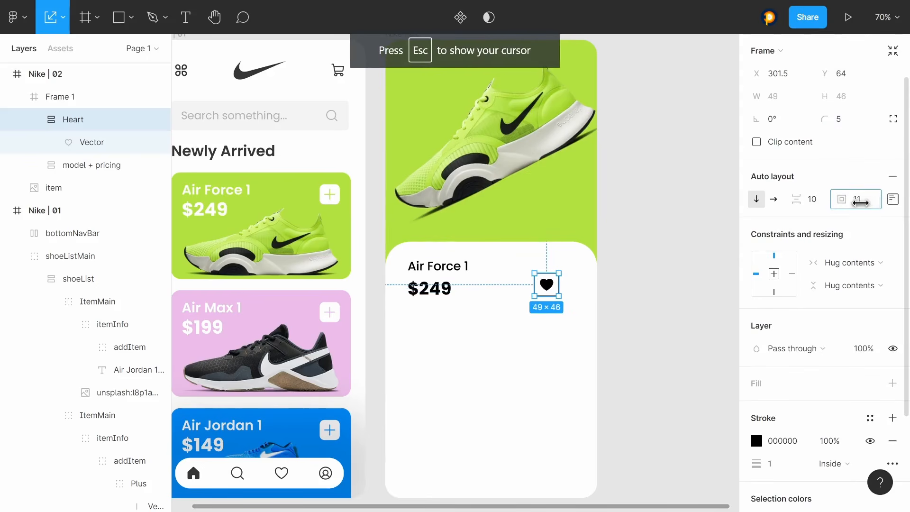
{"action": "mouse_move", "coordinate": [825, 119]}
{"action": "left_mouse_down"}
{"action": "mouse_move", "coordinate": [837, 118]}
{"action": "mouse_move", "coordinate": [823, 118]}
{"action": "left_mouse_up"}
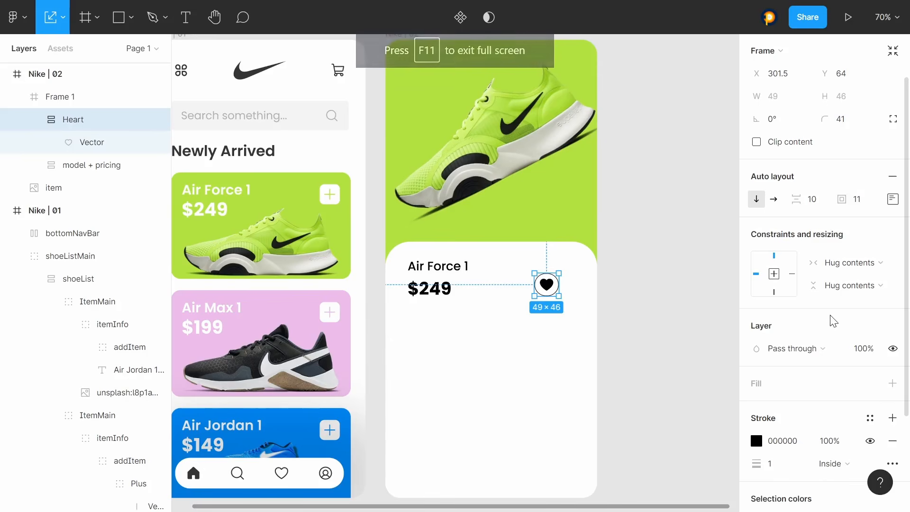
{"action": "scroll", "coordinate": [833, 322], "scroll_direction": "down", "scroll_amount": 3}
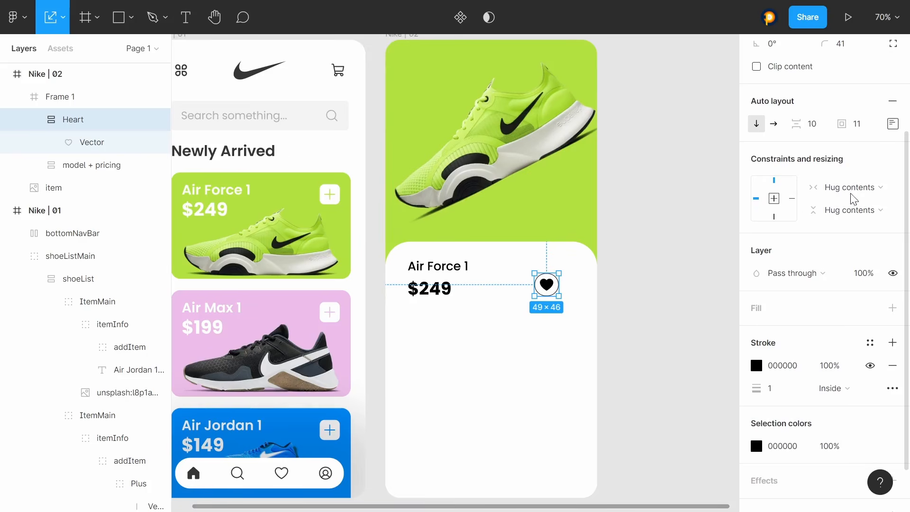
{"action": "left_click_drag", "start_coordinate": [842, 124], "coordinate": [847, 125]}
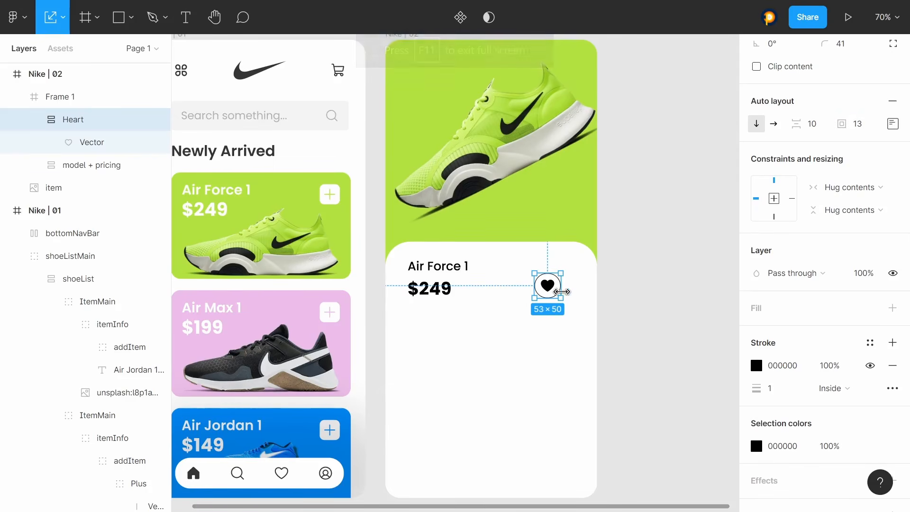
{"action": "left_click", "coordinate": [589, 281]}
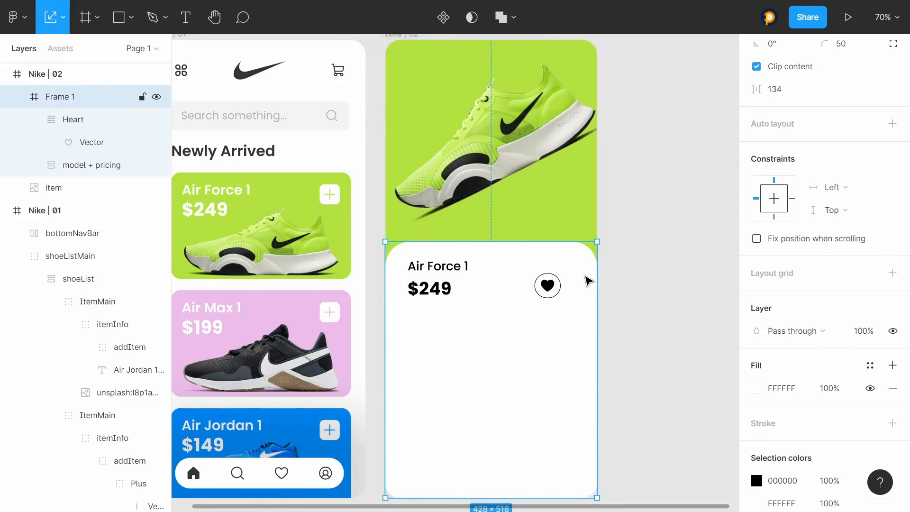
{"action": "left_click", "coordinate": [616, 267]}
{"action": "left_click", "coordinate": [569, 289]}
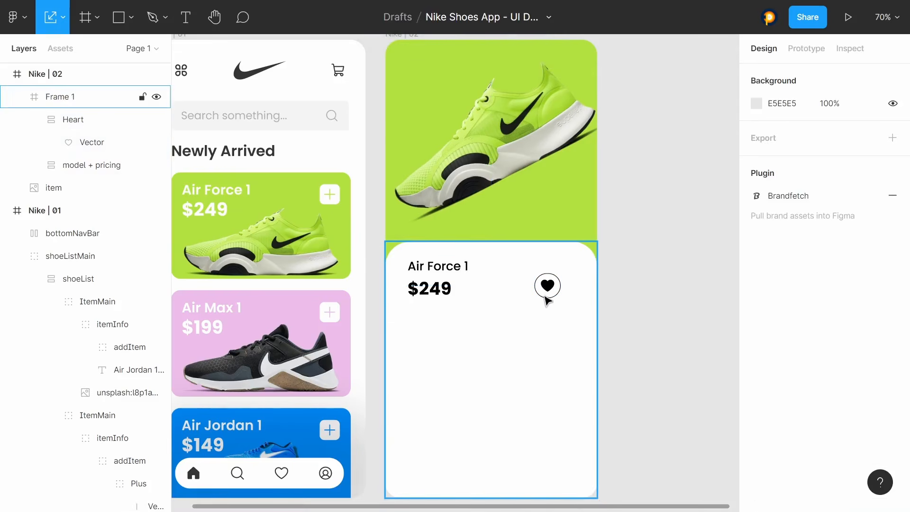
Step: Combine the Heart badge and the model + pricing block into one horizontal auto layout frame
{"action": "left_click", "coordinate": [549, 287]}
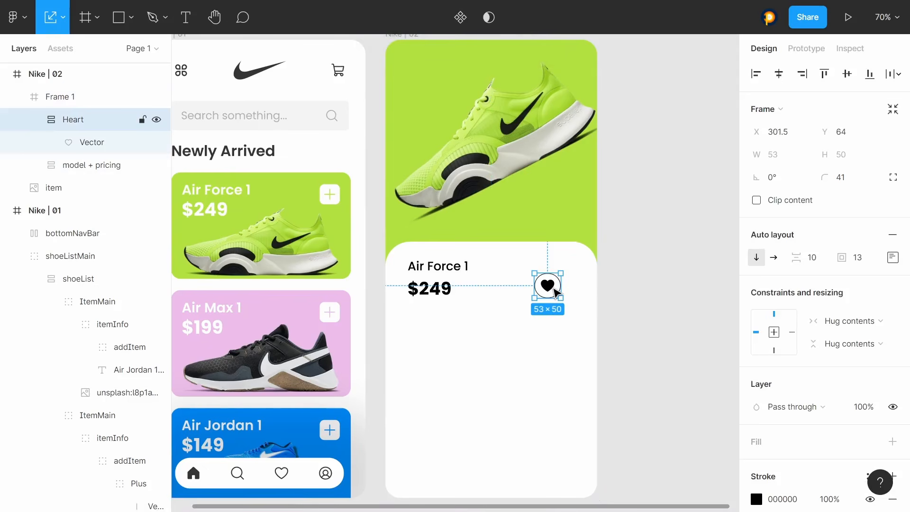
{"action": "left_click", "coordinate": [450, 290], "text": "shift"}
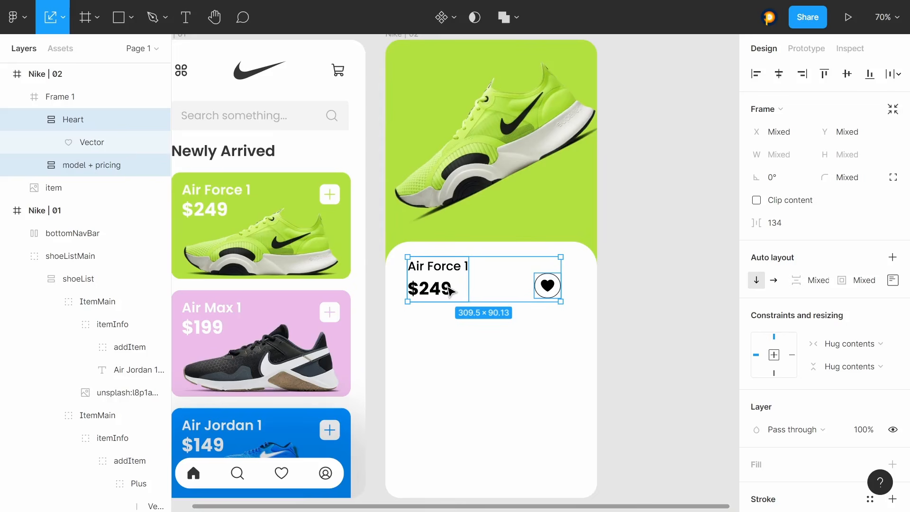
{"action": "key", "text": "shift+a"}
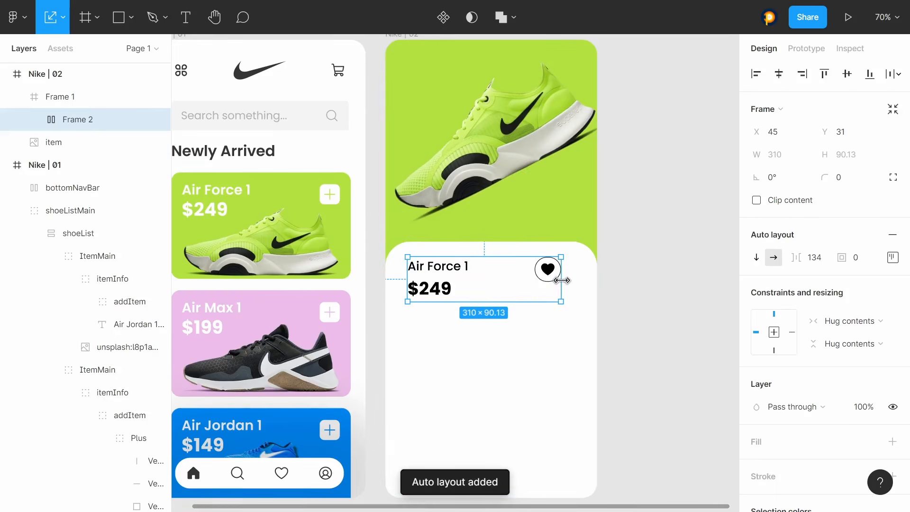
Step: Set the item spacing between the pricing block and heart badge to 161 and center their frame horizontally in the white card
{"action": "key", "text": "v"}
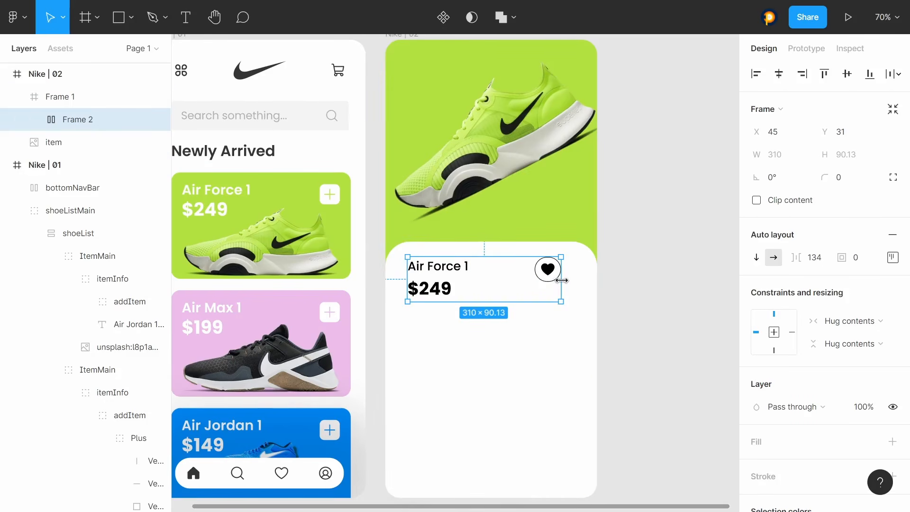
{"action": "left_click_drag", "start_coordinate": [560, 277], "coordinate": [572, 281]}
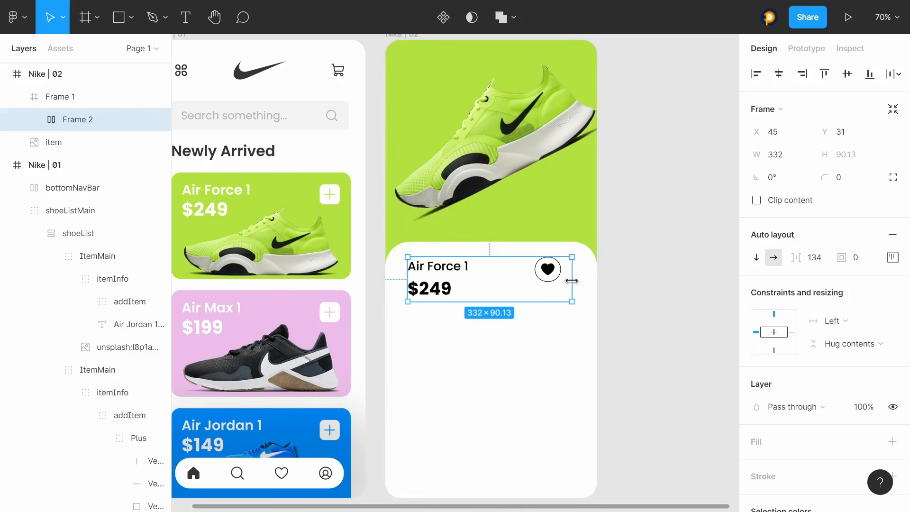
{"action": "key", "text": "ctrl+z"}
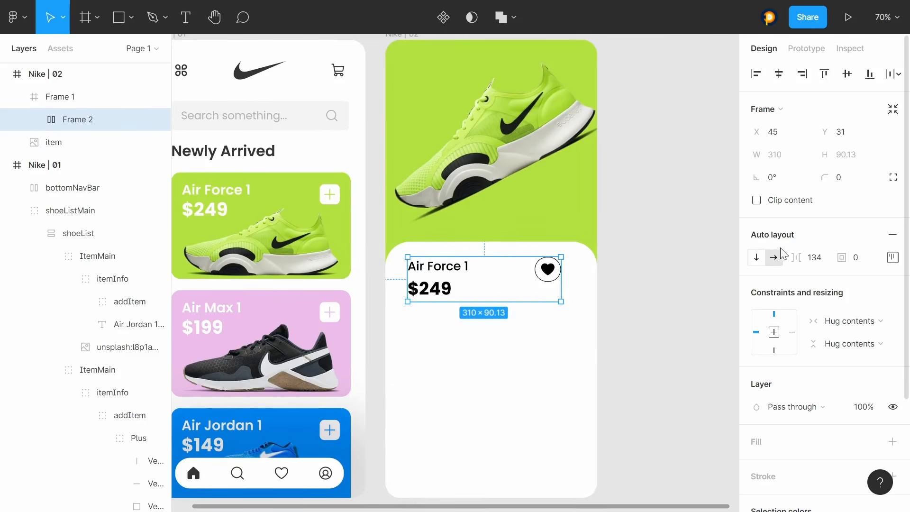
{"action": "left_click_drag", "start_coordinate": [796, 257], "coordinate": [822, 257]}
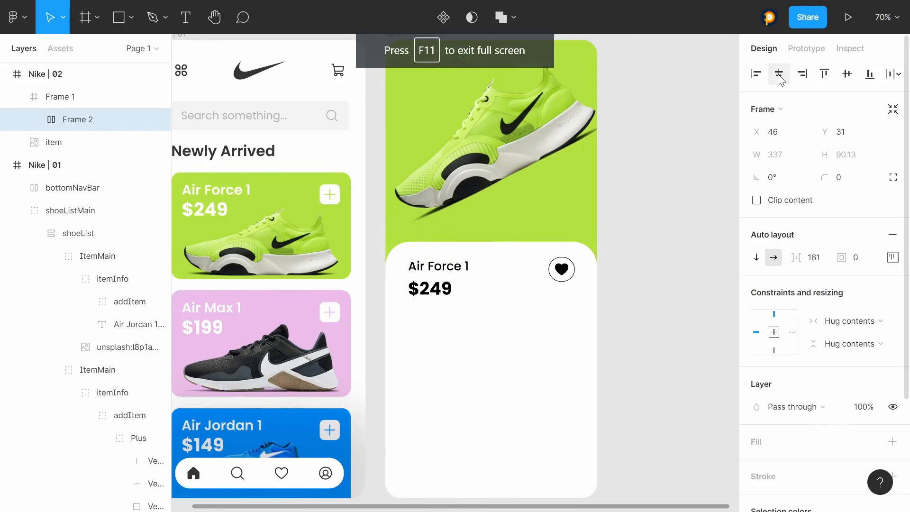
{"action": "left_click", "coordinate": [655, 168]}
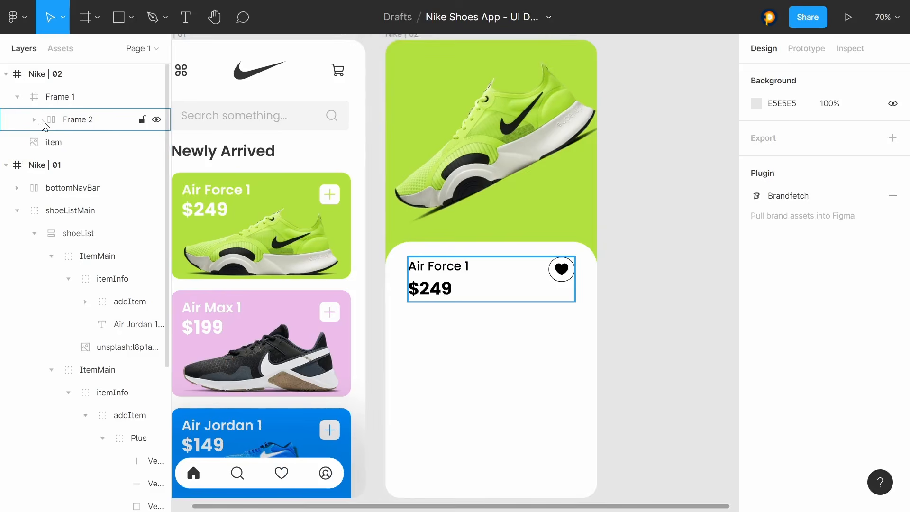
Step: Rename the auto layout frame holding the pricing and heart badge as "model + wishlist"
{"action": "double_click", "coordinate": [75, 119]}
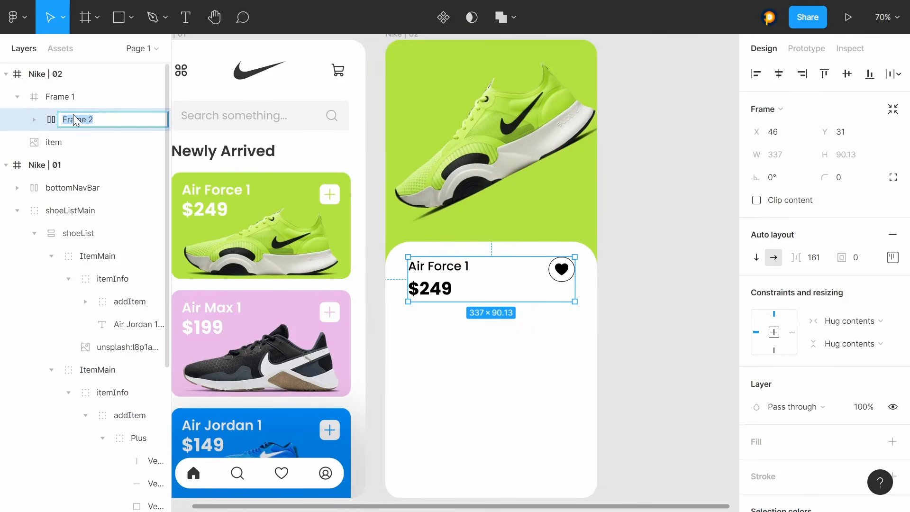
{"action": "type", "text": "mode"}
{"action": "type", "text": "l + wishlist"}
{"action": "key", "text": "Return"}
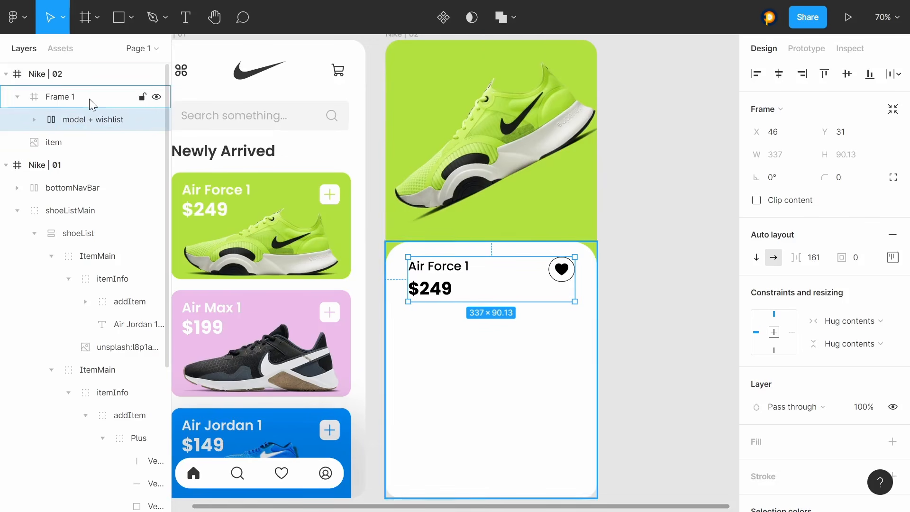
Step: Rename the white card frame, Frame 1, as "itemInfo"
{"action": "left_click", "coordinate": [89, 99]}
{"action": "double_click", "coordinate": [90, 99]}
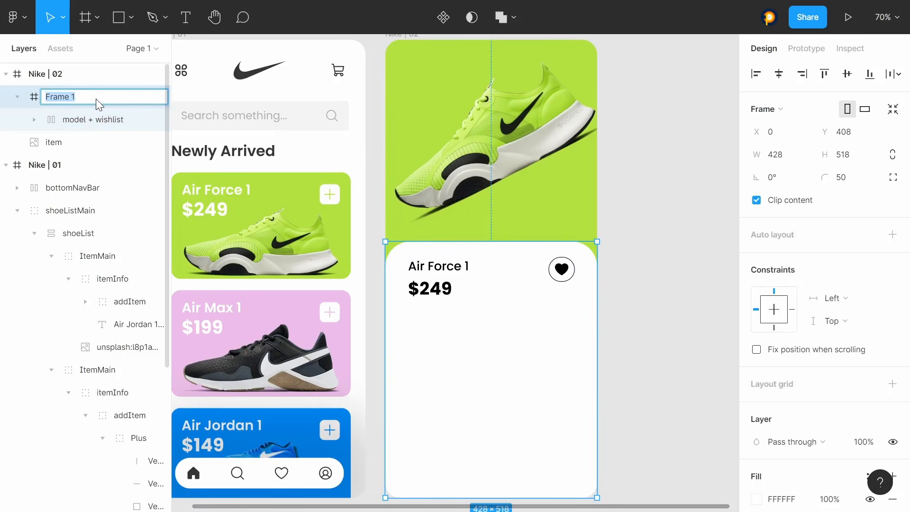
{"action": "type", "text": "itemInfo"}
{"action": "key", "text": "Return"}
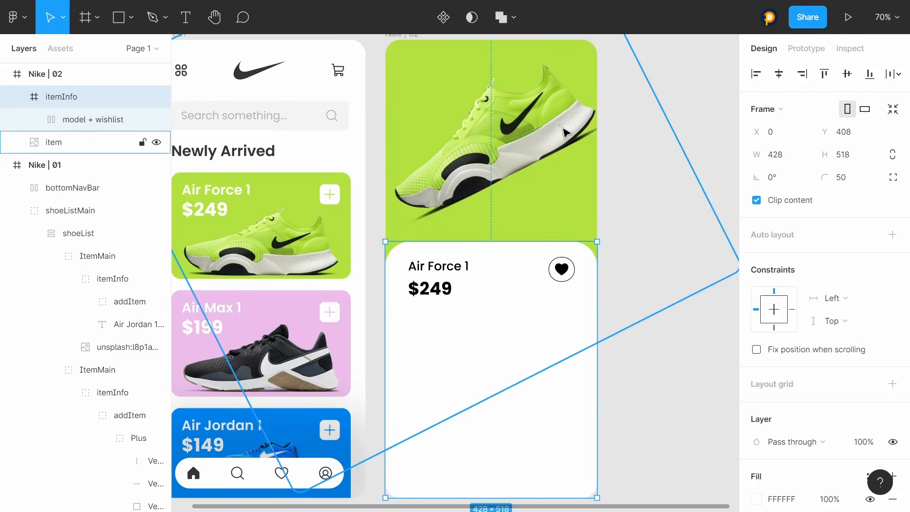
Step: Draw a text box about 331 × 104 below the price and fill it with one paragraph using the Lorem ipsum plugin
{"action": "left_click", "coordinate": [192, 32]}
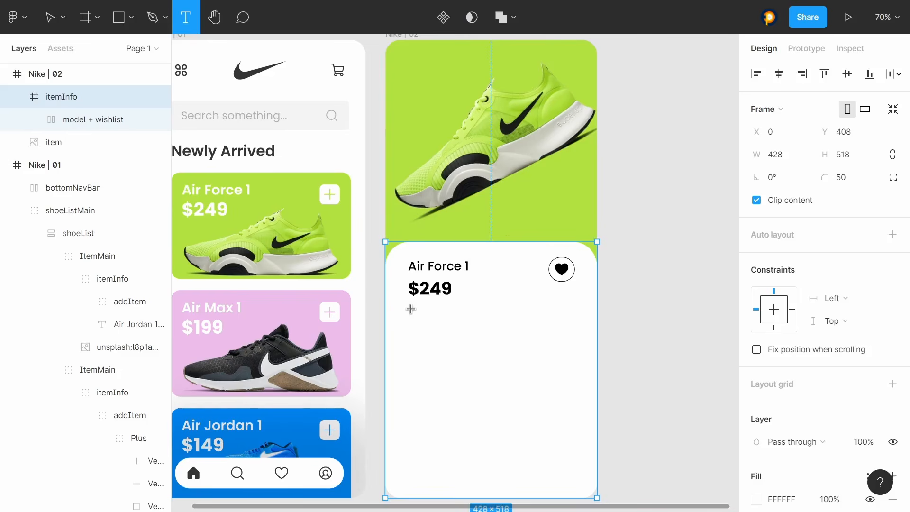
{"action": "left_click_drag", "start_coordinate": [411, 309], "coordinate": [576, 360]}
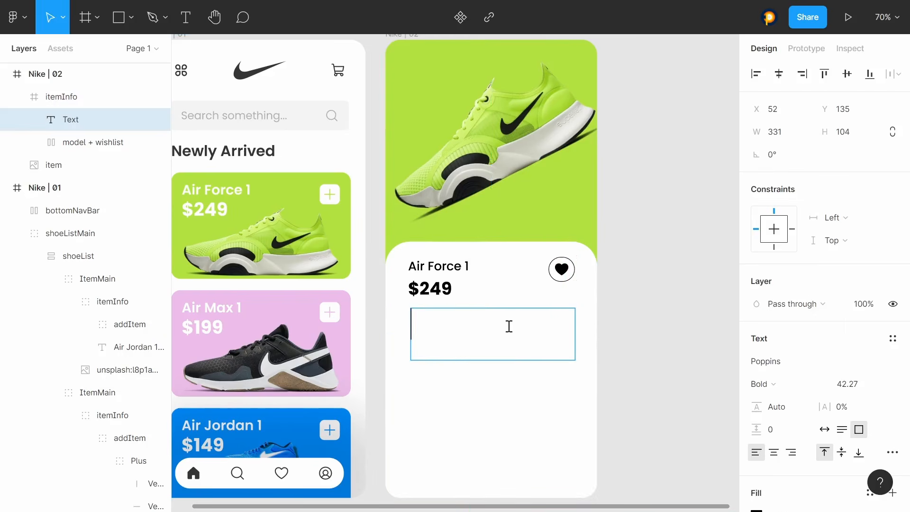
{"action": "right_click", "coordinate": [508, 325]}
{"action": "mouse_move", "coordinate": [556, 446]}
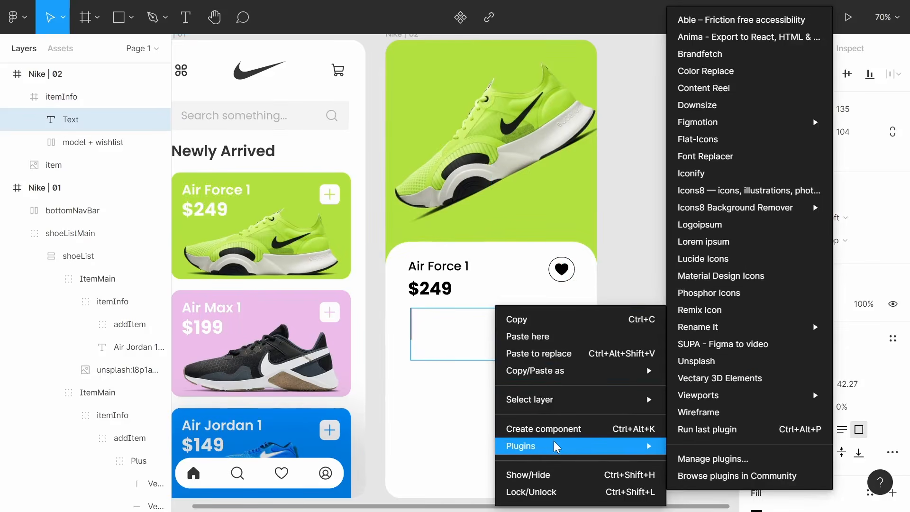
{"action": "left_click", "coordinate": [738, 246]}
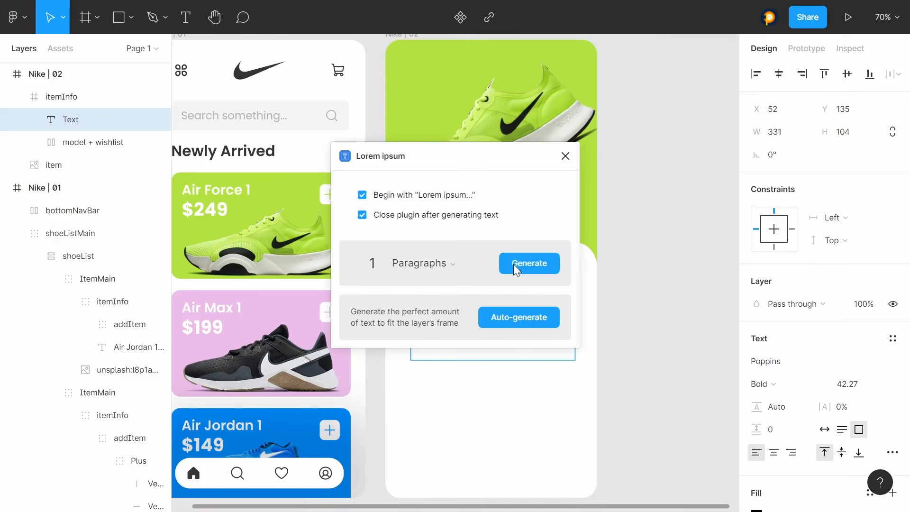
{"action": "left_click", "coordinate": [513, 264]}
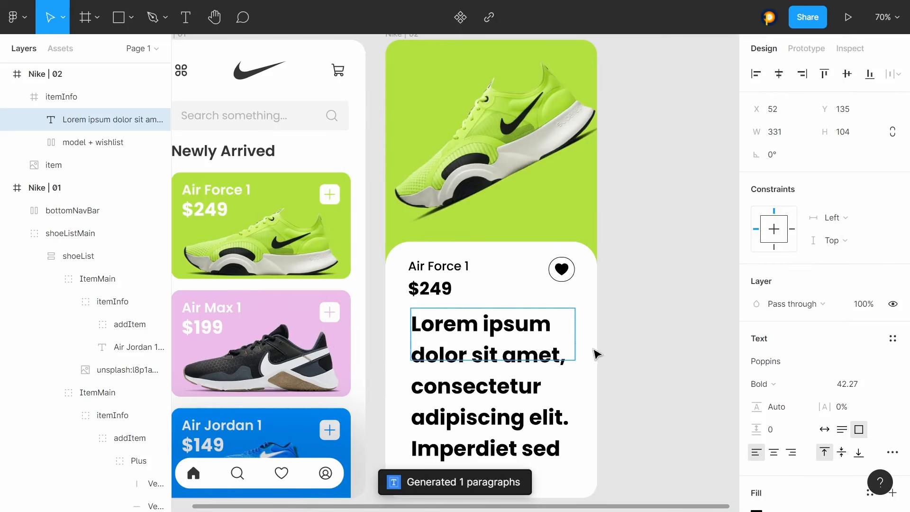
Step: Set the lorem ipsum description text to Poppins Regular at font size 10
{"action": "key", "text": "Return"}
{"action": "left_click", "coordinate": [773, 385]}
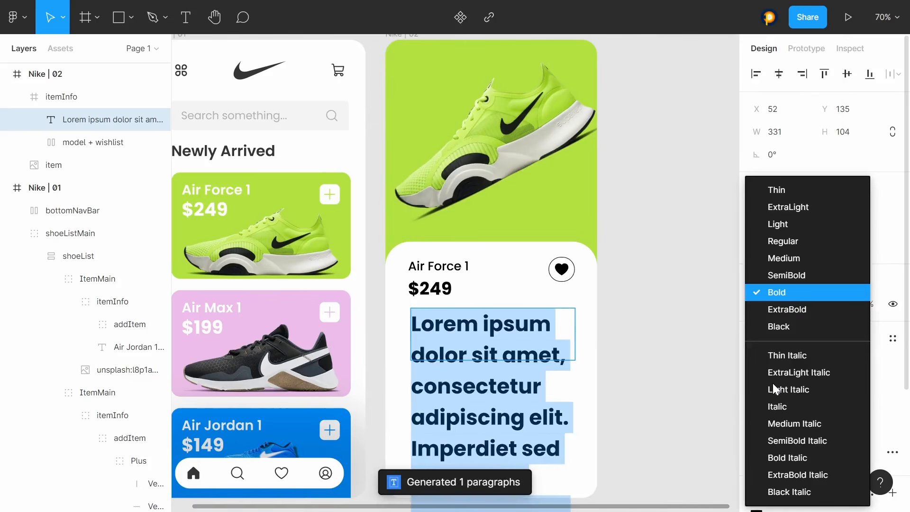
{"action": "left_click", "coordinate": [785, 247]}
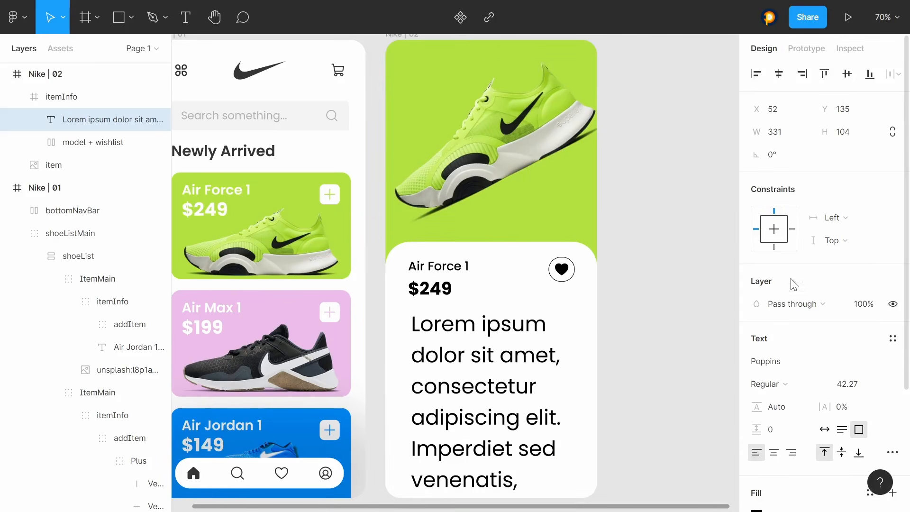
{"action": "left_click", "coordinate": [852, 383]}
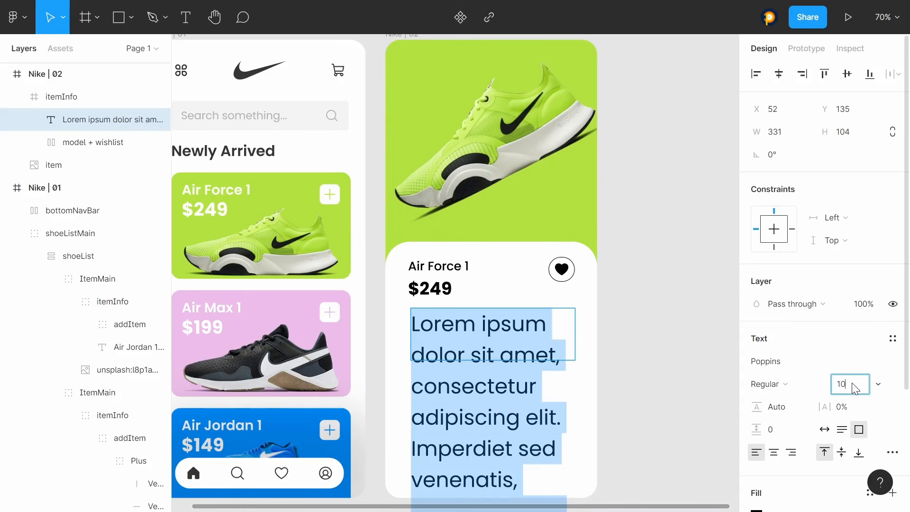
{"action": "key", "text": "Return"}
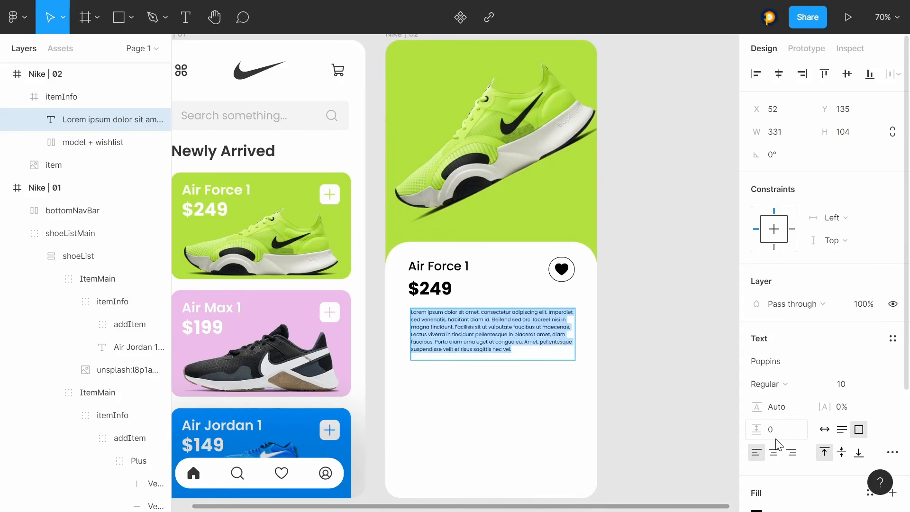
Step: Change the description text's fill to gray 979797 and finish editing the text
{"action": "scroll", "coordinate": [773, 427], "scroll_direction": "down", "scroll_amount": 3}
{"action": "left_click", "coordinate": [757, 354]}
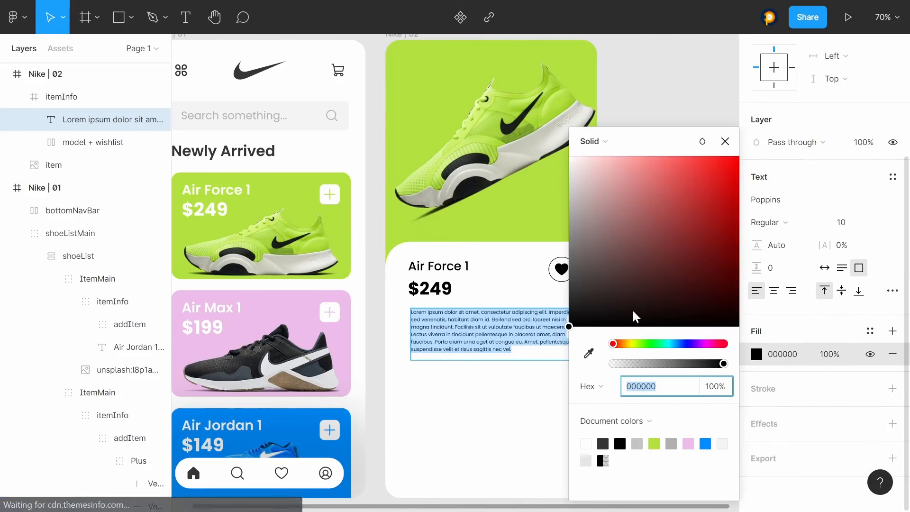
{"action": "left_click_drag", "start_coordinate": [583, 230], "coordinate": [553, 233]}
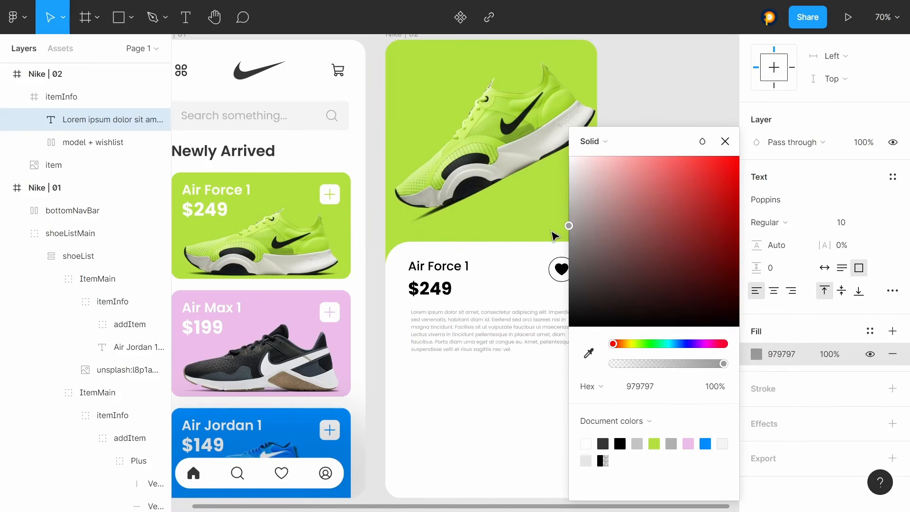
{"action": "left_click", "coordinate": [726, 141]}
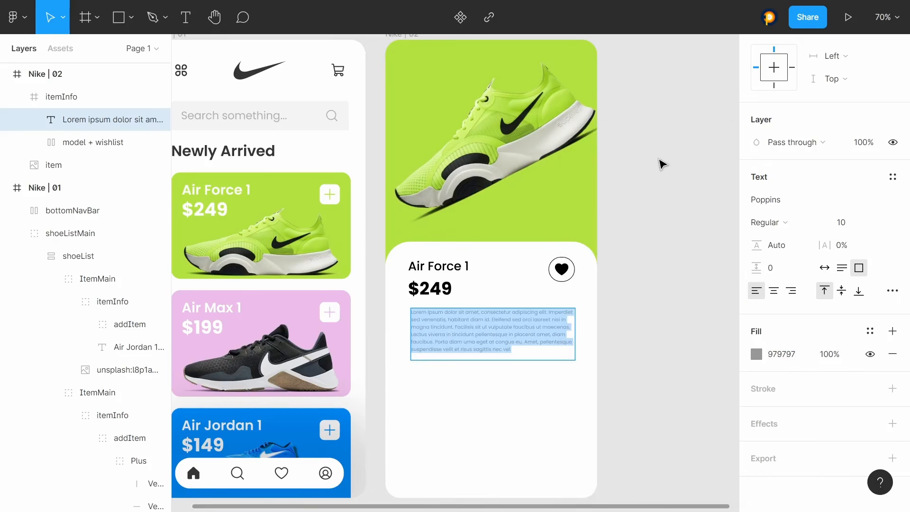
{"action": "left_click", "coordinate": [511, 349]}
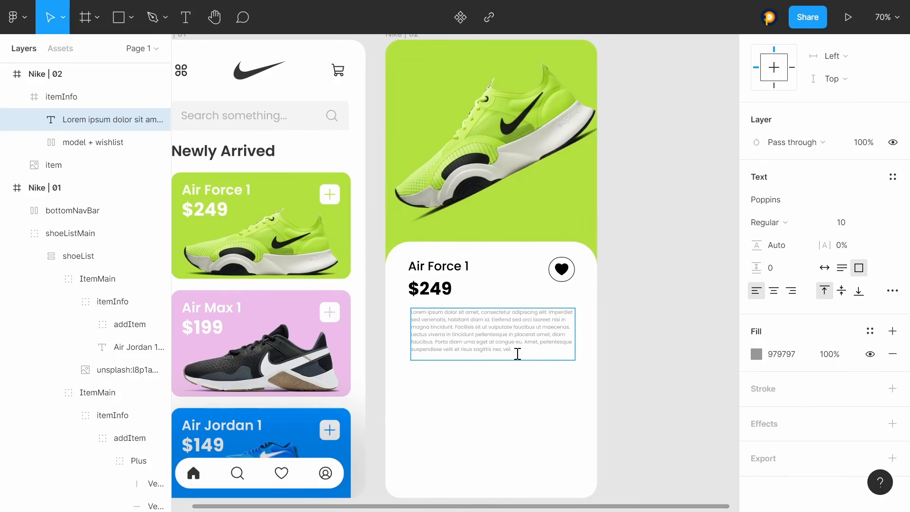
{"action": "key", "text": "Escape"}
{"action": "left_click", "coordinate": [711, 223]}
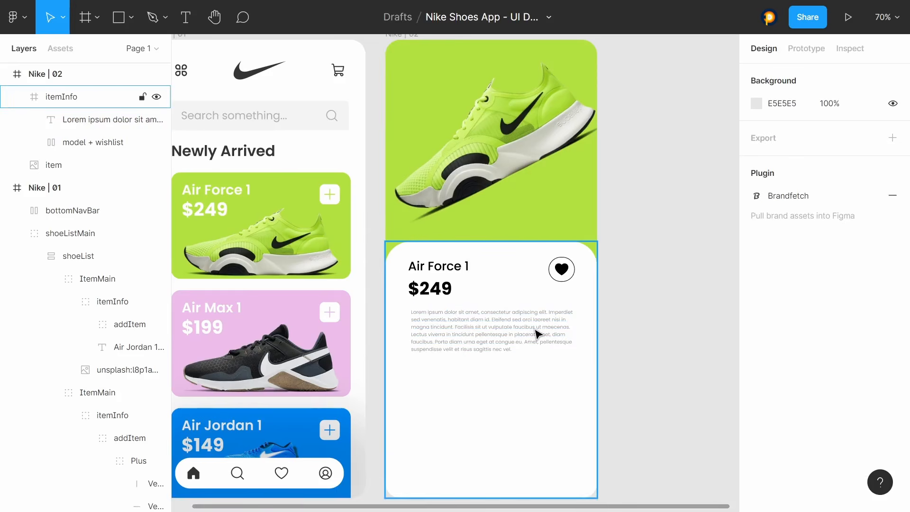
Step: Widen the description text box to about 352 and center it horizontally in the white card
{"action": "double_click", "coordinate": [498, 339]}
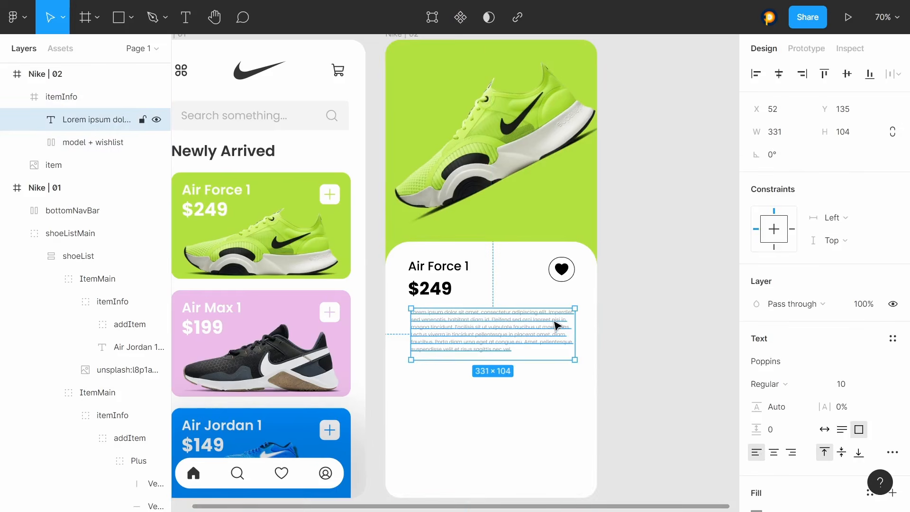
{"action": "left_click_drag", "start_coordinate": [584, 323], "coordinate": [585, 325]}
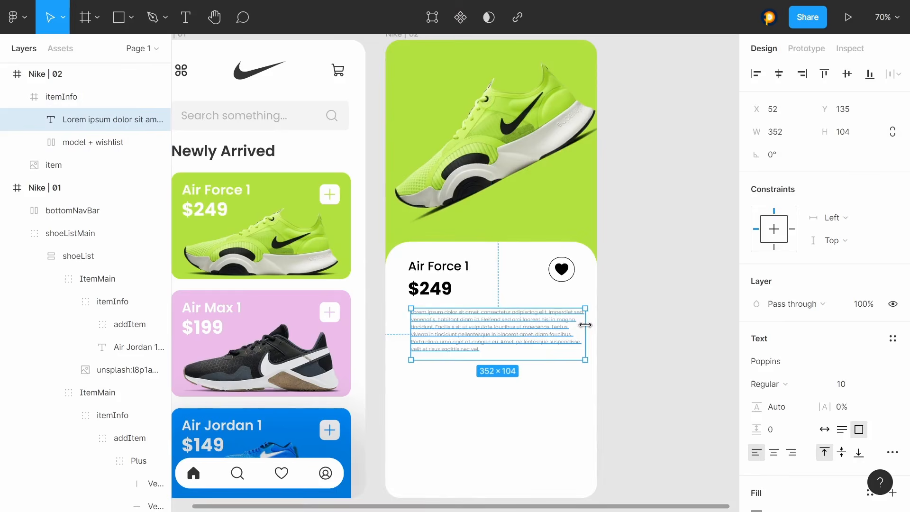
{"action": "left_click", "coordinate": [778, 75]}
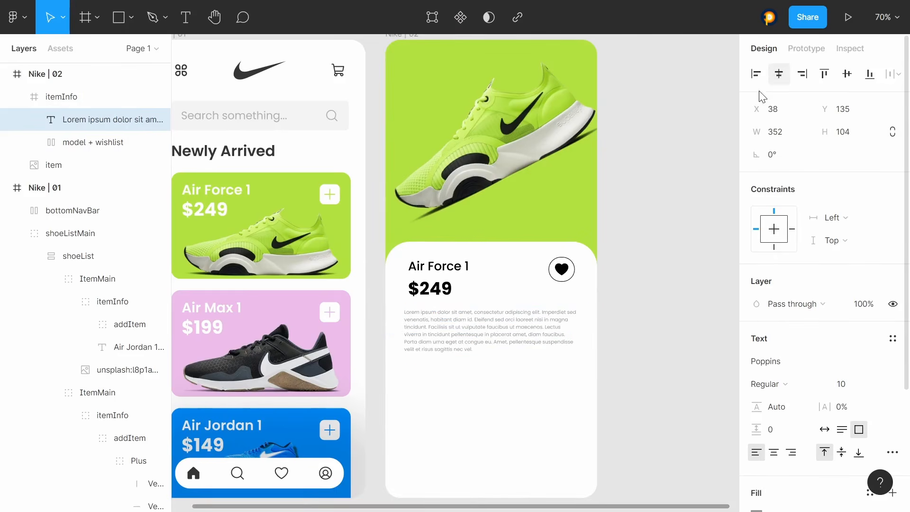
{"action": "left_click", "coordinate": [726, 136]}
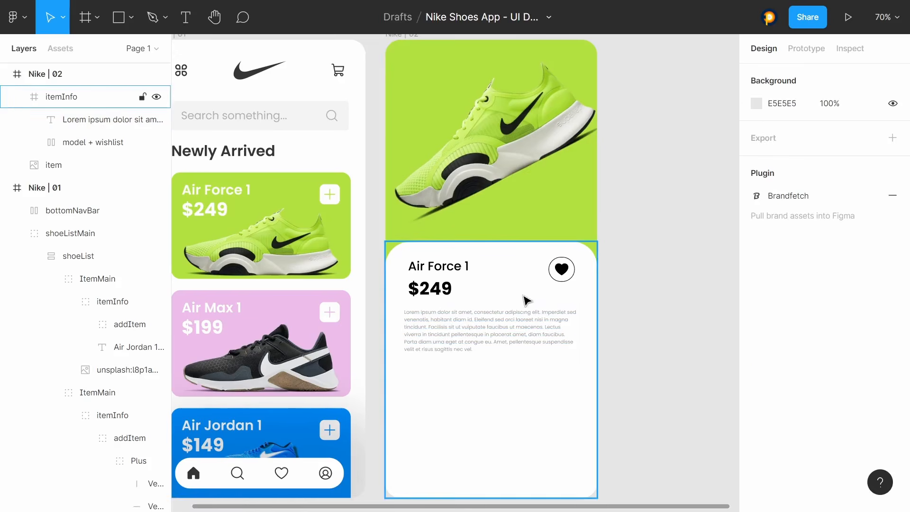
{"action": "double_click", "coordinate": [525, 326]}
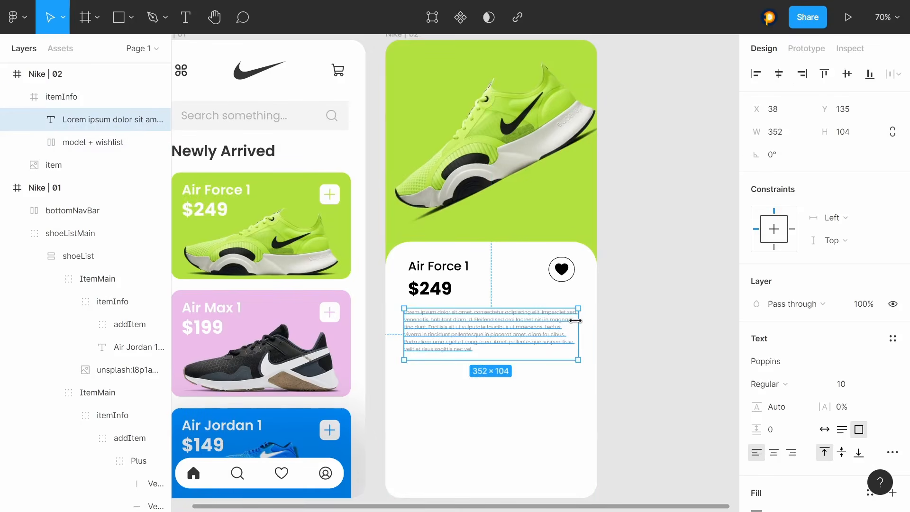
{"action": "left_click_drag", "start_coordinate": [577, 323], "coordinate": [580, 323]}
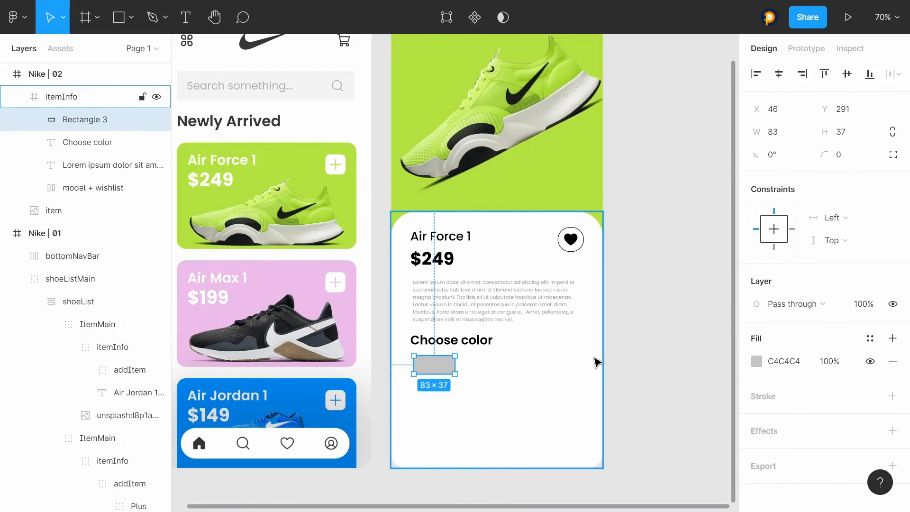
Step: Fill the rectangle under "Choose color" with green B3E140 sampled from the shoe image's background
{"action": "left_click", "coordinate": [754, 364]}
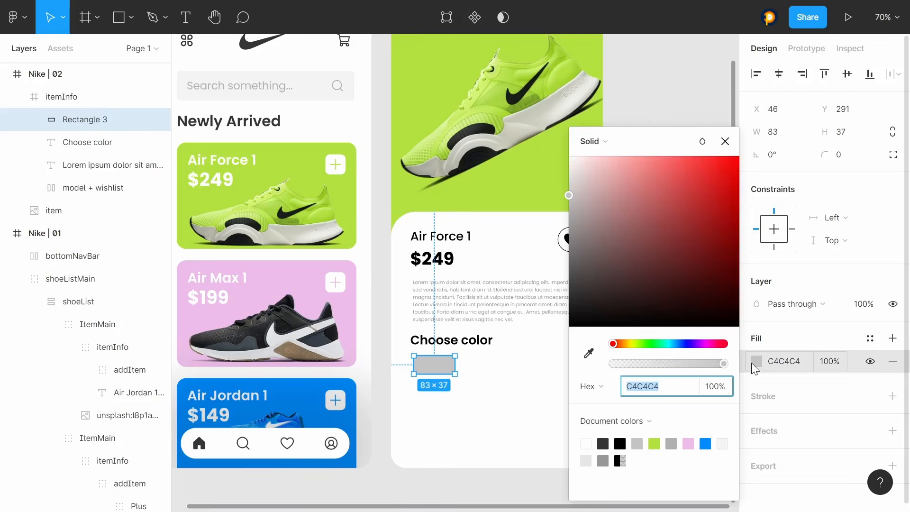
{"action": "left_click", "coordinate": [589, 353]}
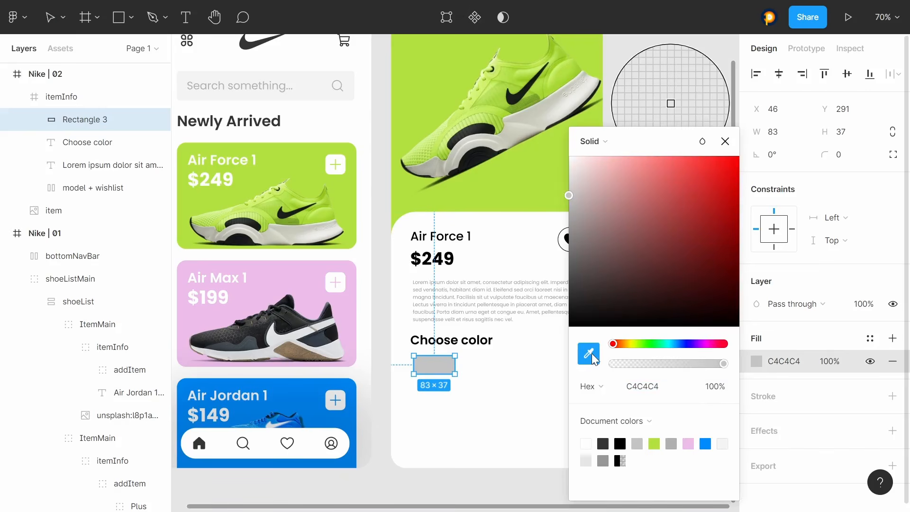
{"action": "left_click", "coordinate": [537, 161]}
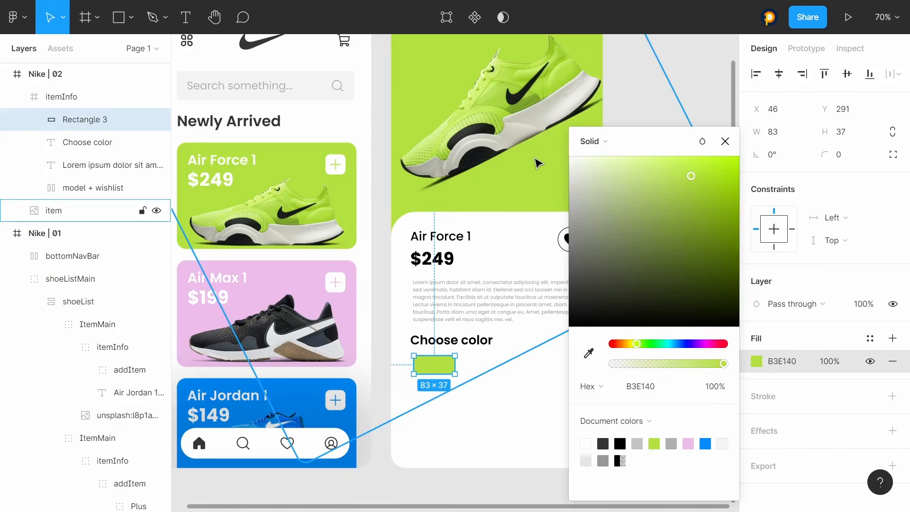
{"action": "left_click", "coordinate": [726, 141]}
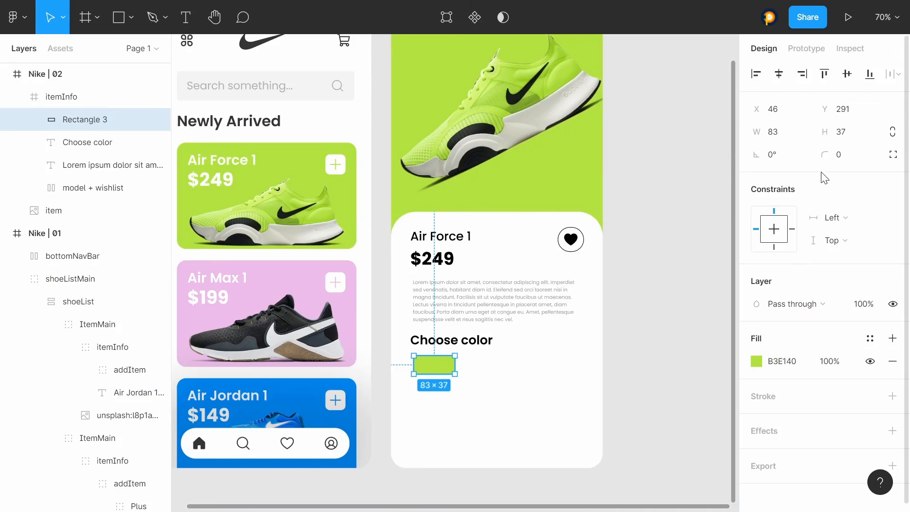
Step: Set the green swatch's corner radius to 10
{"action": "left_click_drag", "start_coordinate": [825, 154], "coordinate": [42, 157]}
{"action": "left_click", "coordinate": [856, 157]}
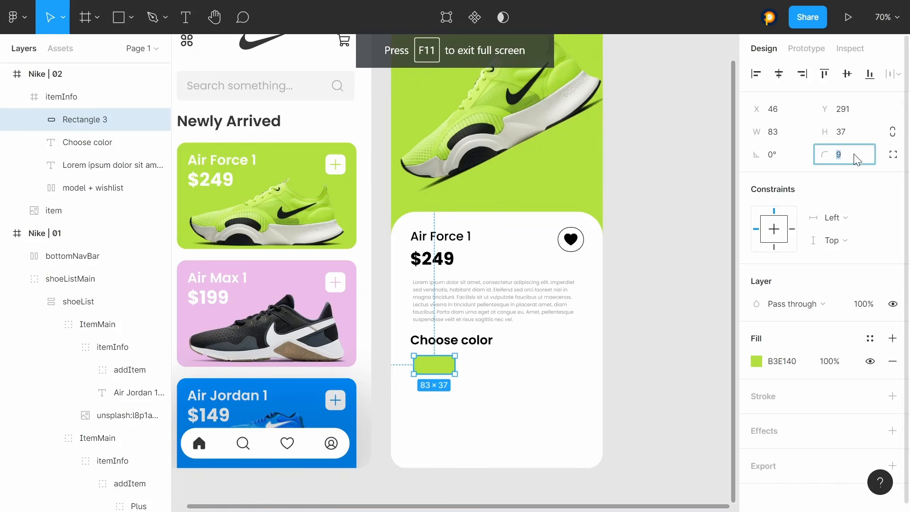
{"action": "type", "text": "10"}
{"action": "key", "text": "Return"}
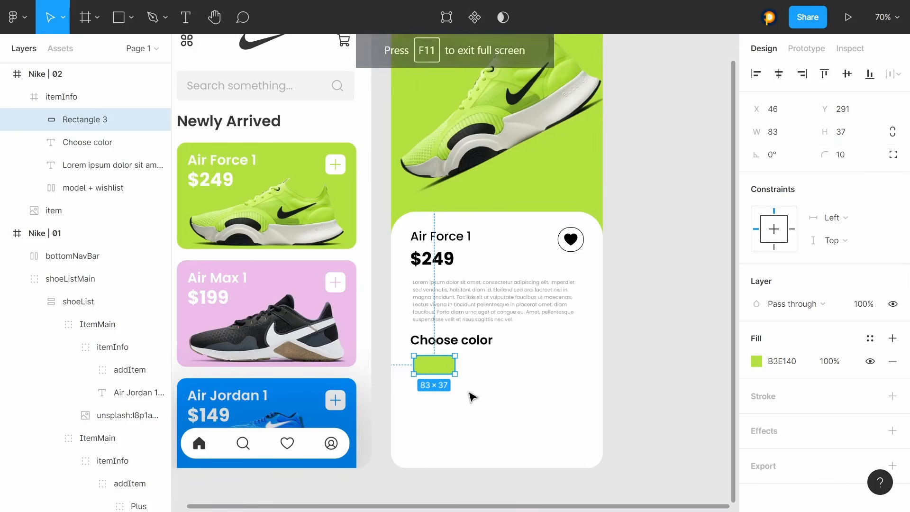
Step: Duplicate the green swatch and move the copy right in the same row to X 146
{"action": "key", "text": "ctrl+d"}
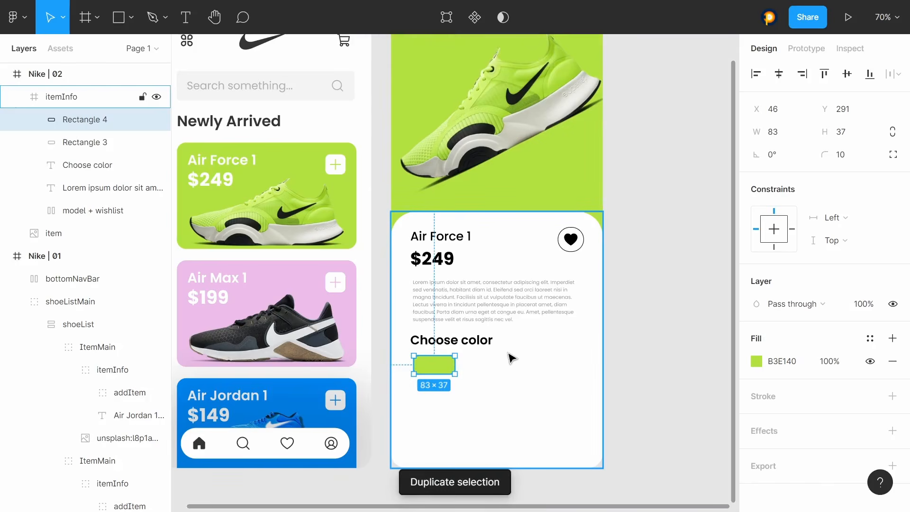
{"action": "key", "text": "shift+Right"}
{"action": "key", "text": "shift+Right"}
{"action": "key", "text": "shift+Right"}
{"action": "key", "text": "shift+Right"}
{"action": "key", "text": "shift+Right"}
{"action": "key", "text": "shift+Right"}
{"action": "key", "text": "shift+Right"}
{"action": "key", "text": "shift+Right"}
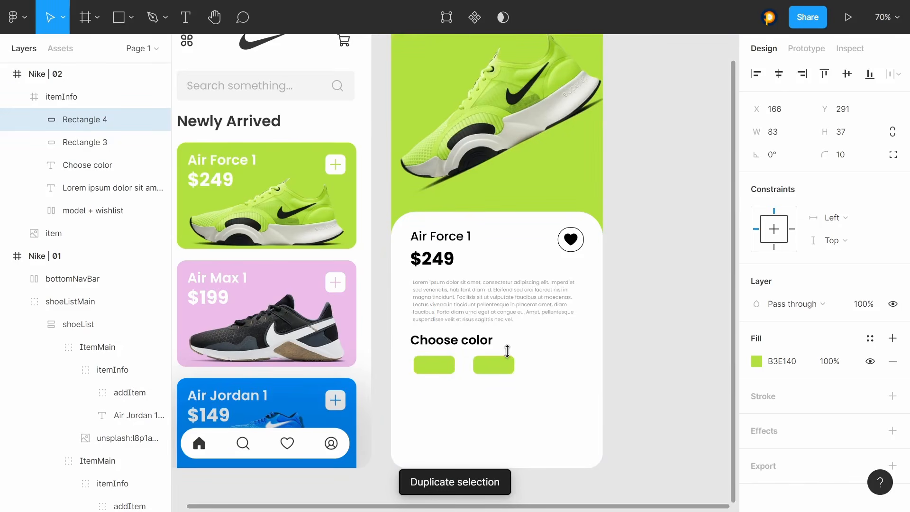
Step: Recolor the second swatch to blue 0244C5
{"action": "left_click", "coordinate": [756, 361]}
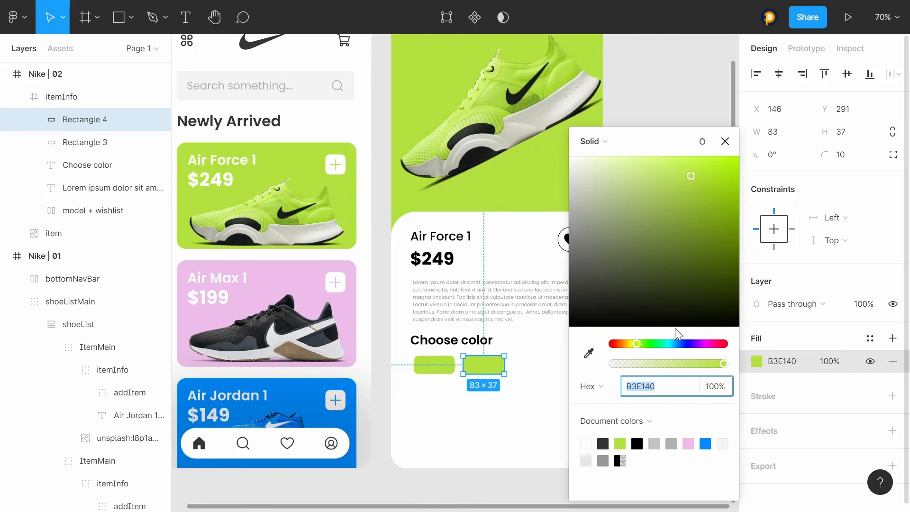
{"action": "left_click_drag", "start_coordinate": [678, 344], "coordinate": [690, 343]}
{"action": "left_click_drag", "start_coordinate": [711, 190], "coordinate": [738, 196]}
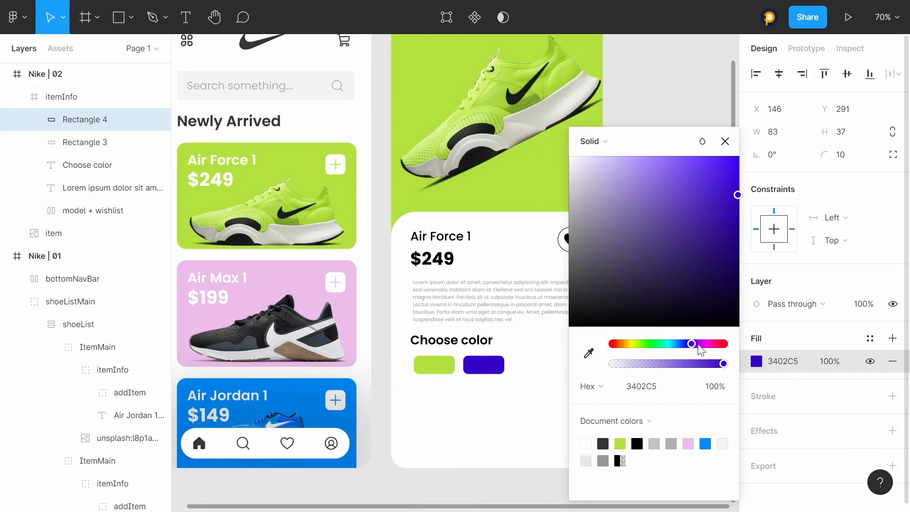
{"action": "left_click_drag", "start_coordinate": [692, 344], "coordinate": [630, 344]}
Step: Duplicate the blue swatch as a third one at X 246 and fill it with yellow FFE600
{"action": "key", "text": "ctrl+d"}
{"action": "left_click", "coordinate": [757, 362]}
{"action": "left_click", "coordinate": [673, 280]}
{"action": "left_click_drag", "start_coordinate": [686, 235], "coordinate": [737, 157]}
{"action": "left_click", "coordinate": [725, 141]}
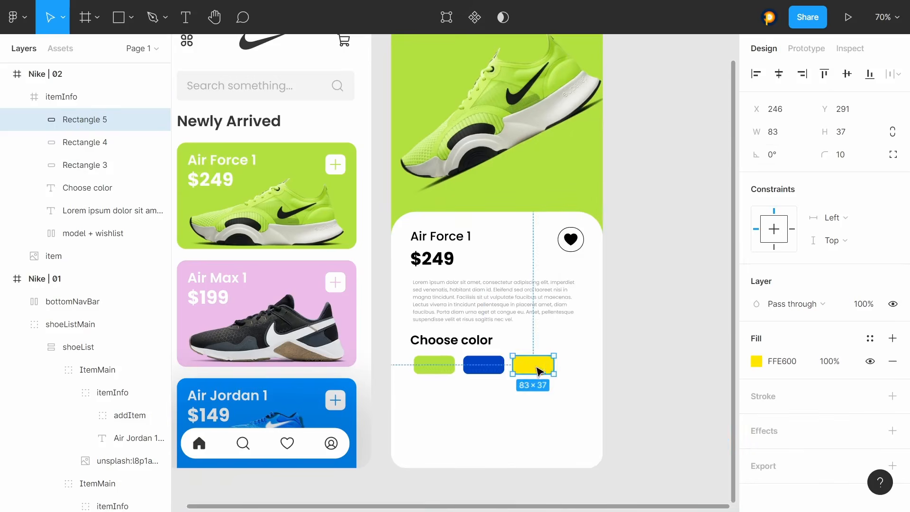
Step: Wrap the three color swatches in a horizontal auto layout frame
{"action": "left_click_drag", "start_coordinate": [86, 119], "coordinate": [86, 157]}
{"action": "left_click", "coordinate": [114, 120]}
{"action": "key", "text": "shift+a"}
{"action": "key", "text": "shift+a"}
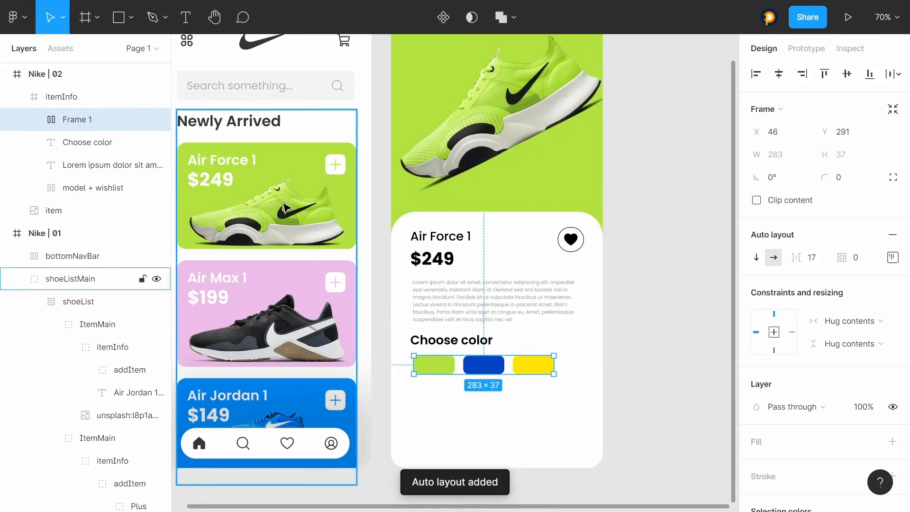
Step: Duplicate a swatch inside the auto layout row to add a fourth one and recolor it red
{"action": "left_click", "coordinate": [100, 142]}
{"action": "key", "text": "ctrl+d"}
{"action": "left_click", "coordinate": [756, 333]}
{"action": "left_click_drag", "start_coordinate": [688, 344], "coordinate": [724, 344]}
{"action": "left_click_drag", "start_coordinate": [711, 190], "coordinate": [737, 145]}
Step: Rename the swatch row as "colorOptions" and wrap it with the "Choose color" text in a vertical auto layout frame
{"action": "double_click", "coordinate": [70, 120]}
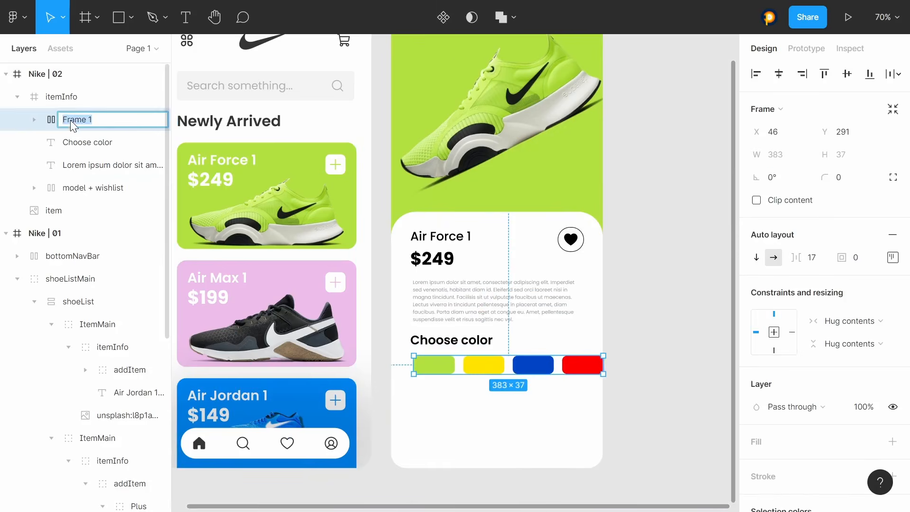
{"action": "type", "text": "colorOptions"}
{"action": "left_click", "coordinate": [97, 142], "text": "shift"}
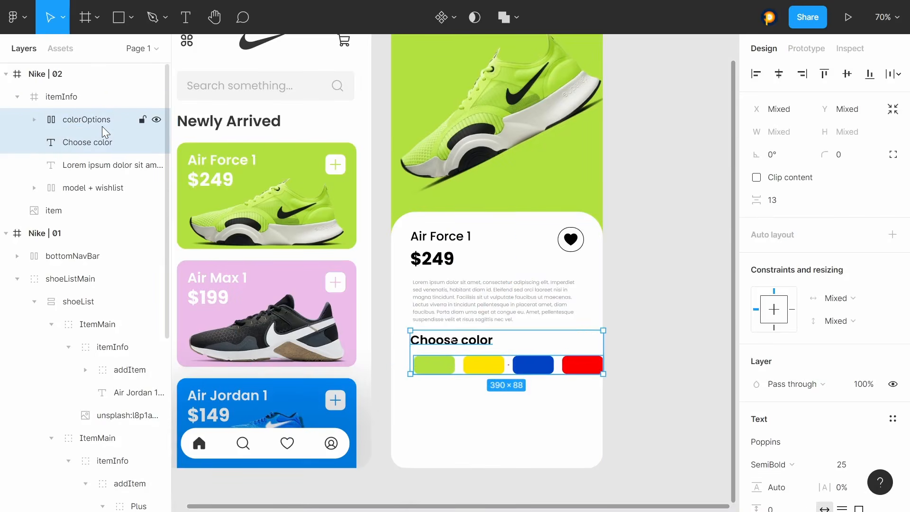
{"action": "key", "text": "shift+a"}
Step: Scale the colorOptions row down proportionally to about 324 wide with the Scale tool
{"action": "left_click", "coordinate": [578, 365]}
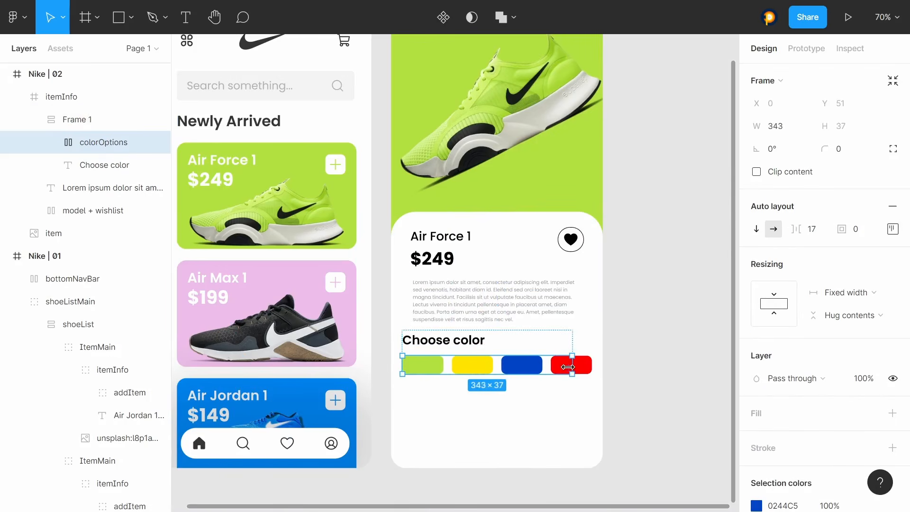
{"action": "key", "text": "k"}
{"action": "left_click_drag", "start_coordinate": [591, 366], "coordinate": [563, 364]}
Step: Rename the frame holding the heading and swatches as "colorMain", with item spacing 4, and center it horizontally in the white card
{"action": "left_click", "coordinate": [87, 121]}
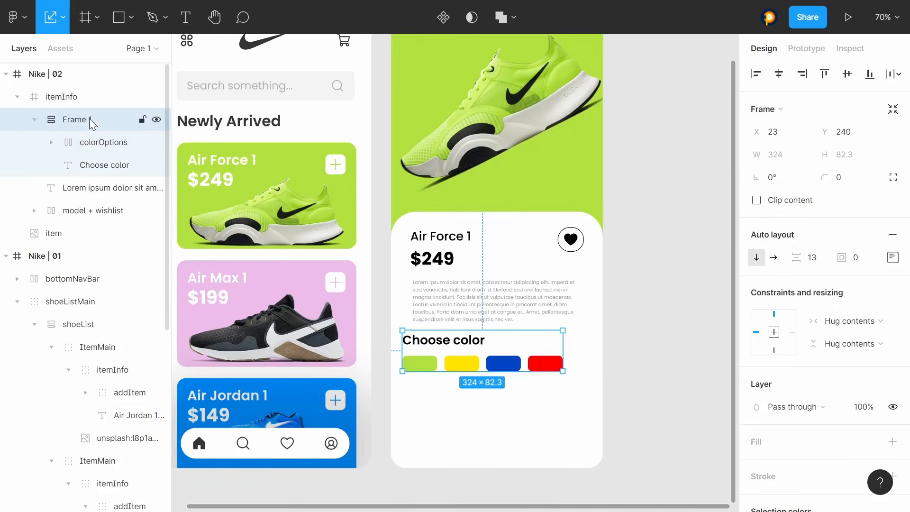
{"action": "double_click", "coordinate": [87, 120]}
{"action": "type", "text": "colorMain"}
{"action": "key", "text": "Return"}
{"action": "left_click", "coordinate": [779, 74]}
Step: Place a copy of the colorMain block directly below the original at Y 327
{"action": "key", "text": "ctrl+d"}
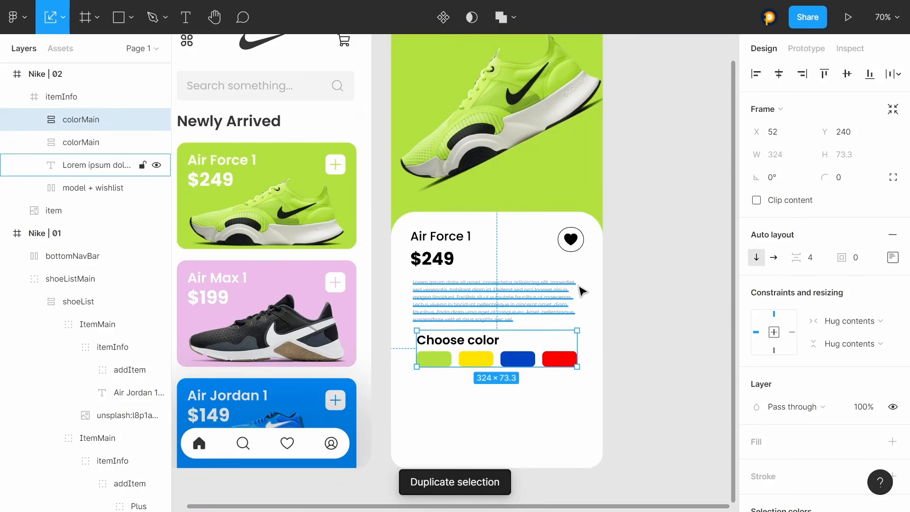
{"action": "key", "text": "ctrl+z"}
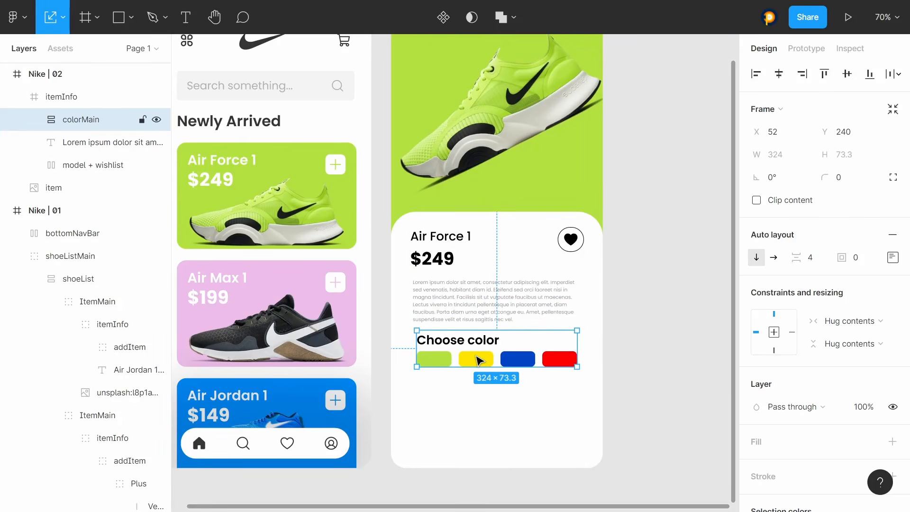
{"action": "left_click_drag", "start_coordinate": [478, 357], "coordinate": [478, 387]}
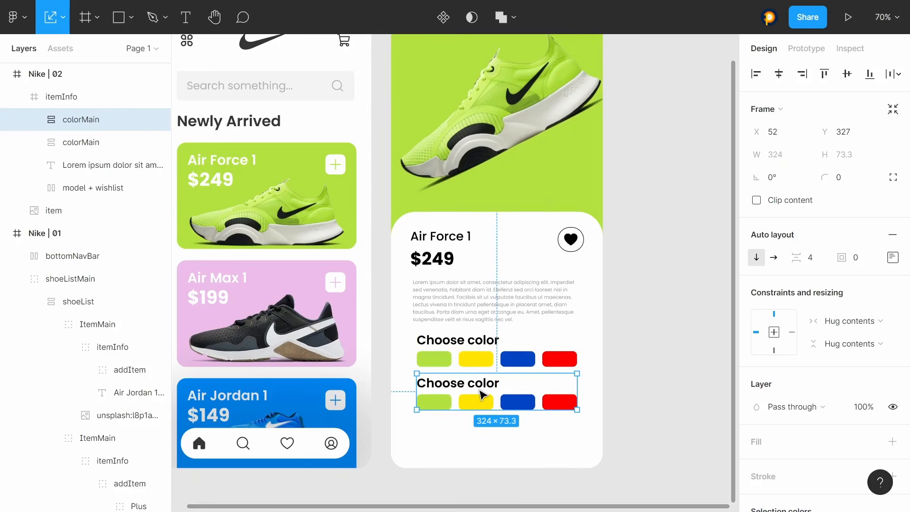
Step: Change the heading text of the copied colorMain block to "Select size"
{"action": "double_click", "coordinate": [481, 389]}
{"action": "double_click", "coordinate": [484, 385]}
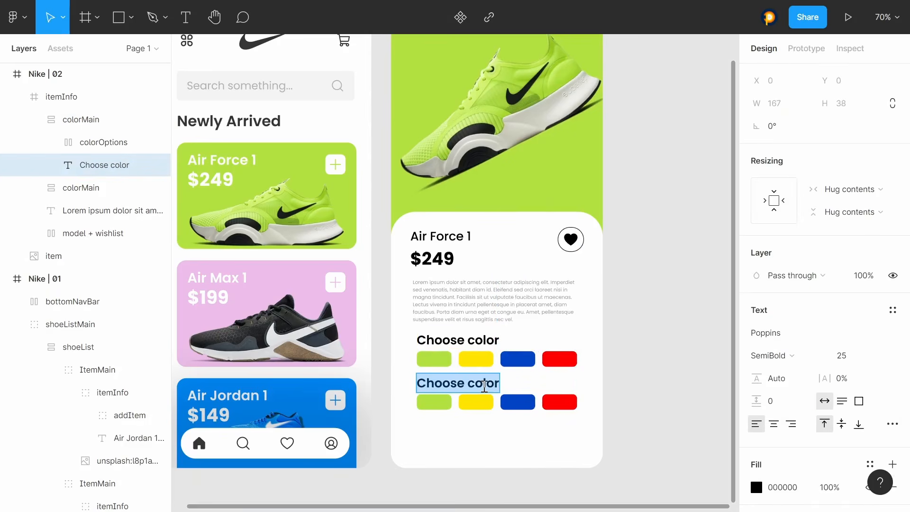
{"action": "type", "text": "S"}
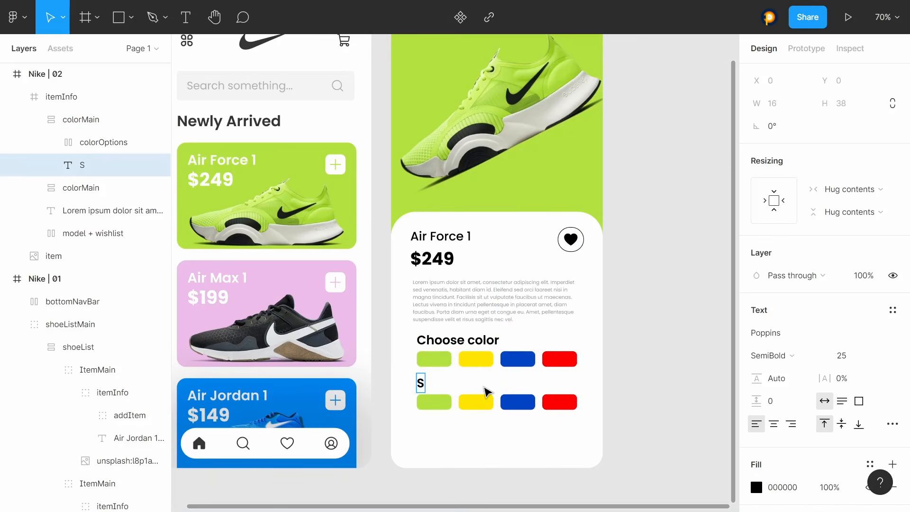
{"action": "type", "text": "e"}
{"action": "key", "text": "BackSpace"}
{"action": "key", "text": "BackSpace"}
{"action": "type", "text": "elect size"}
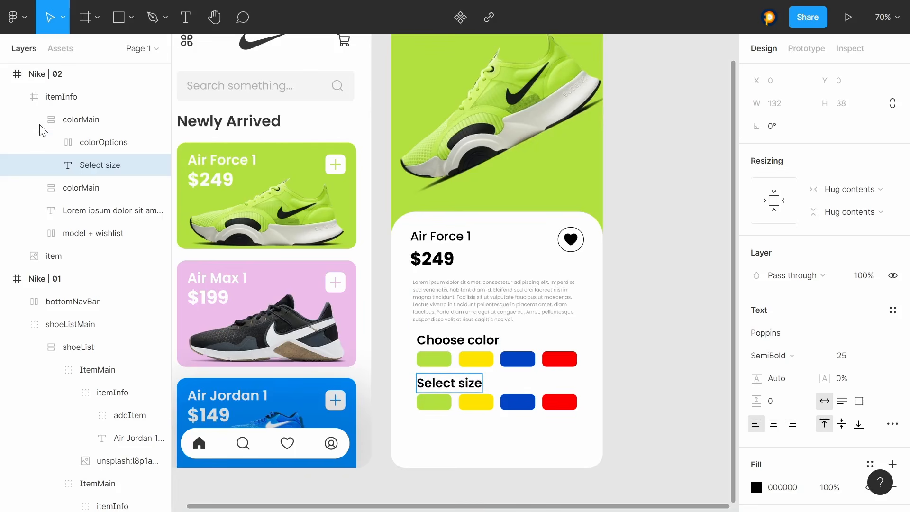
Step: Delete the colorOptions swatch row from the "Select size" block and rename the block as "sizeMain"
{"action": "left_click", "coordinate": [84, 143]}
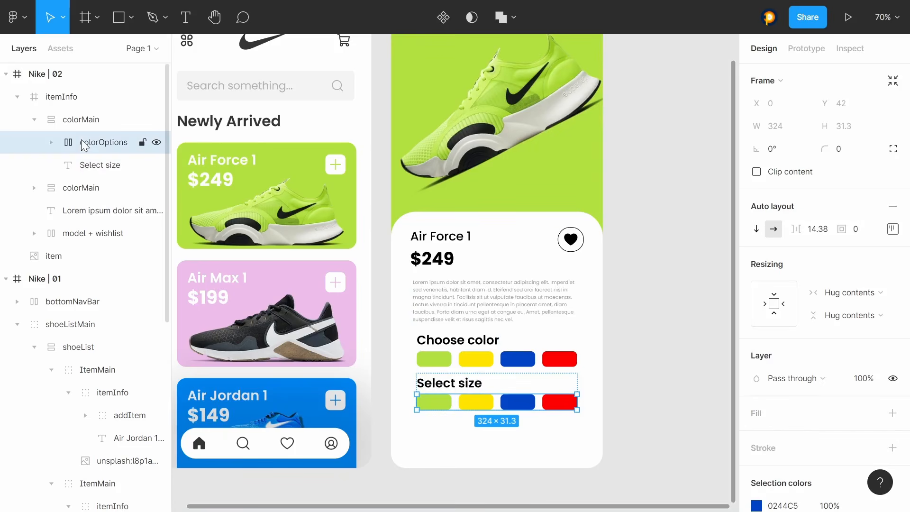
{"action": "key", "text": "Delete"}
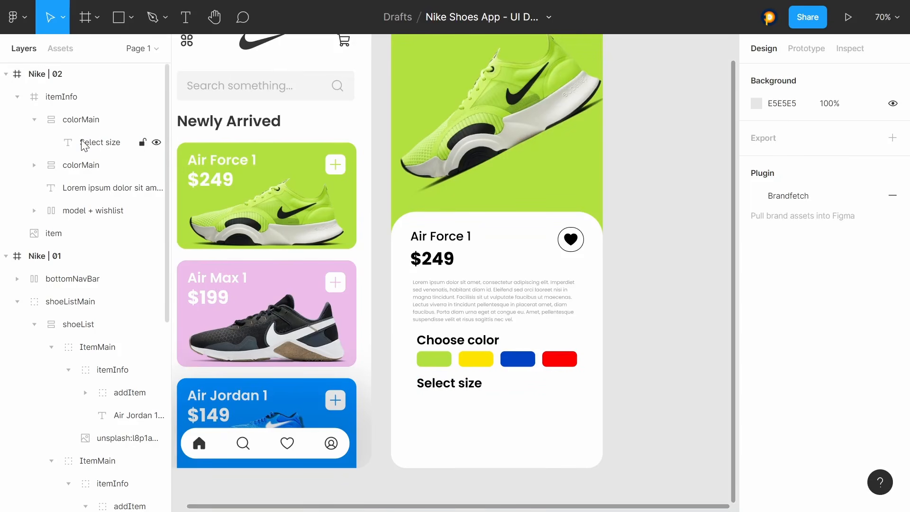
Step: Draw a 60 × 60 circle below the "Select size" heading in the white card
{"action": "left_click", "coordinate": [130, 27]}
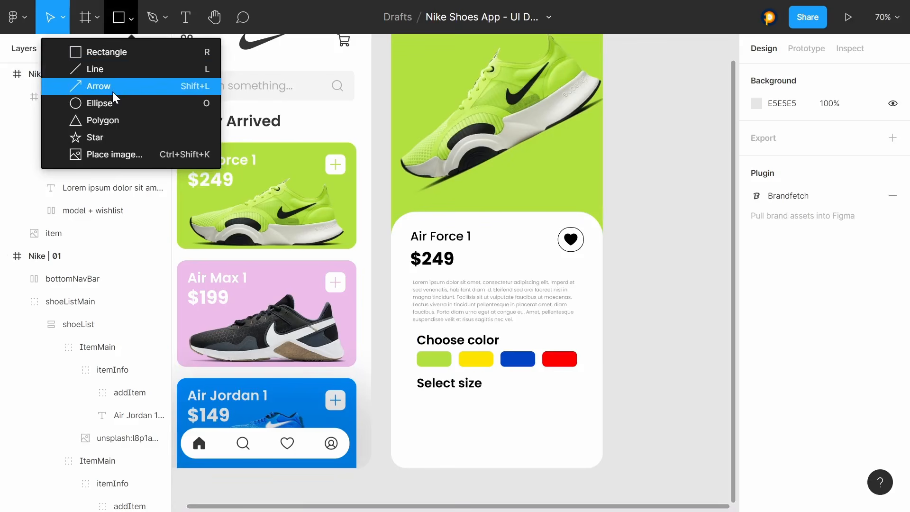
{"action": "left_click", "coordinate": [110, 104]}
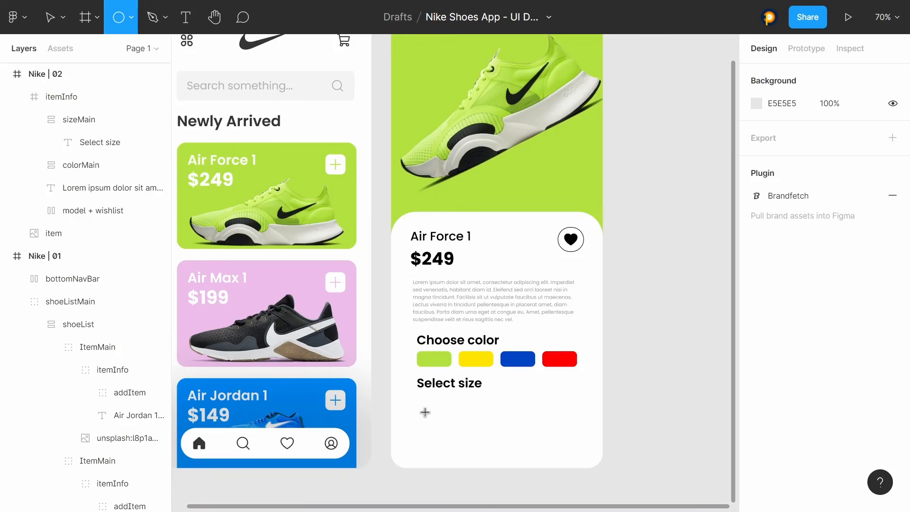
{"action": "left_click_drag", "start_coordinate": [425, 411], "coordinate": [455, 441]}
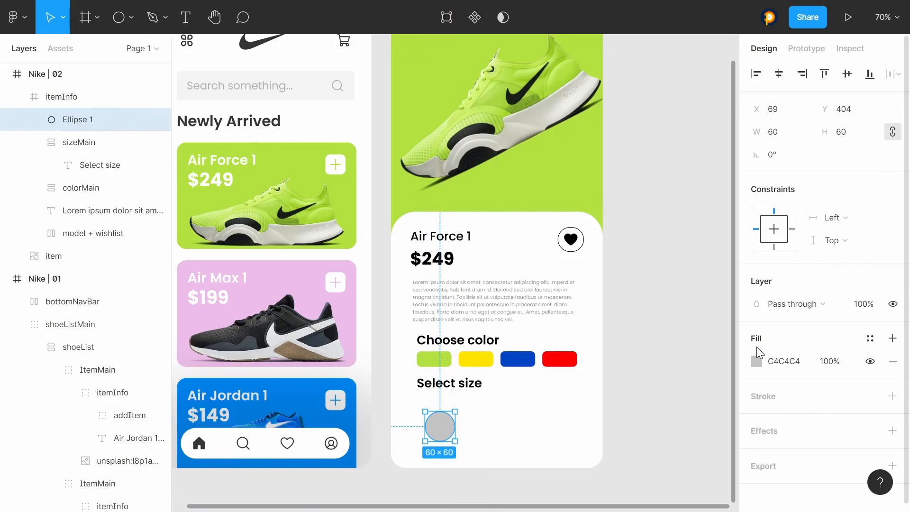
Step: Set the circle's fill to light gray EDEDED and add a black 1 px inside stroke
{"action": "left_click", "coordinate": [757, 362]}
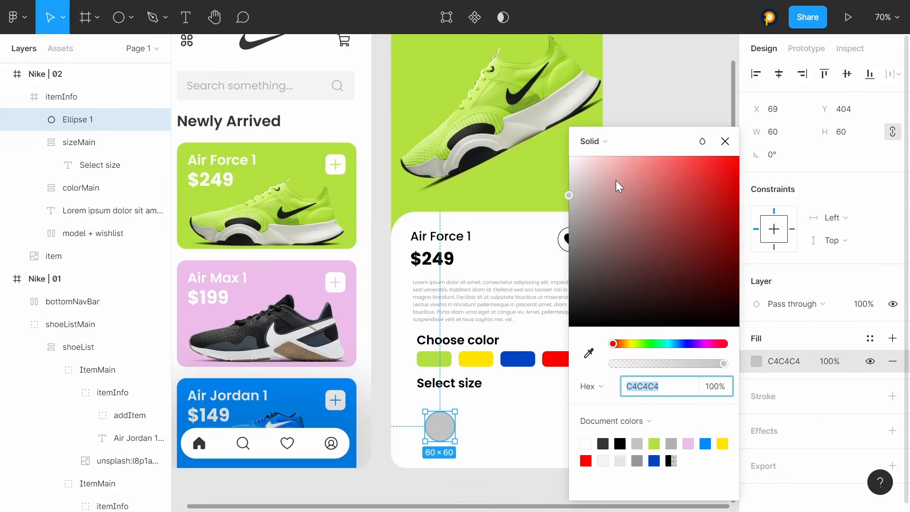
{"action": "left_click_drag", "start_coordinate": [616, 180], "coordinate": [560, 180]}
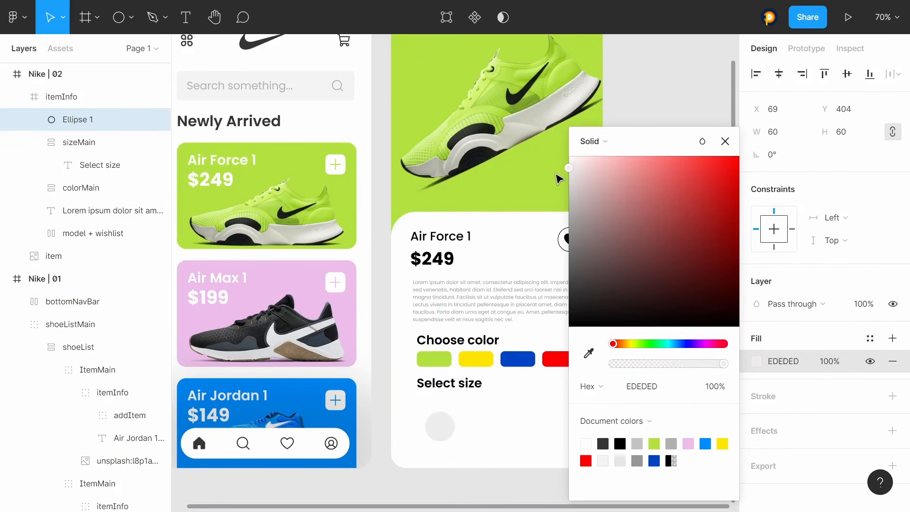
{"action": "left_click", "coordinate": [781, 208]}
{"action": "scroll", "coordinate": [811, 360], "scroll_direction": "down", "scroll_amount": 1}
{"action": "left_click", "coordinate": [781, 397]}
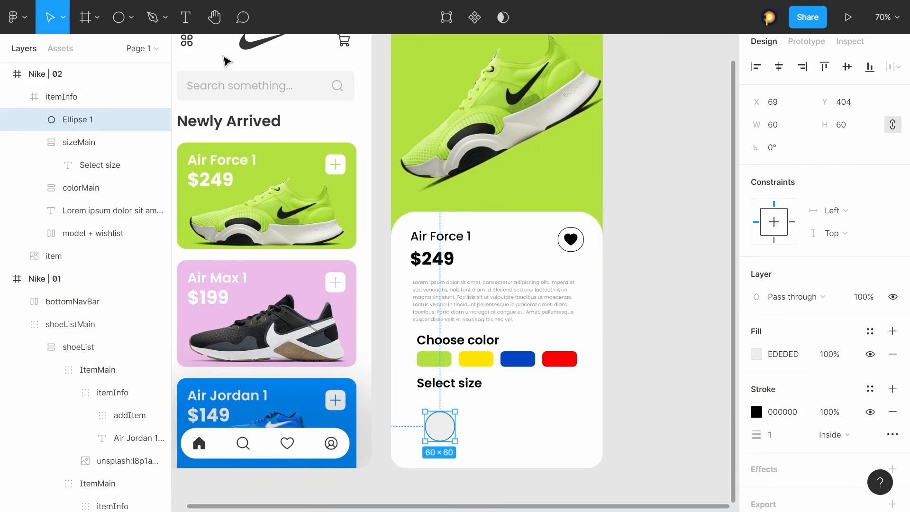
Step: Add a text layer reading "6" beside the gray circle
{"action": "left_click", "coordinate": [185, 17]}
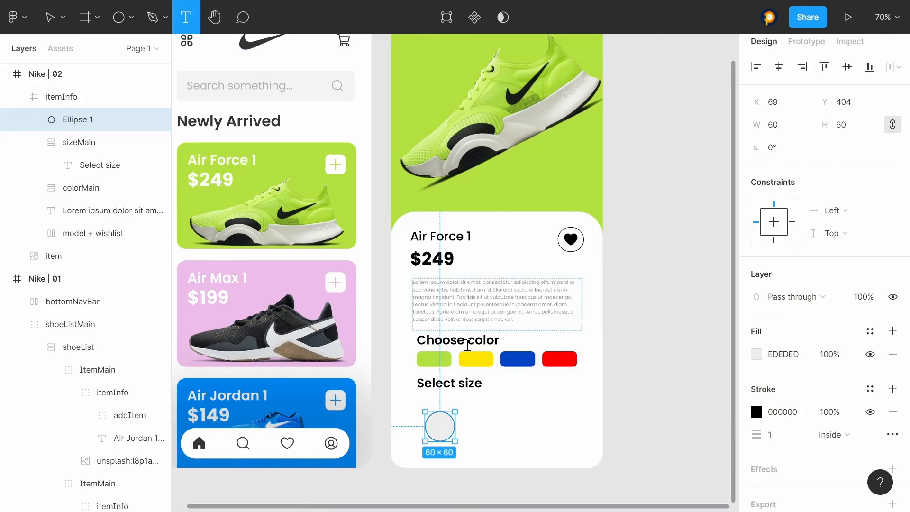
{"action": "left_click", "coordinate": [489, 414]}
{"action": "type", "text": "6"}
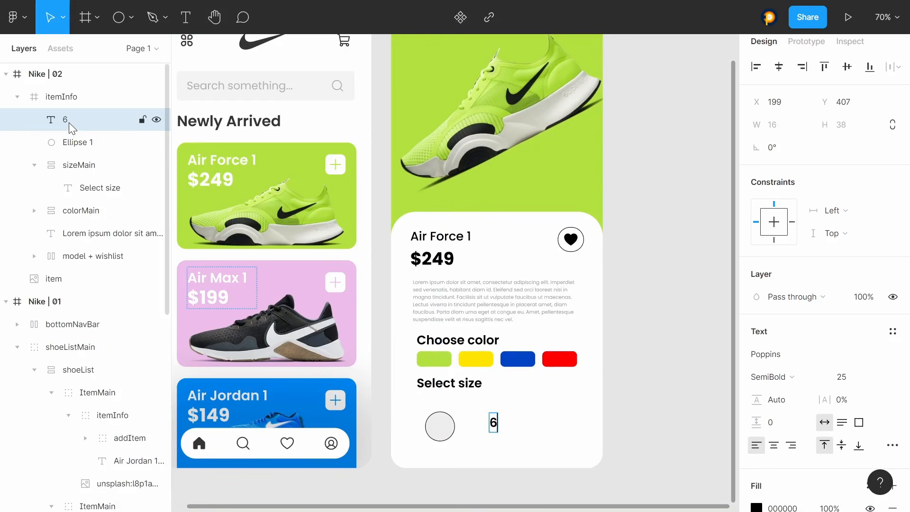
Step: Center the "6" text and the circle on each other and enlarge them together to 66 × 66
{"action": "left_click", "coordinate": [86, 140], "text": "shift"}
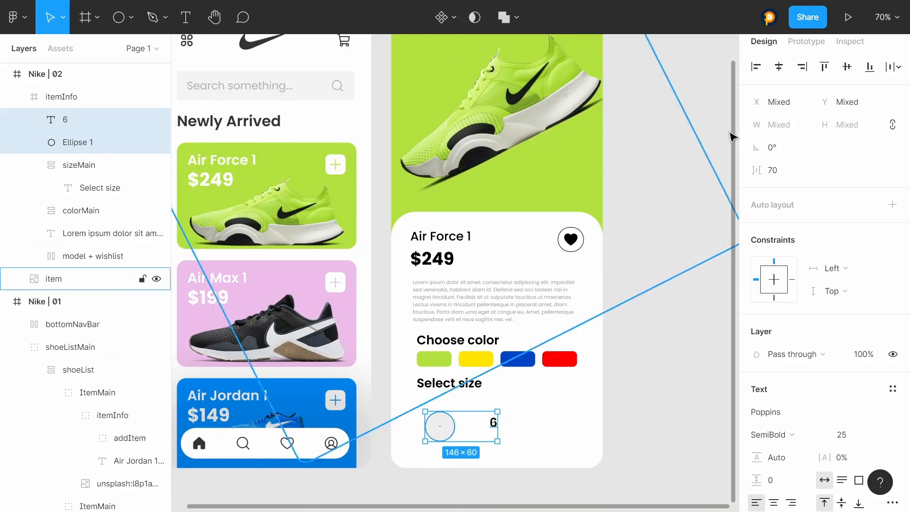
{"action": "left_click", "coordinate": [779, 66]}
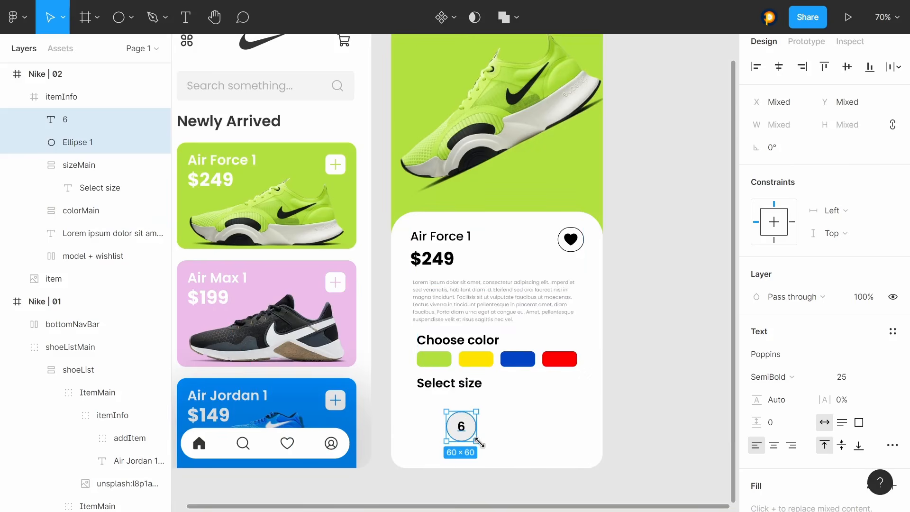
{"action": "mouse_move", "coordinate": [486, 446]}
{"action": "left_mouse_down"}
{"action": "mouse_move", "coordinate": [497, 466]}
{"action": "mouse_move", "coordinate": [479, 445]}
{"action": "left_mouse_up"}
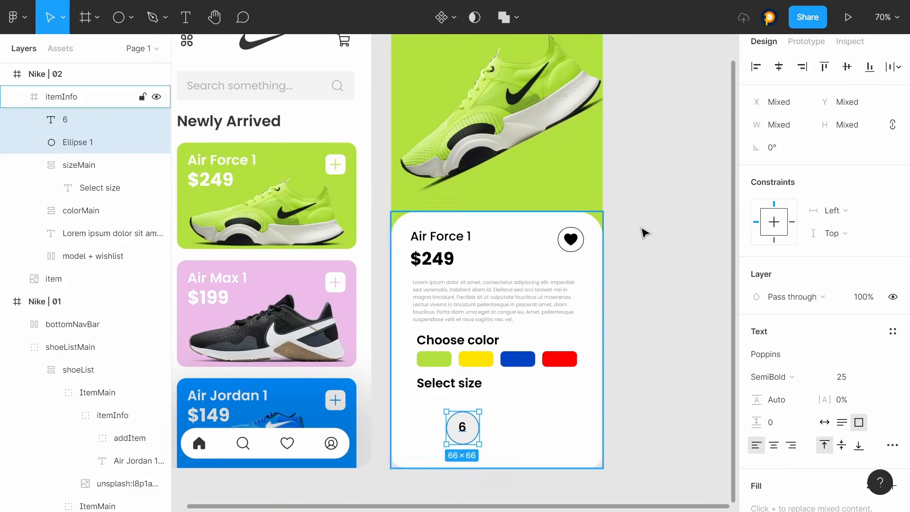
{"action": "left_click", "coordinate": [847, 68]}
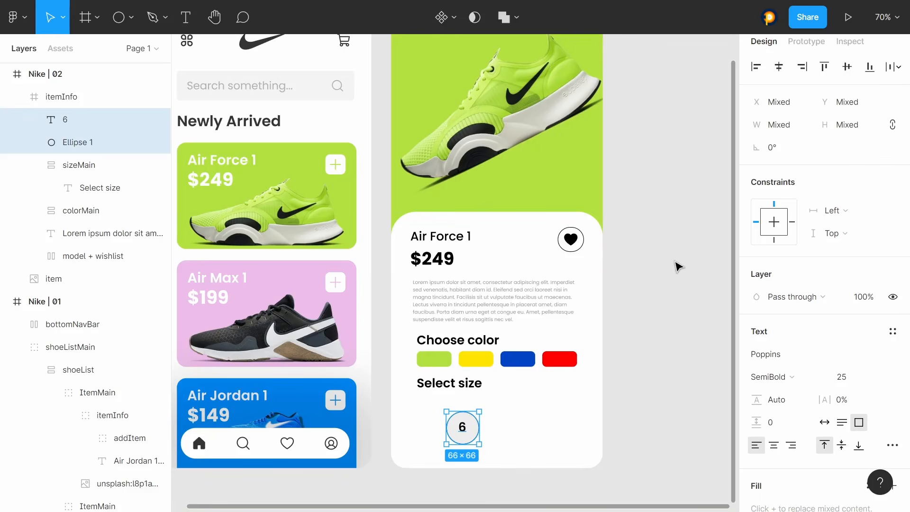
{"action": "left_click", "coordinate": [632, 376]}
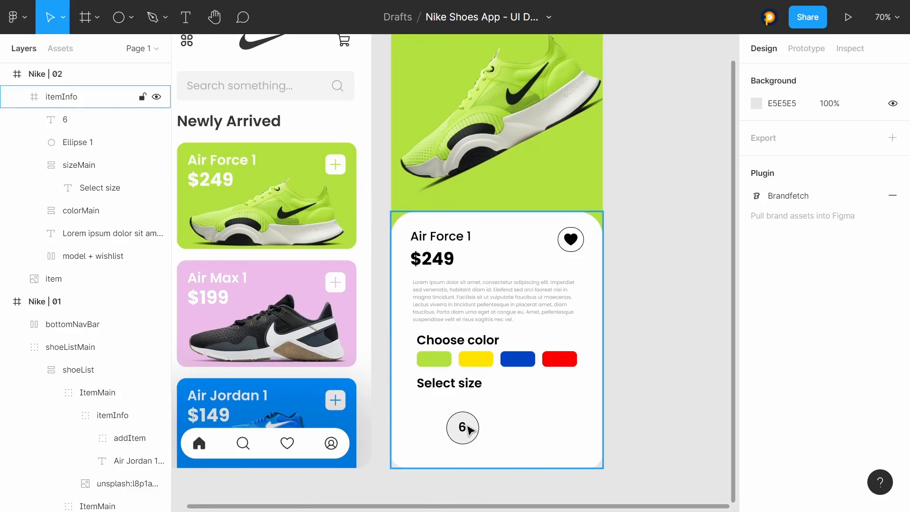
Step: Group the "6" text with its circle and name the group "6"
{"action": "left_click", "coordinate": [87, 119]}
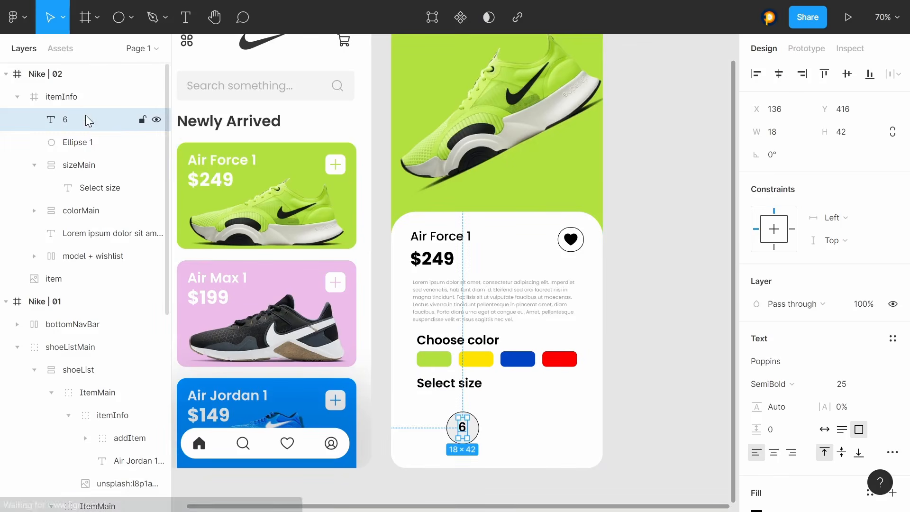
{"action": "left_click", "coordinate": [89, 137], "text": "shift"}
{"action": "key", "text": "ctrl+g"}
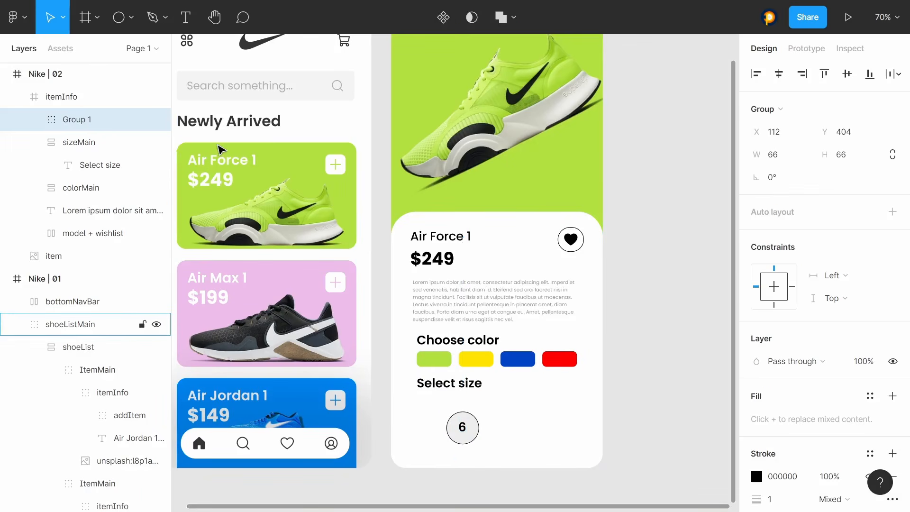
{"action": "double_click", "coordinate": [84, 120]}
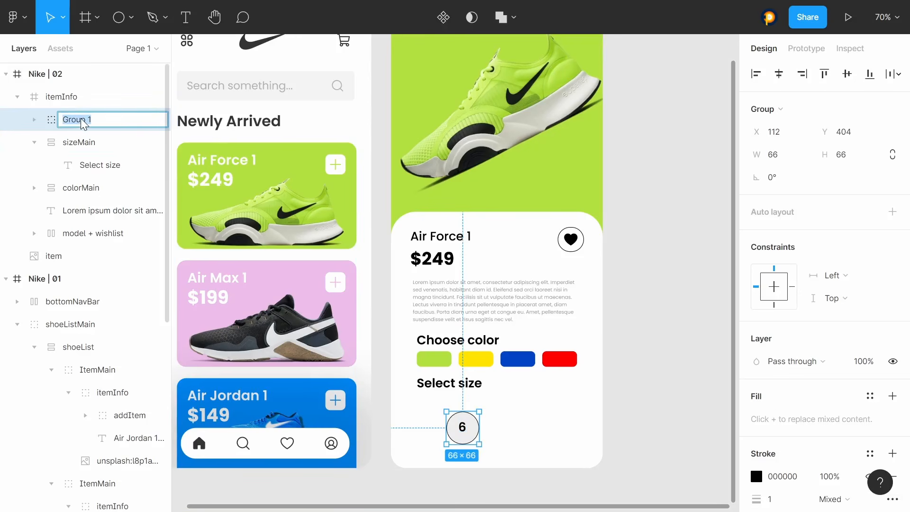
{"action": "type", "text": "6"}
{"action": "key", "text": "Return"}
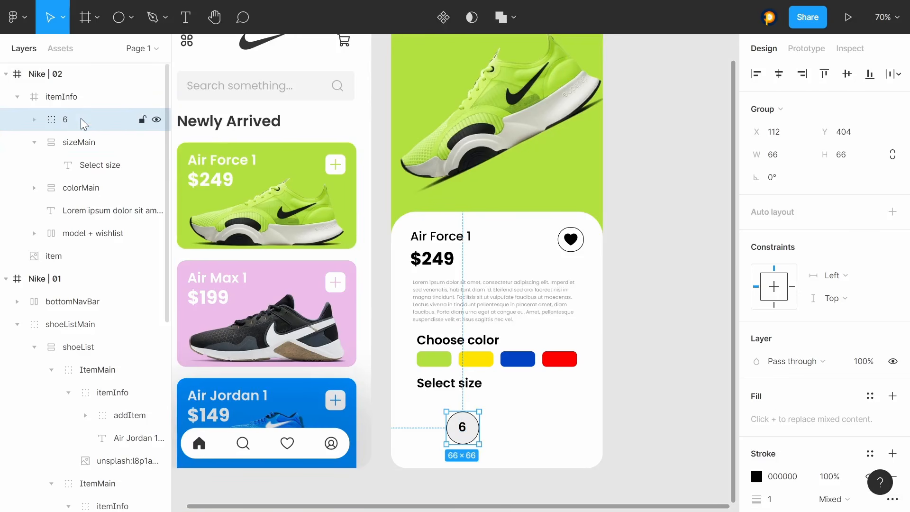
Step: Duplicate the "6" size group and move the copy right to X 192
{"action": "key", "text": "ctrl+d"}
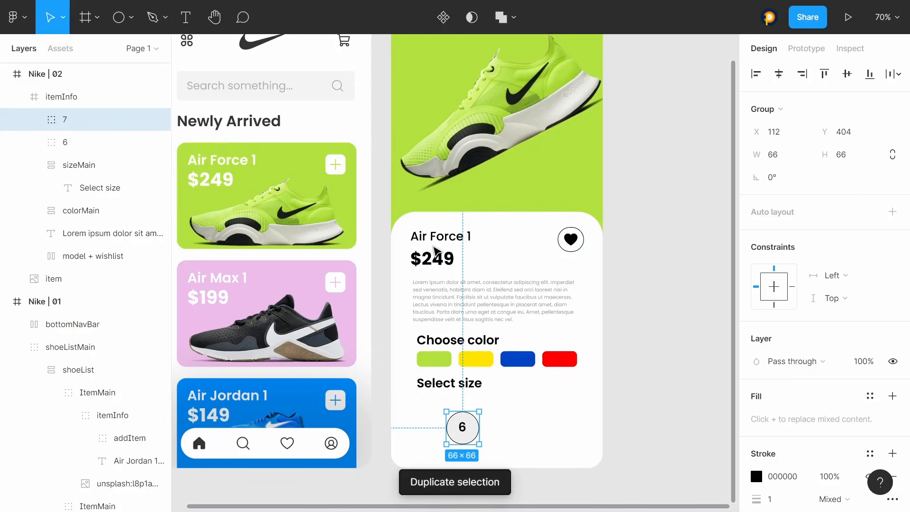
{"action": "key", "text": "shift+Right"}
{"action": "key", "text": "shift+Right"}
{"action": "key", "text": "shift+Right"}
{"action": "key", "text": "shift+Right"}
{"action": "key", "text": "shift+Right"}
{"action": "key", "text": "shift+Right"}
{"action": "key", "text": "shift+Right"}
{"action": "key", "text": "shift+Right"}
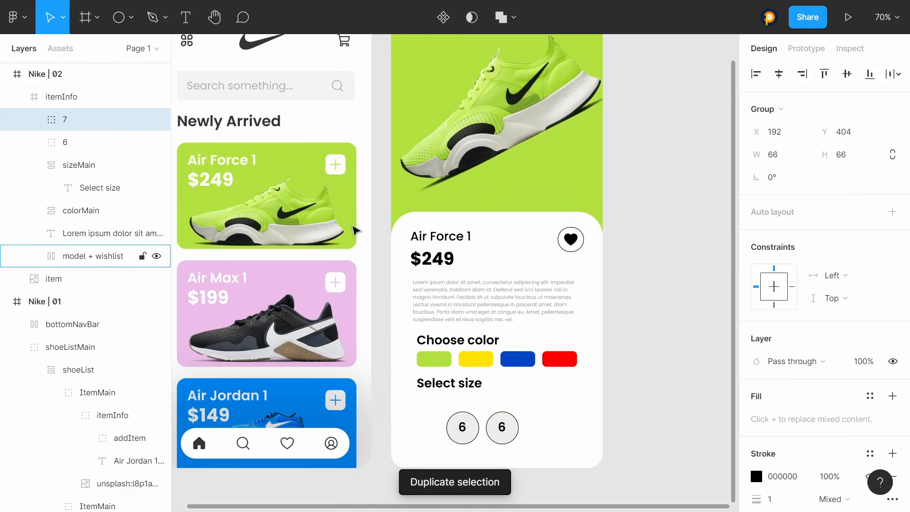
Step: Change the number in the copied size circle to "7"
{"action": "key", "text": "t"}
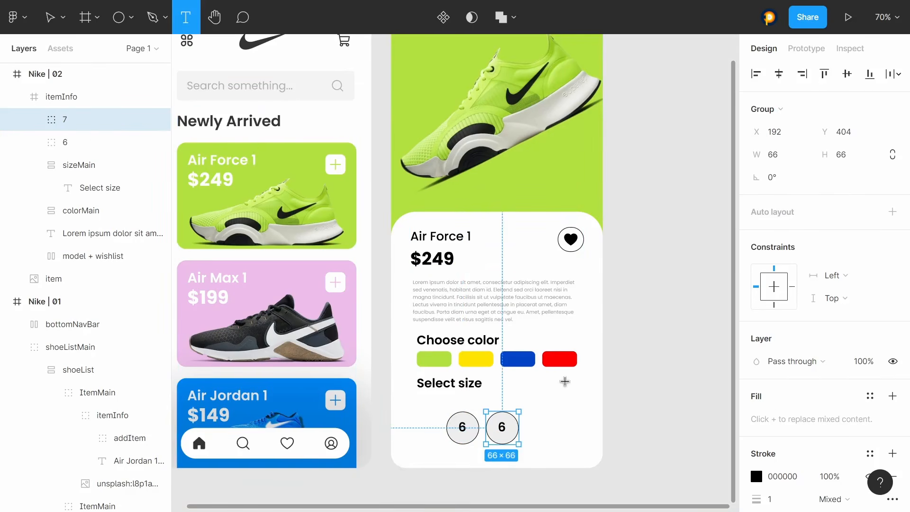
{"action": "double_click", "coordinate": [503, 429]}
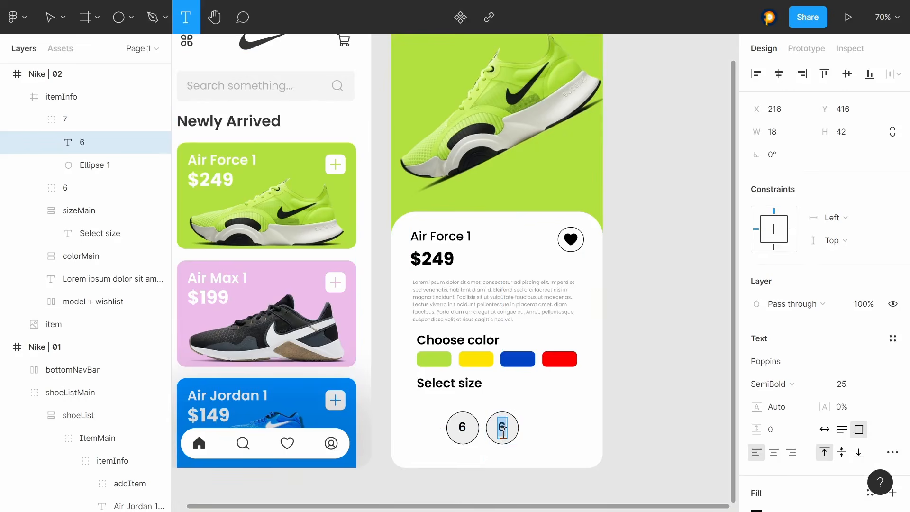
{"action": "type", "text": "7v"}
{"action": "left_click", "coordinate": [49, 17]}
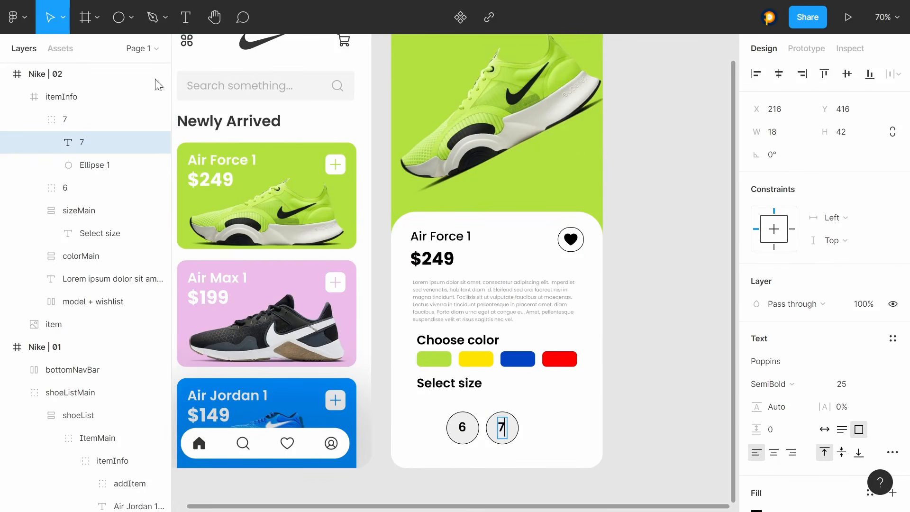
Step: Duplicate the "7" size group and move the copy about 90 px to the right
{"action": "left_click", "coordinate": [502, 428]}
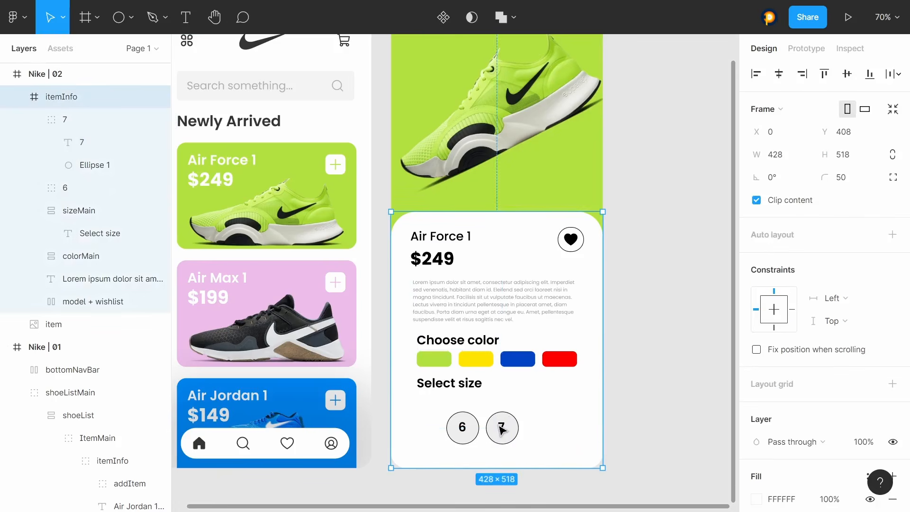
{"action": "left_click", "coordinate": [501, 429]}
{"action": "key", "text": "ctrl+d"}
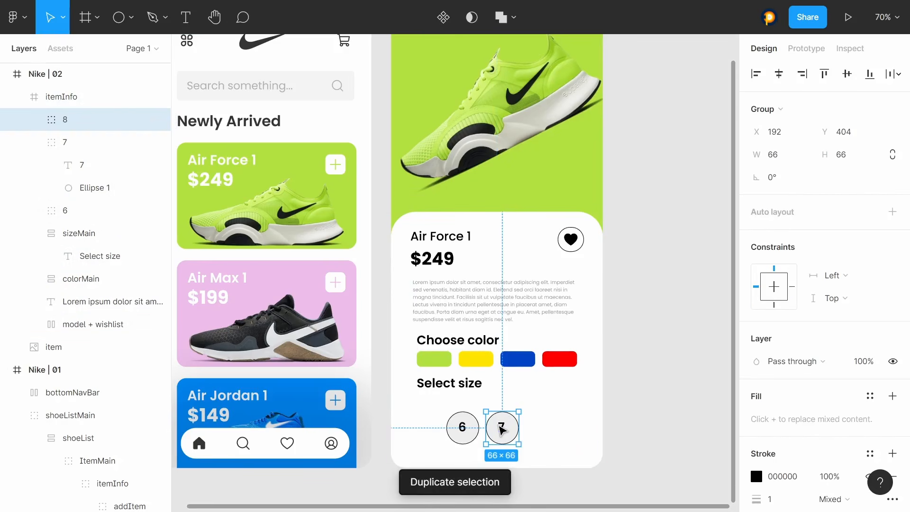
{"action": "key", "text": "shift+Right"}
{"action": "key", "text": "shift+Right"}
{"action": "key", "text": "shift+Right"}
{"action": "key", "text": "shift+Right"}
{"action": "key", "text": "shift+Right"}
{"action": "key", "text": "shift+Right"}
{"action": "key", "text": "shift+Right"}
{"action": "key", "text": "shift+Right"}
{"action": "key", "text": "shift+Right"}
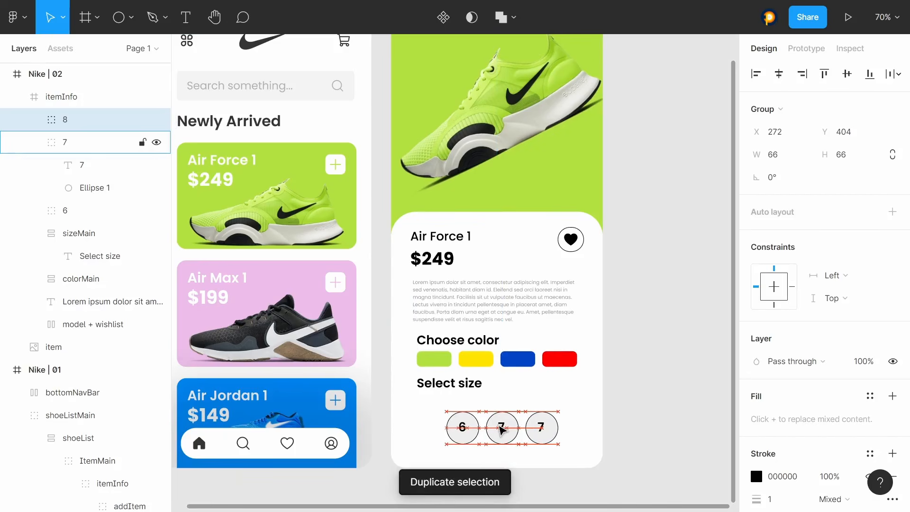
Step: Add two more copies of the size circle to the row, at X 372 and X 462
{"action": "key", "text": "ctrl+d"}
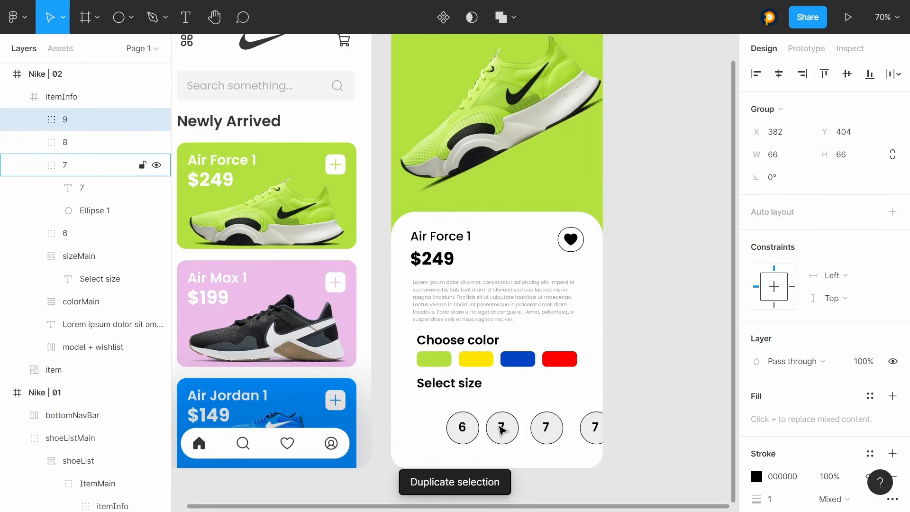
{"action": "key", "text": "ctrl+d"}
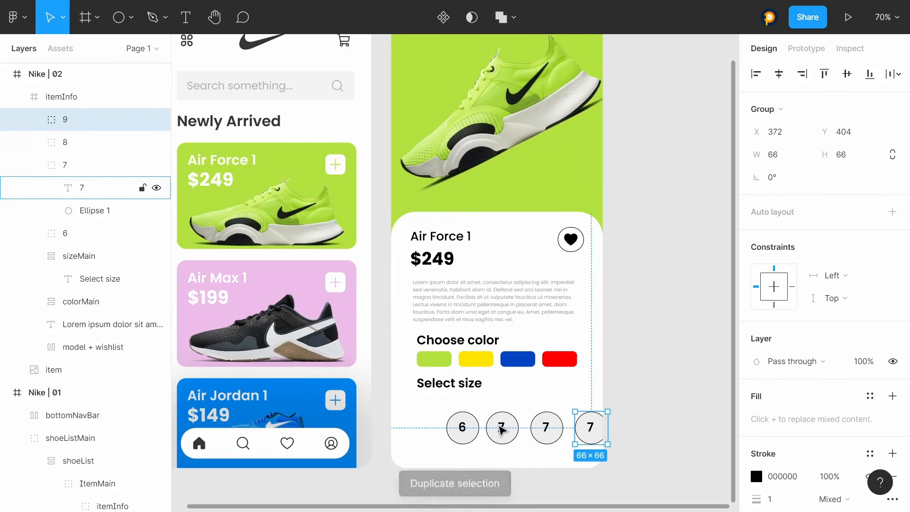
{"action": "key", "text": "shift+Right"}
{"action": "key", "text": "shift+Right"}
{"action": "key", "text": "shift+Right"}
{"action": "key", "text": "shift+Right"}
{"action": "key", "text": "shift+Right"}
{"action": "key", "text": "shift+Right"}
{"action": "key", "text": "shift+Right"}
{"action": "key", "text": "shift+Right"}
{"action": "key", "text": "shift+Right"}
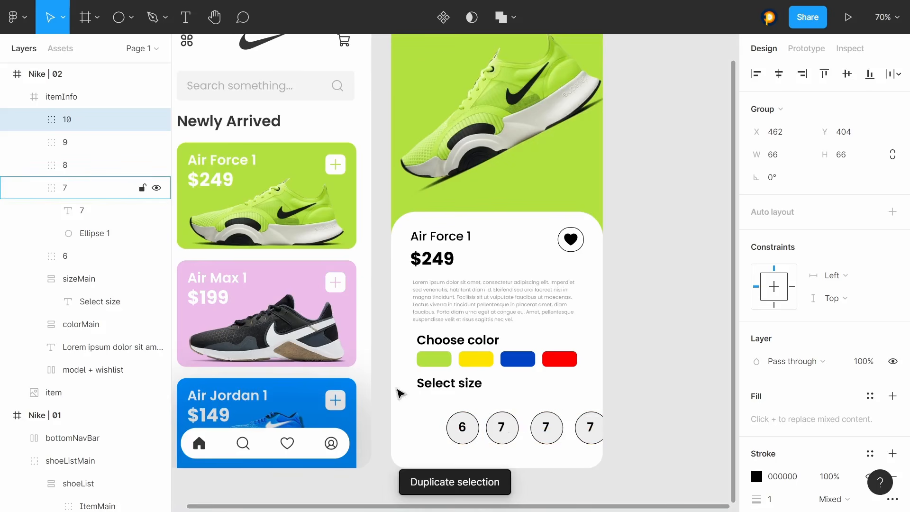
Step: Wrap the five size groups, 6 through 10, in a horizontal auto layout frame and name it sizeOptions
{"action": "left_click", "coordinate": [34, 189]}
{"action": "left_click", "coordinate": [50, 208]}
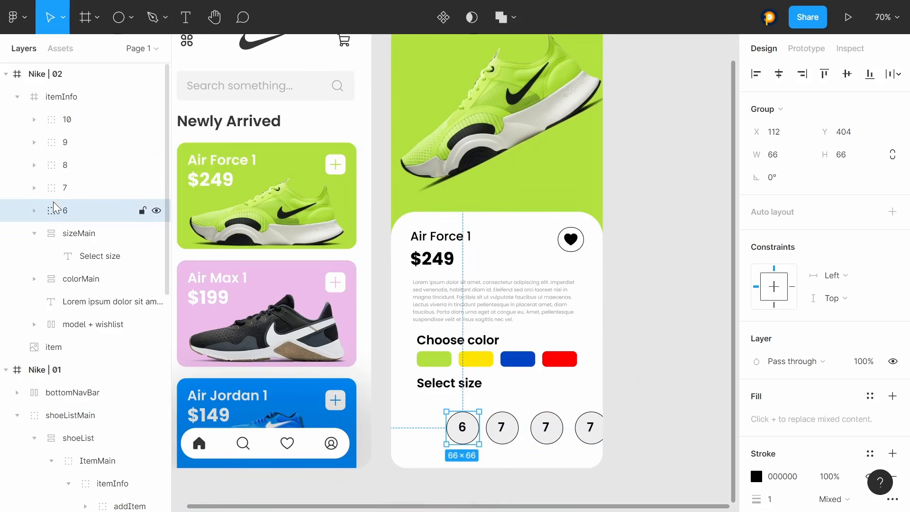
{"action": "left_click", "coordinate": [80, 124], "text": "shift"}
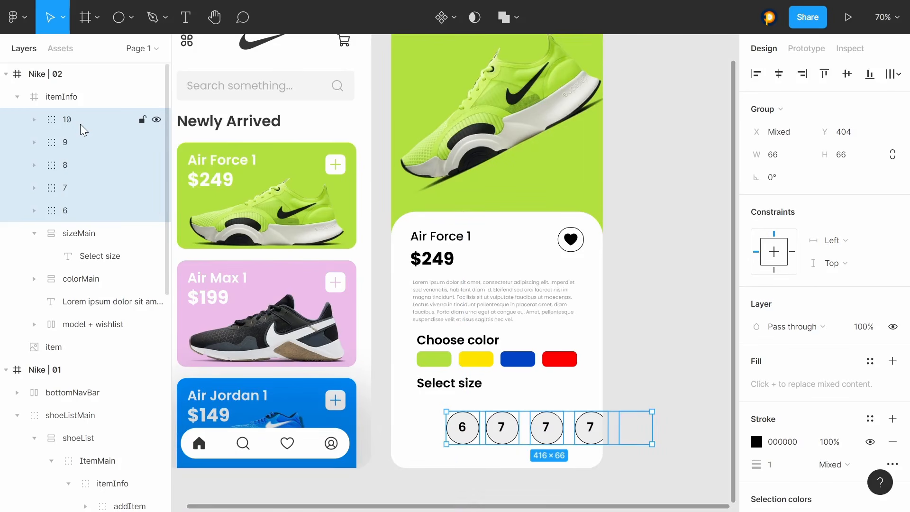
{"action": "key", "text": "shift+a"}
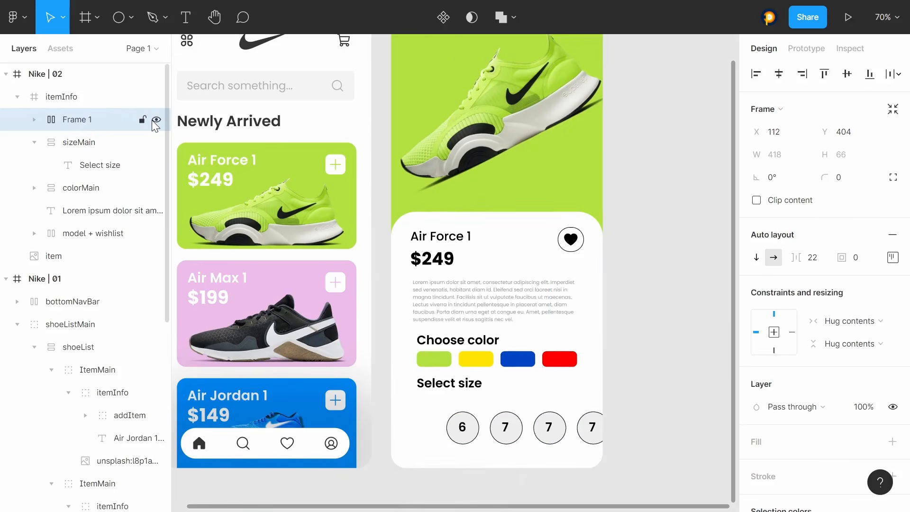
{"action": "double_click", "coordinate": [90, 117]}
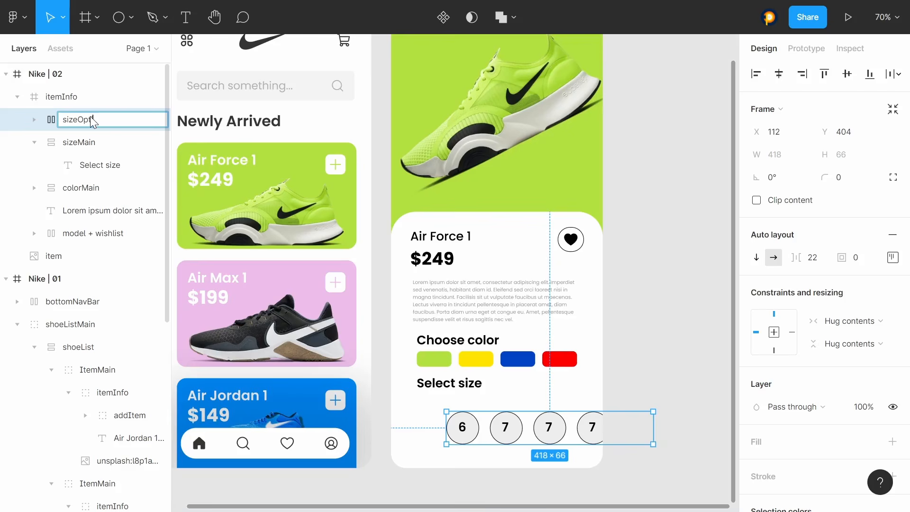
{"action": "type", "text": "ions"}
{"action": "key", "text": "Return"}
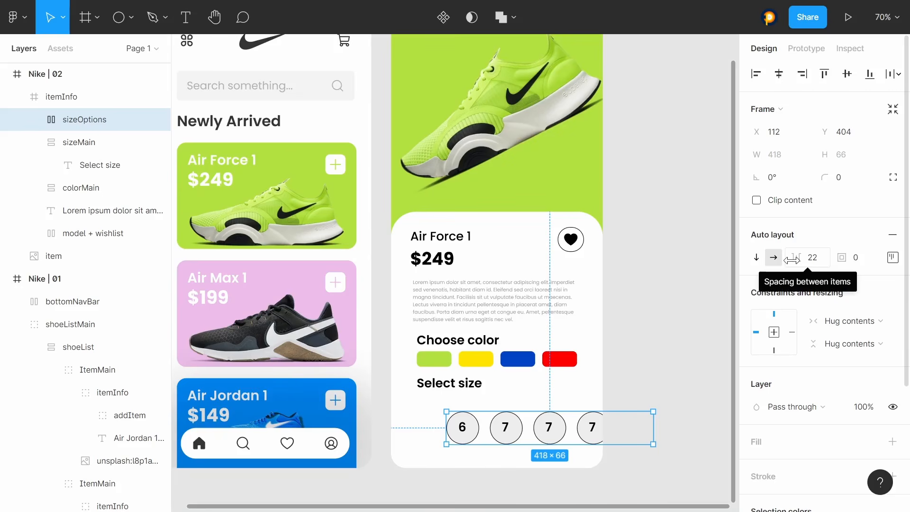
Step: Set the spacing between the sizeOptions items to 9 and move the row below "Select size", to X 44, Y 387
{"action": "left_click_drag", "start_coordinate": [792, 260], "coordinate": [779, 259]}
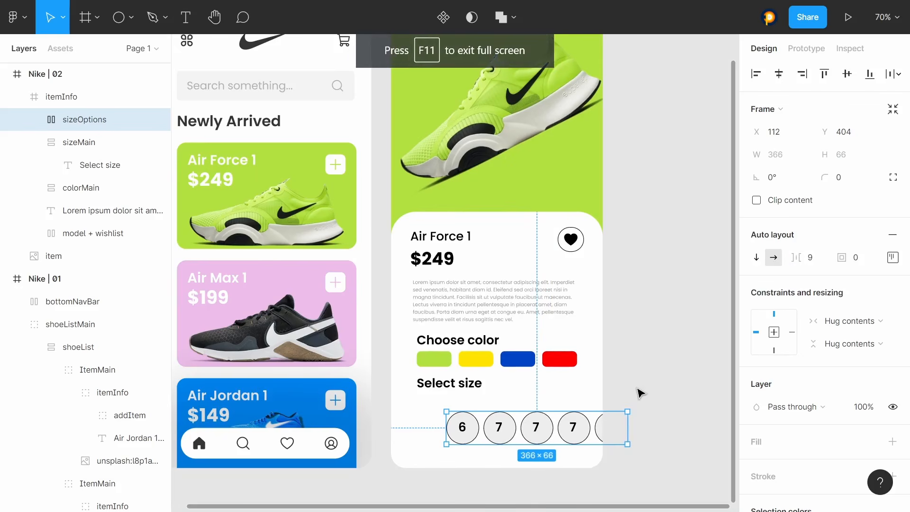
{"action": "left_click_drag", "start_coordinate": [575, 426], "coordinate": [541, 417]}
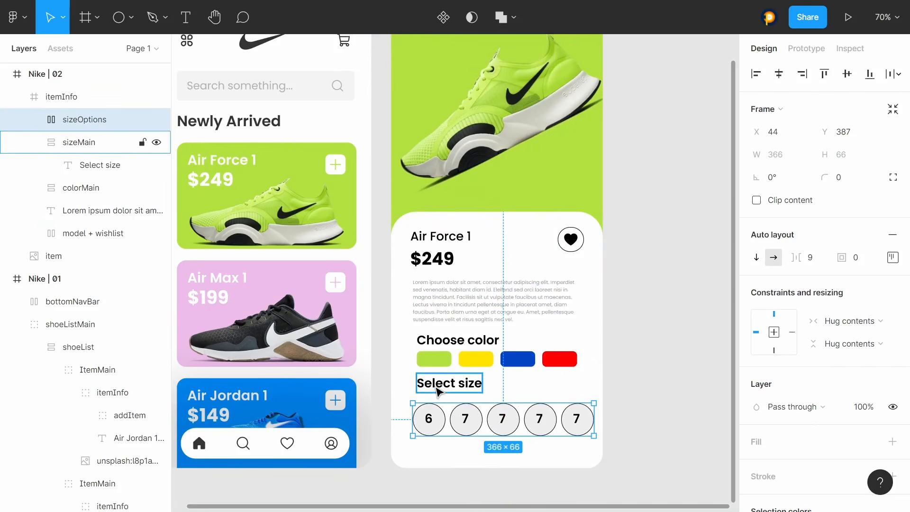
Step: Change the numbers in the third, fourth and fifth size circles to 8, 9 and 10
{"action": "key", "text": "t"}
{"action": "left_click", "coordinate": [504, 419]}
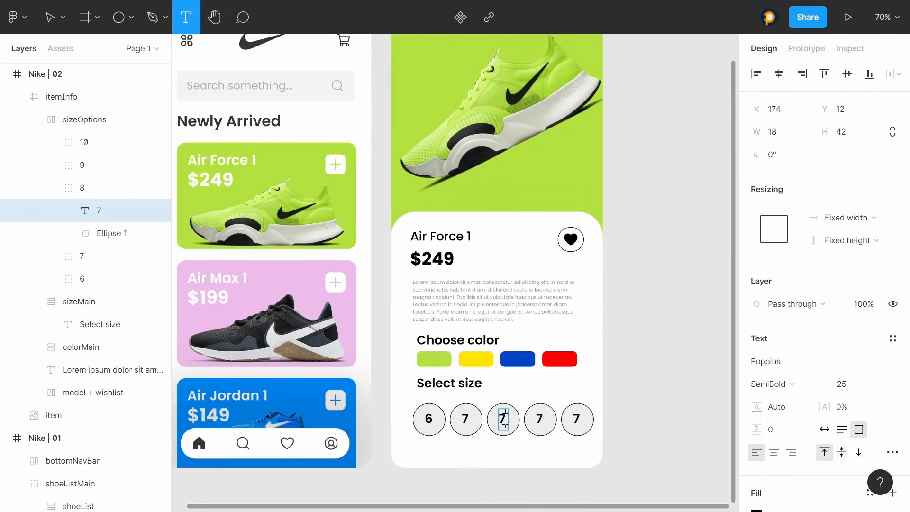
{"action": "type", "text": "8"}
{"action": "left_click", "coordinate": [50, 17]}
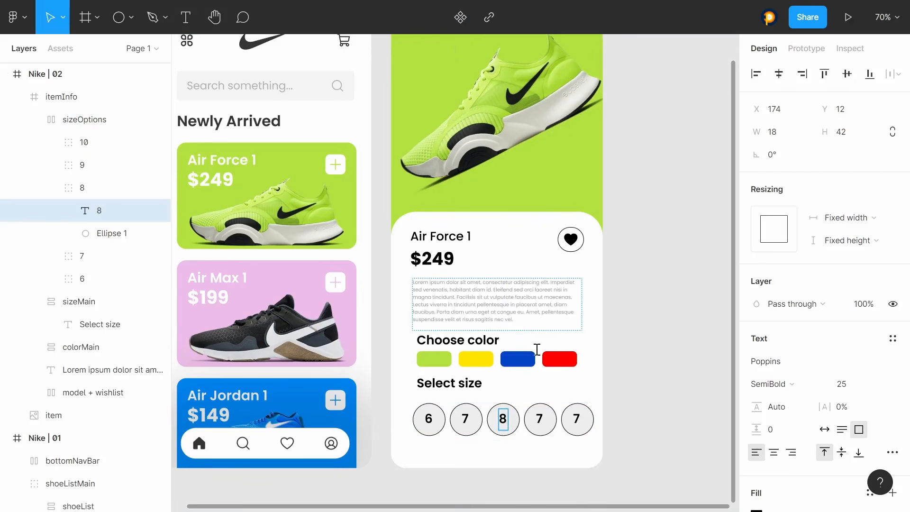
{"action": "left_click", "coordinate": [541, 419]}
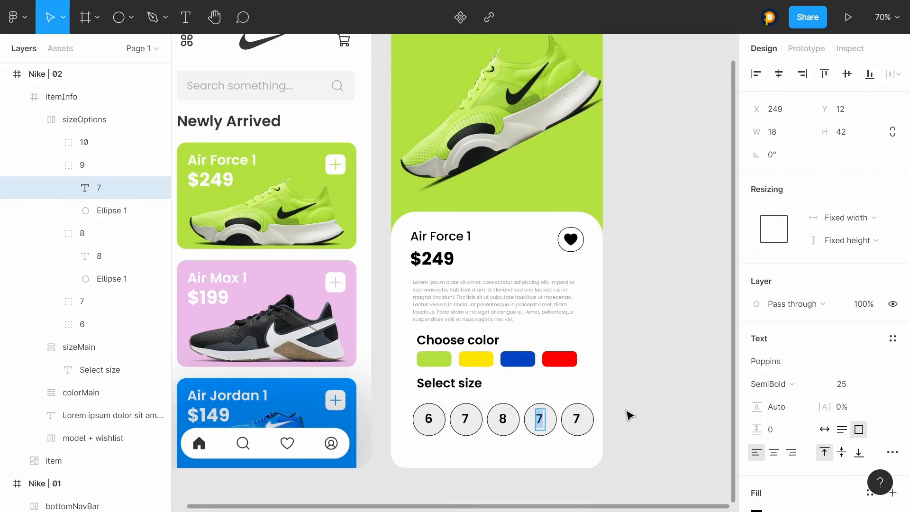
{"action": "type", "text": "9"}
{"action": "double_click", "coordinate": [578, 419]}
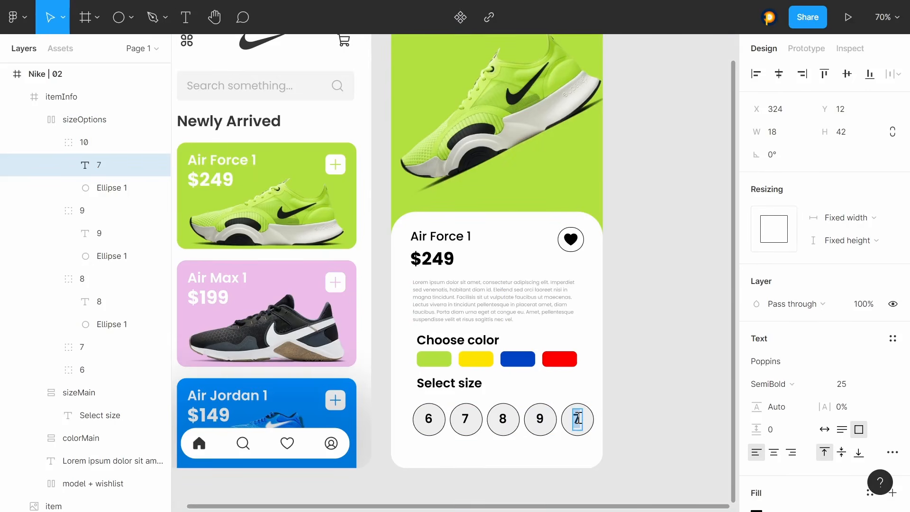
{"action": "type", "text": "10"}
{"action": "key", "text": "Escape"}
{"action": "left_click", "coordinate": [621, 406]}
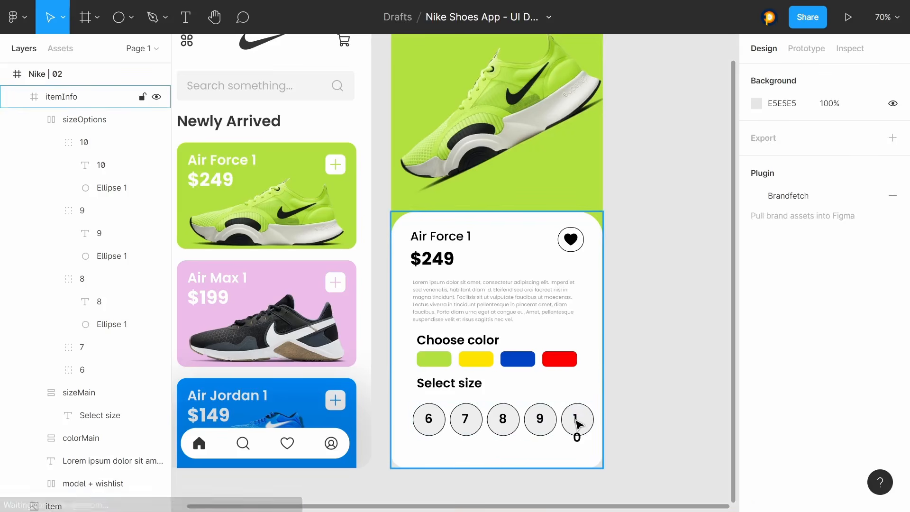
{"action": "double_click", "coordinate": [577, 424]}
{"action": "left_click", "coordinate": [579, 425]}
{"action": "left_click", "coordinate": [586, 428]}
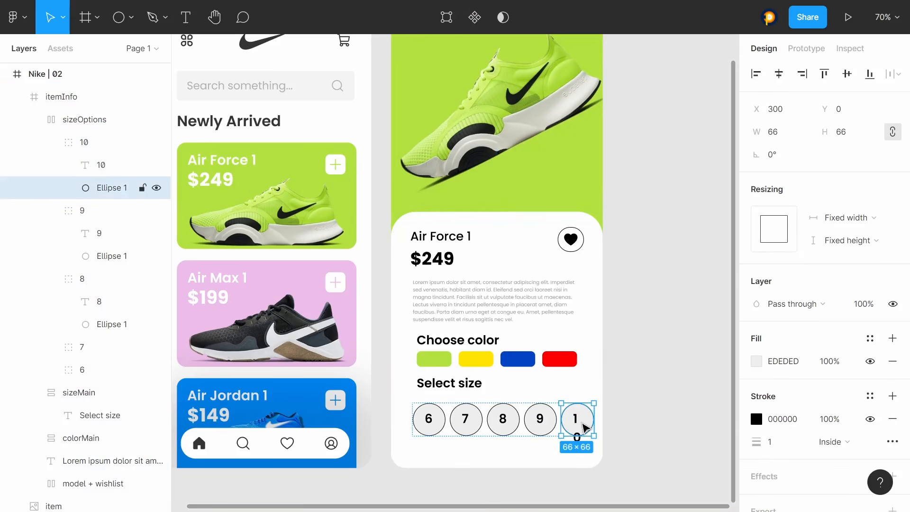
{"action": "double_click", "coordinate": [586, 428]}
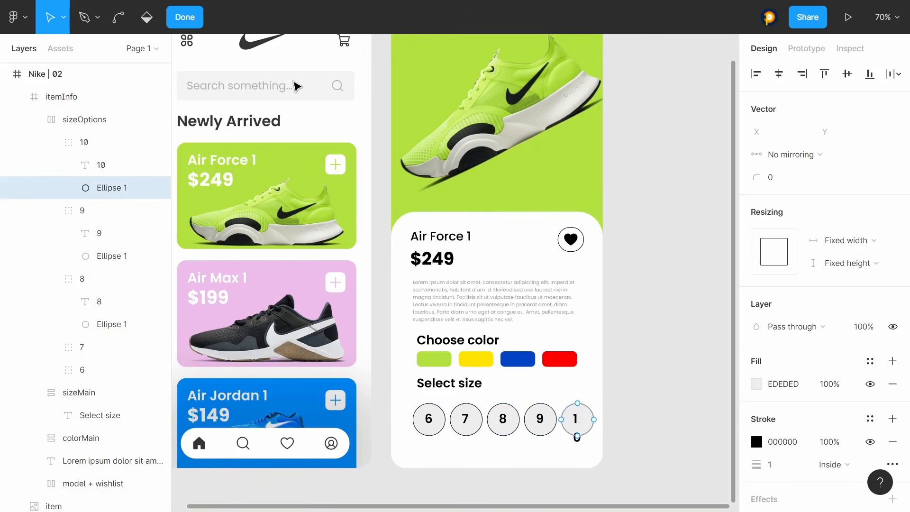
{"action": "left_click", "coordinate": [185, 18]}
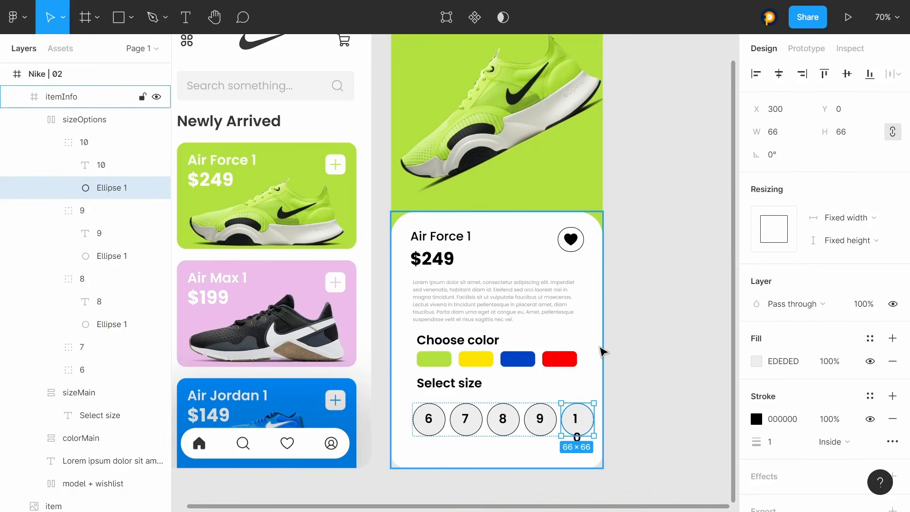
{"action": "left_click_drag", "start_coordinate": [597, 419], "coordinate": [611, 420]}
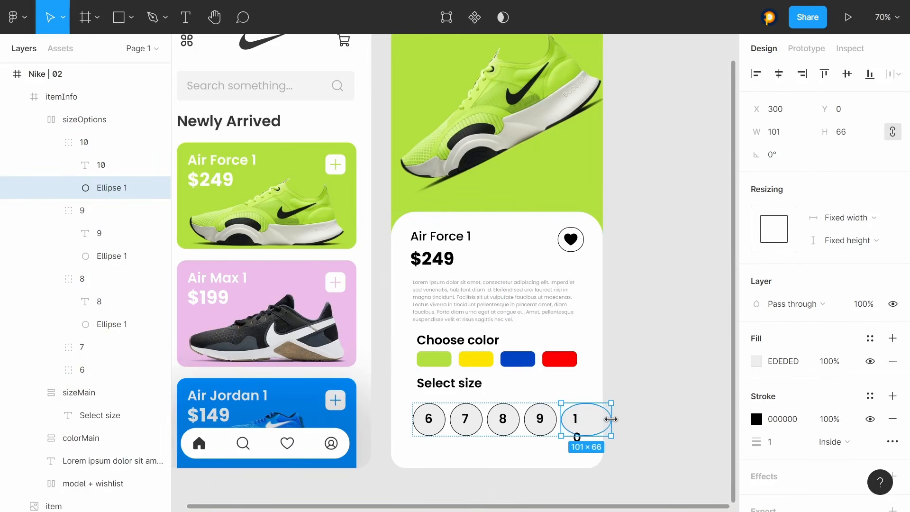
{"action": "key", "text": "ctrl+z"}
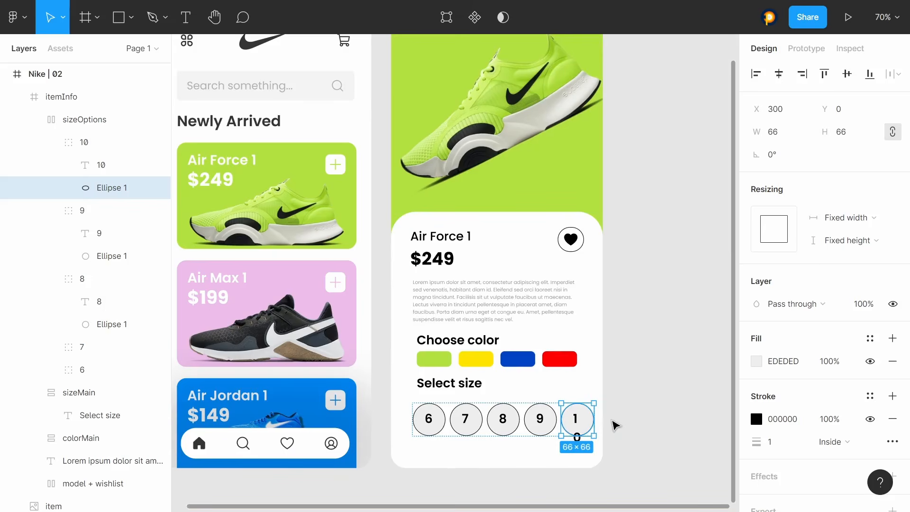
Step: Enlarge the "10" text box to 32 × 54 so the number fits on one line, and center it in its circle
{"action": "left_click", "coordinate": [116, 171]}
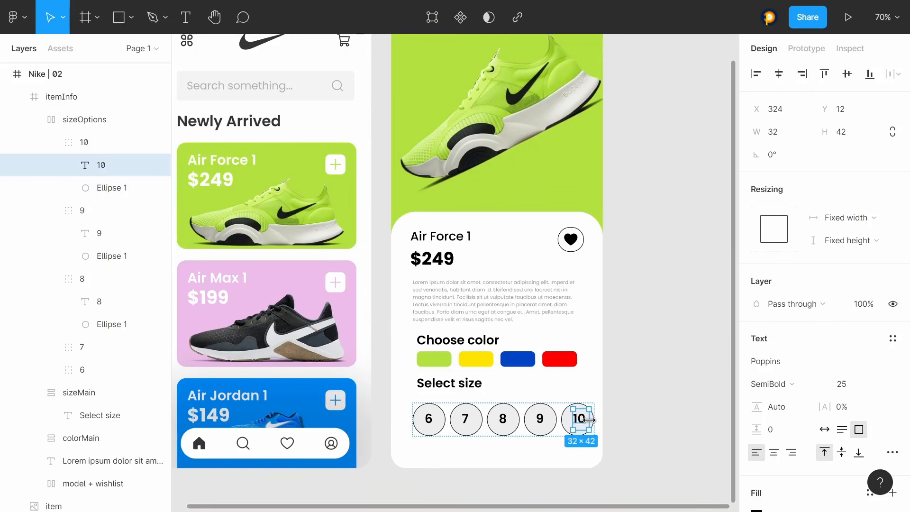
{"action": "left_click_drag", "start_coordinate": [582, 430], "coordinate": [582, 436]}
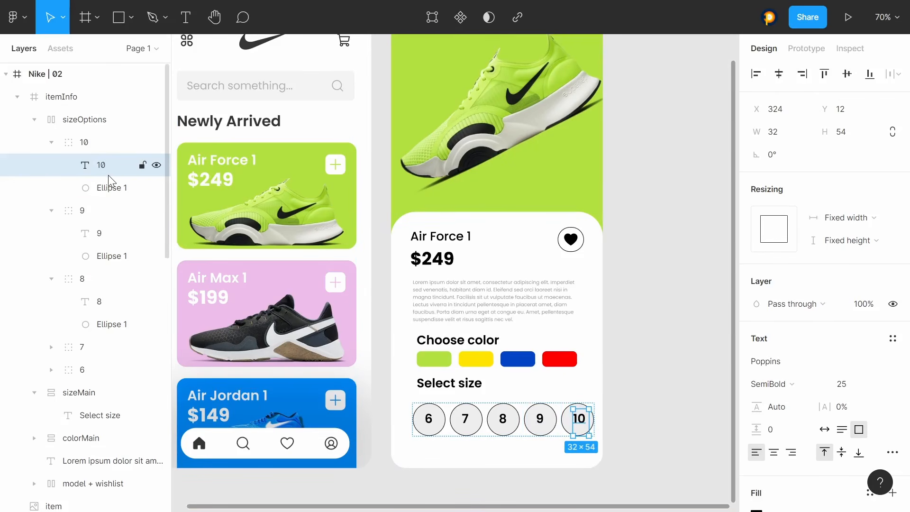
{"action": "left_click", "coordinate": [110, 187], "text": "shift"}
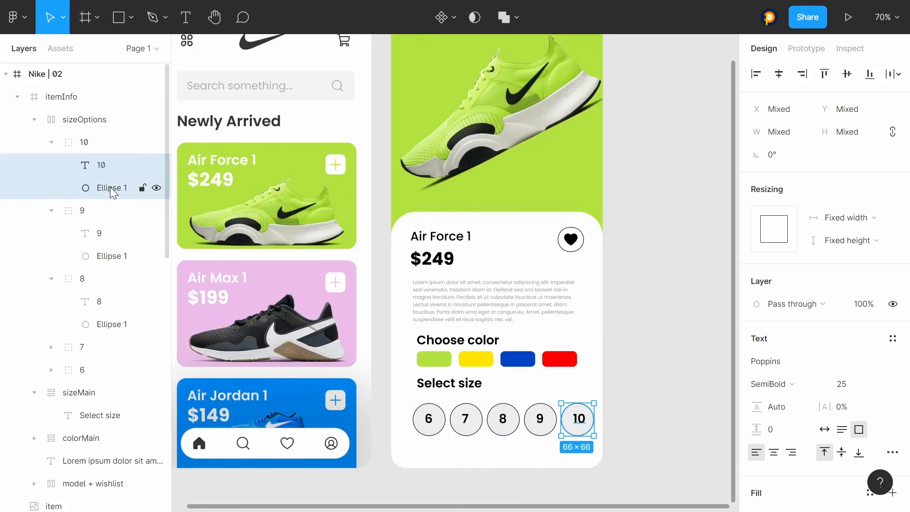
{"action": "left_click", "coordinate": [779, 75]}
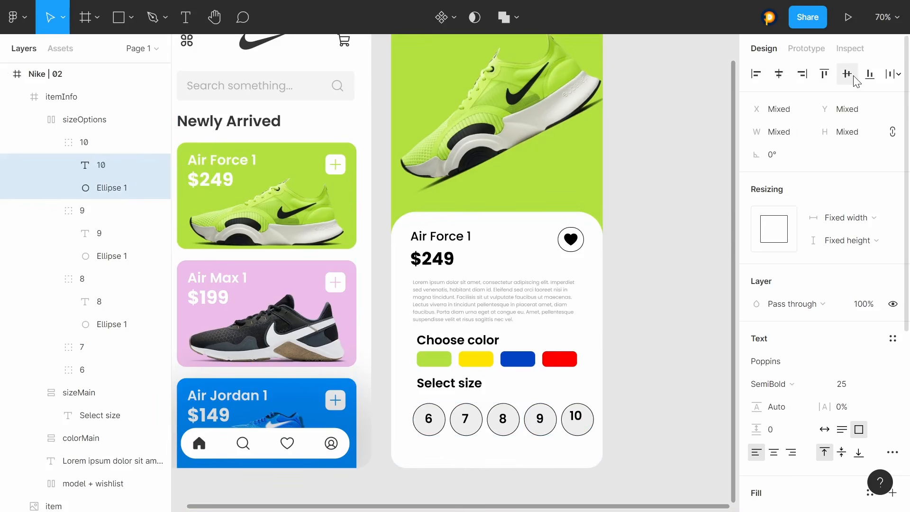
{"action": "double_click", "coordinate": [589, 425]}
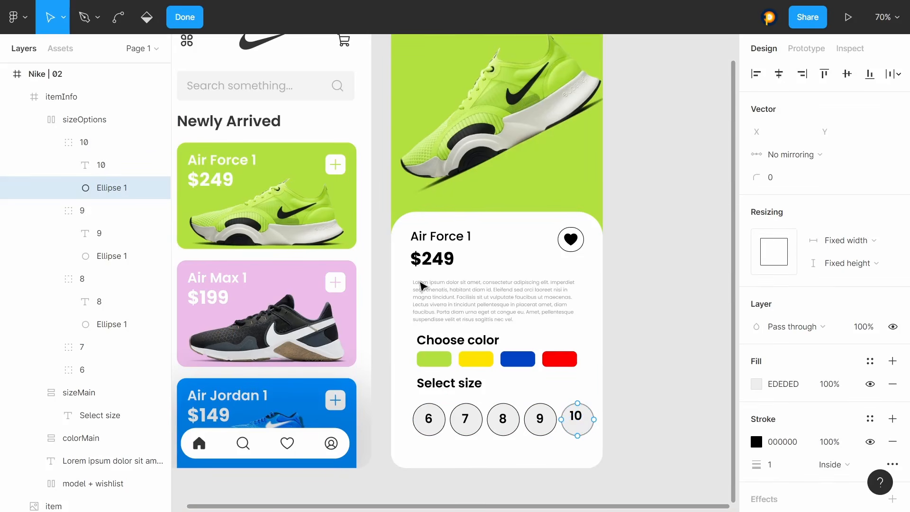
{"action": "left_click", "coordinate": [185, 17]}
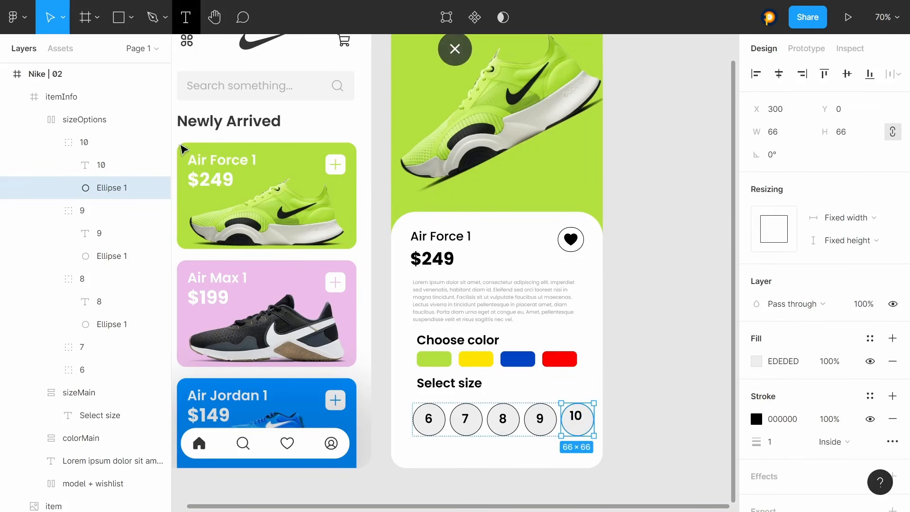
Step: Shrink the "10" text box to about 30 × 34 and center it vertically with its circle
{"action": "left_click", "coordinate": [115, 165]}
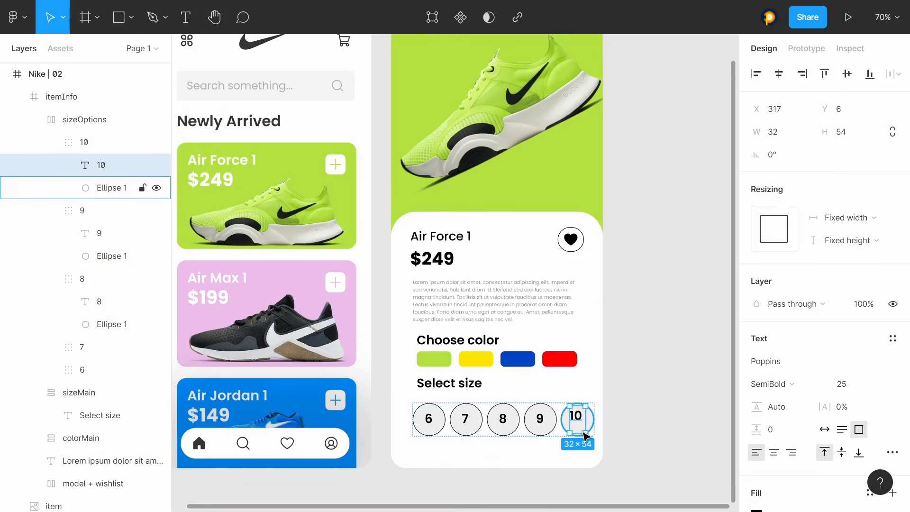
{"action": "left_click_drag", "start_coordinate": [588, 435], "coordinate": [587, 419]}
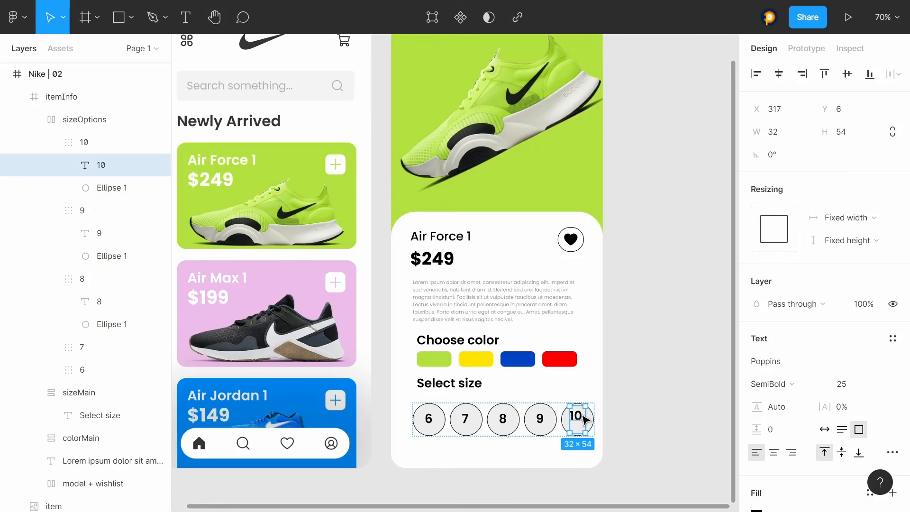
{"action": "double_click", "coordinate": [580, 414]}
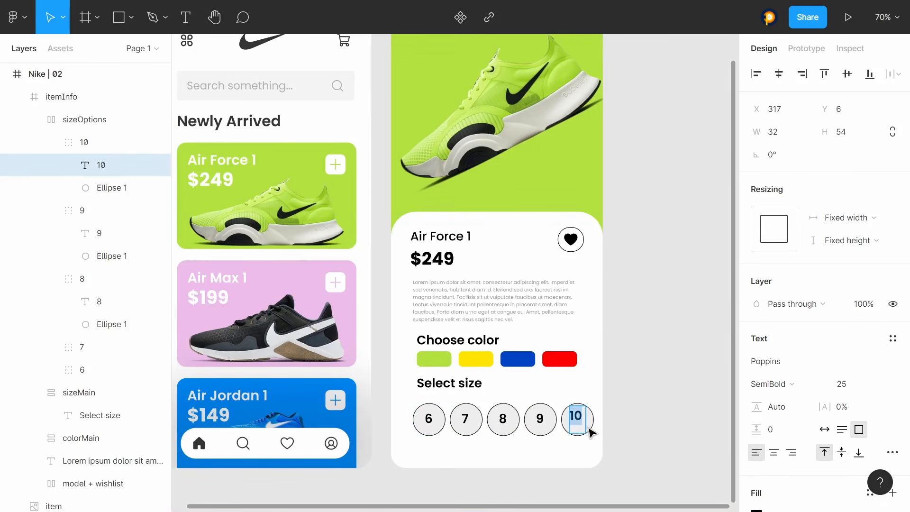
{"action": "left_click", "coordinate": [582, 419]}
{"action": "key", "text": "Escape"}
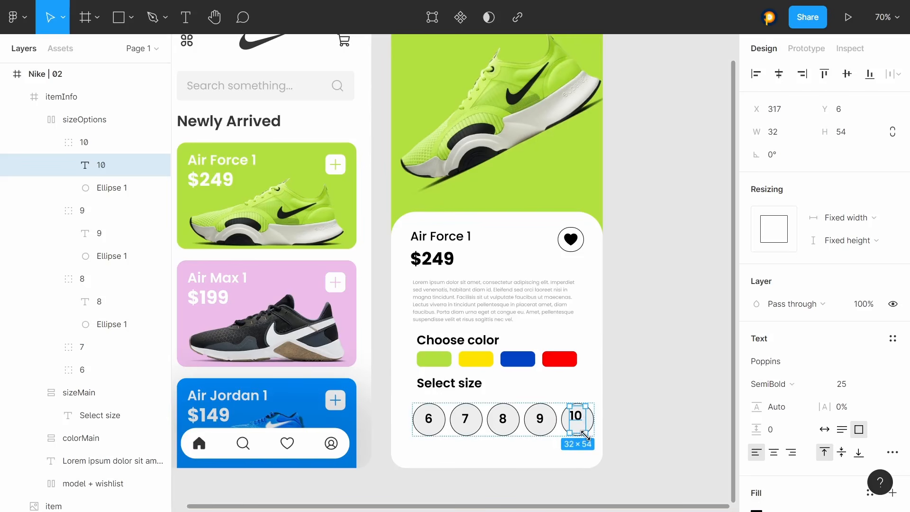
{"action": "left_click_drag", "start_coordinate": [585, 436], "coordinate": [584, 424]}
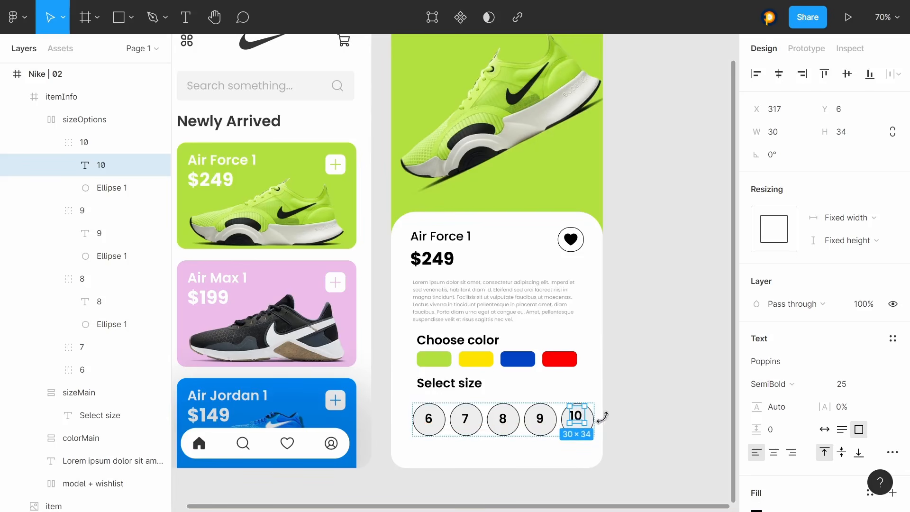
{"action": "left_click", "coordinate": [112, 187], "text": "shift"}
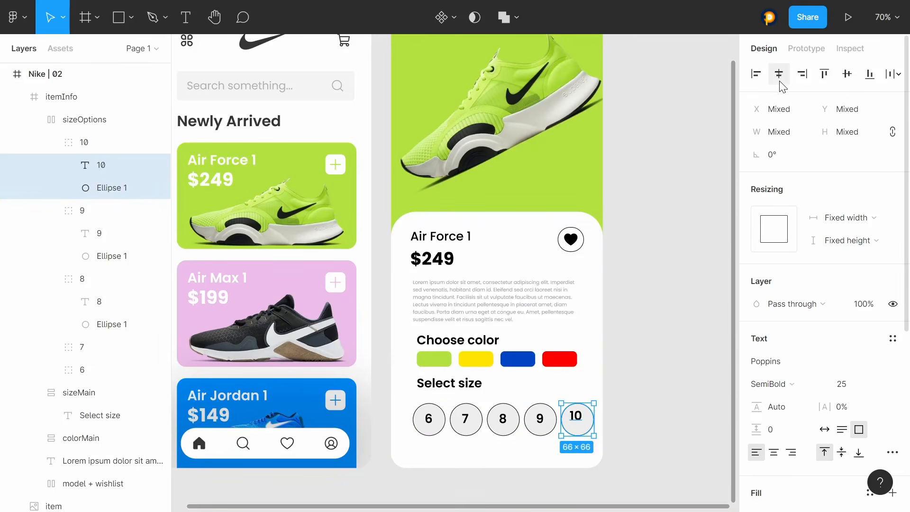
{"action": "left_click", "coordinate": [850, 81]}
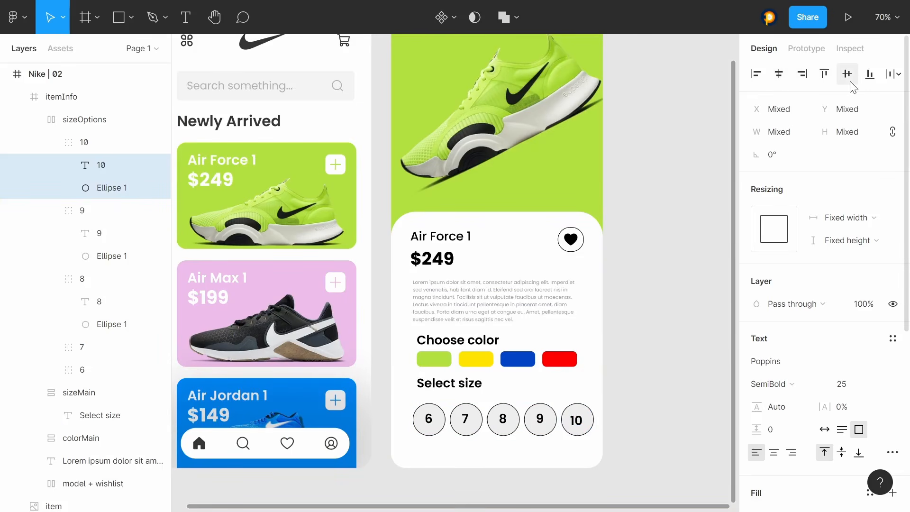
{"action": "key", "text": "alt"}
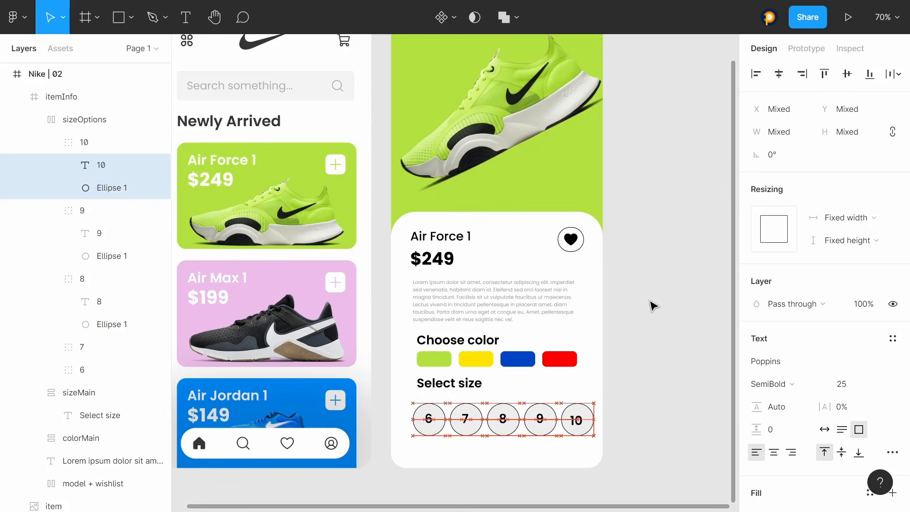
{"action": "left_click", "coordinate": [671, 329]}
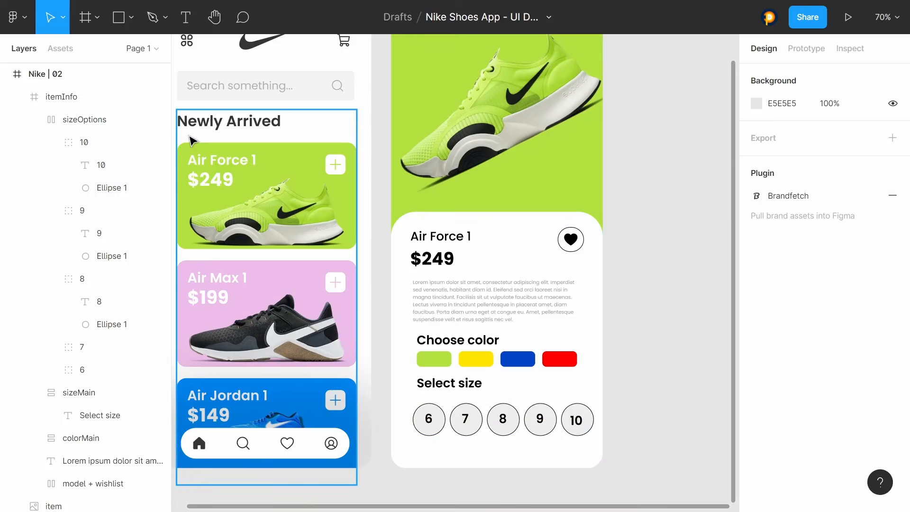
Step: Collapse the size layers and scale the sizeOptions row proportionally down to about 320 × 57.7, placed at X 52, Y 379
{"action": "left_click", "coordinate": [52, 142]}
{"action": "left_click", "coordinate": [28, 123]}
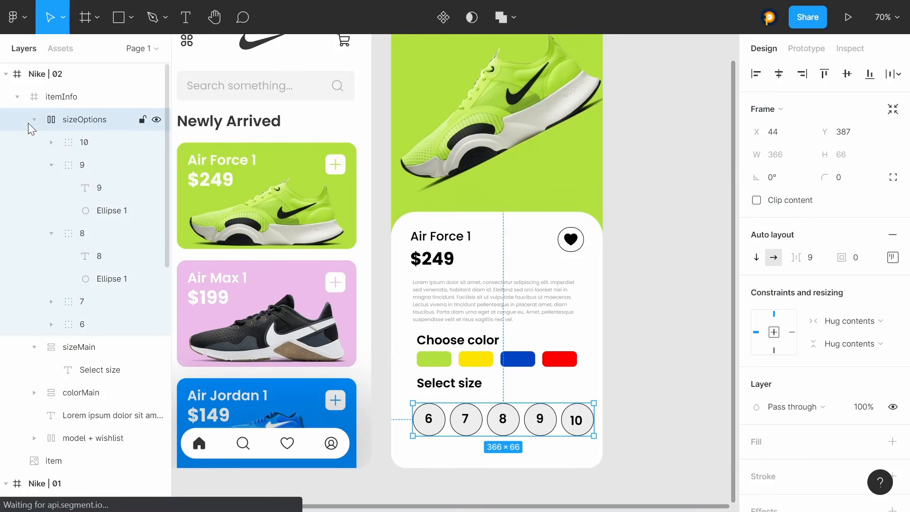
{"action": "left_click", "coordinate": [34, 120]}
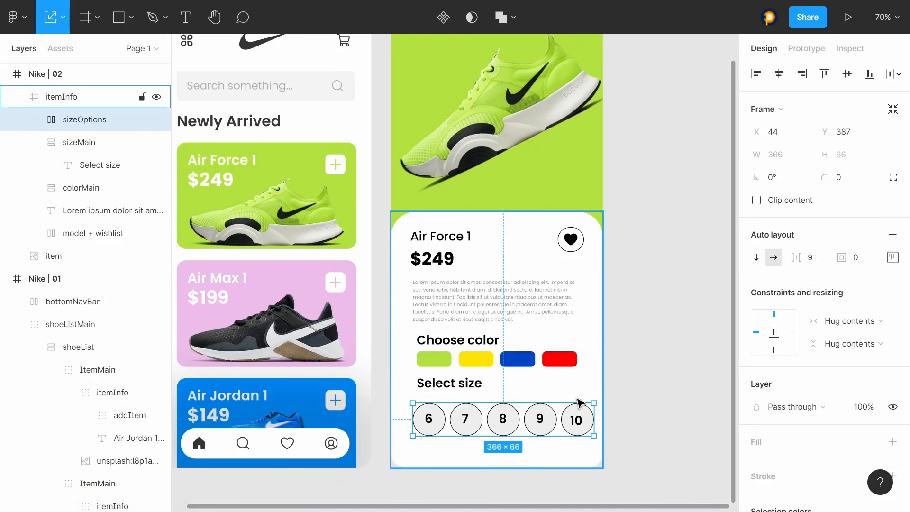
{"action": "left_click_drag", "start_coordinate": [594, 403], "coordinate": [561, 420]}
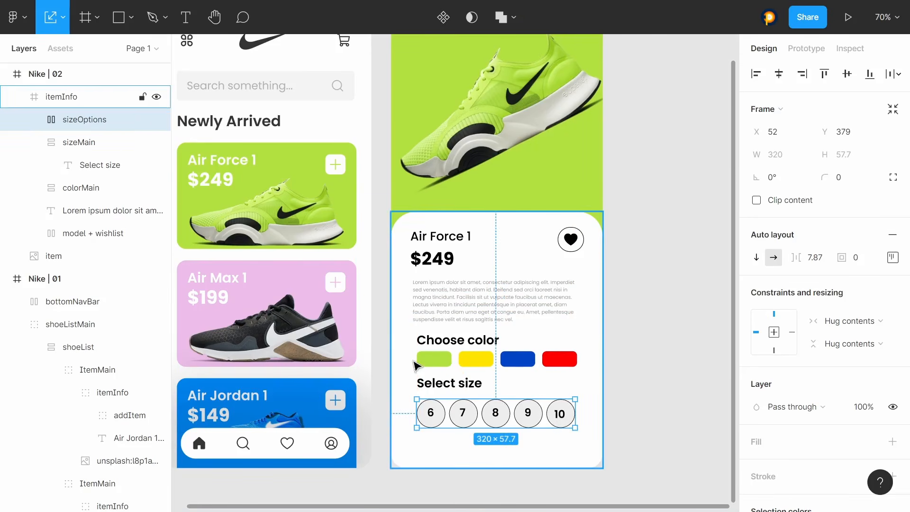
Step: Move the sizeOptions row into the sizeMain auto layout frame, beneath the "Select size" heading, and collapse the sizeMain layer
{"action": "left_click", "coordinate": [37, 144]}
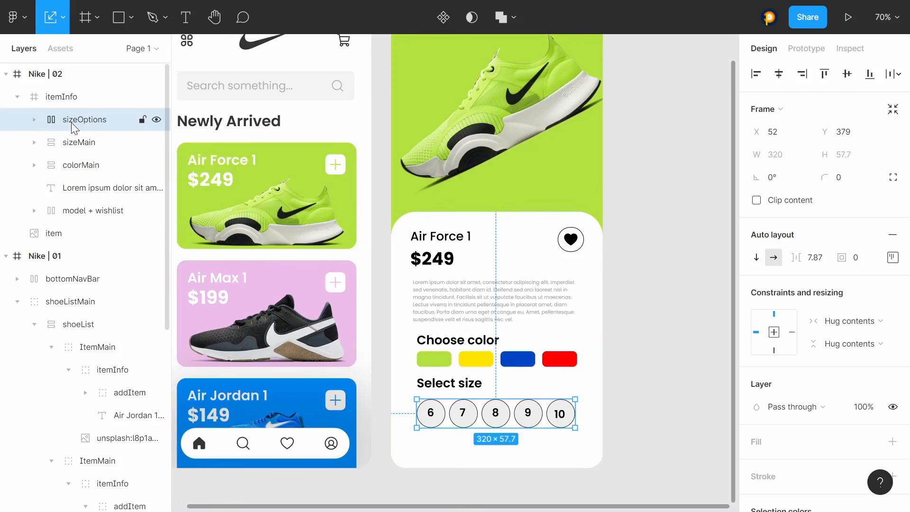
{"action": "left_click", "coordinate": [45, 143]}
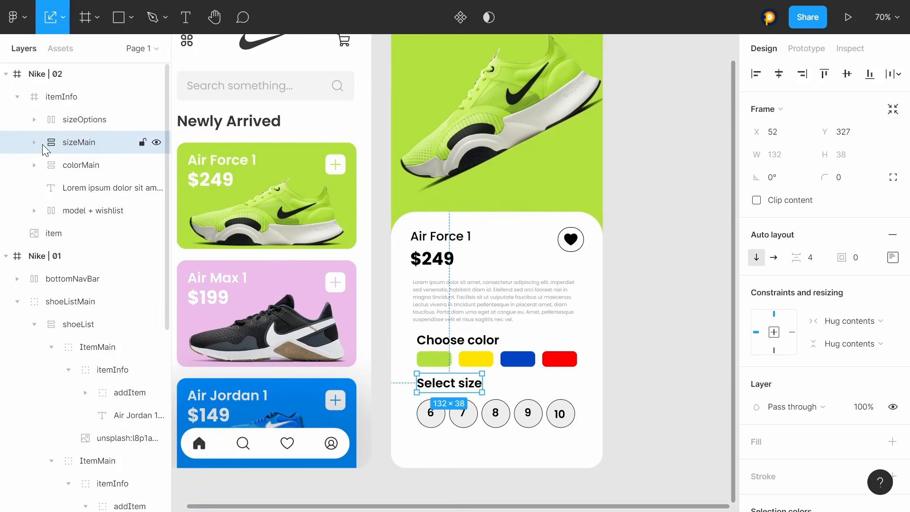
{"action": "left_click", "coordinate": [34, 144]}
{"action": "left_click_drag", "start_coordinate": [75, 121], "coordinate": [97, 161]}
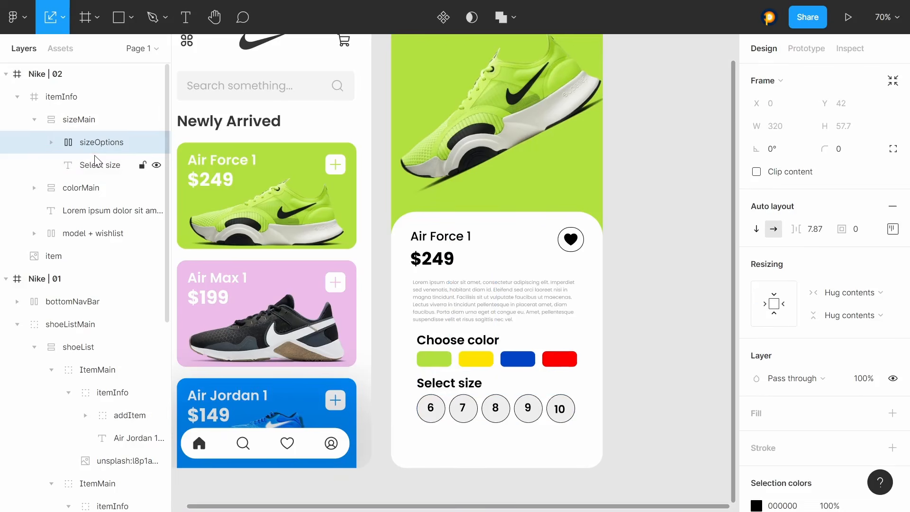
{"action": "left_click", "coordinate": [35, 119]}
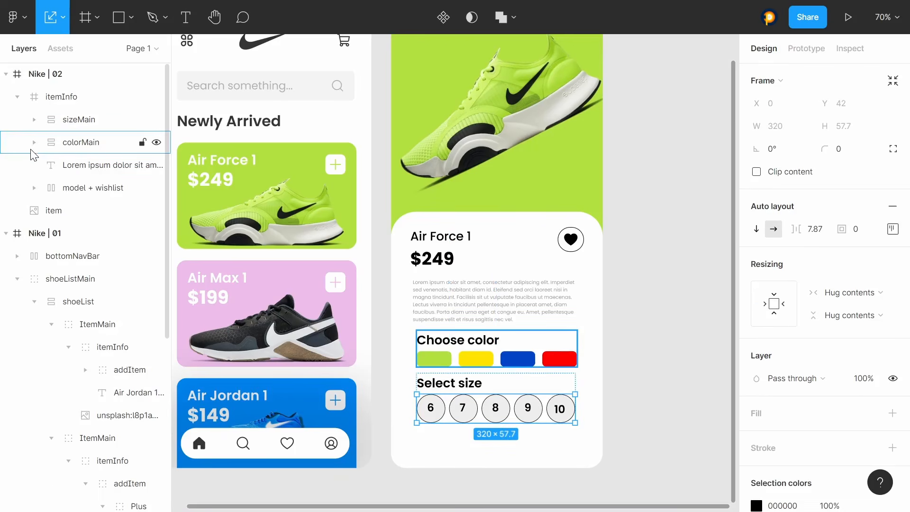
Step: Combine colorMain and sizeMain in a vertical auto layout frame and rename it "attributes"
{"action": "left_click", "coordinate": [64, 150]}
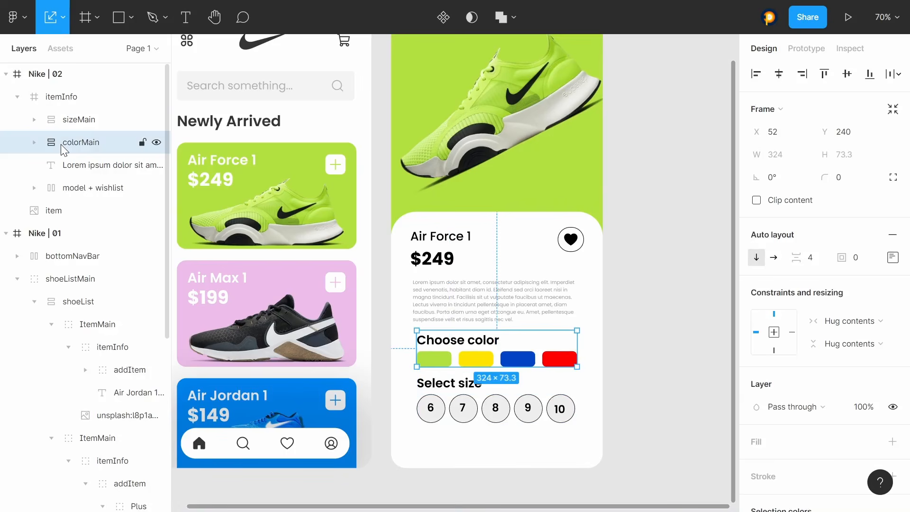
{"action": "left_click", "coordinate": [90, 119], "text": "shift"}
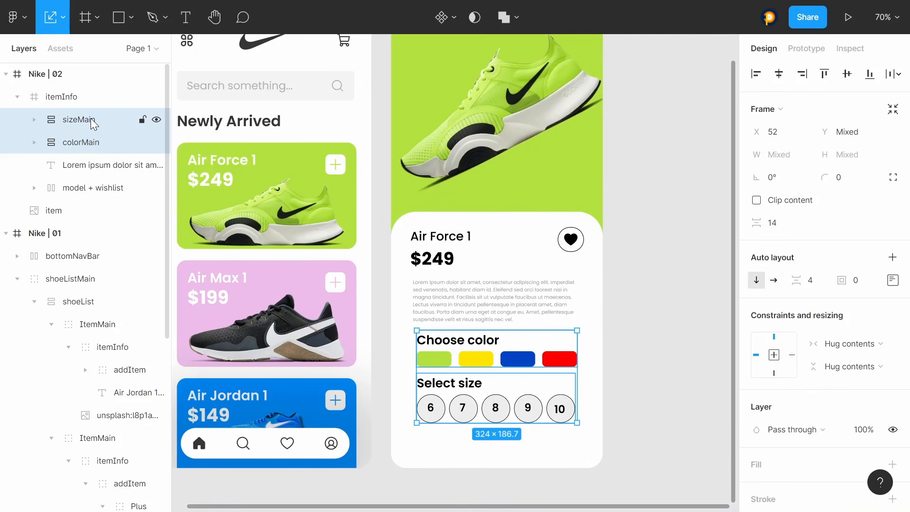
{"action": "key", "text": "shift+a"}
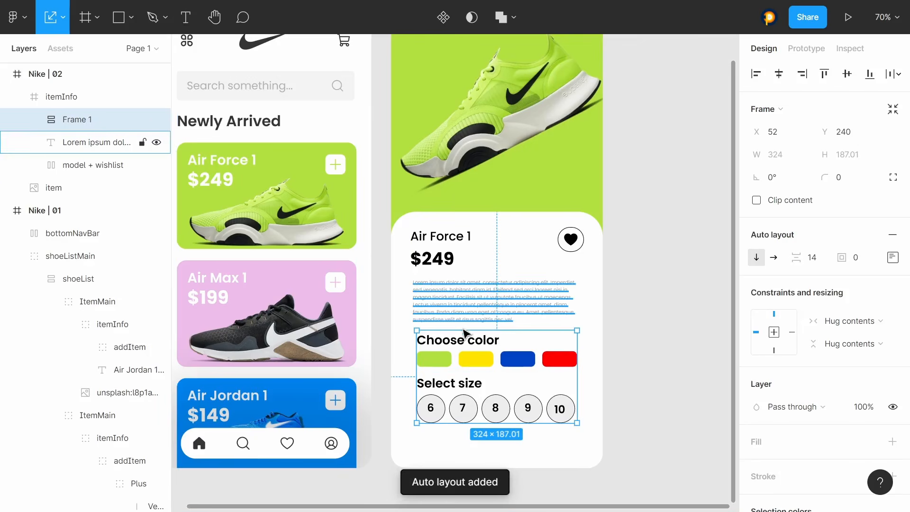
{"action": "double_click", "coordinate": [70, 120]}
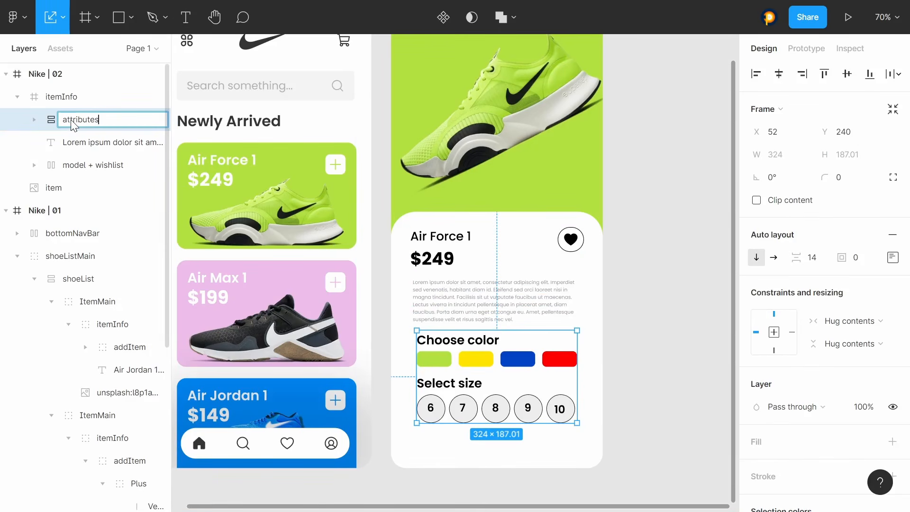
{"action": "key", "text": "Return"}
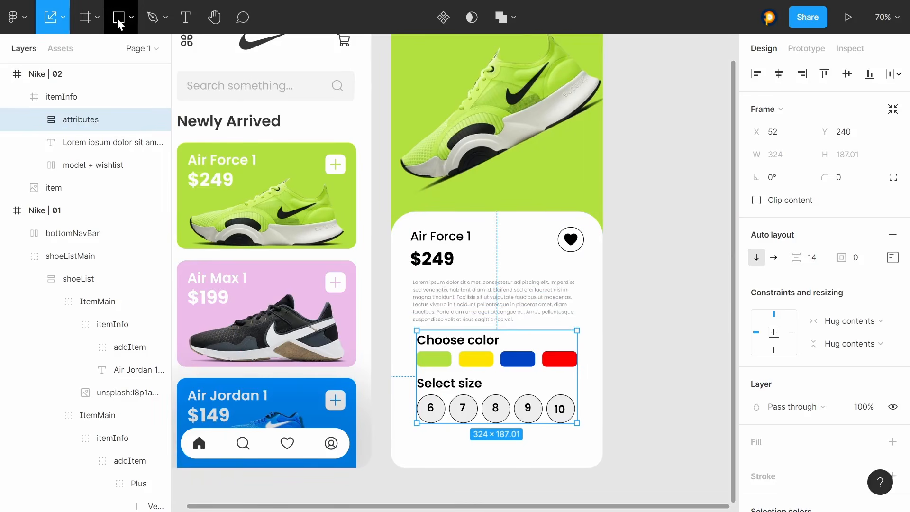
Step: Add a "Buy now" text near the lower edge of the product card, below the size circles
{"action": "key", "text": "t"}
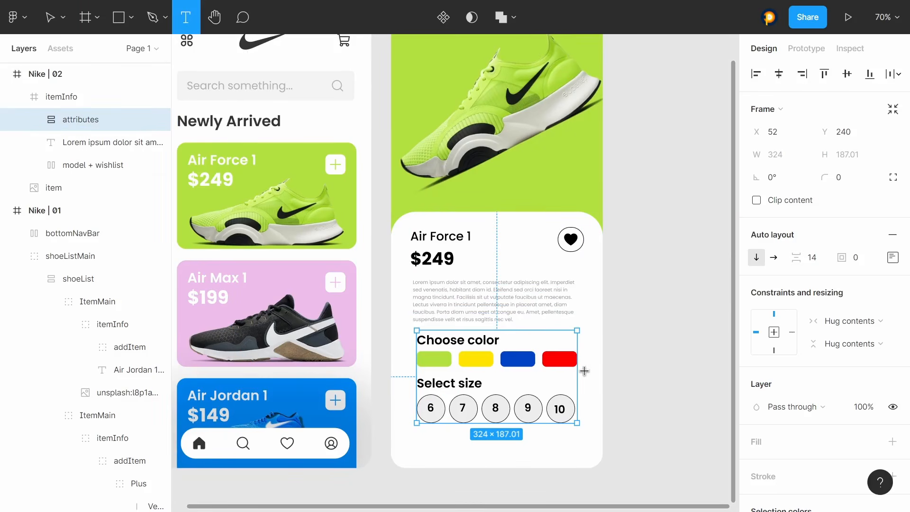
{"action": "left_click", "coordinate": [464, 449]}
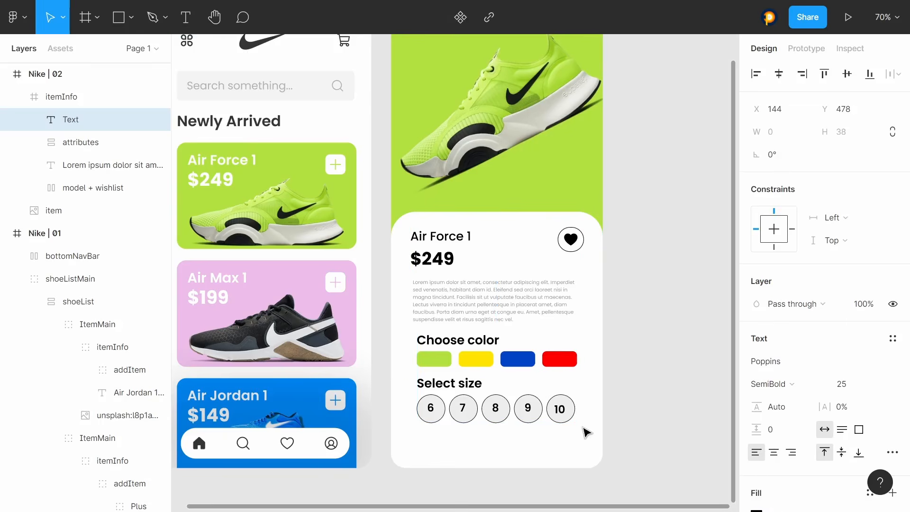
{"action": "type", "text": "Buy"}
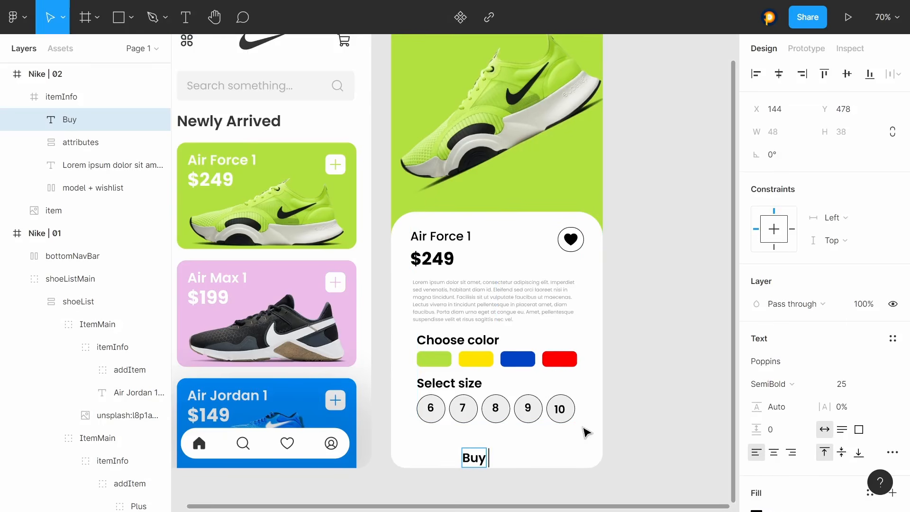
{"action": "type", "text": " now"}
{"action": "left_click", "coordinate": [557, 423]}
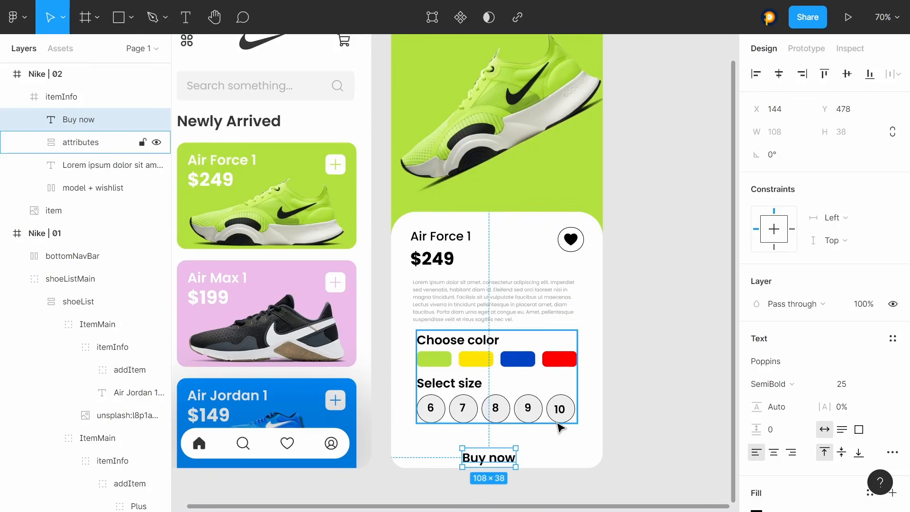
Step: Search the Phosphor Icons plugin for "cart" and insert the regular ShoppingCart icon into the itemInfo card
{"action": "left_click", "coordinate": [551, 448]}
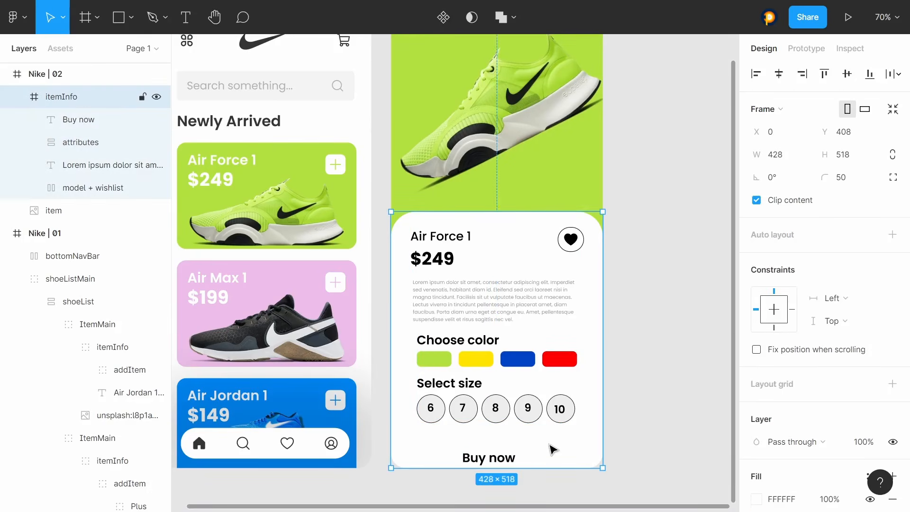
{"action": "right_click", "coordinate": [540, 447]}
{"action": "mouse_move", "coordinate": [616, 399]}
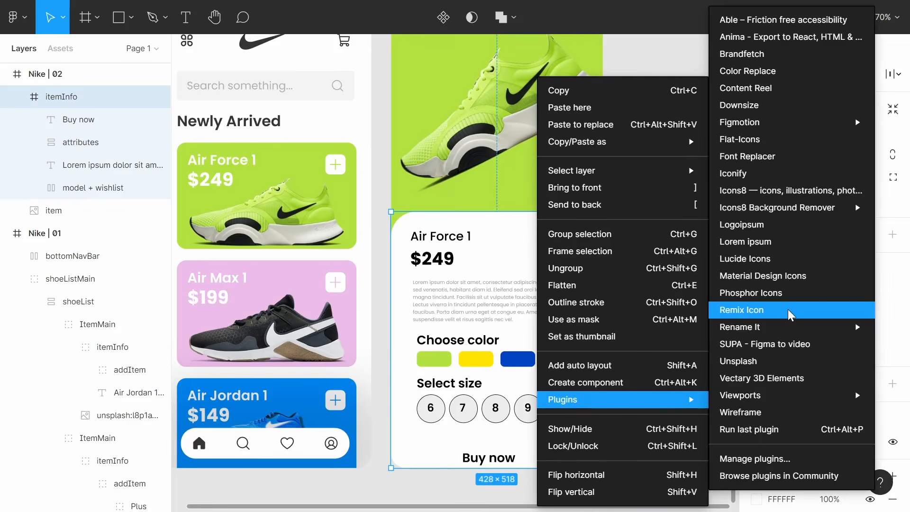
{"action": "left_click", "coordinate": [808, 295]}
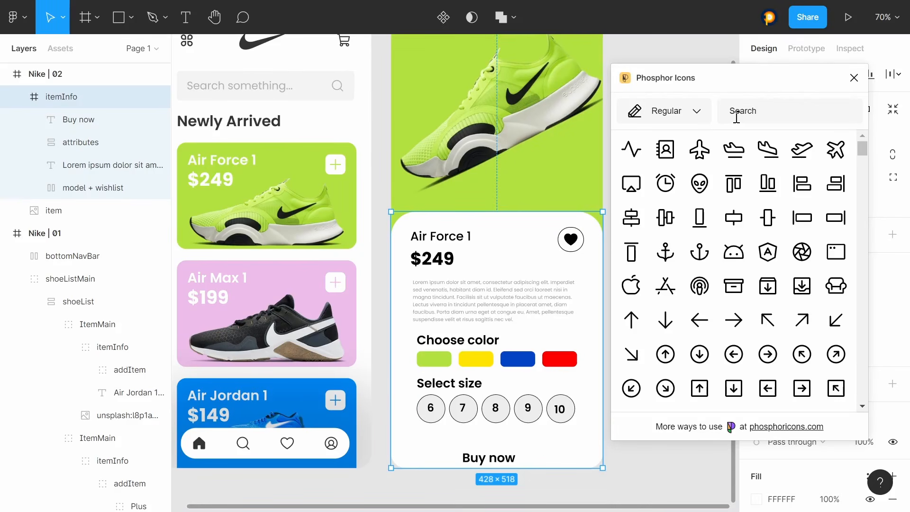
{"action": "left_click", "coordinate": [737, 117]}
{"action": "type", "text": "cart"}
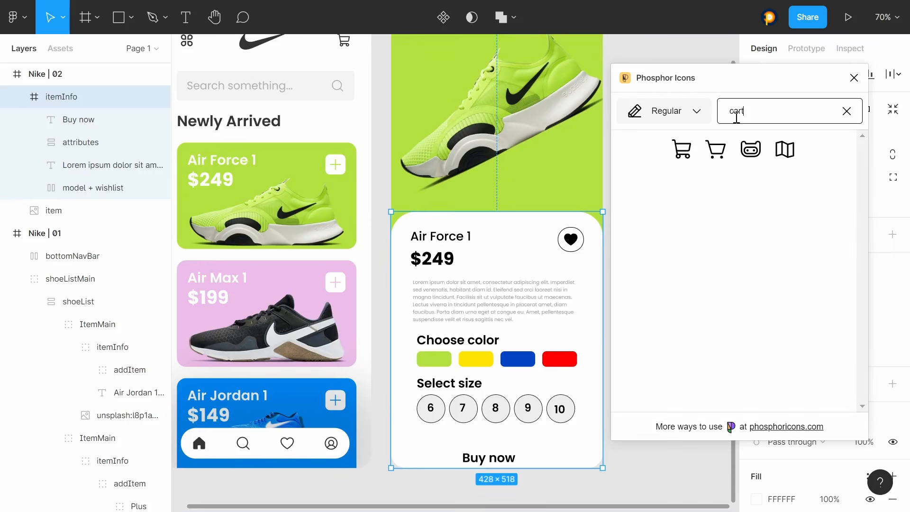
{"action": "left_click", "coordinate": [685, 149]}
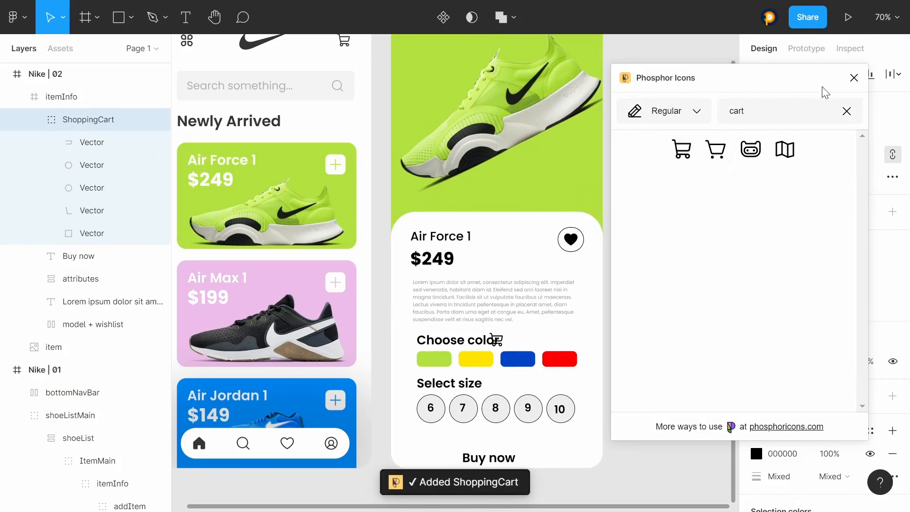
{"action": "left_click", "coordinate": [854, 78]}
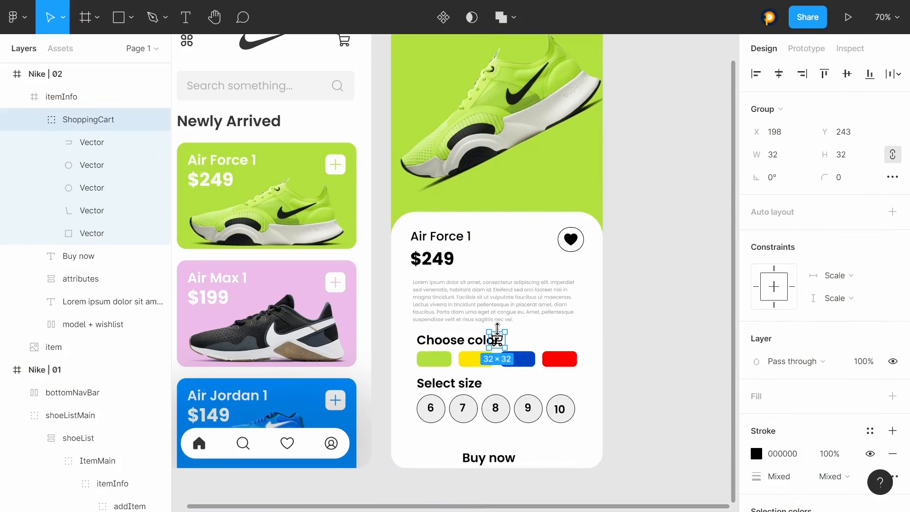
Step: Place the cart icon just right of the "Buy now" text and wrap both in a horizontal auto layout frame
{"action": "left_click_drag", "start_coordinate": [498, 340], "coordinate": [534, 466]}
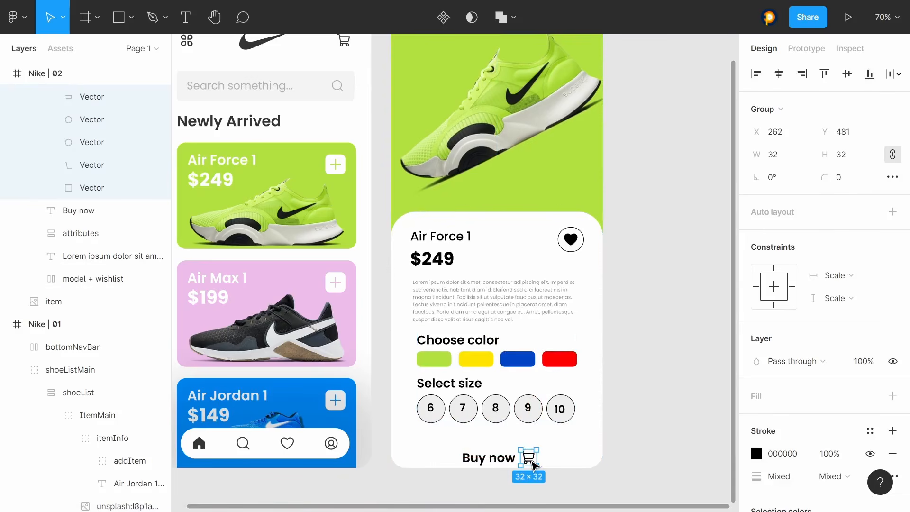
{"action": "left_click", "coordinate": [504, 467], "text": "shift"}
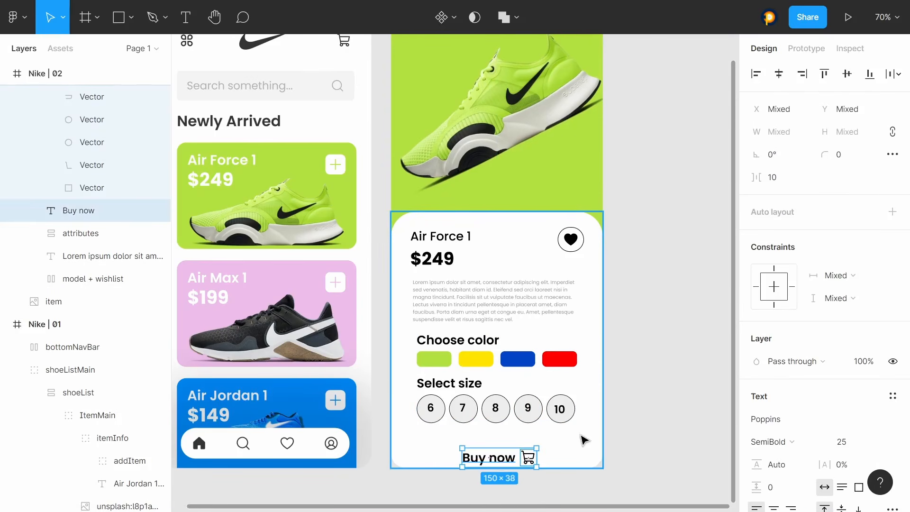
{"action": "key", "text": "shift+a"}
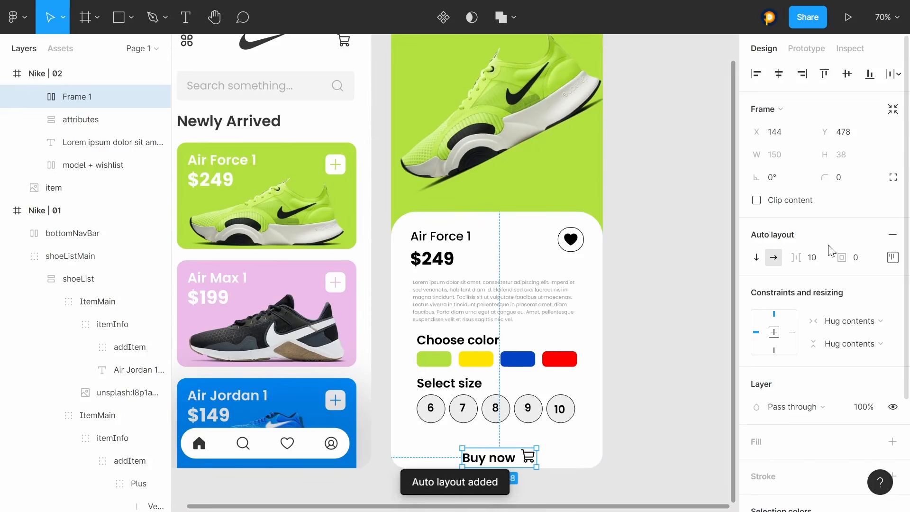
Step: Add a solid fill to the "Buy now" frame and set it to the dark grey document color 343434
{"action": "scroll", "coordinate": [835, 265], "scroll_direction": "down", "scroll_amount": 3}
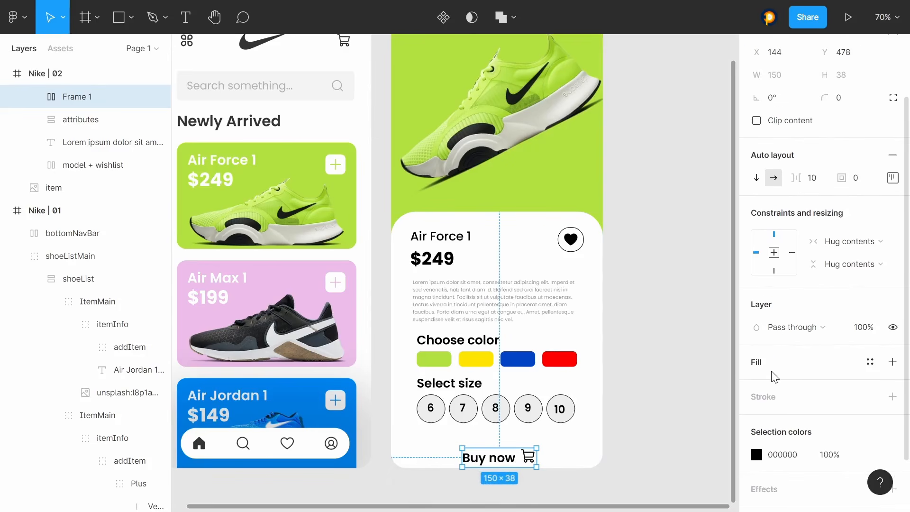
{"action": "left_click", "coordinate": [783, 370]}
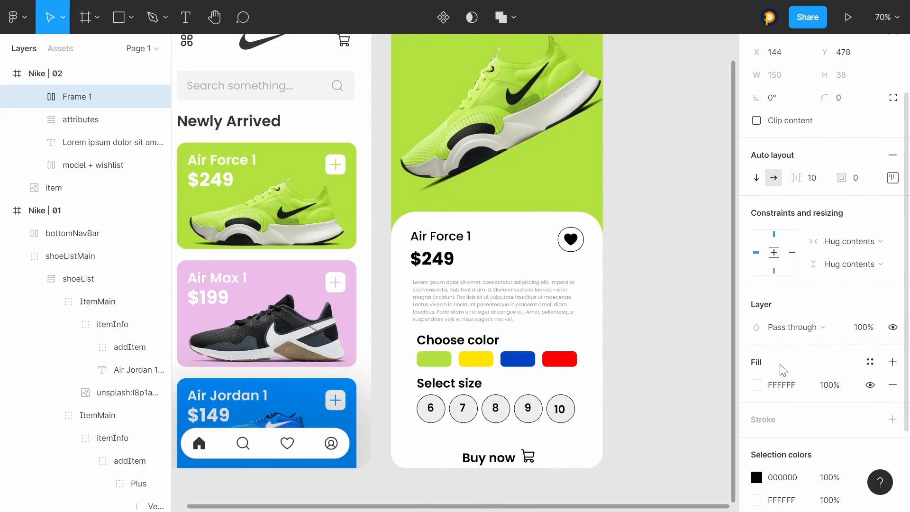
{"action": "left_click", "coordinate": [766, 387]}
{"action": "left_click", "coordinate": [749, 384]}
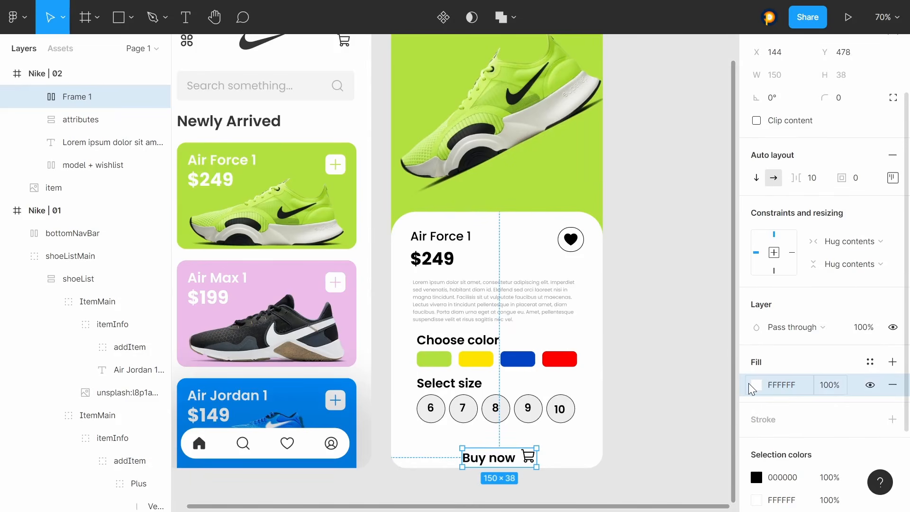
{"action": "left_click", "coordinate": [757, 384]}
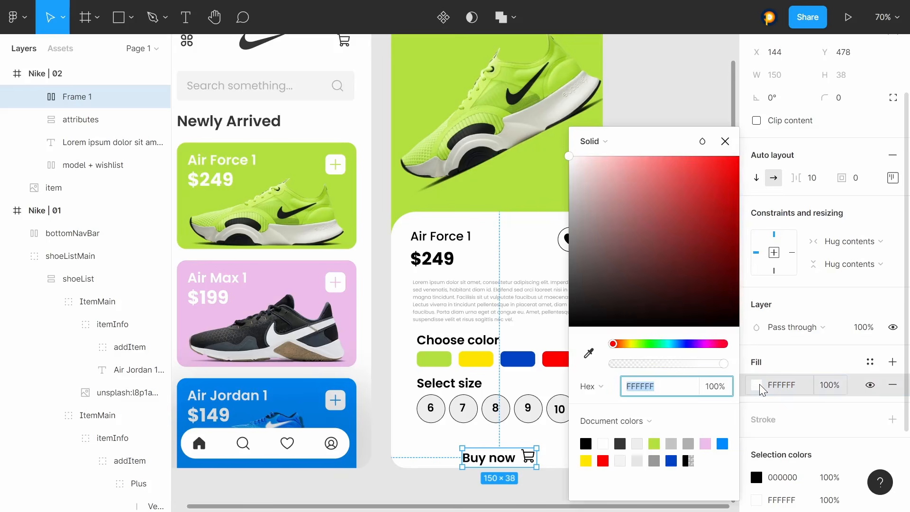
{"action": "left_click", "coordinate": [589, 353]}
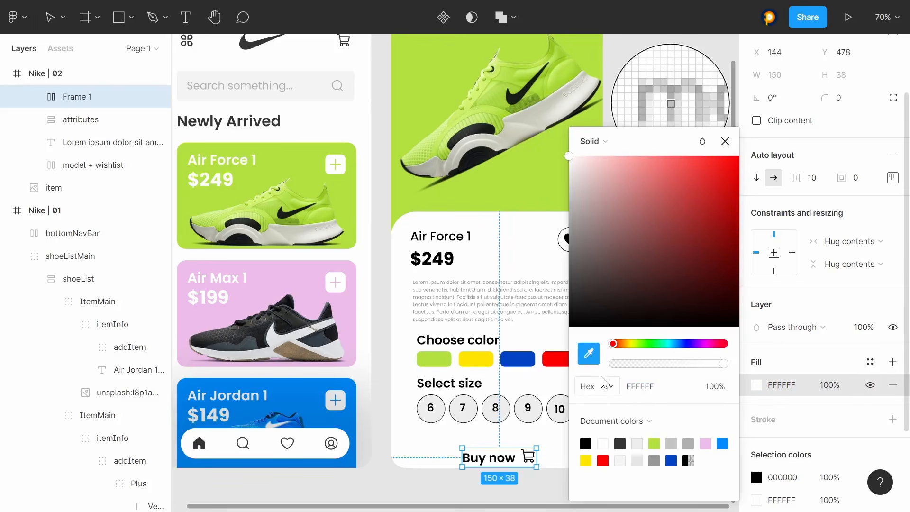
{"action": "left_click", "coordinate": [622, 440]}
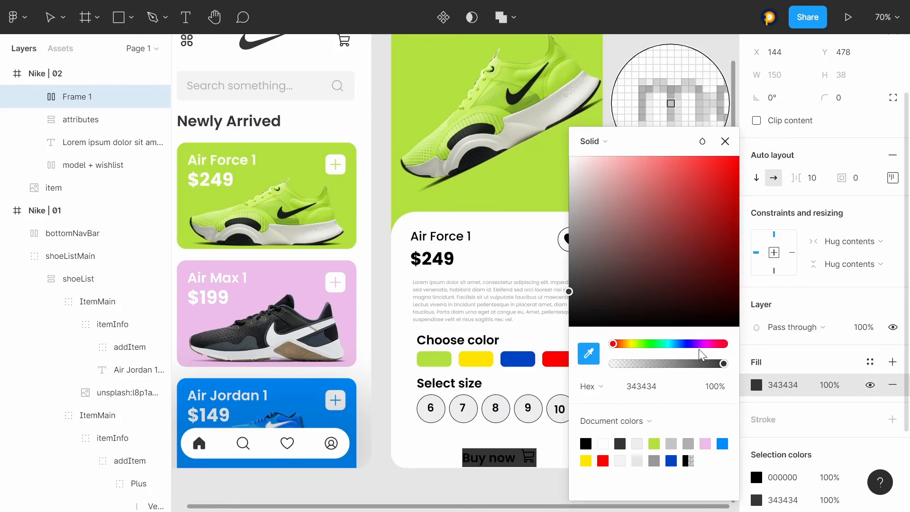
{"action": "left_click", "coordinate": [735, 149]}
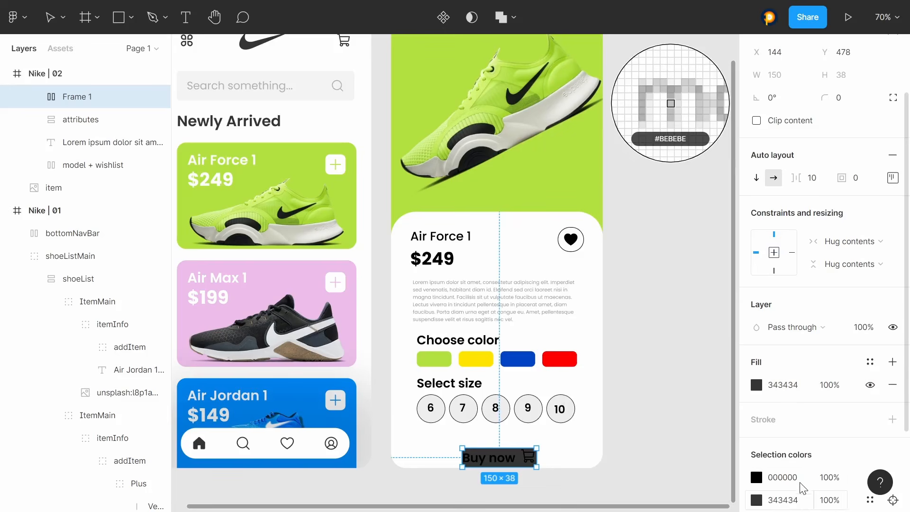
Step: Recolor the "Buy now" text and cart icon from black to white, FFFFFF, through the frame's selection colors
{"action": "scroll", "coordinate": [782, 431], "scroll_direction": "down", "scroll_amount": 3}
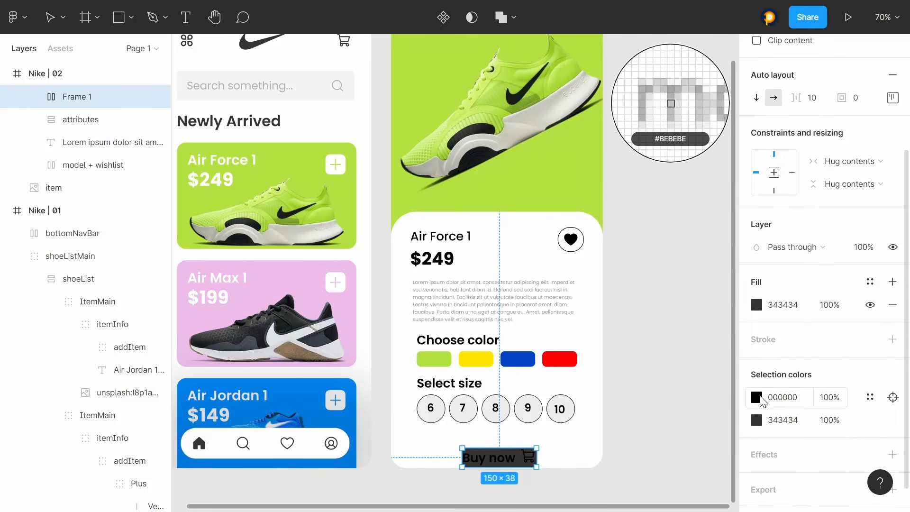
{"action": "left_click", "coordinate": [760, 397]}
{"action": "left_click", "coordinate": [665, 383]}
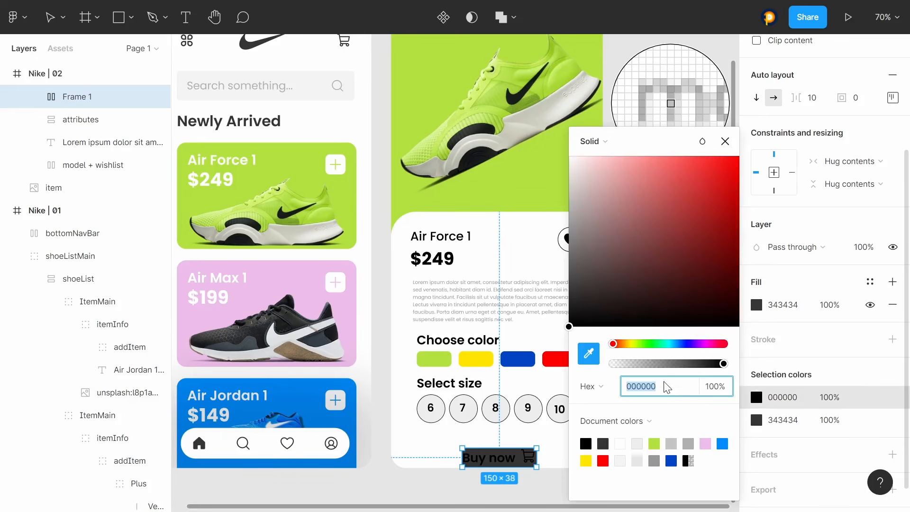
{"action": "left_click", "coordinate": [603, 443]}
{"action": "left_click", "coordinate": [511, 483]}
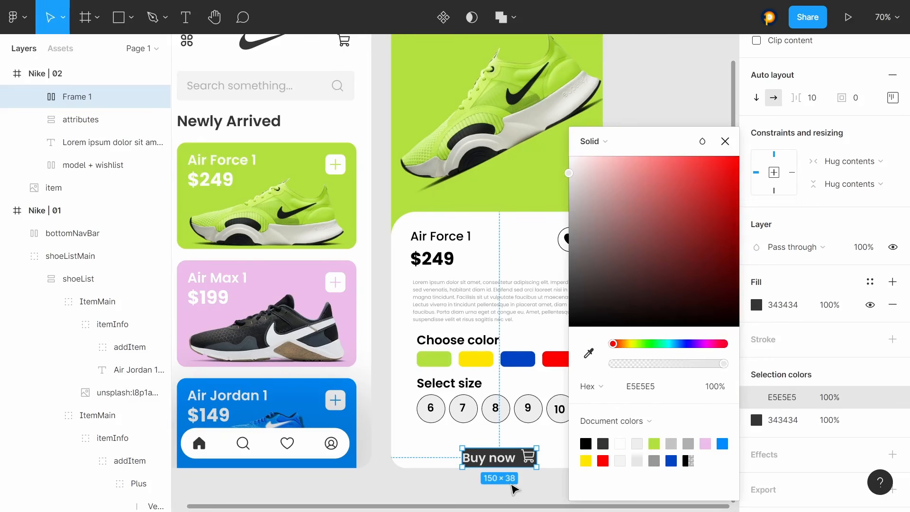
{"action": "key", "text": "ctrl+z"}
{"action": "key", "text": "ctrl+z"}
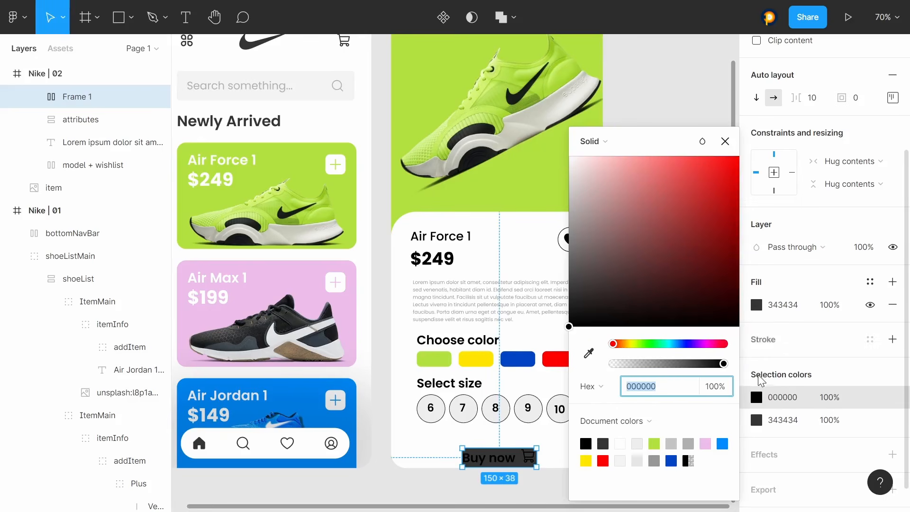
{"action": "left_click_drag", "start_coordinate": [595, 159], "coordinate": [565, 155]}
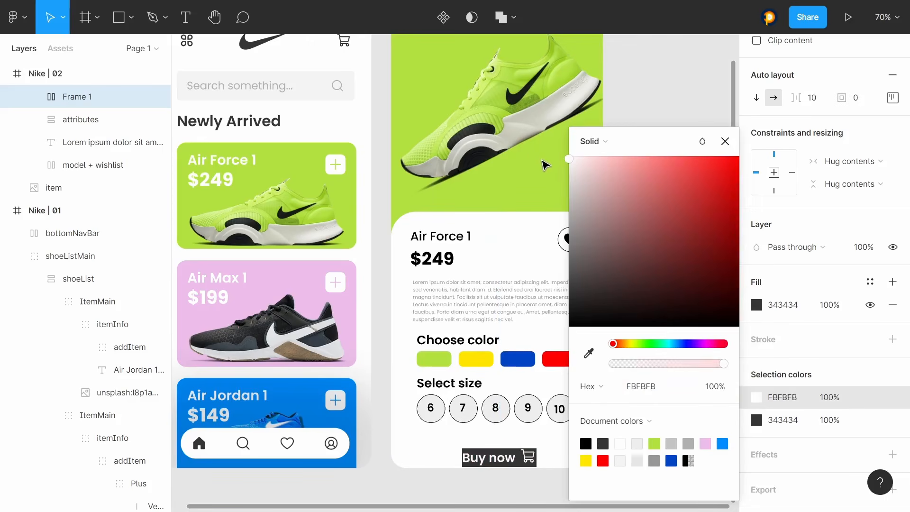
{"action": "left_click", "coordinate": [726, 142]}
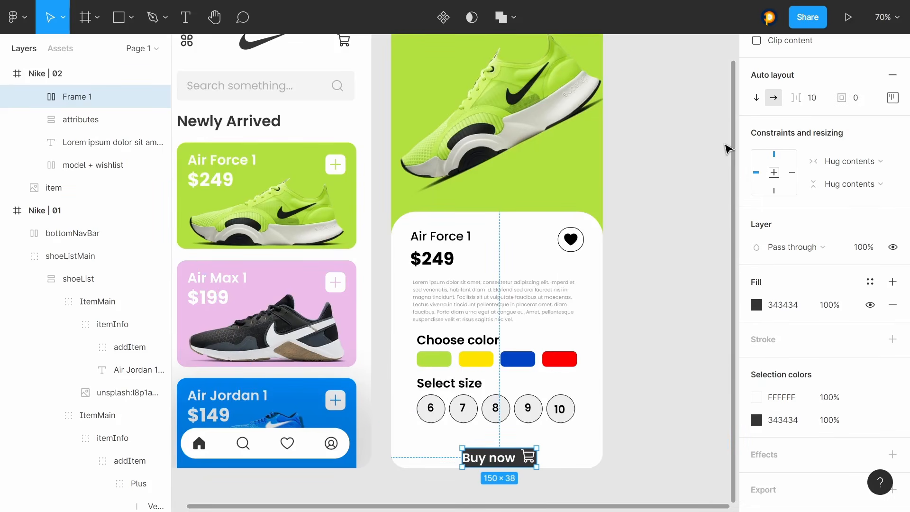
Step: Set the "Buy now" frame's auto layout padding to 49 on all sides and center-align its contents
{"action": "scroll", "coordinate": [842, 154], "scroll_direction": "up", "scroll_amount": 2}
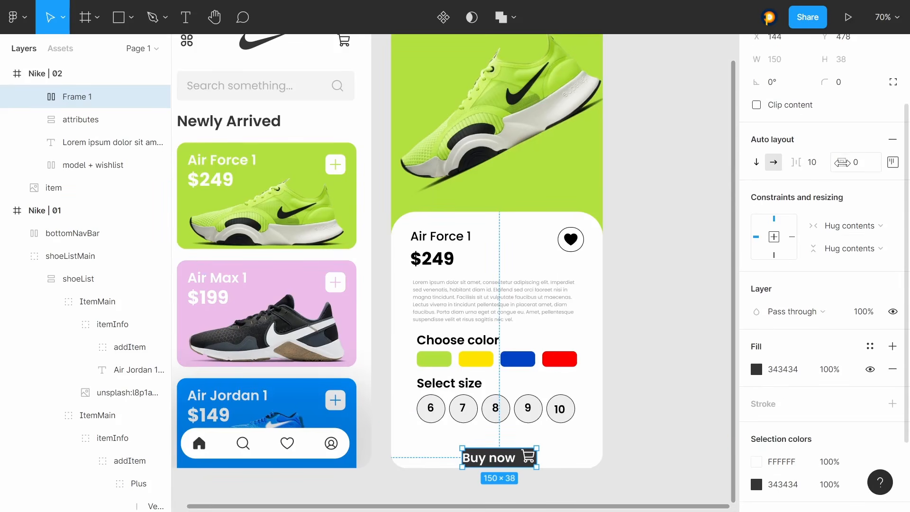
{"action": "left_click_drag", "start_coordinate": [842, 163], "coordinate": [889, 172]}
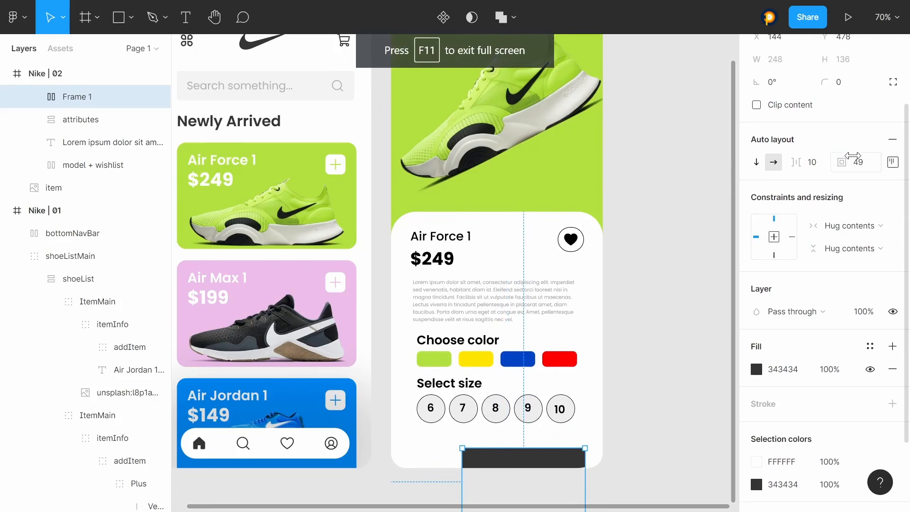
{"action": "left_click", "coordinate": [893, 162]}
{"action": "left_click", "coordinate": [854, 225]}
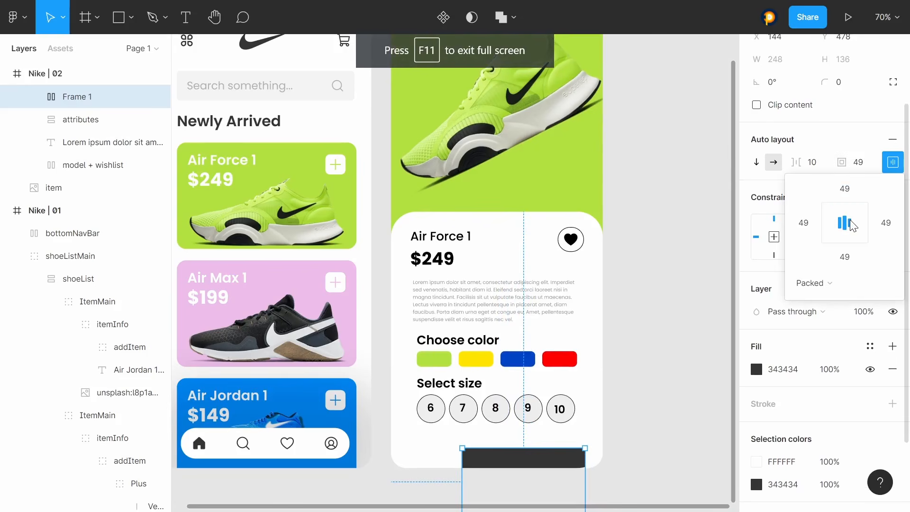
Step: Center the "Buy now" frame horizontally in the card and move it up to Y 398
{"action": "scroll", "coordinate": [840, 131], "scroll_direction": "up", "scroll_amount": 3}
{"action": "left_click", "coordinate": [781, 72]}
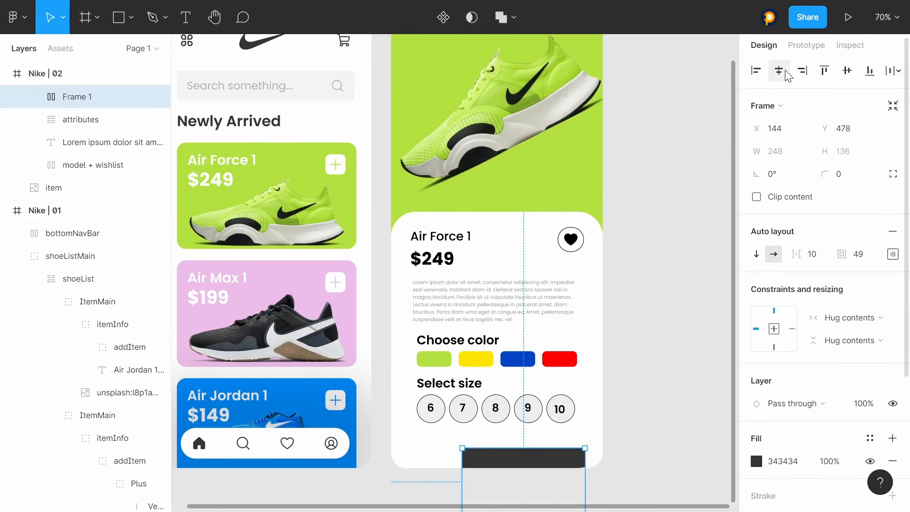
{"action": "key", "text": "shift+Up"}
{"action": "key", "text": "shift+Up"}
{"action": "key", "text": "shift+Up"}
{"action": "key", "text": "shift+Up"}
{"action": "key", "text": "shift+Up"}
{"action": "key", "text": "shift+Up"}
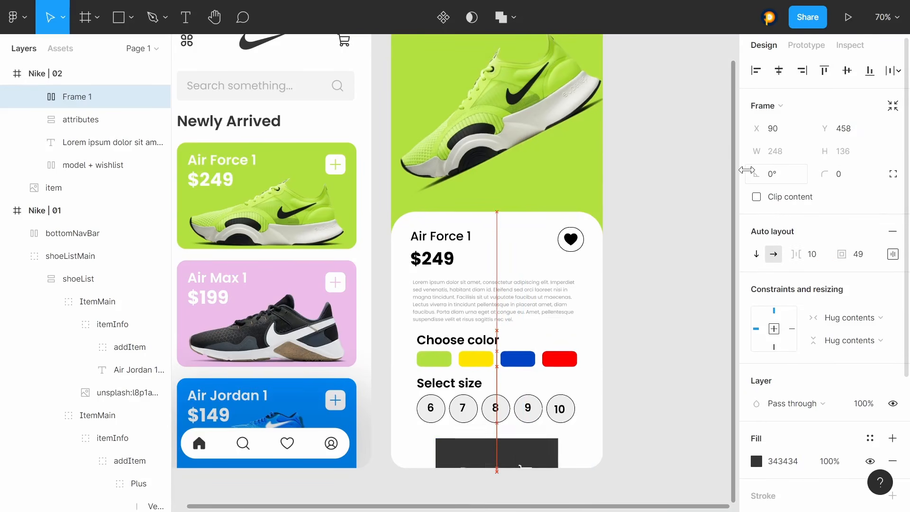
{"action": "key", "text": "shift+Up"}
{"action": "key", "text": "shift+Up"}
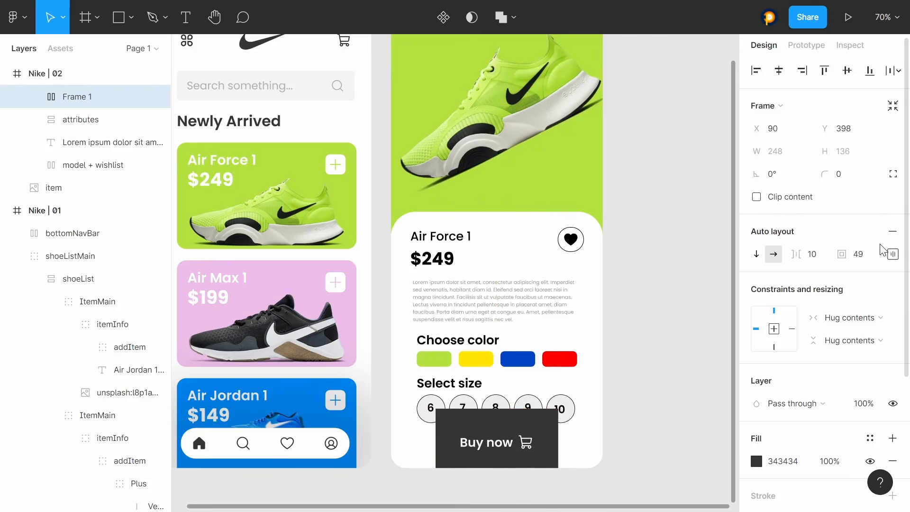
Step: Set the "Buy now" frame's top and bottom padding to 15
{"action": "left_click", "coordinate": [892, 255]}
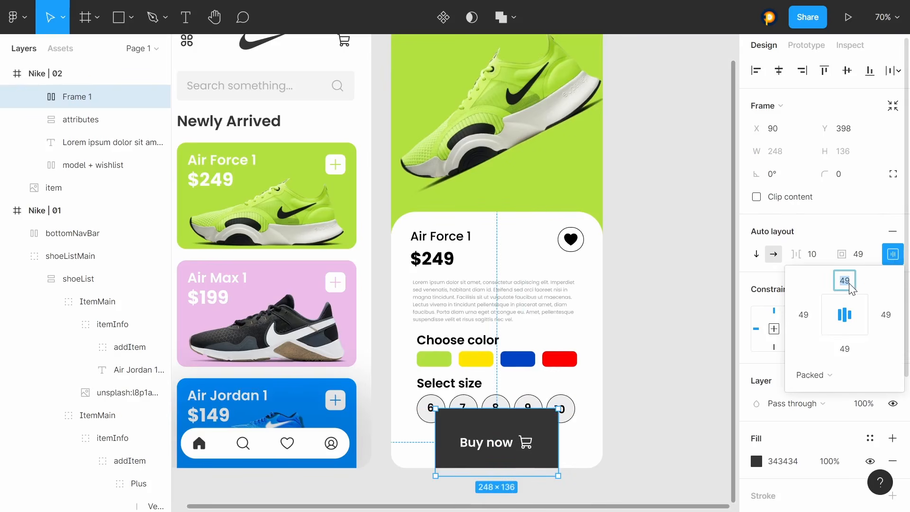
{"action": "type", "text": "15"}
{"action": "left_click", "coordinate": [844, 350]}
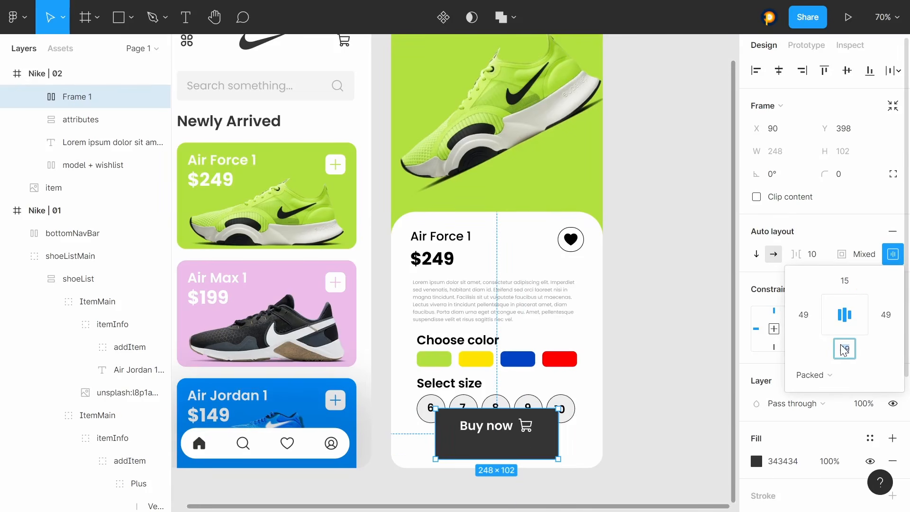
{"action": "type", "text": "15"}
{"action": "key", "text": "Return"}
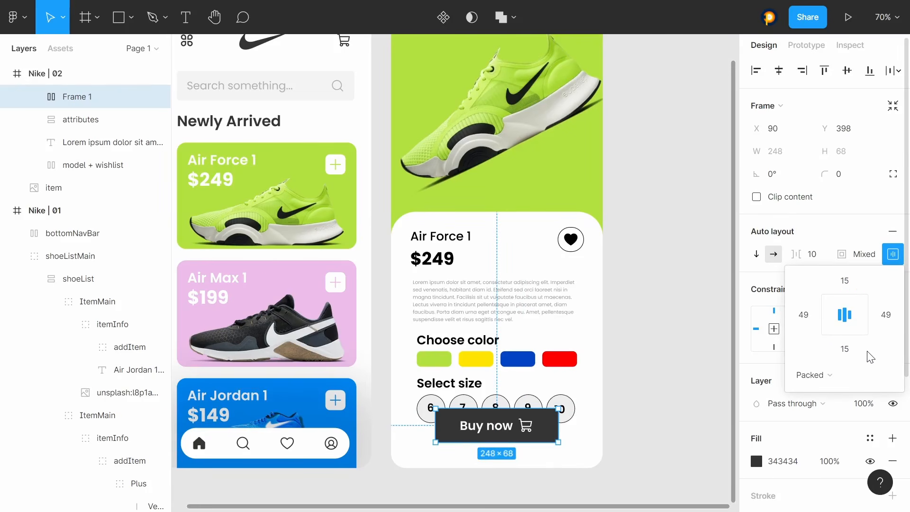
Step: Set the "Buy now" frame's left and right padding to 60
{"action": "left_click", "coordinate": [804, 316]}
{"action": "type", "text": "60"}
{"action": "left_click", "coordinate": [886, 315]}
{"action": "type", "text": "60"}
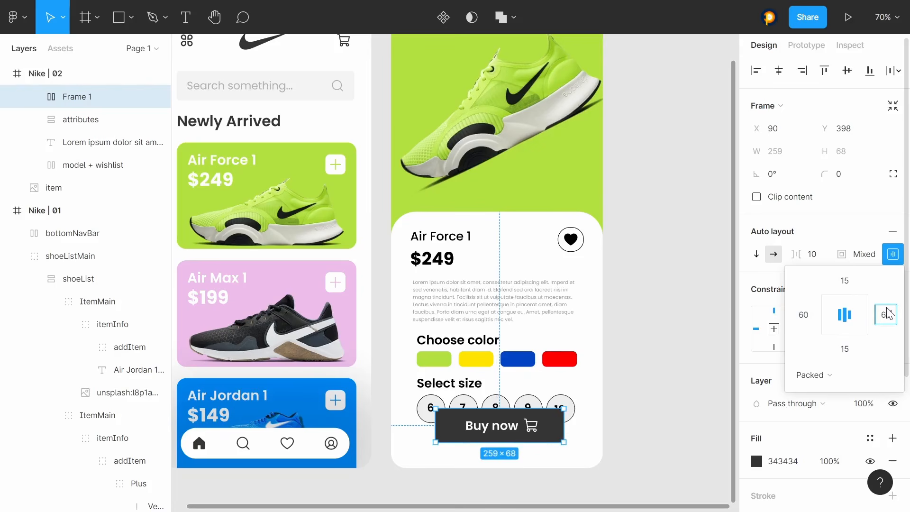
{"action": "key", "text": "Return"}
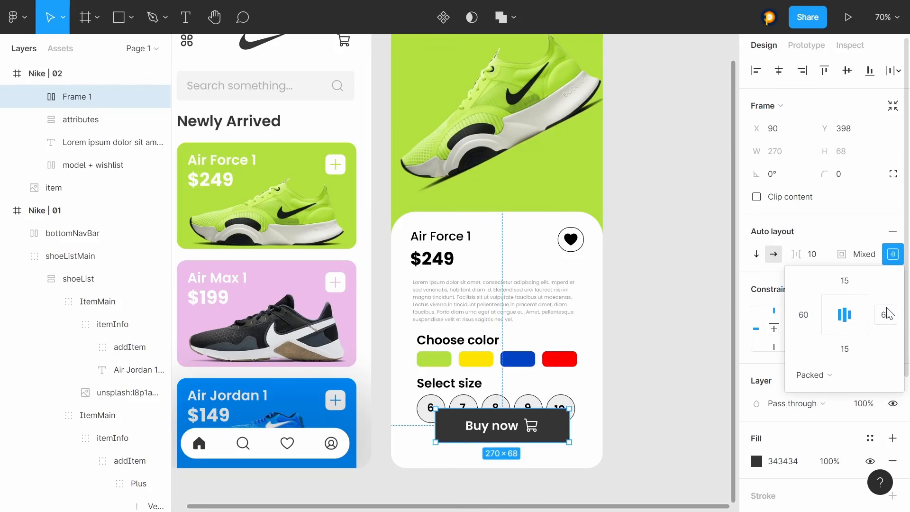
Step: Increase the "Buy now" frame's left and right padding to 70
{"action": "left_click", "coordinate": [805, 316]}
{"action": "left_click", "coordinate": [889, 316]}
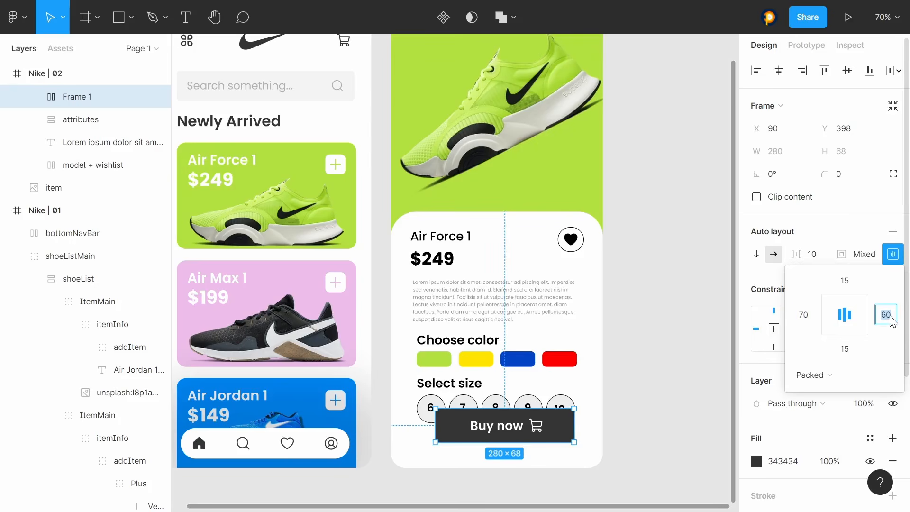
{"action": "type", "text": "70"}
{"action": "key", "text": "Return"}
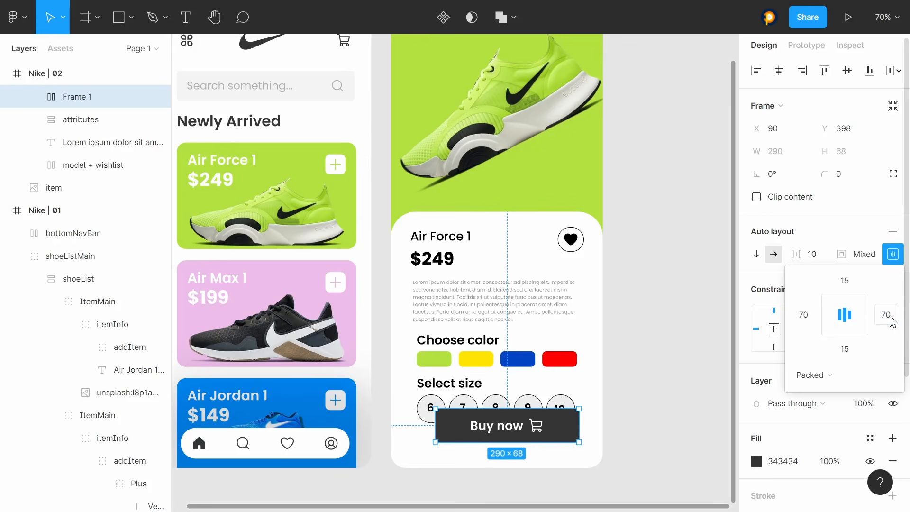
{"action": "left_click", "coordinate": [690, 319]}
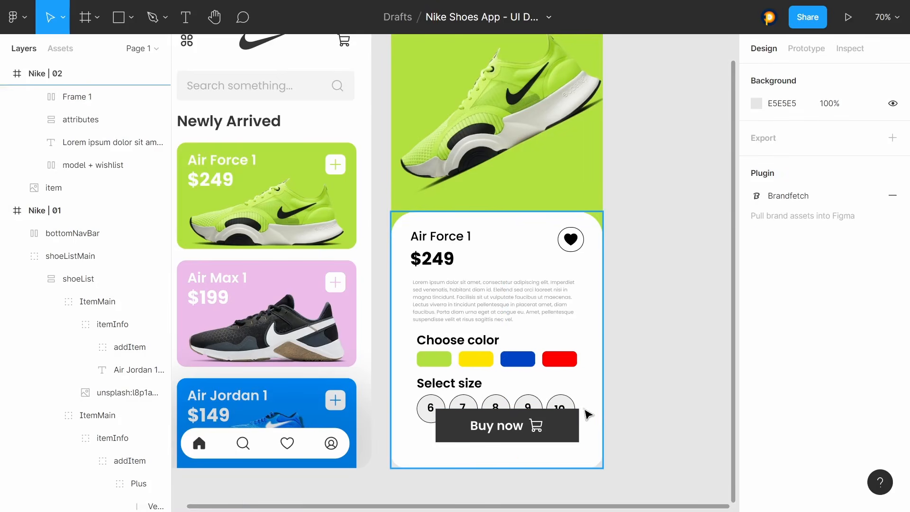
Step: Widen the "Buy now" frame to about 359 and place it below the size circles at about X 44, Y 441
{"action": "left_click", "coordinate": [575, 426]}
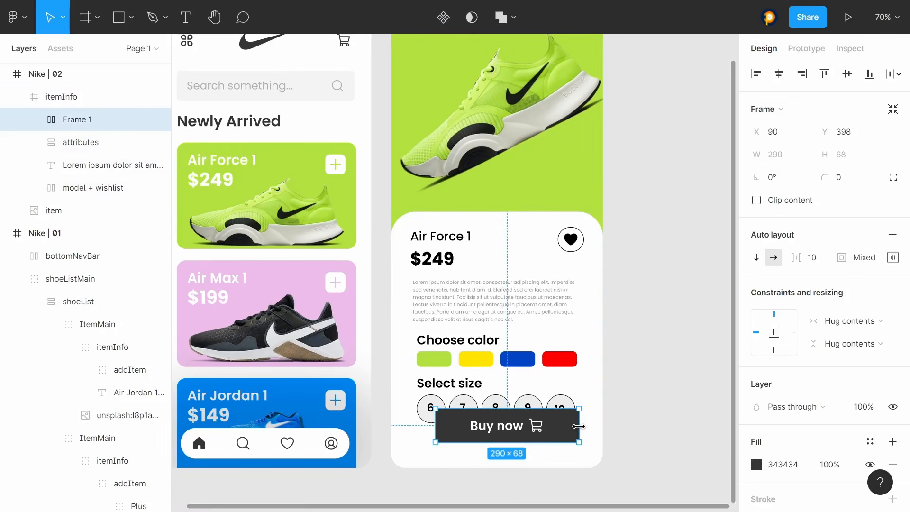
{"action": "left_click_drag", "start_coordinate": [579, 426], "coordinate": [575, 453]}
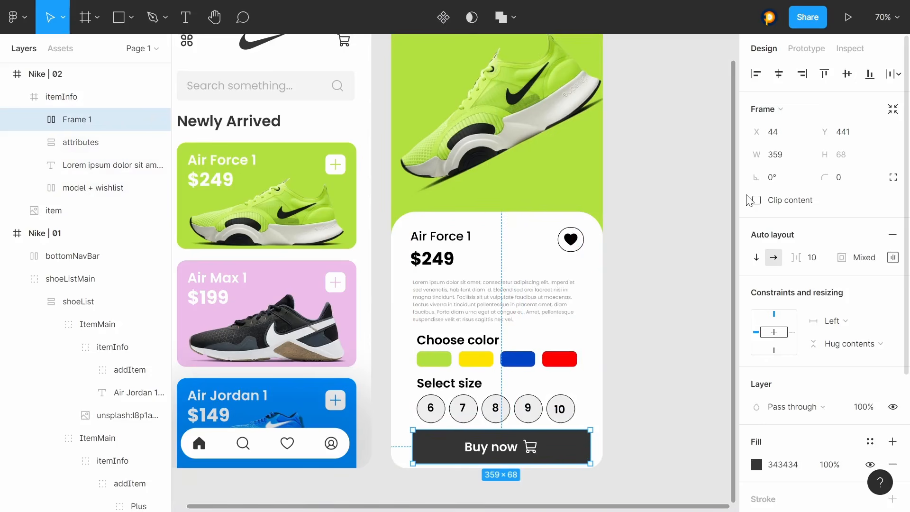
Step: Round the "Buy now" frame's corners to a radius of 15 and center it horizontally in the card
{"action": "left_click_drag", "start_coordinate": [824, 177], "coordinate": [252, 285]}
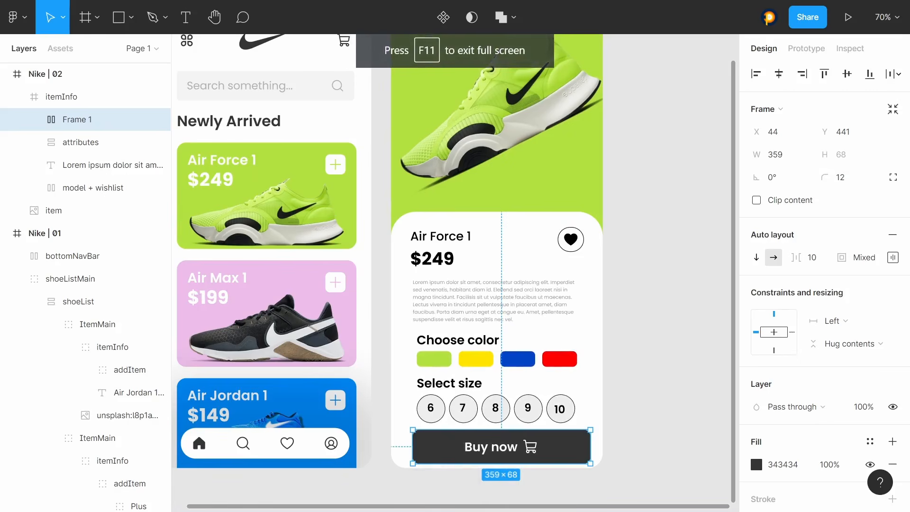
{"action": "left_click", "coordinate": [863, 179]}
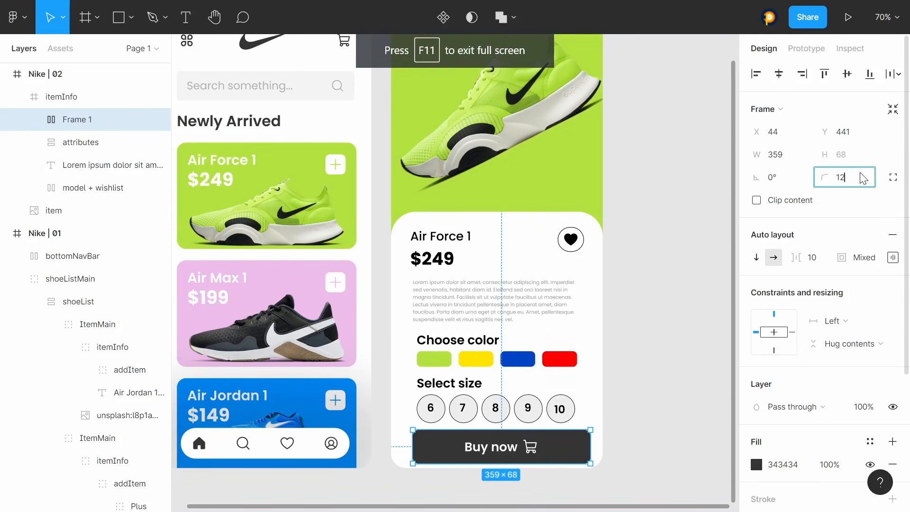
{"action": "type", "text": "15"}
{"action": "key", "text": "Return"}
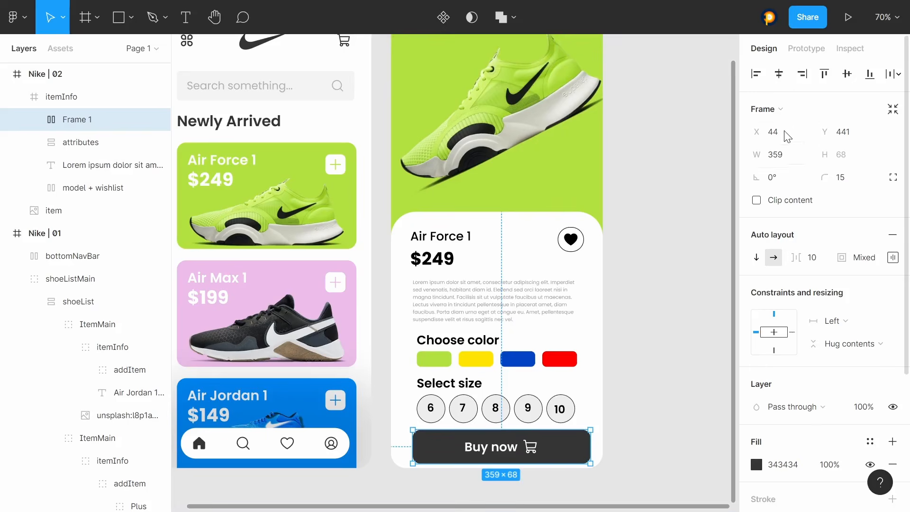
{"action": "left_click", "coordinate": [778, 75]}
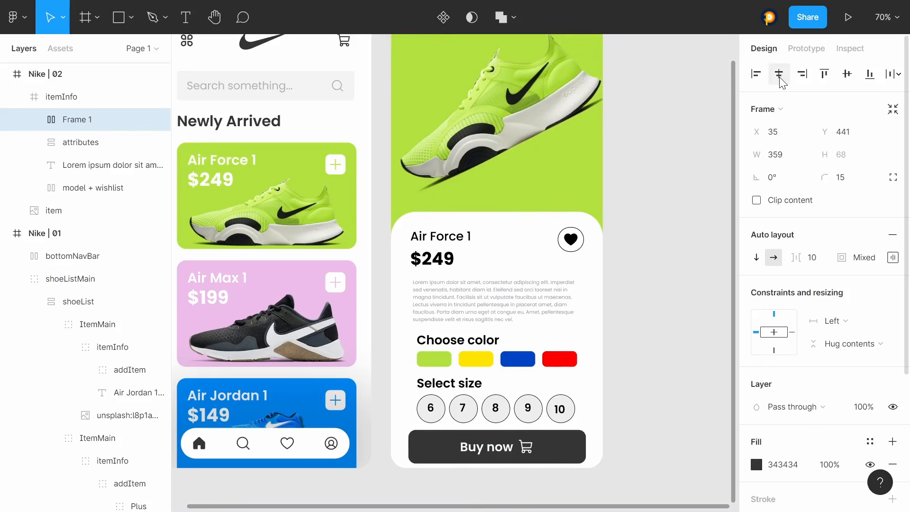
Step: Shift the attributes frame left to X 33 and the description text to X 34
{"action": "left_click", "coordinate": [499, 407]}
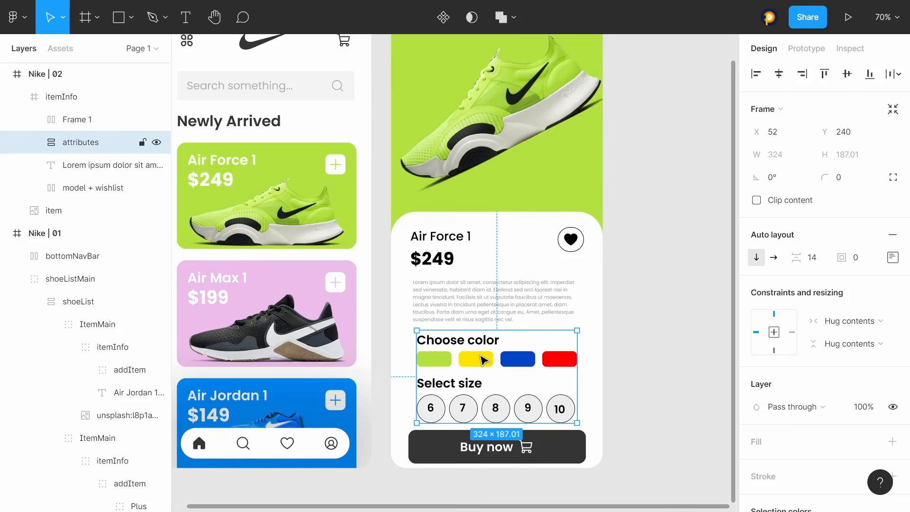
{"action": "key", "text": "shift+Left"}
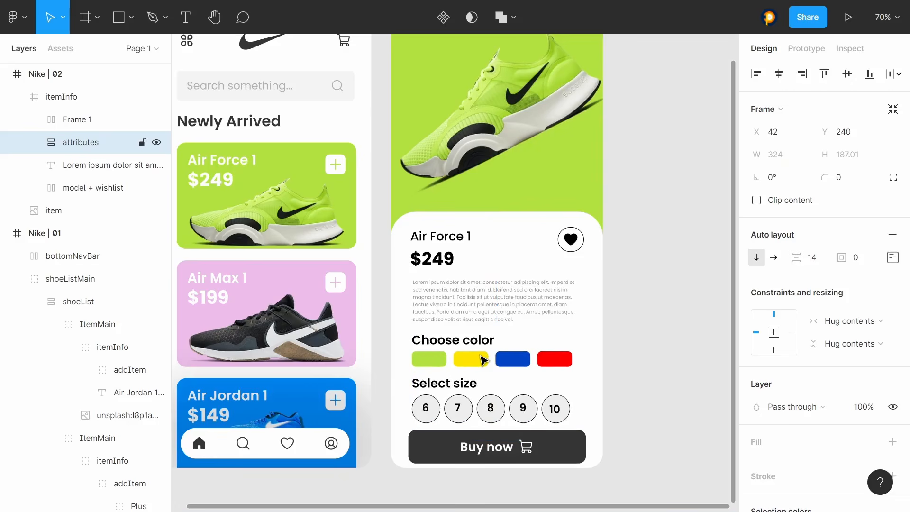
{"action": "key", "text": "shift+Left"}
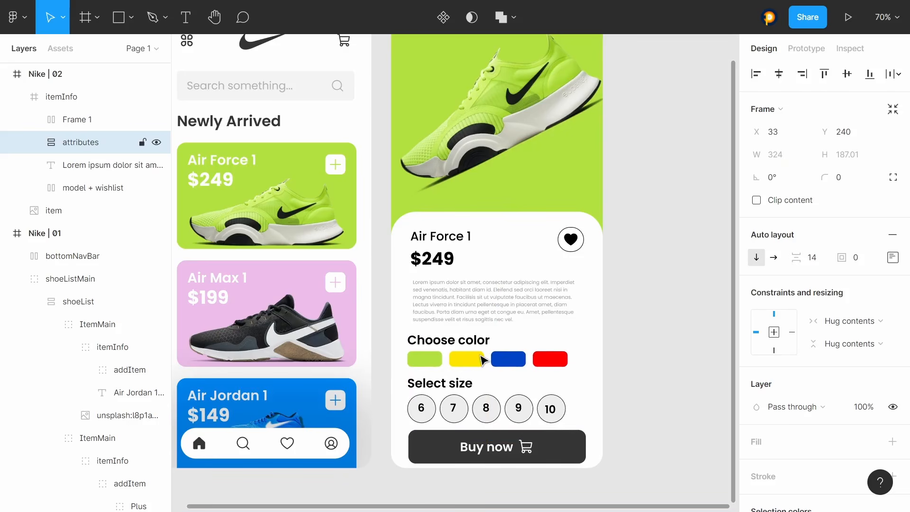
{"action": "left_click", "coordinate": [469, 311]}
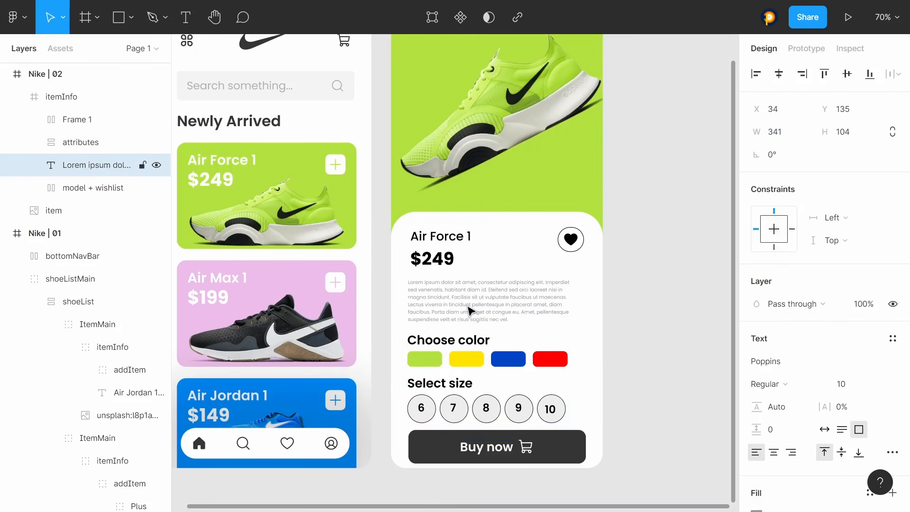
Step: Wrap the description text and attributes in a vertical auto layout named "desc. + attributes" with item spacing 0
{"action": "left_click", "coordinate": [454, 361], "text": "shift"}
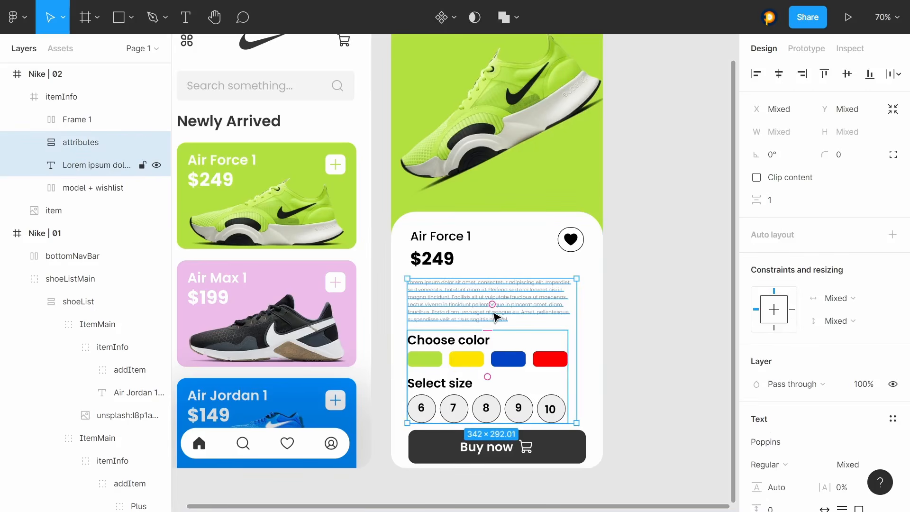
{"action": "key", "text": "shift+a"}
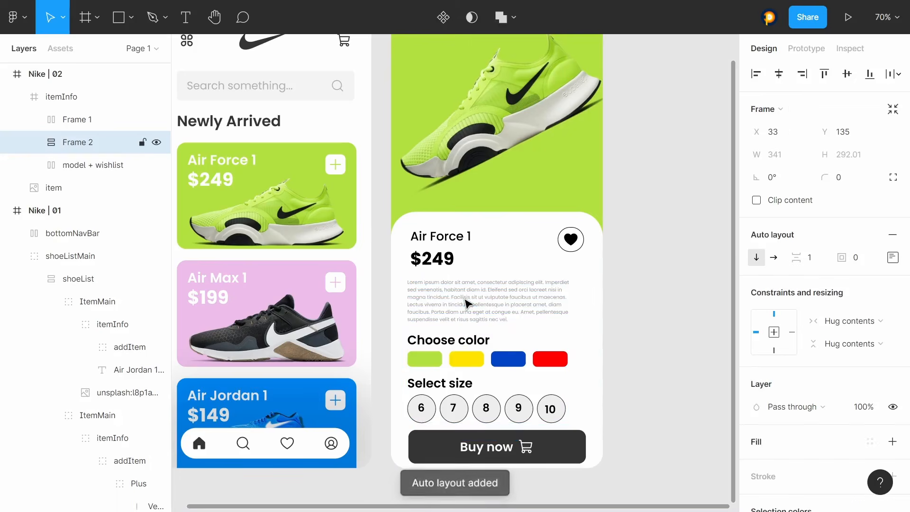
{"action": "double_click", "coordinate": [91, 139]}
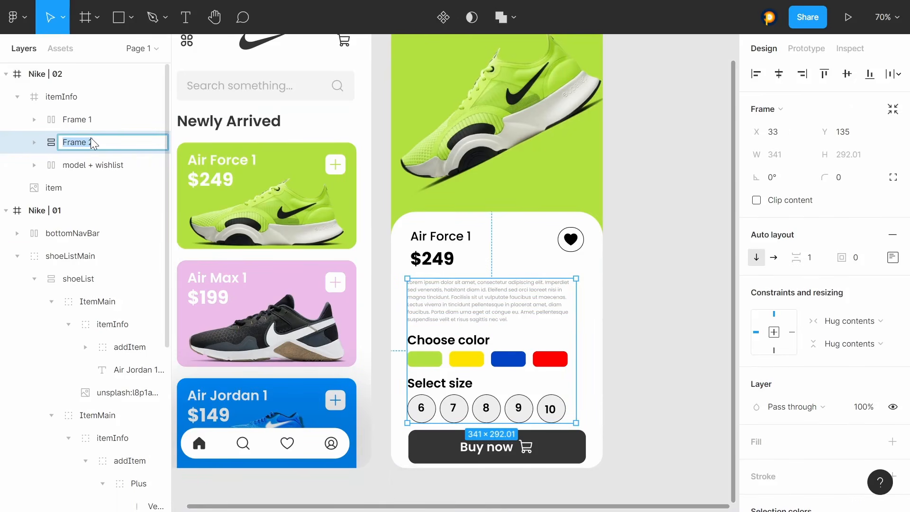
{"action": "type", "text": "desc. +"}
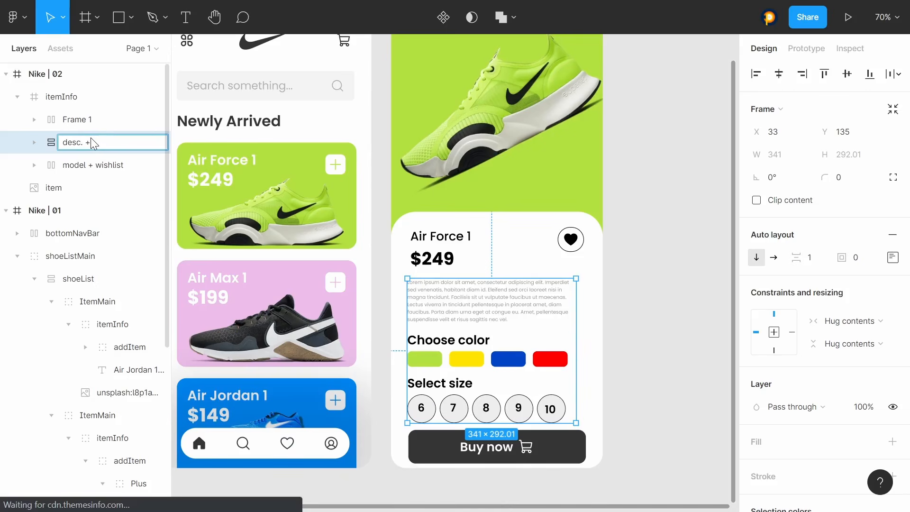
{"action": "type", "text": " butt"}
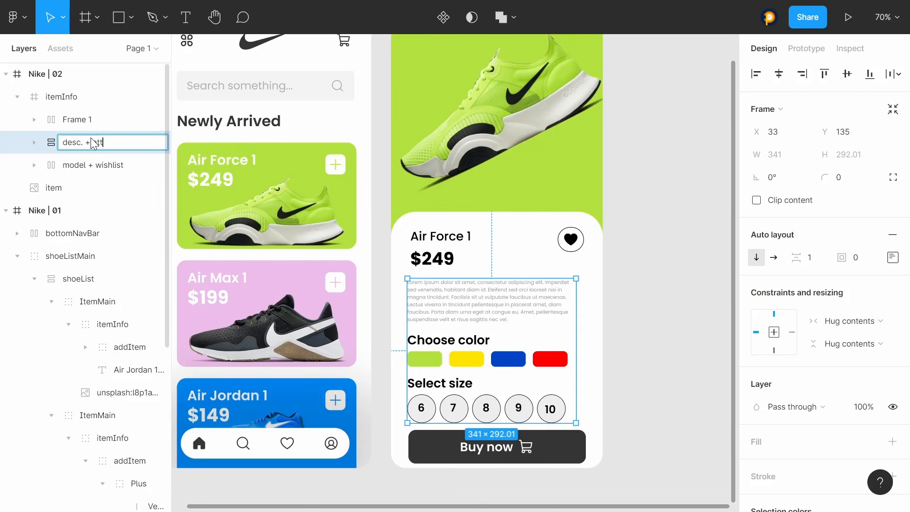
{"action": "type", "text": "ributes"}
{"action": "key", "text": "Return"}
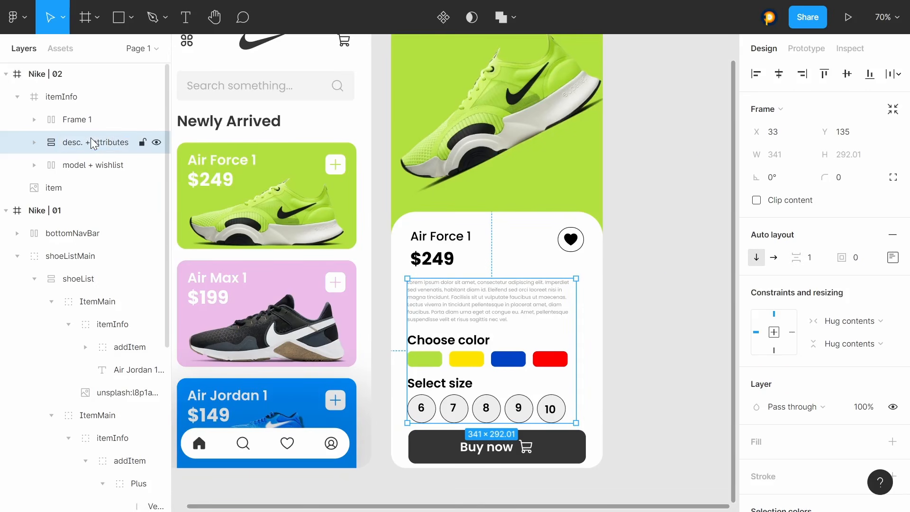
{"action": "left_click_drag", "start_coordinate": [800, 257], "coordinate": [805, 256]}
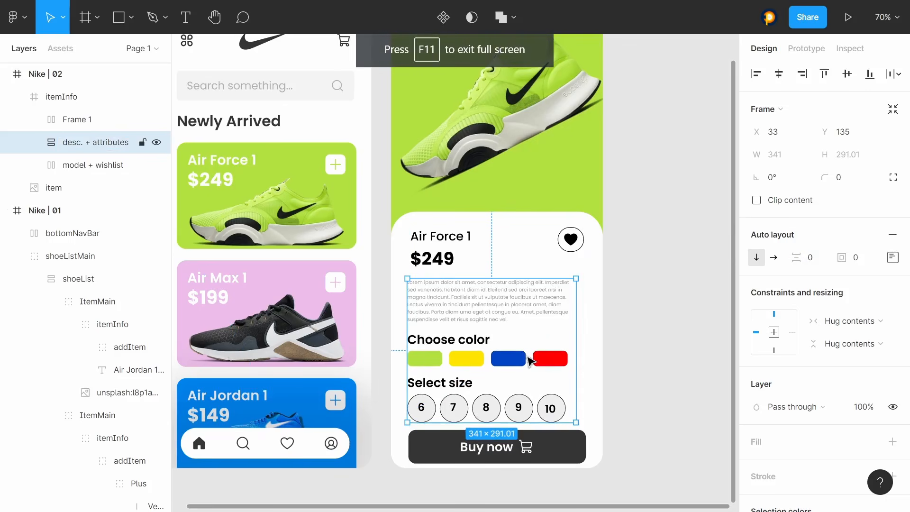
Step: Widen the "Buy now" button symmetrically to about 375, keeping it centered in the card
{"action": "left_click", "coordinate": [588, 446]}
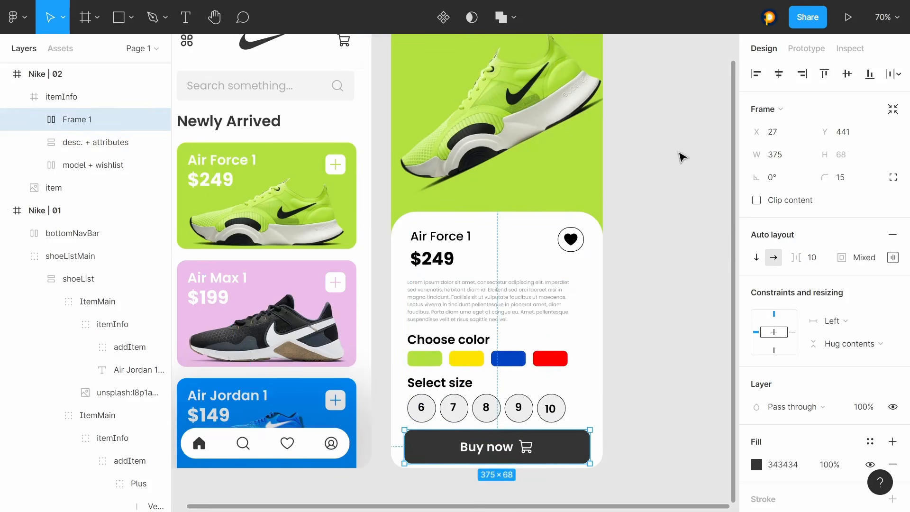
{"action": "left_click", "coordinate": [678, 166]}
{"action": "scroll", "coordinate": [668, 180], "scroll_direction": "down", "scroll_amount": 1}
{"action": "scroll", "coordinate": [624, 197], "scroll_direction": "up", "scroll_amount": 2}
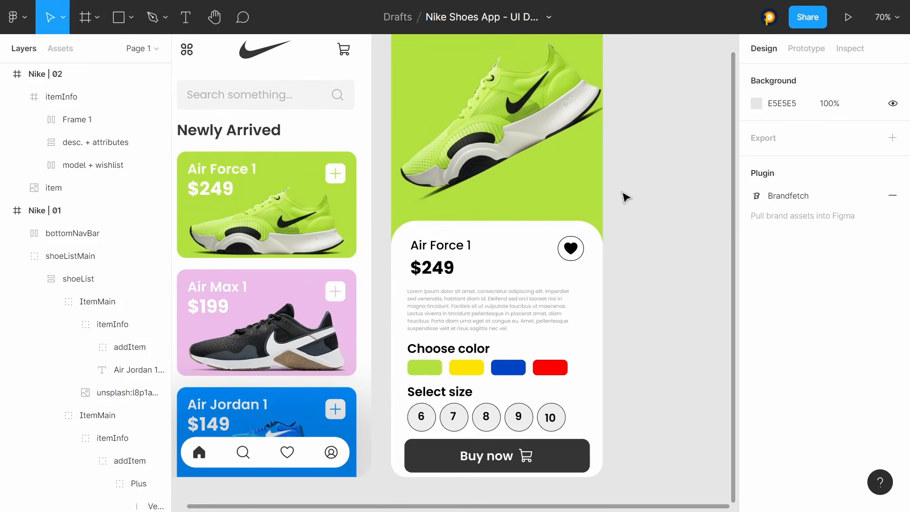
{"action": "scroll", "coordinate": [641, 219], "scroll_direction": "up", "scroll_amount": 4}
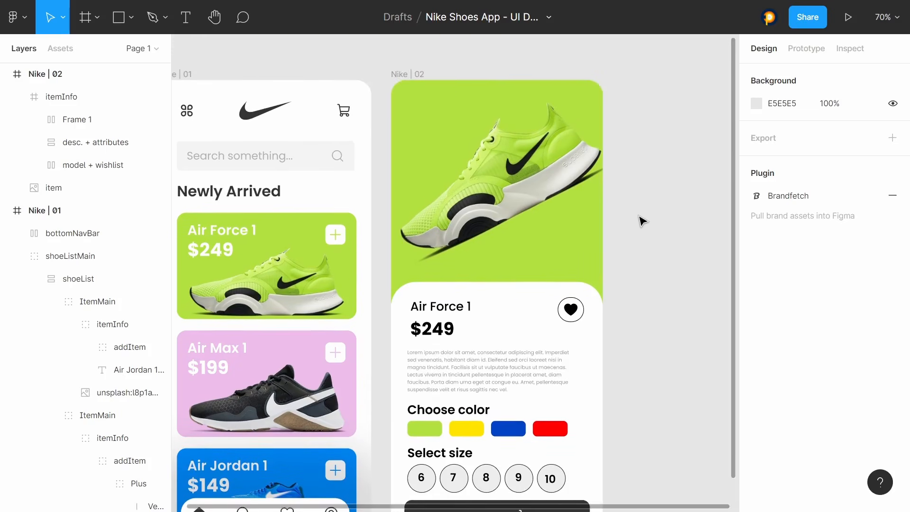
{"action": "scroll", "coordinate": [642, 220], "scroll_direction": "down", "scroll_amount": 7}
{"action": "scroll", "coordinate": [642, 220], "scroll_direction": "up", "scroll_amount": 3}
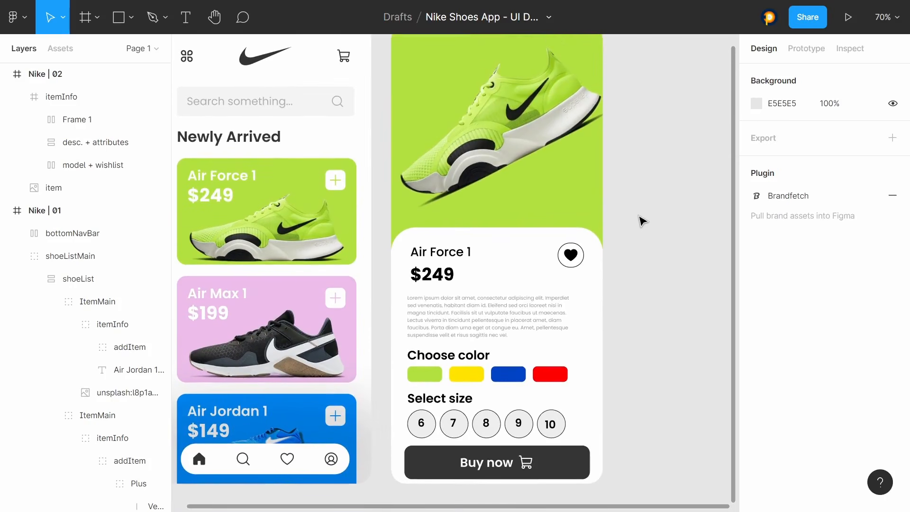
Step: Recolor the circle outline of the size 6 option to grey 979797
{"action": "left_click", "coordinate": [430, 428]}
{"action": "double_click", "coordinate": [430, 428]}
{"action": "double_click", "coordinate": [430, 428]}
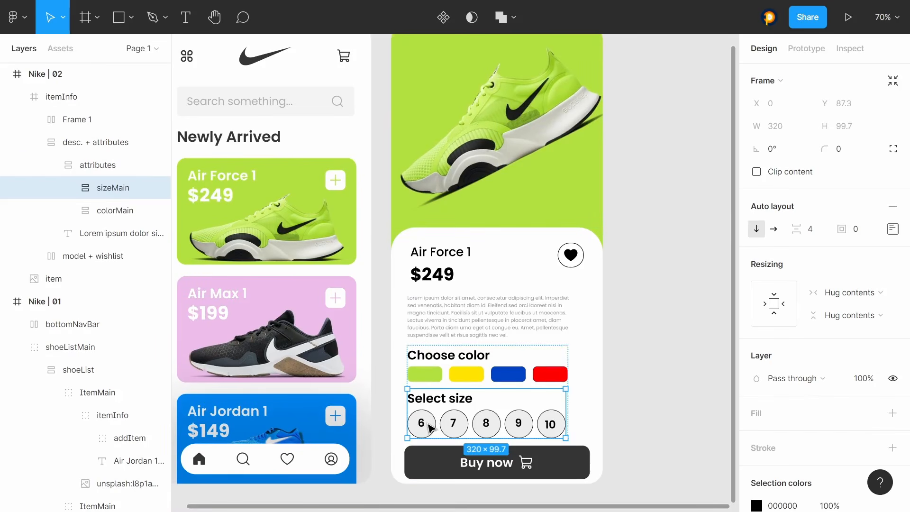
{"action": "double_click", "coordinate": [430, 428]}
{"action": "double_click", "coordinate": [430, 428]}
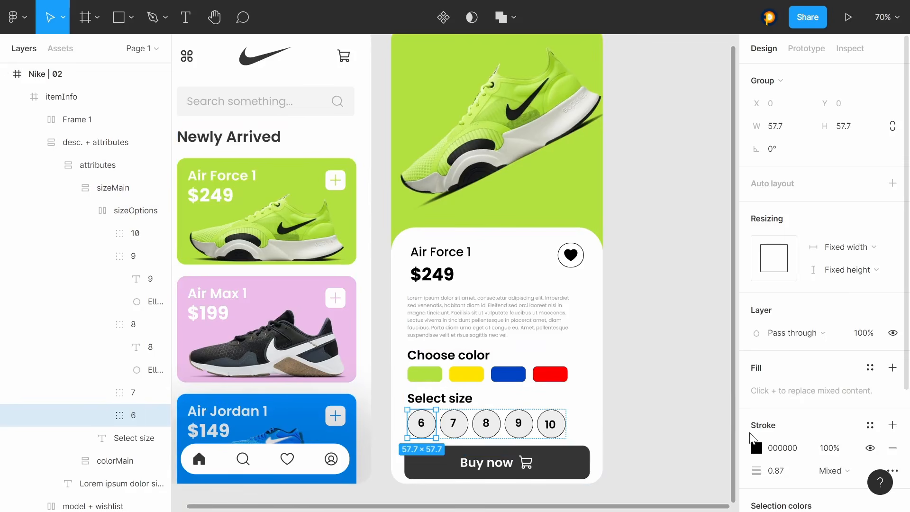
{"action": "left_click", "coordinate": [757, 448]}
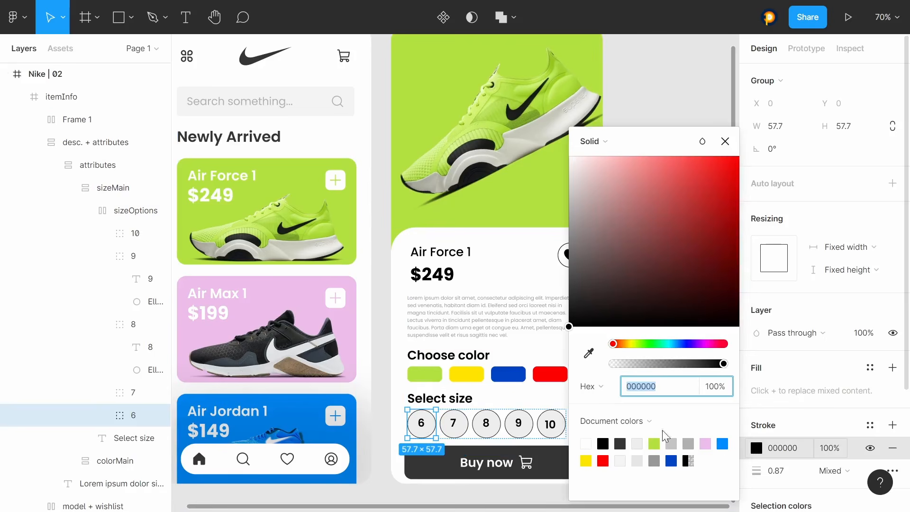
{"action": "left_click", "coordinate": [655, 461]}
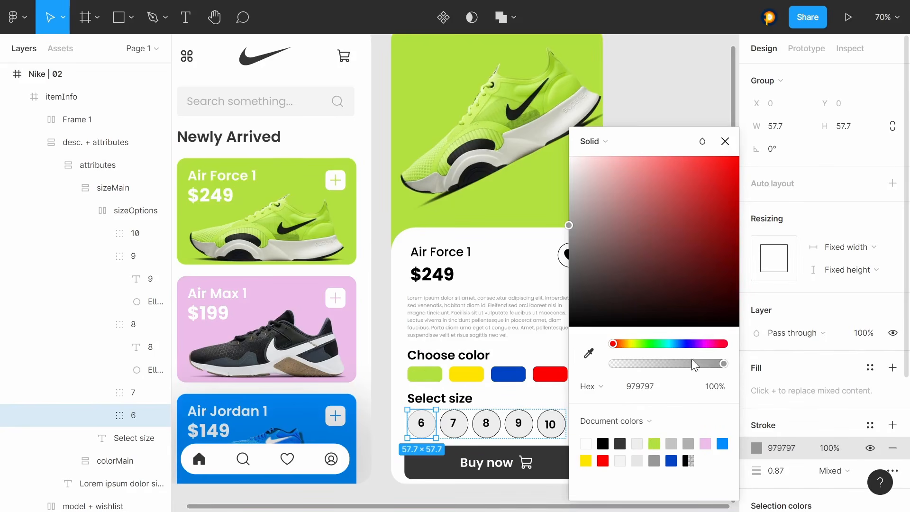
Step: Change the fill of the number text in the size 6 option to light grey B0B0B0
{"action": "double_click", "coordinate": [424, 429]}
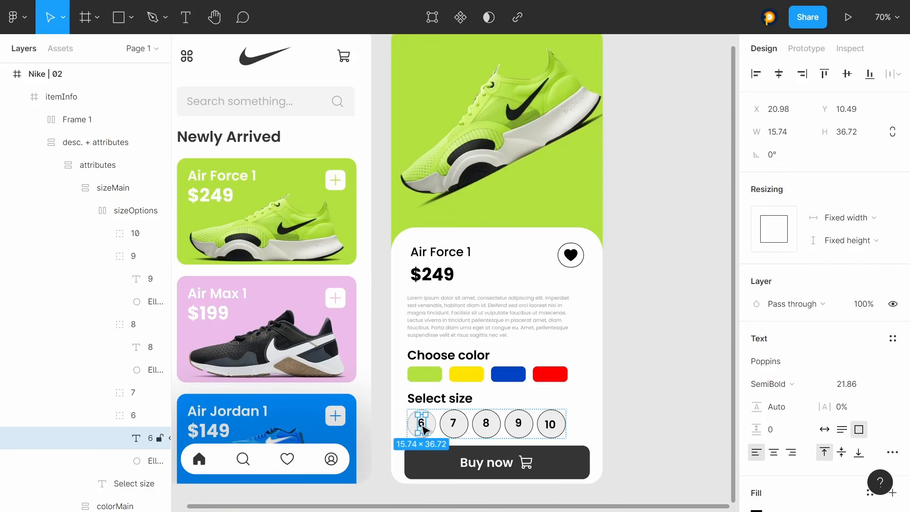
{"action": "scroll", "coordinate": [730, 396], "scroll_direction": "down", "scroll_amount": 4}
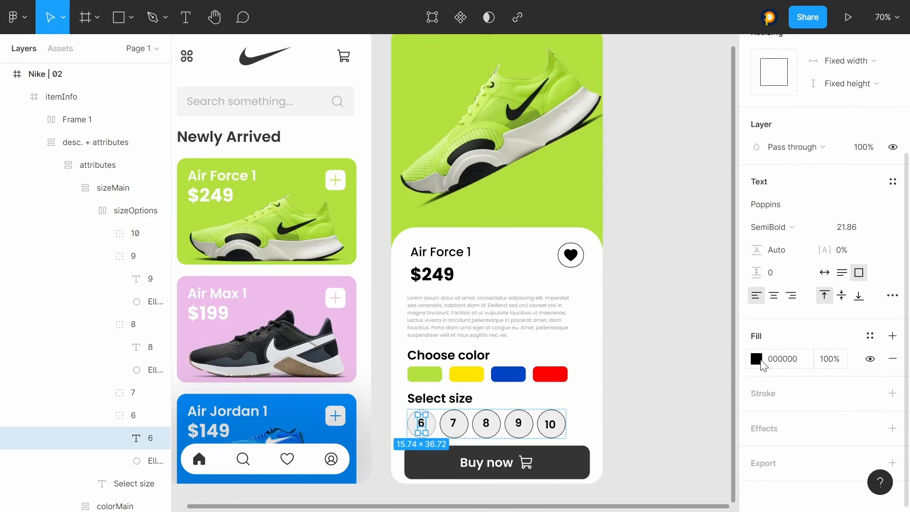
{"action": "left_click", "coordinate": [758, 362]}
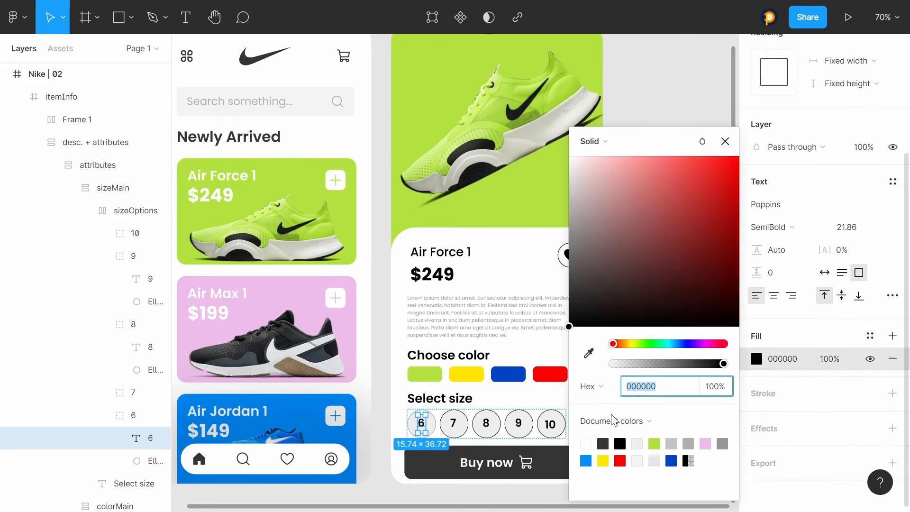
{"action": "left_click", "coordinate": [723, 444]}
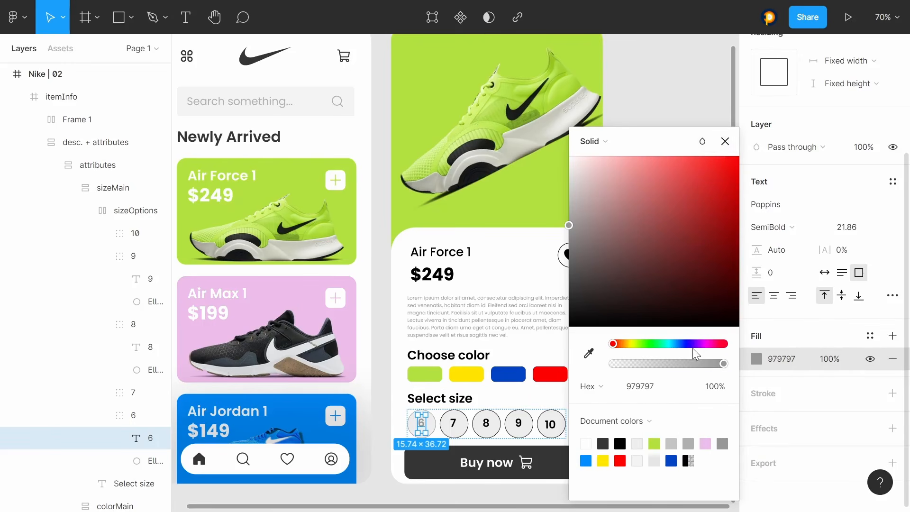
{"action": "left_click", "coordinate": [689, 444]}
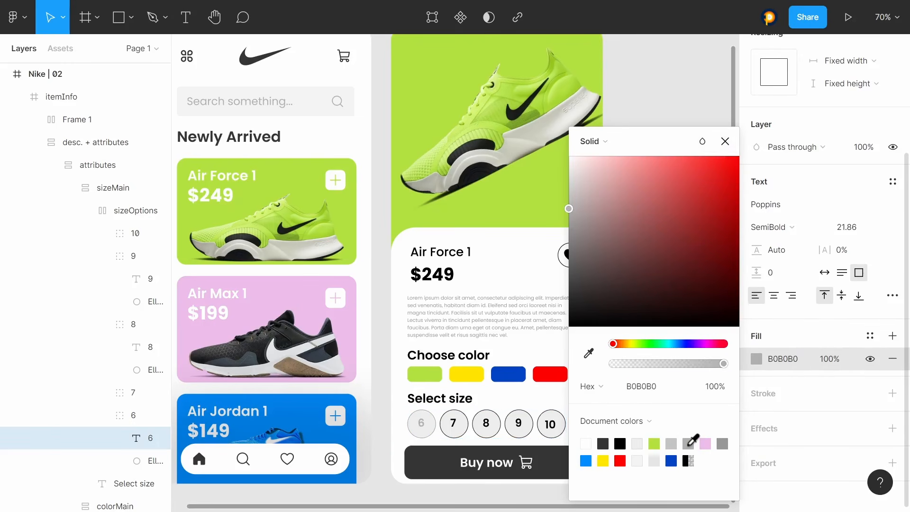
{"action": "left_click", "coordinate": [725, 141]}
{"action": "left_click", "coordinate": [695, 159]}
Step: Review the Nike | 01 and Nike | 02 screens side by side, checking the layout from the shoe images to the Buy now button
{"action": "scroll", "coordinate": [695, 159], "scroll_direction": "left", "scroll_amount": 3}
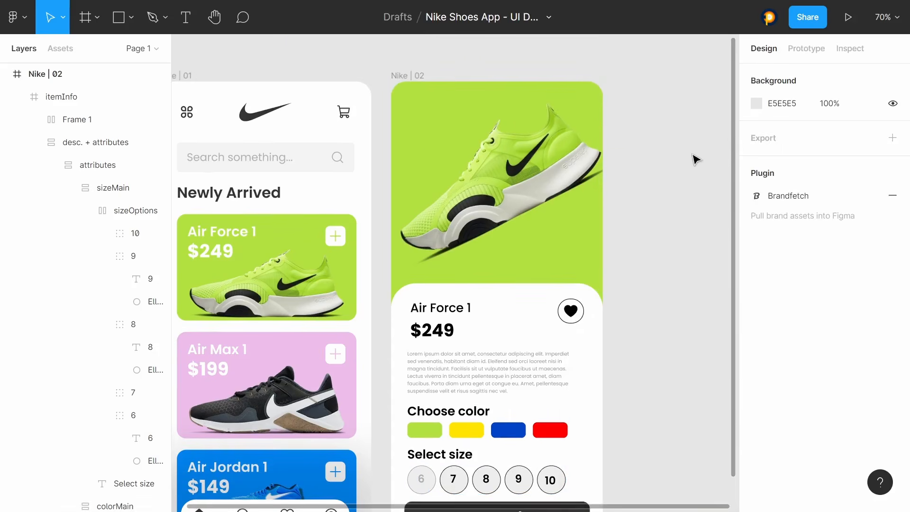
{"action": "scroll", "coordinate": [695, 159], "scroll_direction": "right", "scroll_amount": 3}
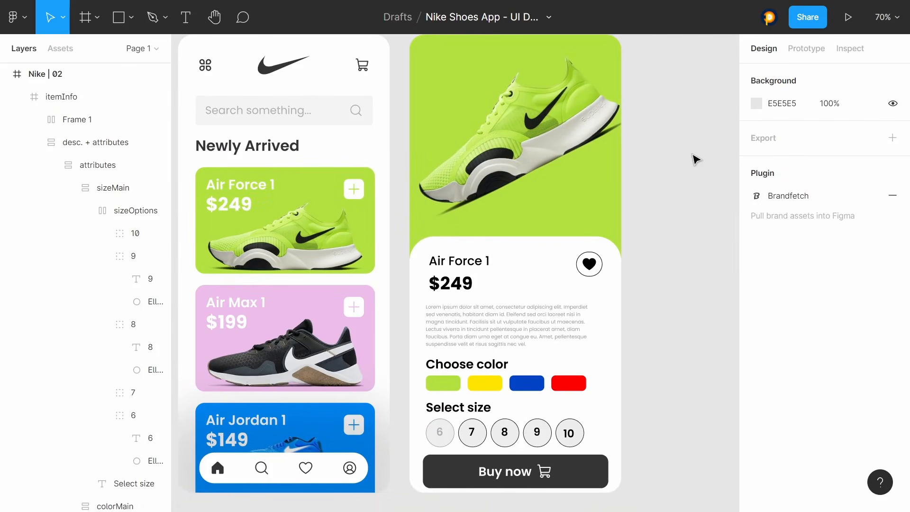
{"action": "scroll", "coordinate": [695, 159], "scroll_direction": "down", "scroll_amount": 1}
{"action": "scroll", "coordinate": [695, 159], "scroll_direction": "left", "scroll_amount": 3}
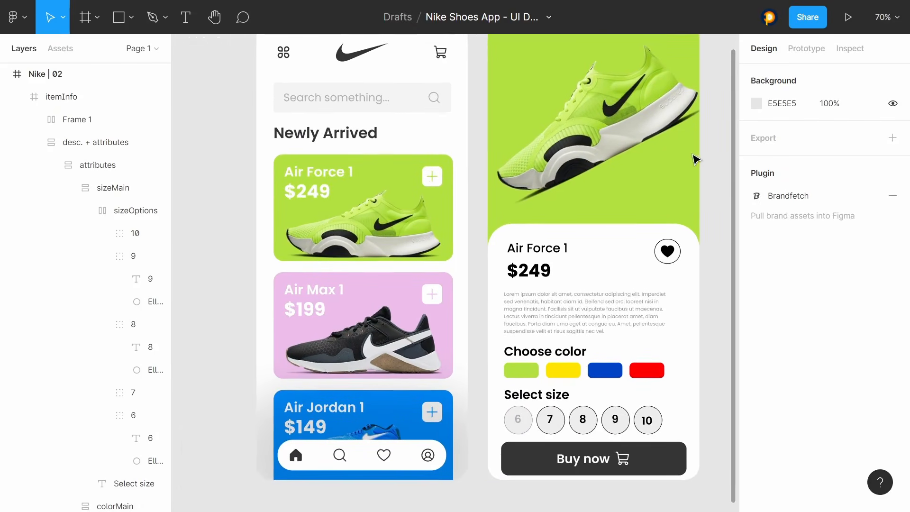
{"action": "scroll", "coordinate": [696, 159], "scroll_direction": "up", "scroll_amount": 4}
{"action": "scroll", "coordinate": [696, 159], "scroll_direction": "right", "scroll_amount": 2}
{"action": "scroll", "coordinate": [695, 159], "scroll_direction": "down", "scroll_amount": 4}
{"action": "scroll", "coordinate": [695, 159], "scroll_direction": "left", "scroll_amount": 2}
{"action": "scroll", "coordinate": [695, 159], "scroll_direction": "up", "scroll_amount": 3}
{"action": "scroll", "coordinate": [696, 159], "scroll_direction": "right", "scroll_amount": 3}
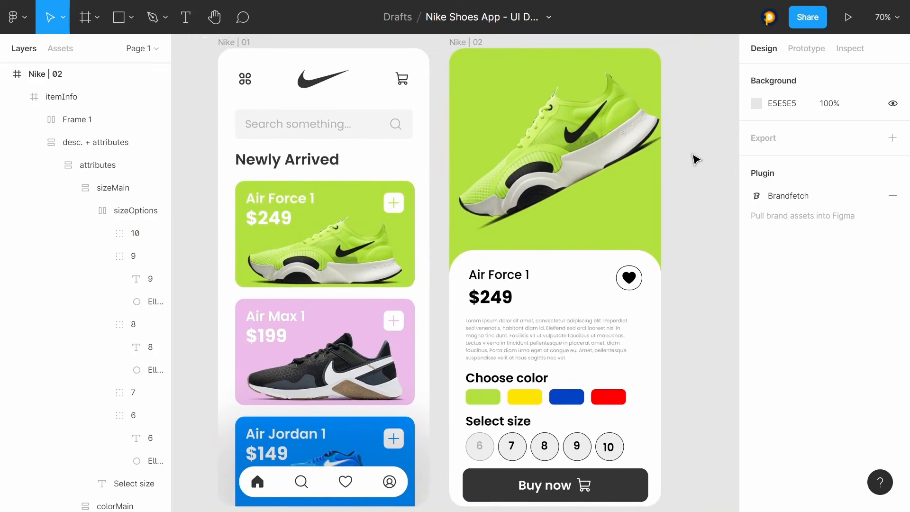
{"action": "scroll", "coordinate": [696, 159], "scroll_direction": "down", "scroll_amount": 4}
{"action": "scroll", "coordinate": [695, 158], "scroll_direction": "left", "scroll_amount": 4}
{"action": "scroll", "coordinate": [696, 158], "scroll_direction": "right", "scroll_amount": 1}
{"action": "scroll", "coordinate": [696, 159], "scroll_direction": "up", "scroll_amount": 3}
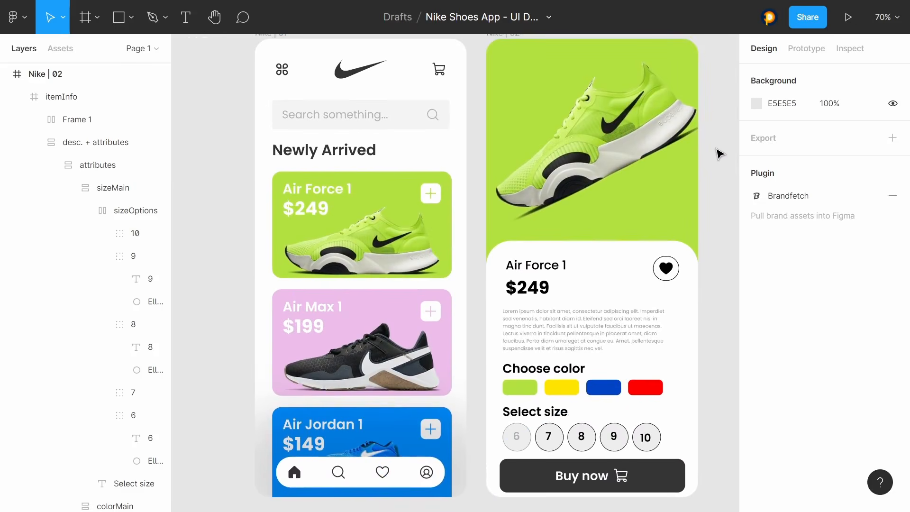
{"action": "scroll", "coordinate": [720, 156], "scroll_direction": "right", "scroll_amount": 2}
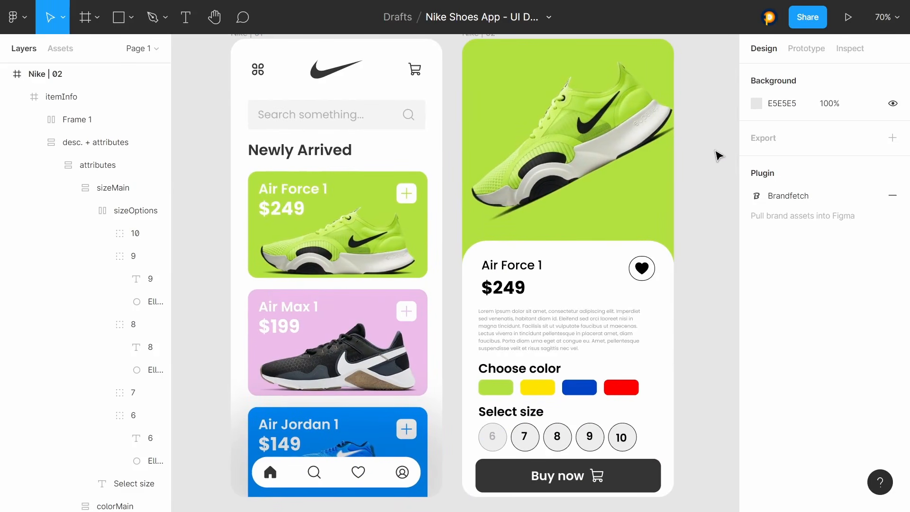
{"action": "scroll", "coordinate": [719, 156], "scroll_direction": "left", "scroll_amount": 2}
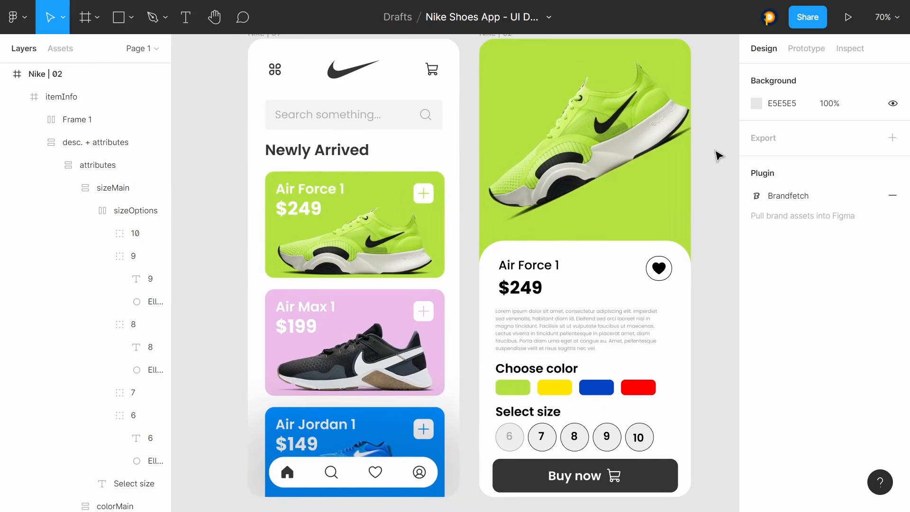
{"action": "scroll", "coordinate": [719, 156], "scroll_direction": "up", "scroll_amount": 1}
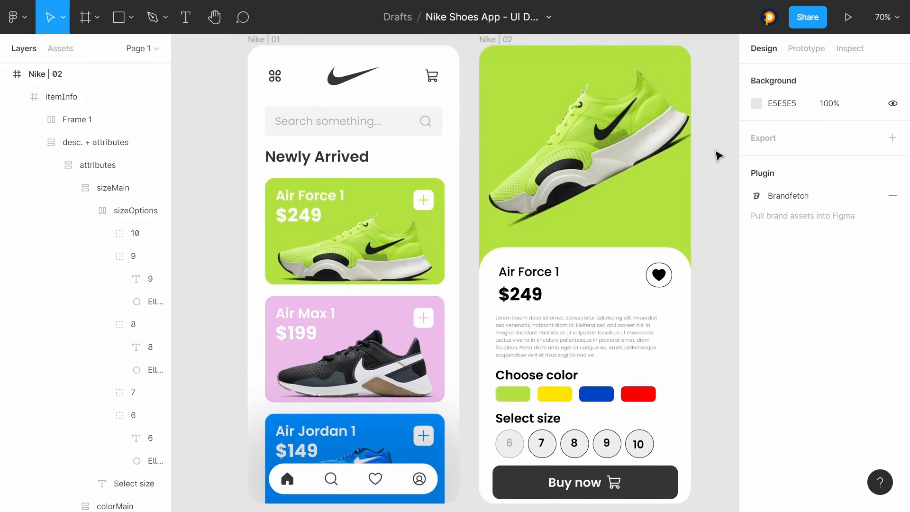